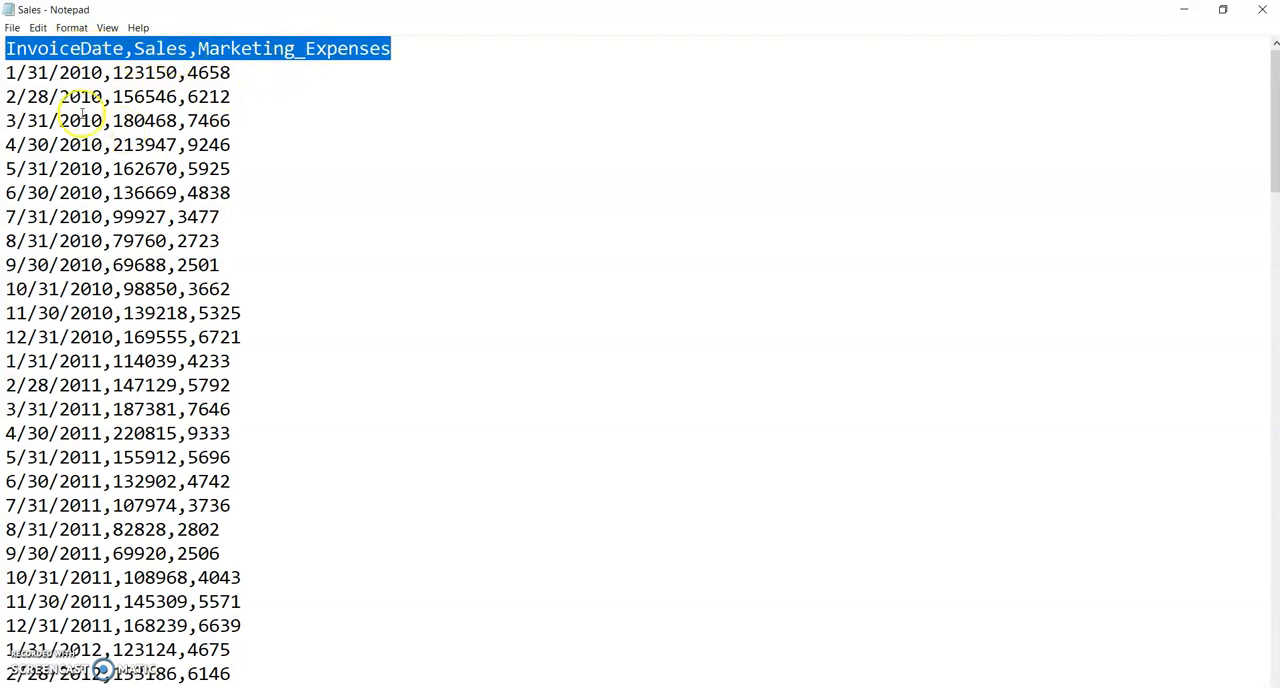
# Step: Examine the dates, sales and marketing expenses in the Sales file, especially the 2019 rows, and close the file
pyautogui.doubleClick(103, 74)
pyautogui.click(102, 74)
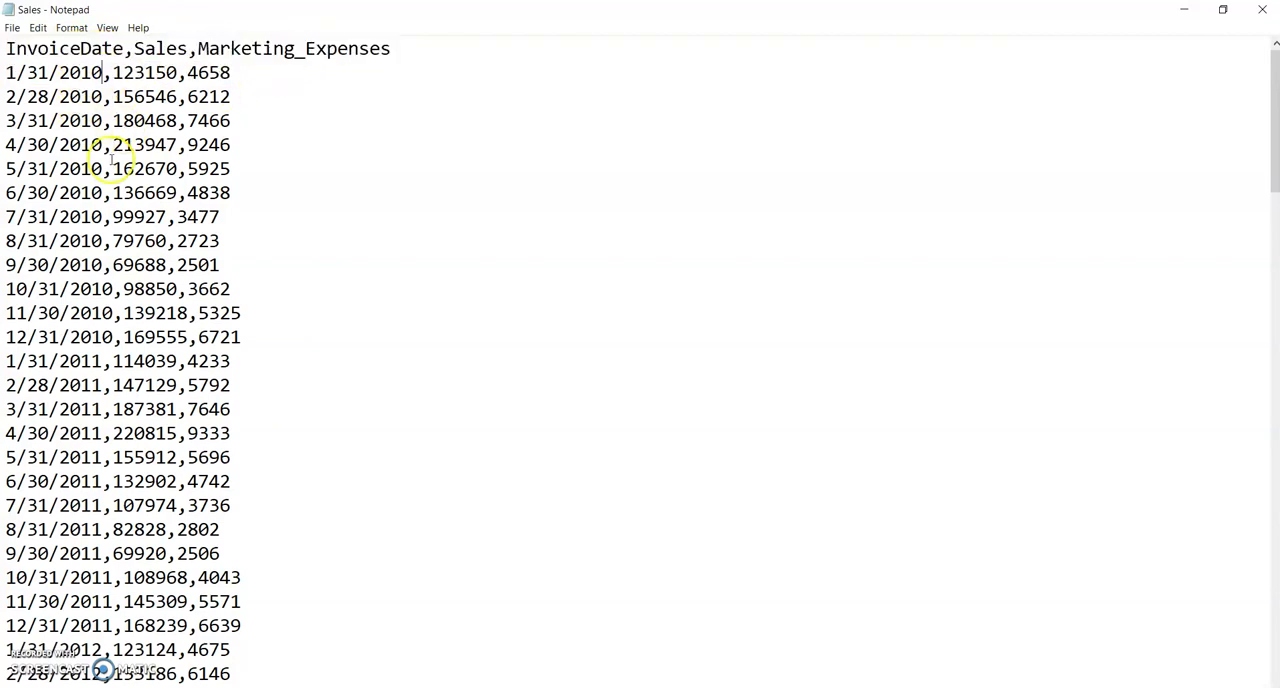
pyautogui.scroll(-20, 145, 270)
pyautogui.scroll(-1, 153, 276)
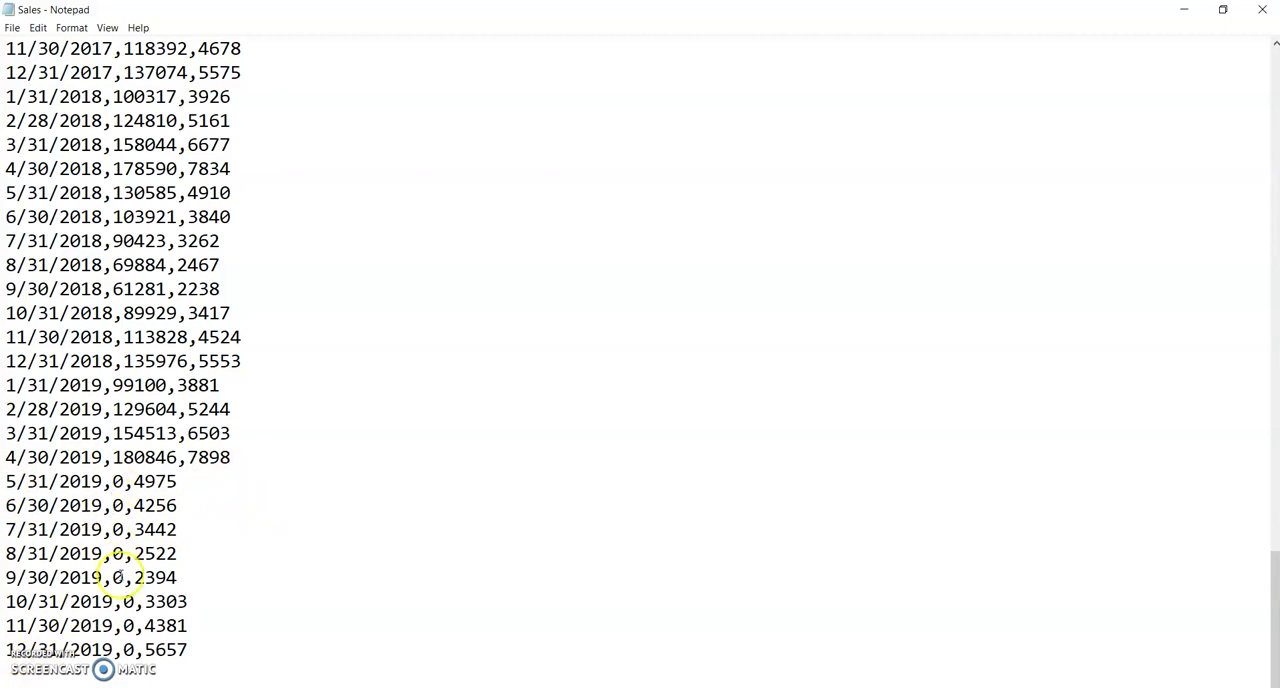
pyautogui.moveTo(236, 457); pyautogui.dragTo(6, 361)
pyautogui.click(200, 455)
pyautogui.moveTo(238, 457); pyautogui.dragTo(6, 385)
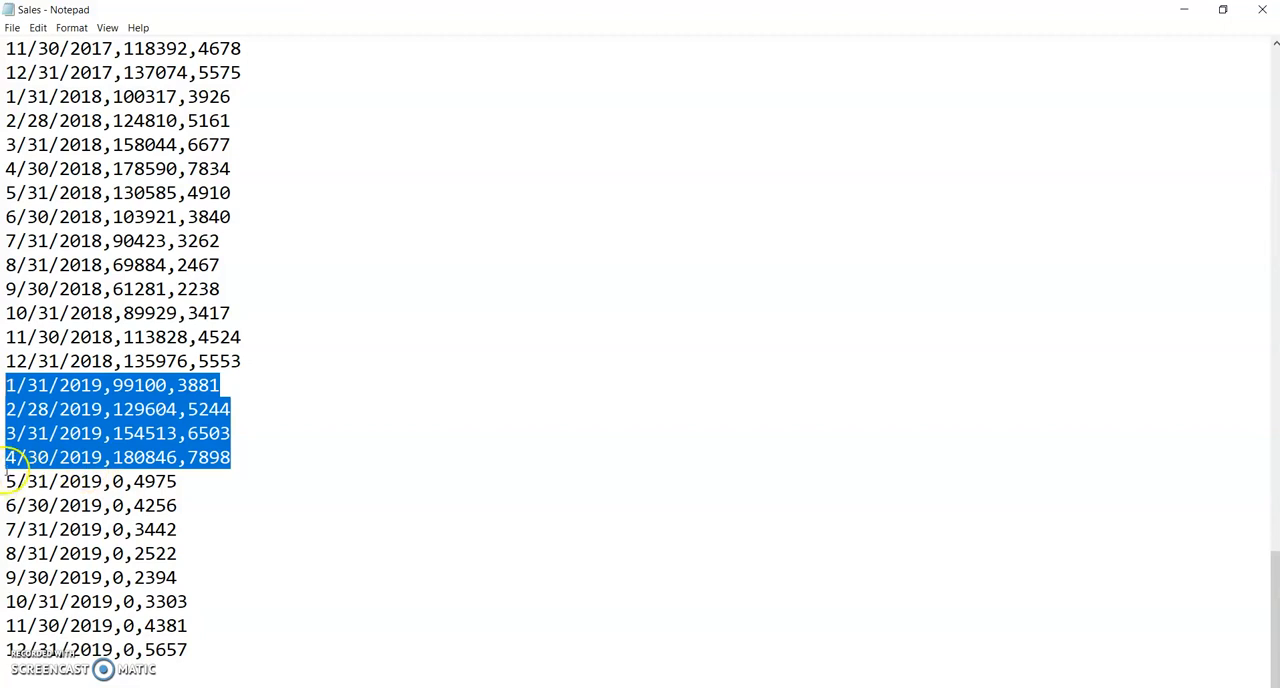
pyautogui.click(248, 462)
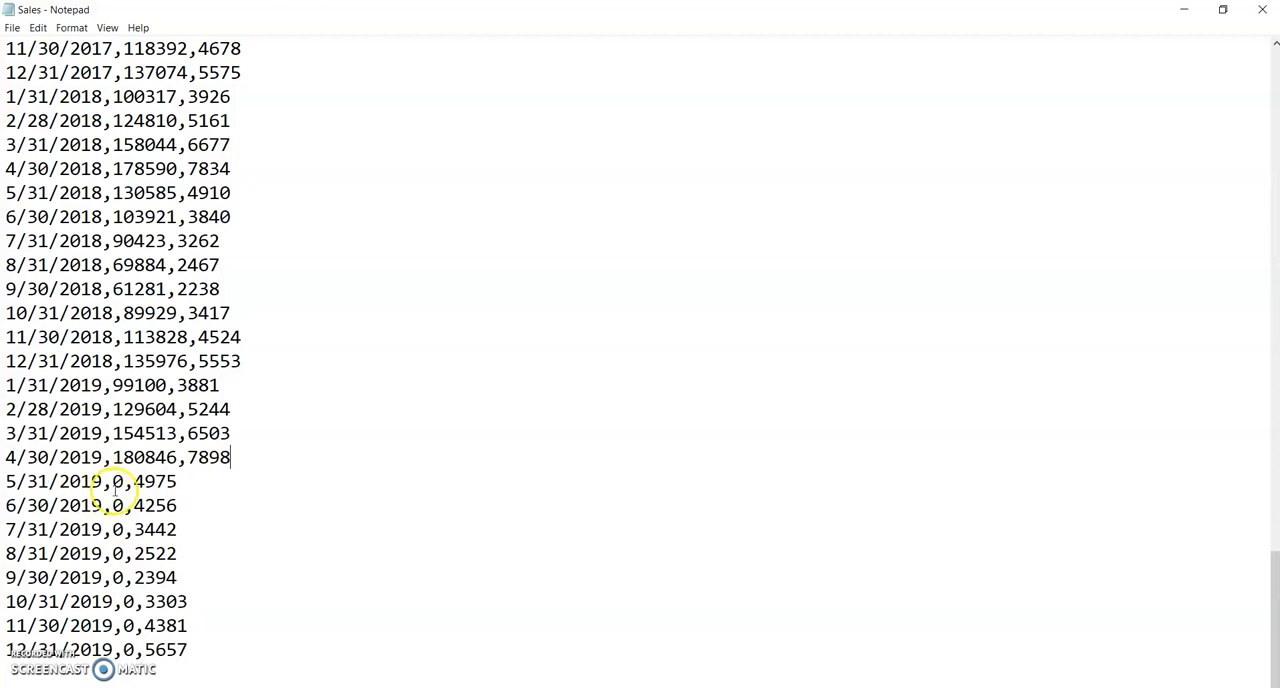
pyautogui.click(176, 482)
pyautogui.moveTo(176, 482); pyautogui.dragTo(134, 482)
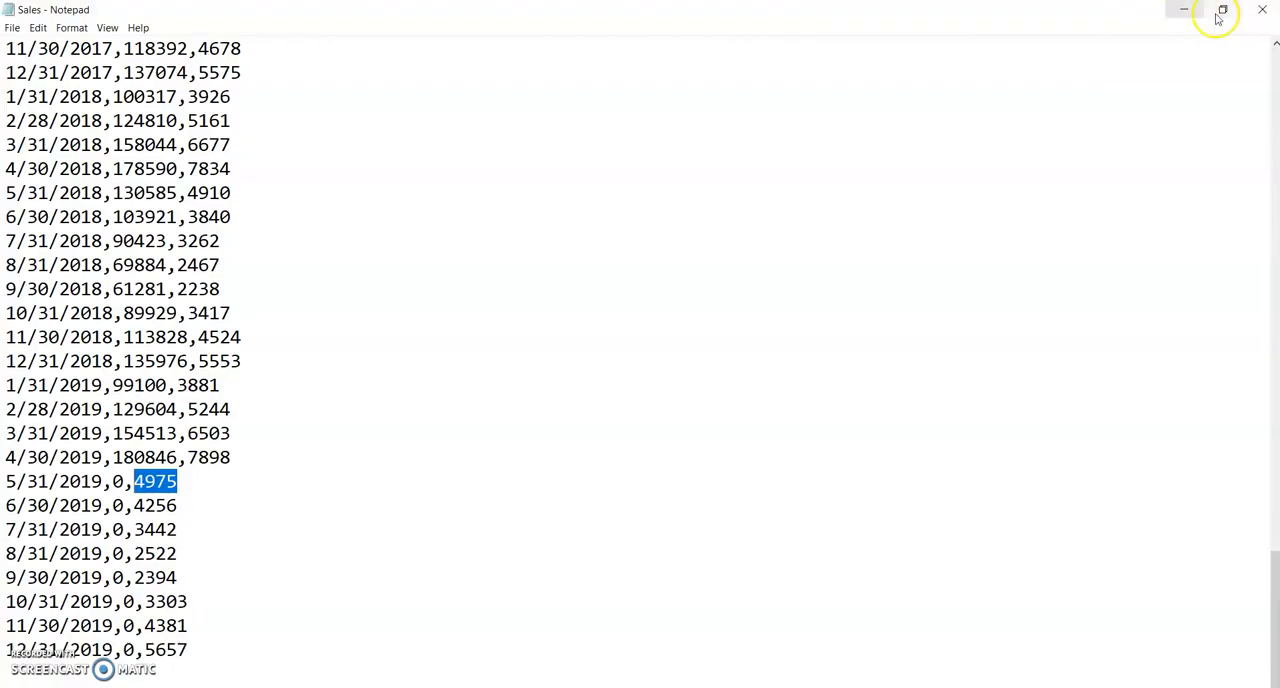
pyautogui.click(1262, 12)
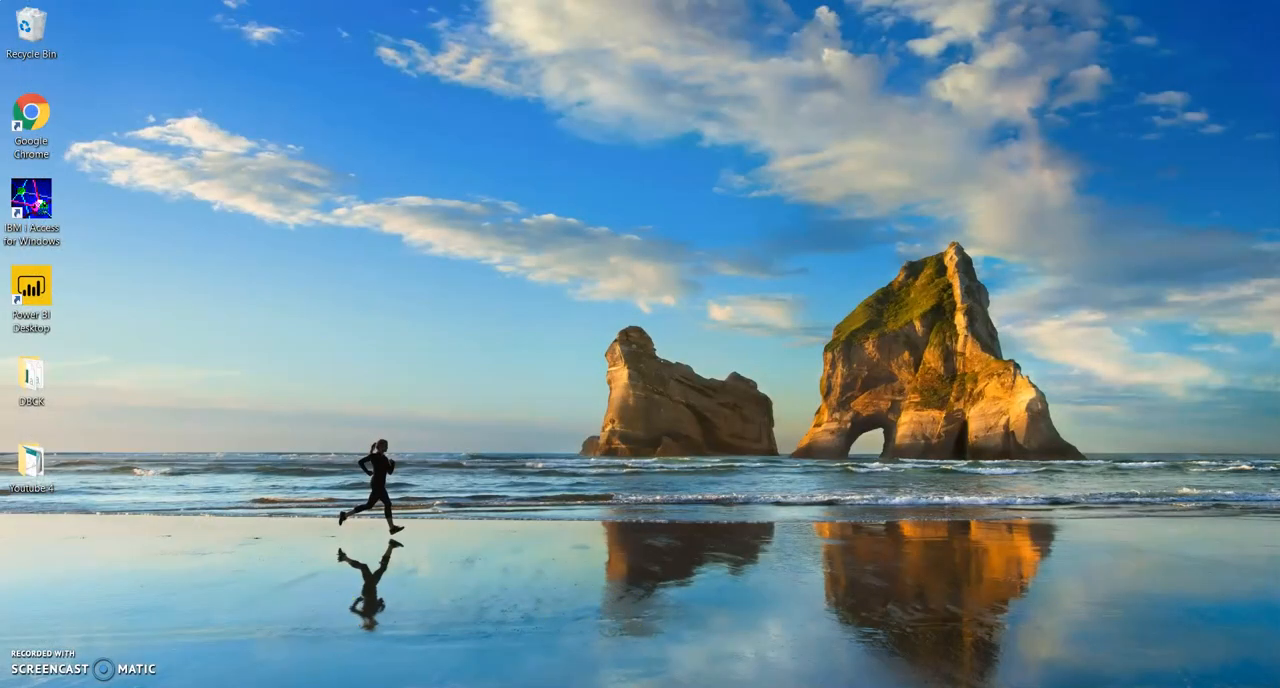
# Step: Switch to the Jupyter notebook and run the first cell, which imports the libraries and loads Sales.csv into SalesData
pyautogui.click(368, 687)
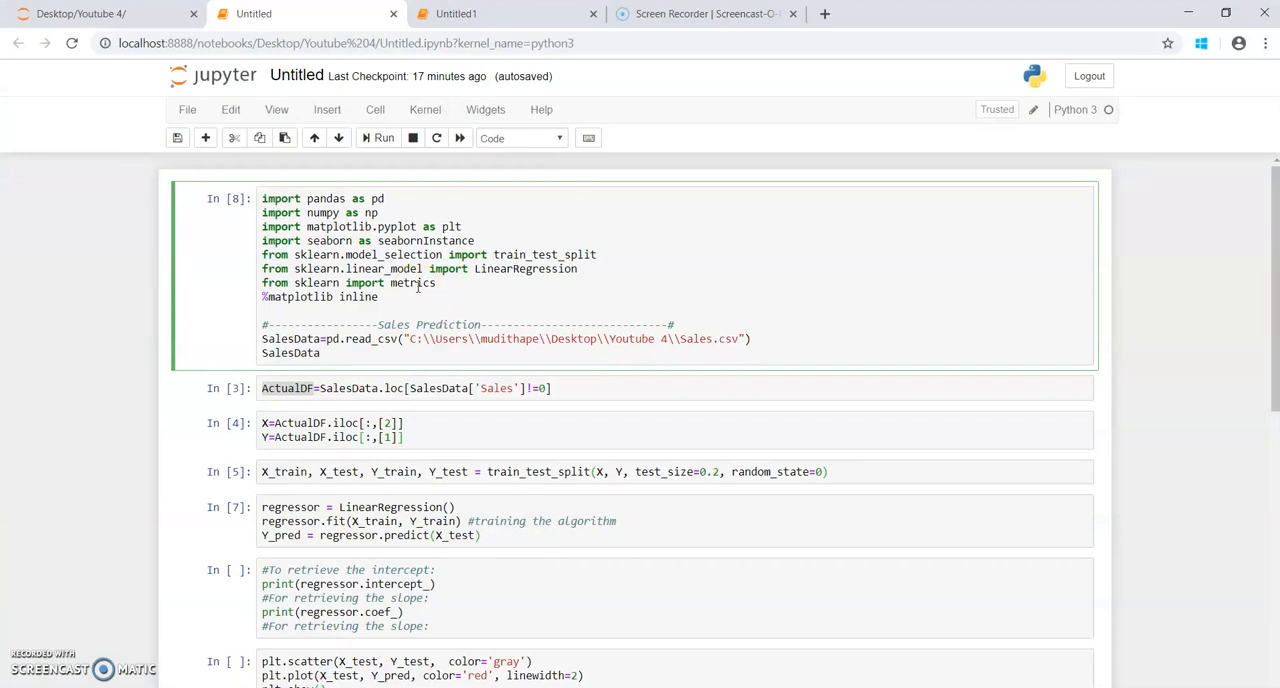
pyautogui.moveTo(425, 297); pyautogui.dragTo(245, 200)
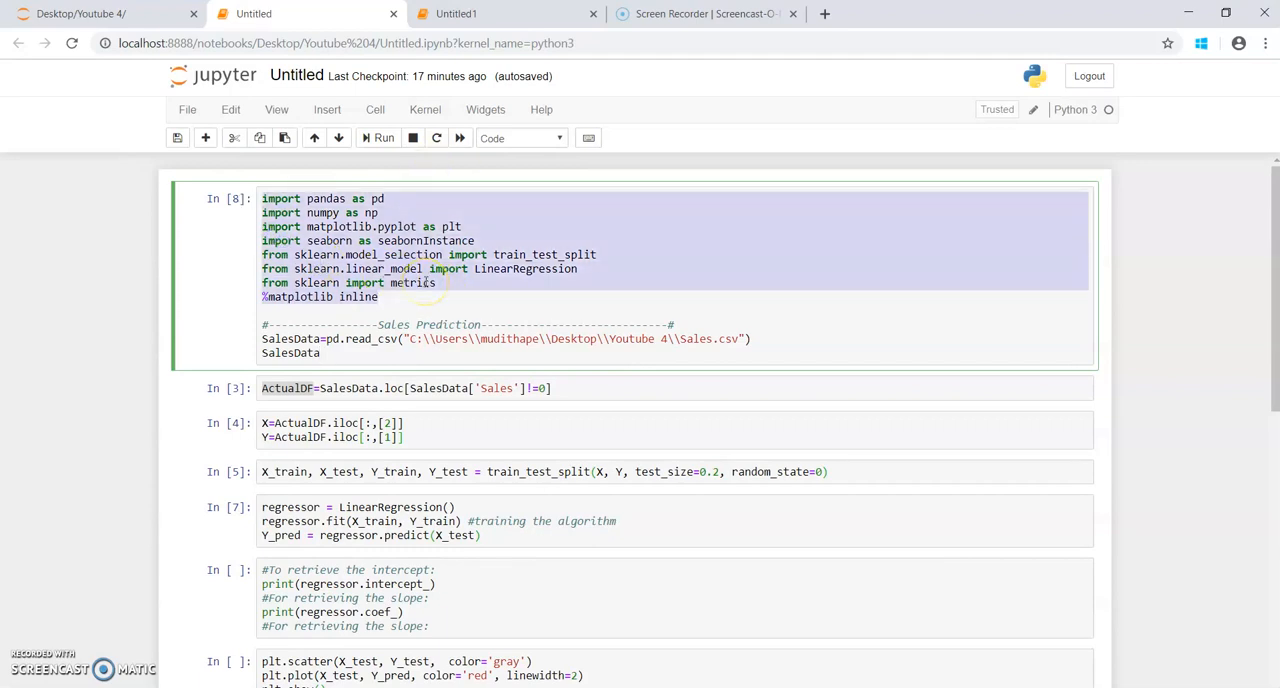
pyautogui.doubleClick(360, 226)
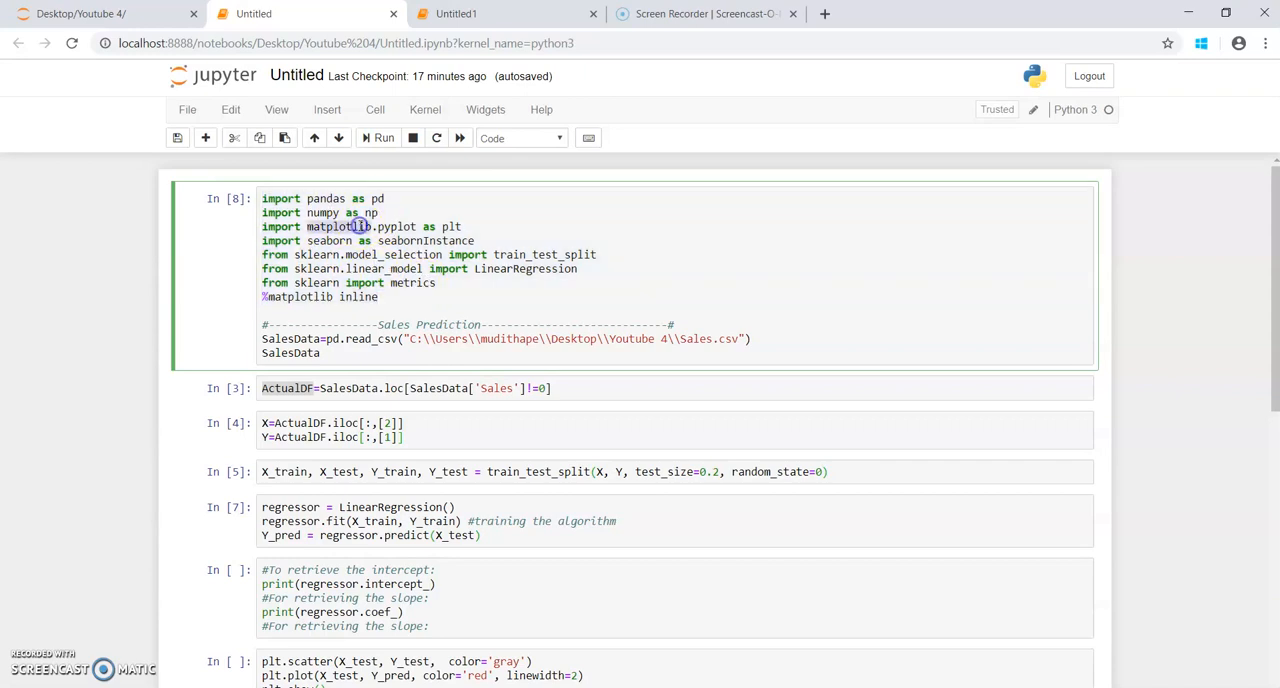
pyautogui.click(313, 257)
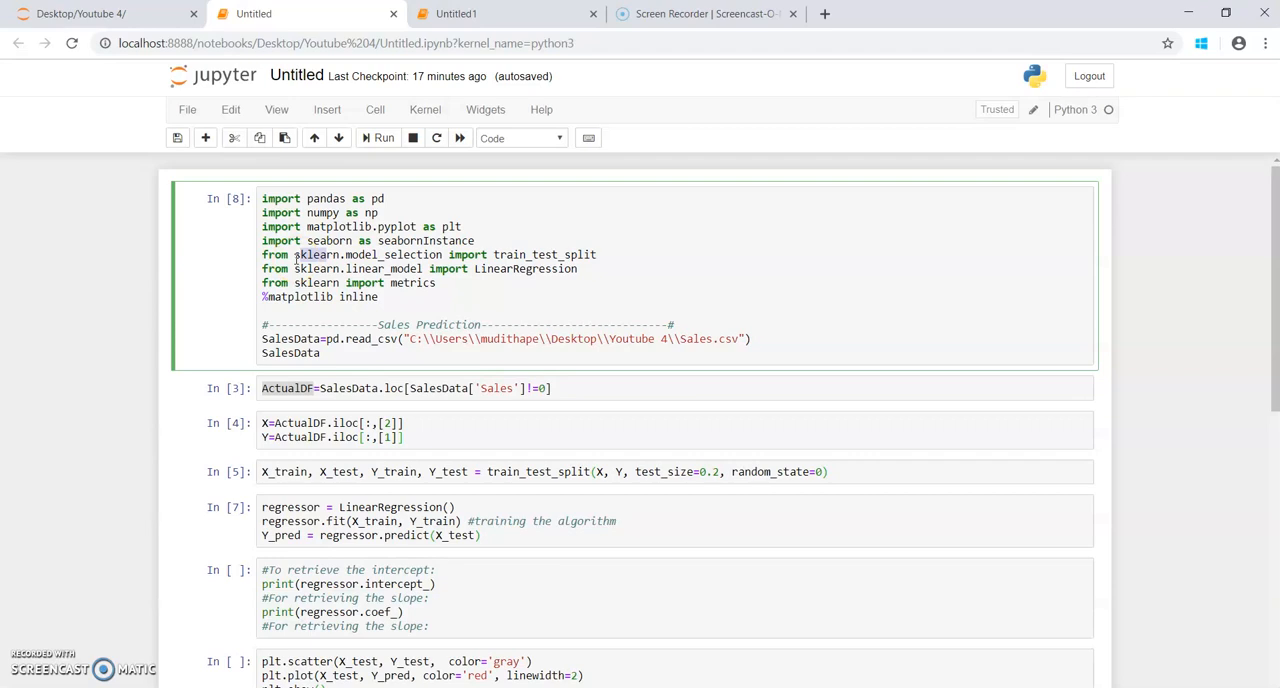
pyautogui.click(375, 308)
pyautogui.click(350, 357)
pyautogui.click(386, 140)
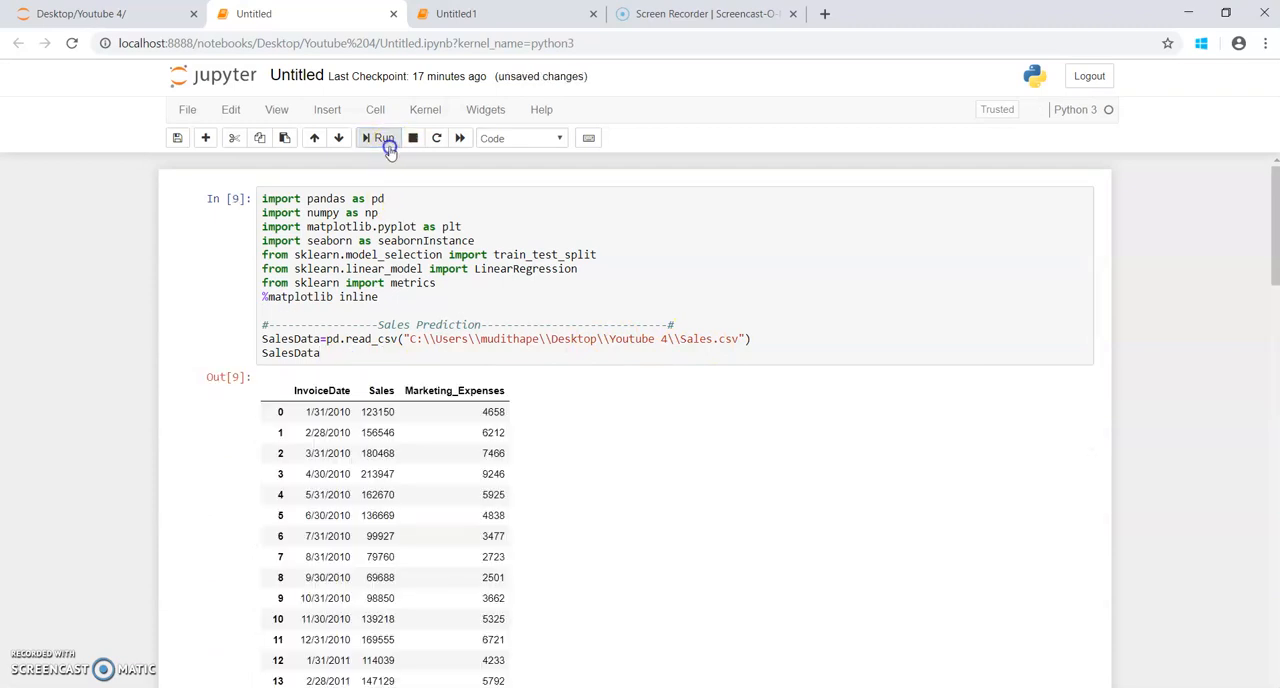
# Step: Review the end of the SalesData output and run the cell that filters rows with non-zero Sales into ActualDF
pyautogui.scroll(-2, 443, 429)
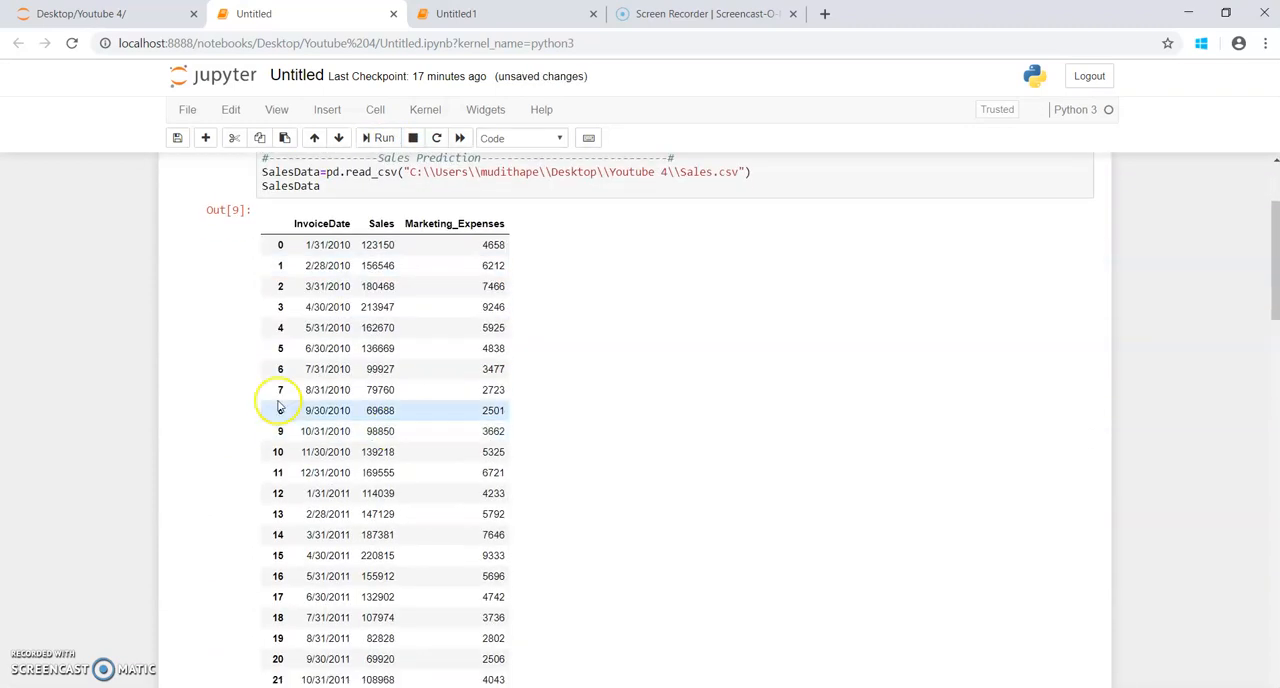
pyautogui.scroll(-15, 457, 323)
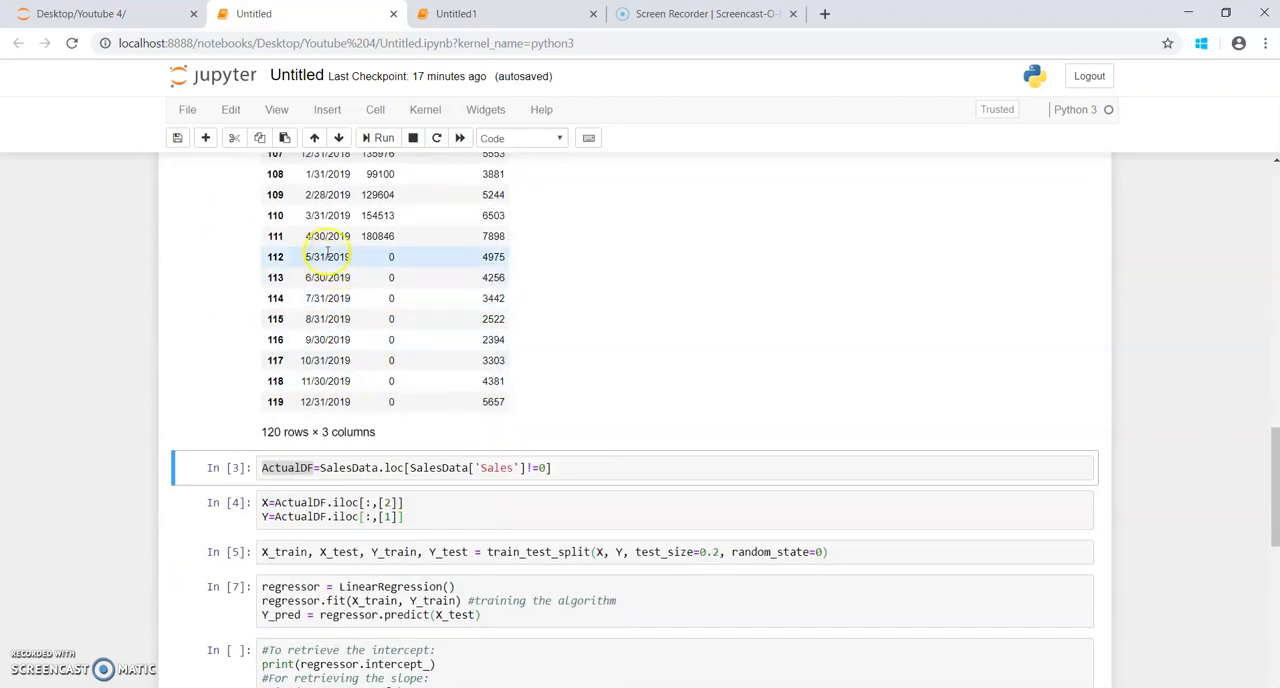
pyautogui.moveTo(307, 238); pyautogui.dragTo(352, 237)
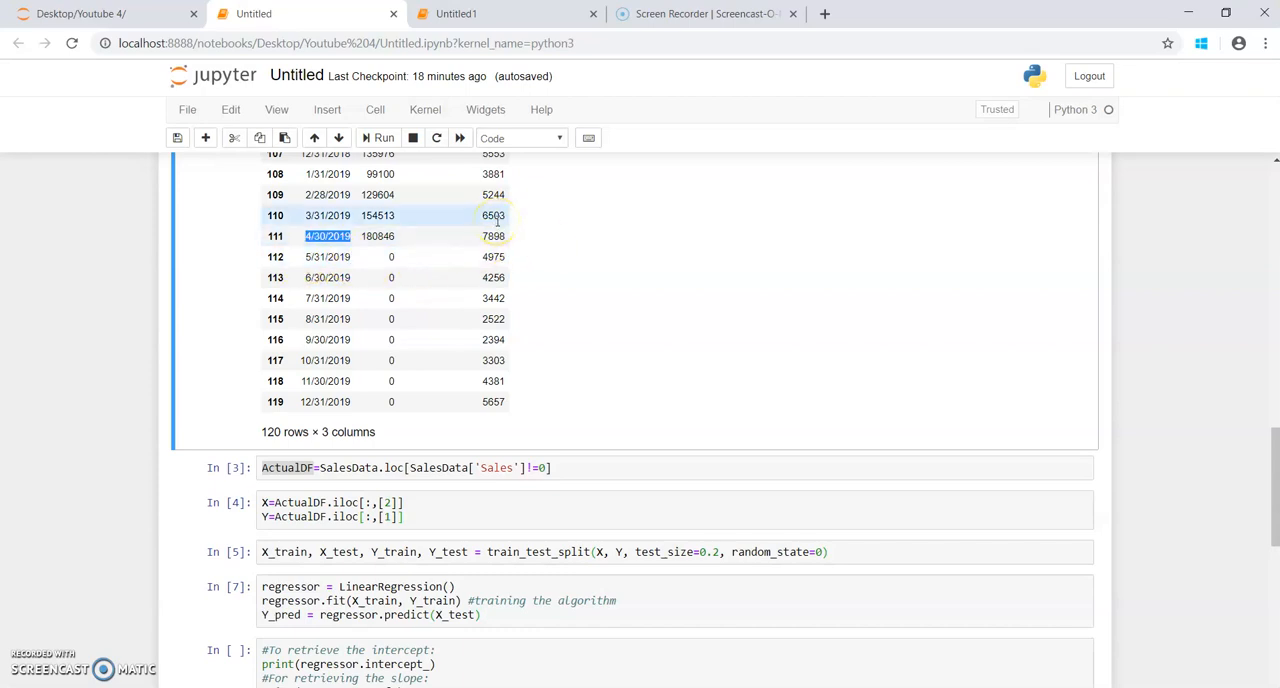
pyautogui.click(570, 468)
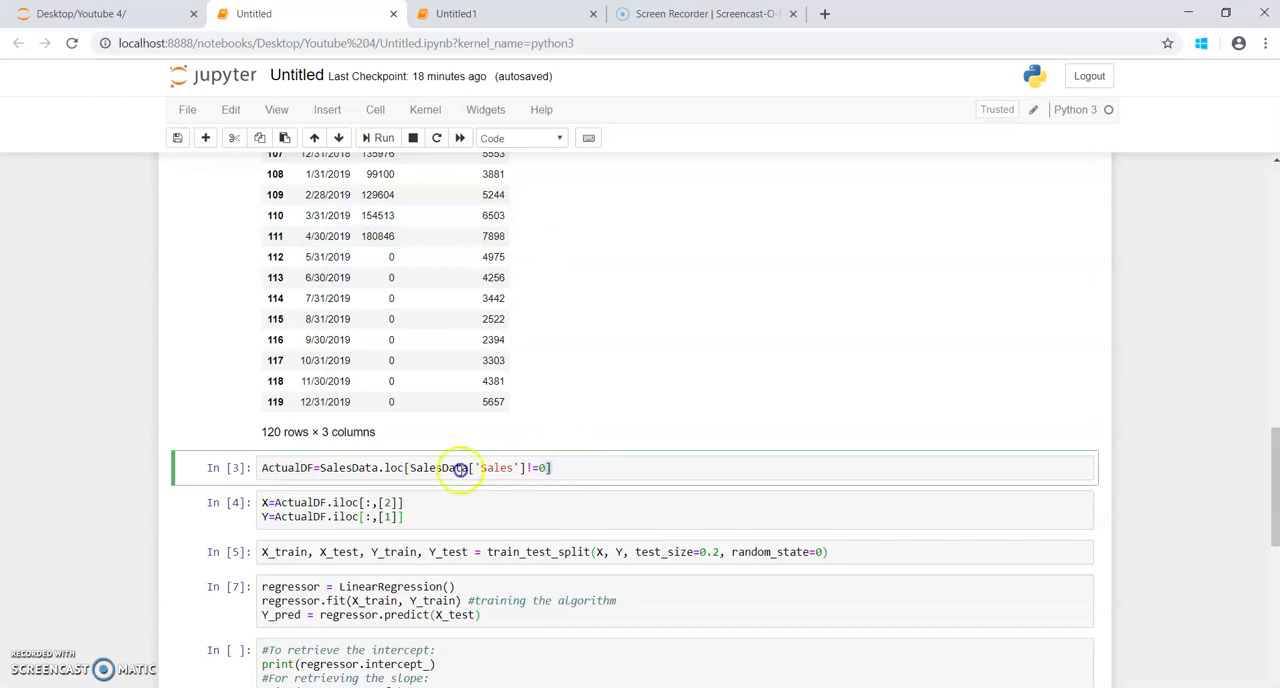
pyautogui.moveTo(320, 468); pyautogui.dragTo(380, 474)
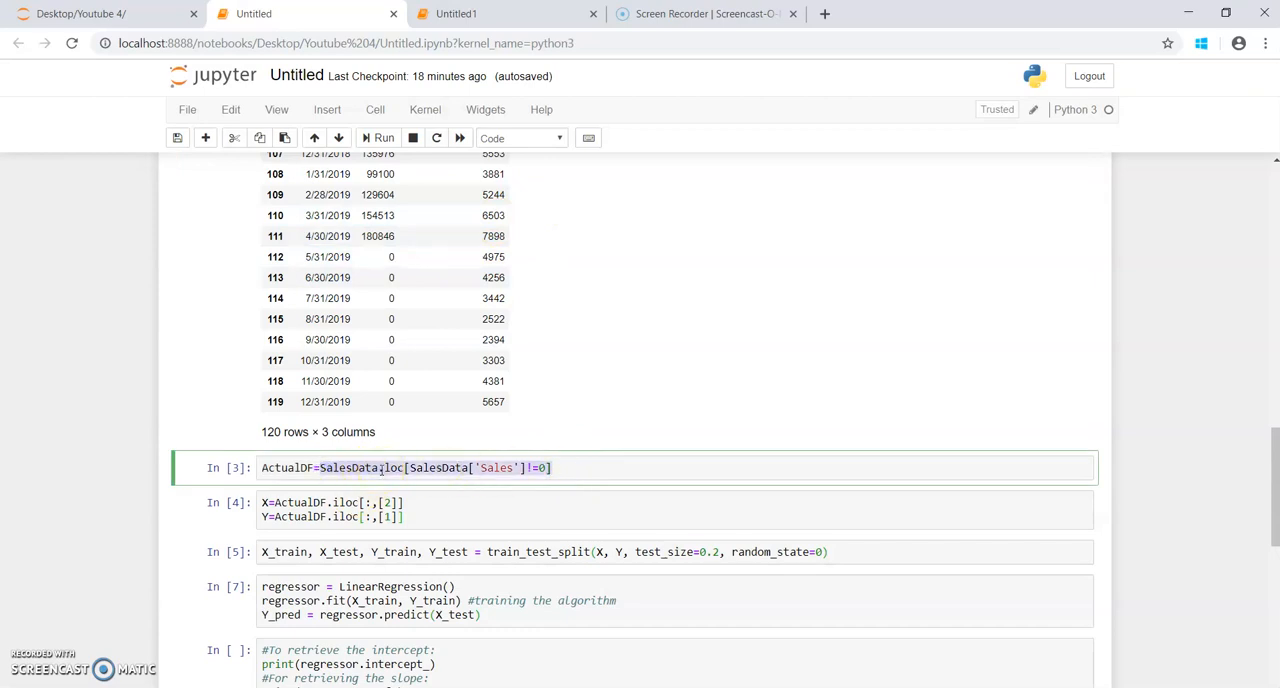
pyautogui.moveTo(381, 470); pyautogui.dragTo(555, 470)
pyautogui.click(556, 468)
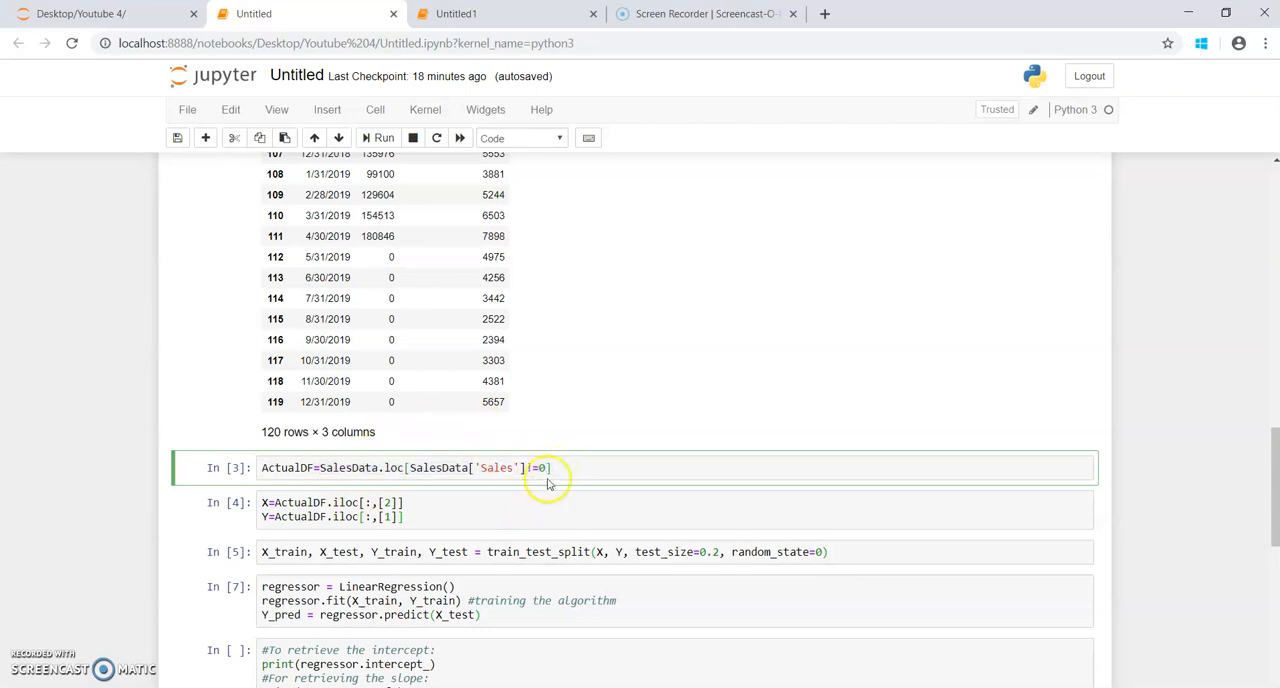
pyautogui.click(377, 138)
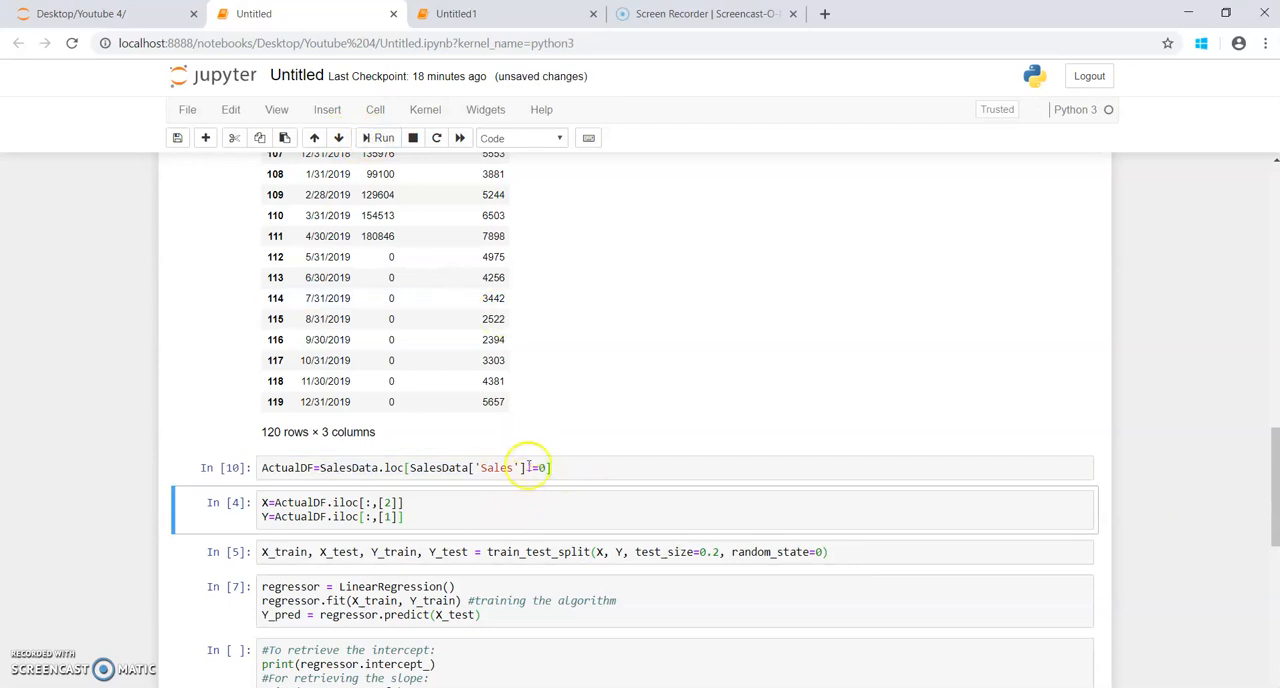
# Step: Run the cells that take X and Y from ActualDF columns 2 and 1 and split them with test_size=0.2 and random_state=0
pyautogui.click(468, 512)
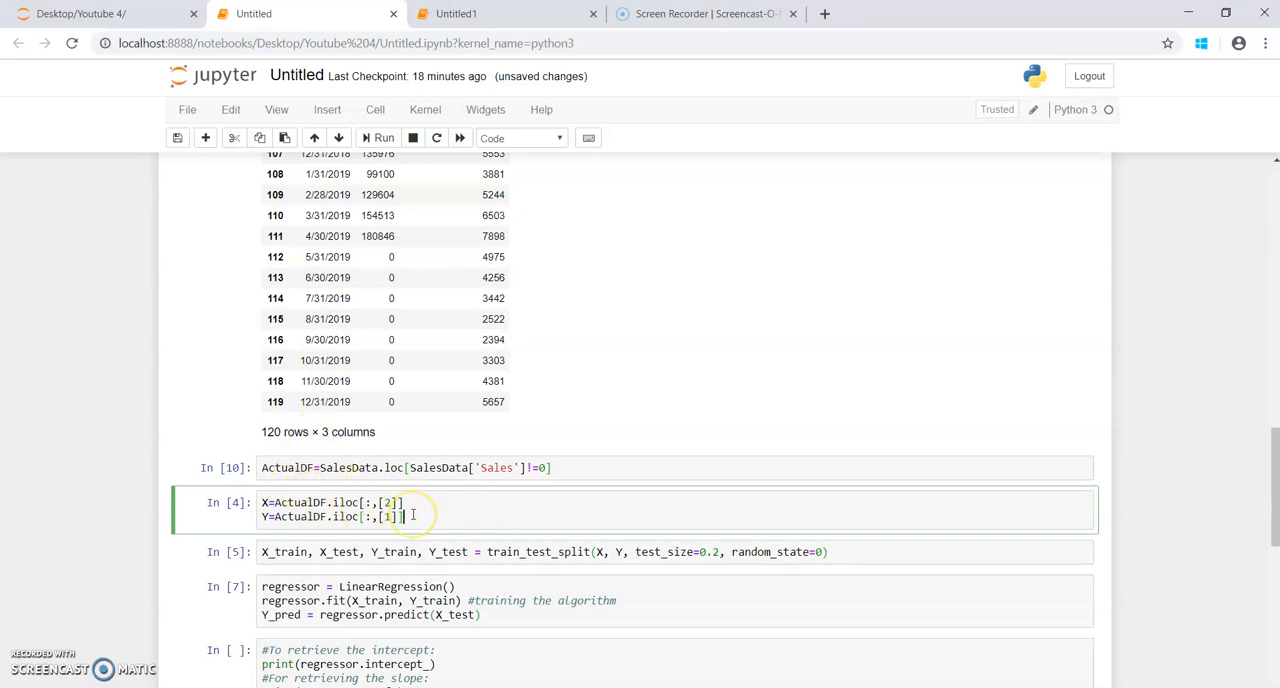
pyautogui.scroll(20, 443, 371)
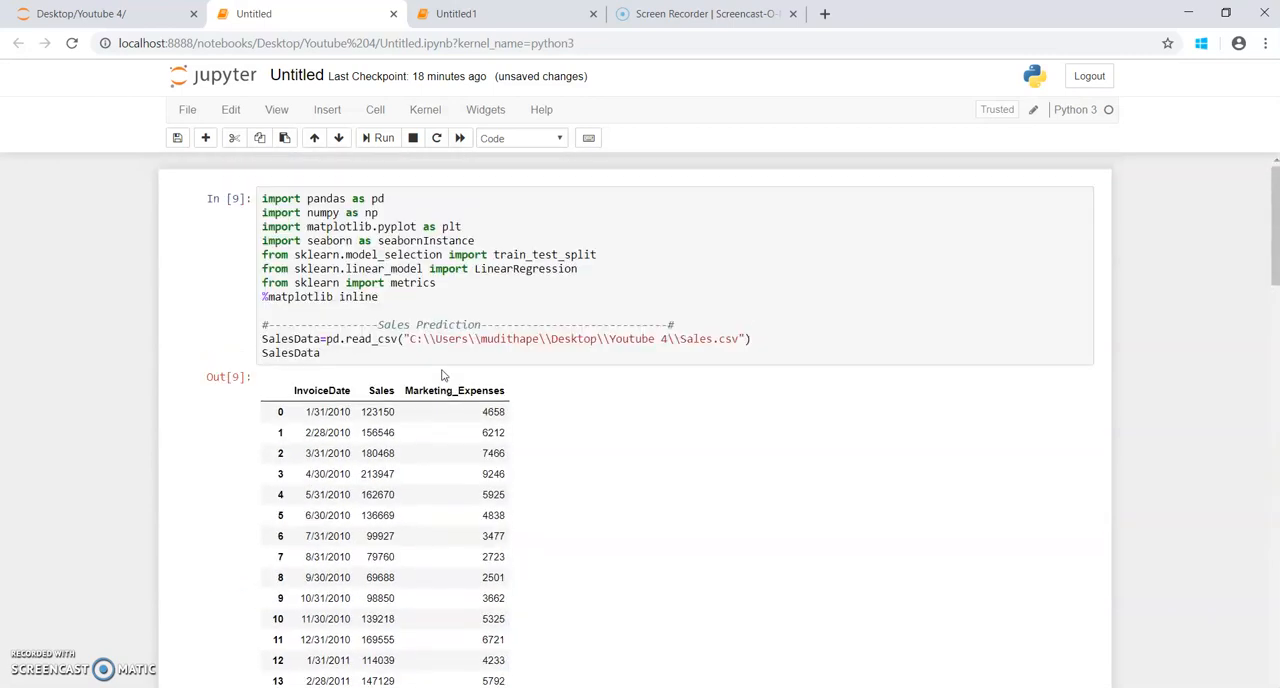
pyautogui.doubleClick(381, 391)
pyautogui.click(427, 393)
pyautogui.doubleClick(427, 393)
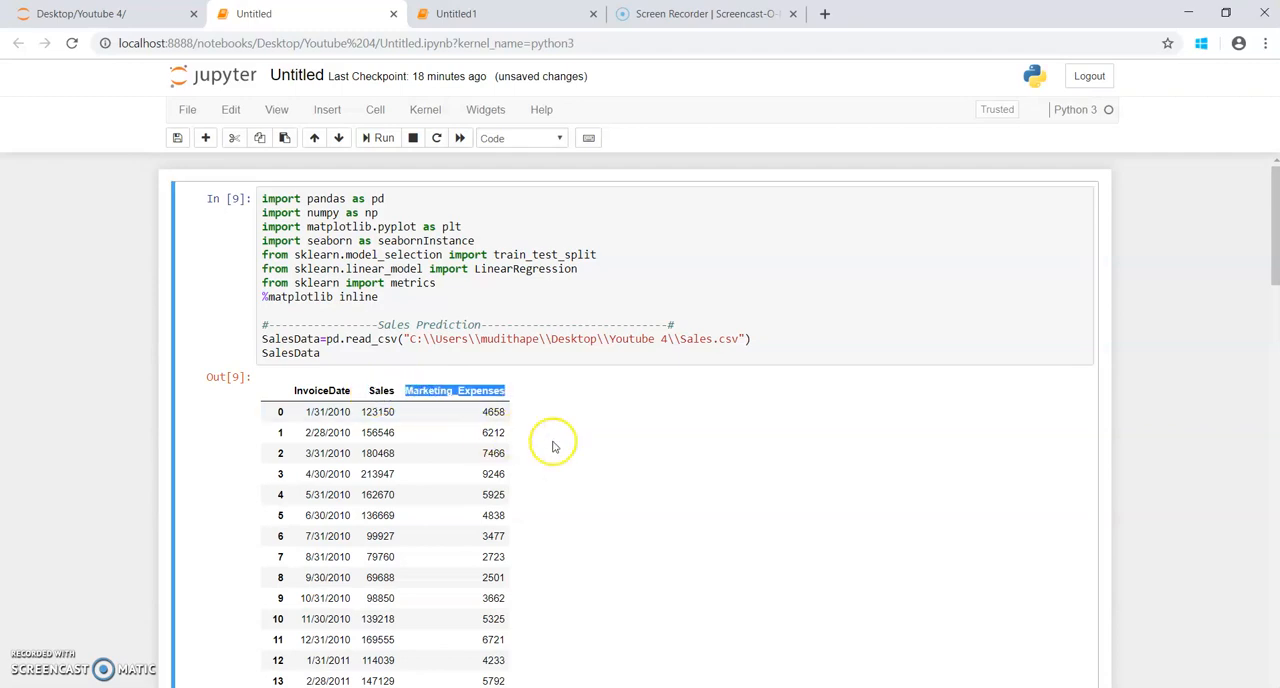
pyautogui.scroll(-20, 688, 490)
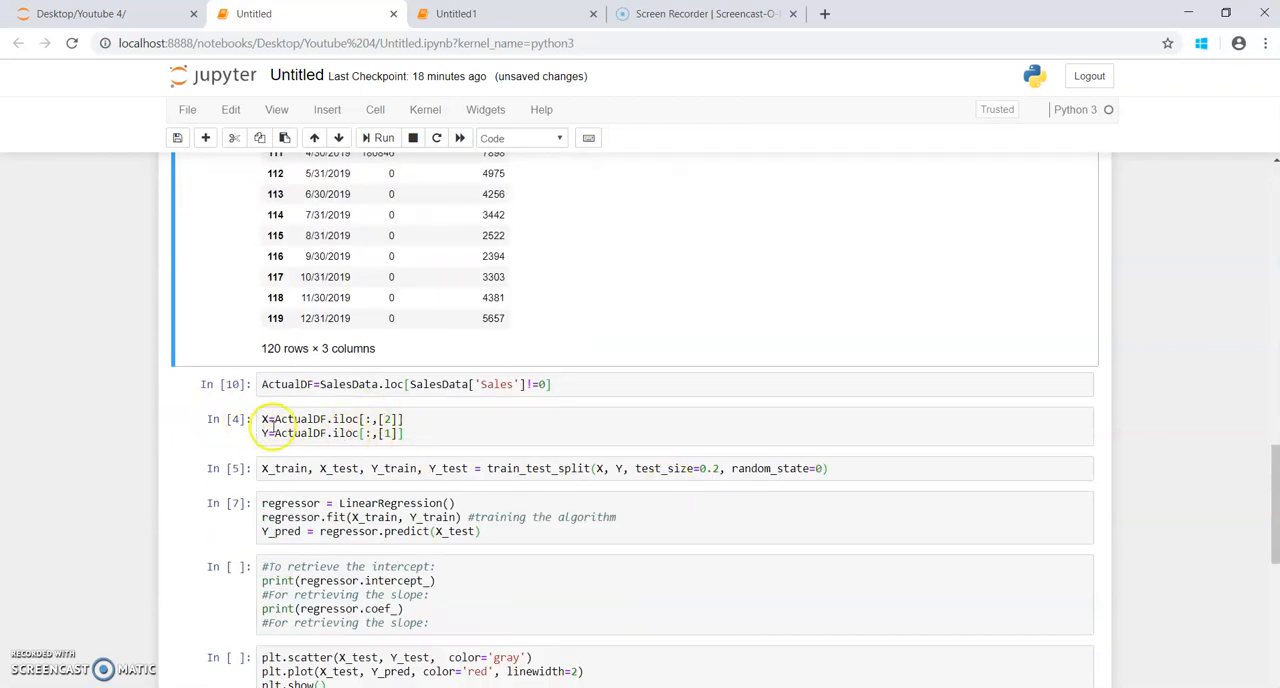
pyautogui.click(426, 434)
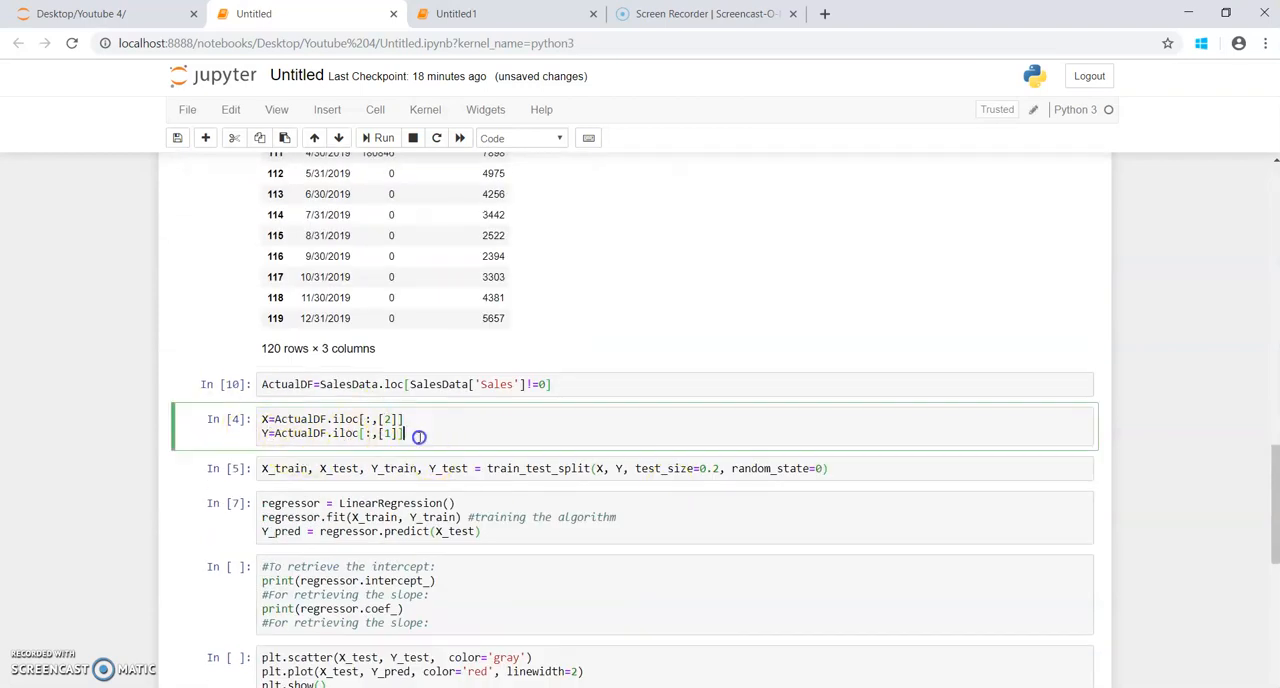
pyautogui.click(380, 138)
pyautogui.click(844, 469)
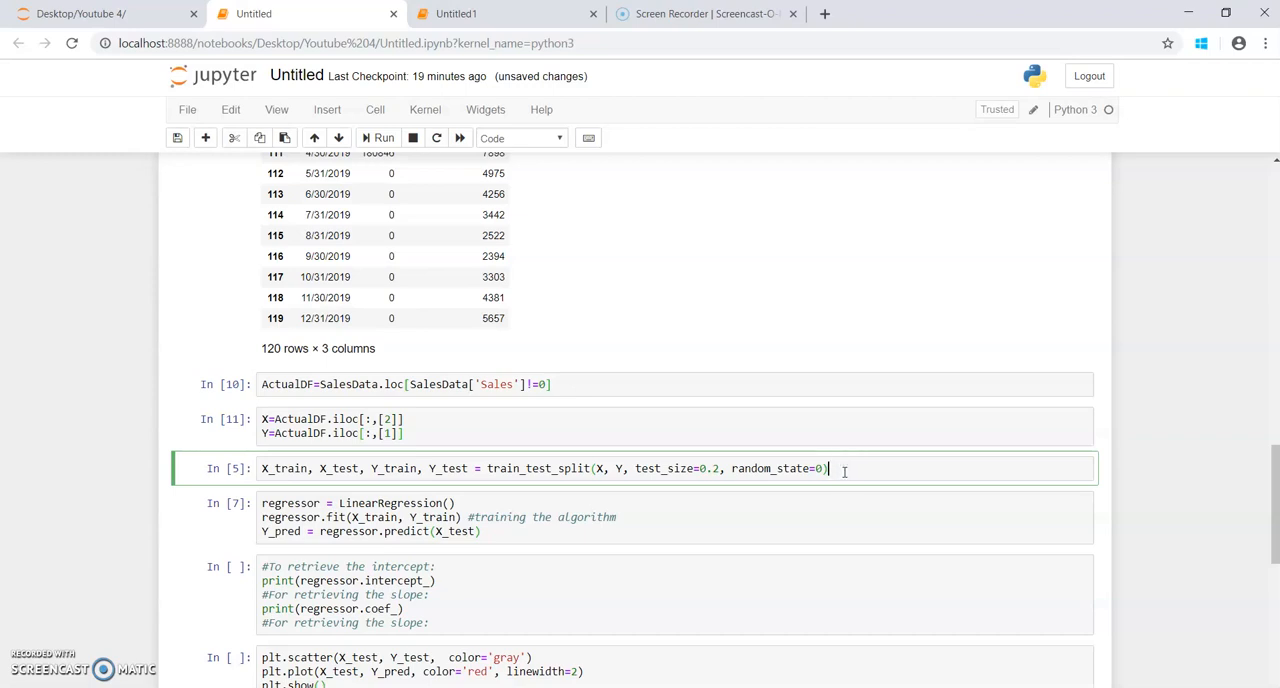
pyautogui.click(383, 138)
# Step: Run the cell that fits the LinearRegression regressor on X_train and Y_train and predicts Y_pred from X_test
pyautogui.click(532, 537)
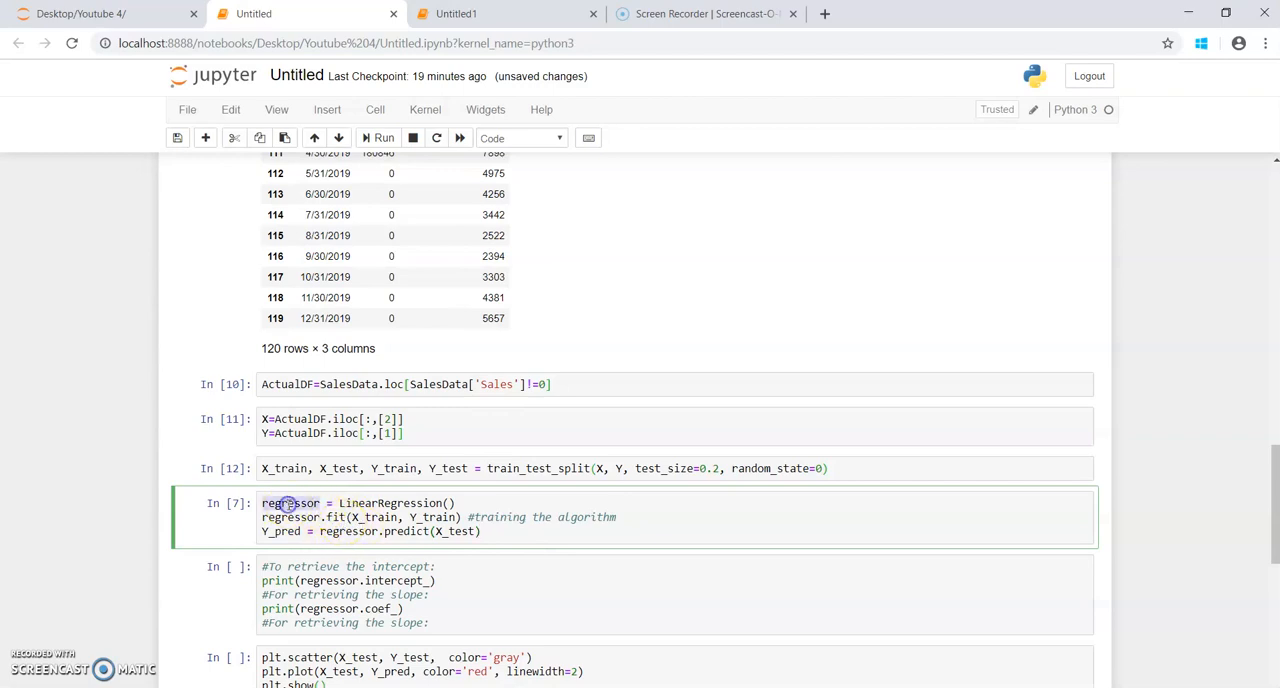
pyautogui.doubleClick(383, 503)
pyautogui.moveTo(1273, 505); pyautogui.dragTo(1274, 180)
pyautogui.moveTo(570, 283); pyautogui.dragTo(264, 268)
pyautogui.moveTo(1274, 266); pyautogui.dragTo(1274, 548)
pyautogui.click(378, 491)
pyautogui.doubleClick(378, 491)
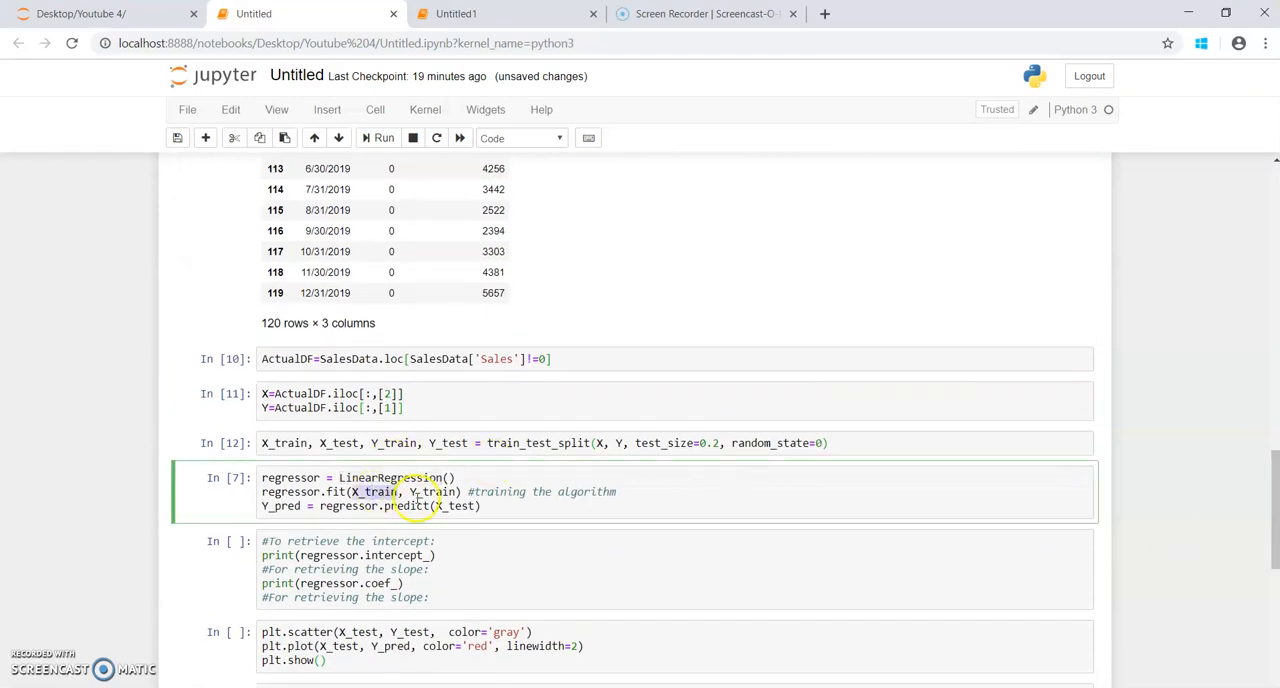
pyautogui.doubleClick(436, 491)
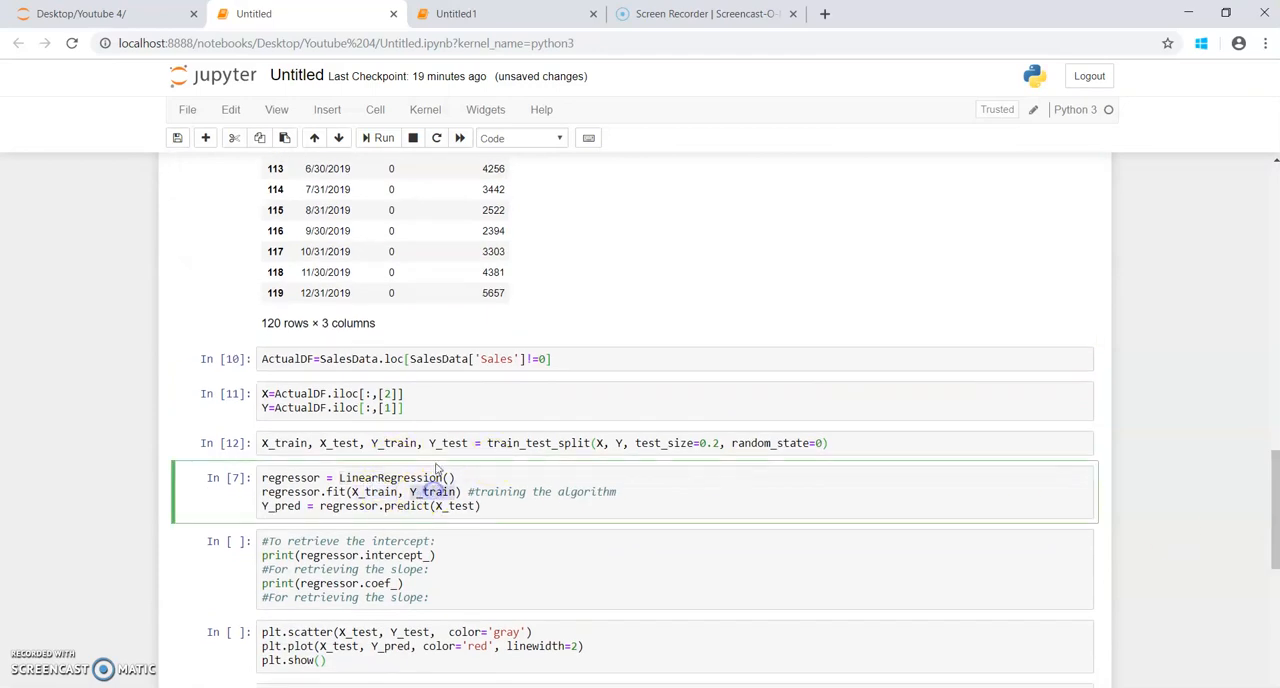
pyautogui.doubleClick(620, 443)
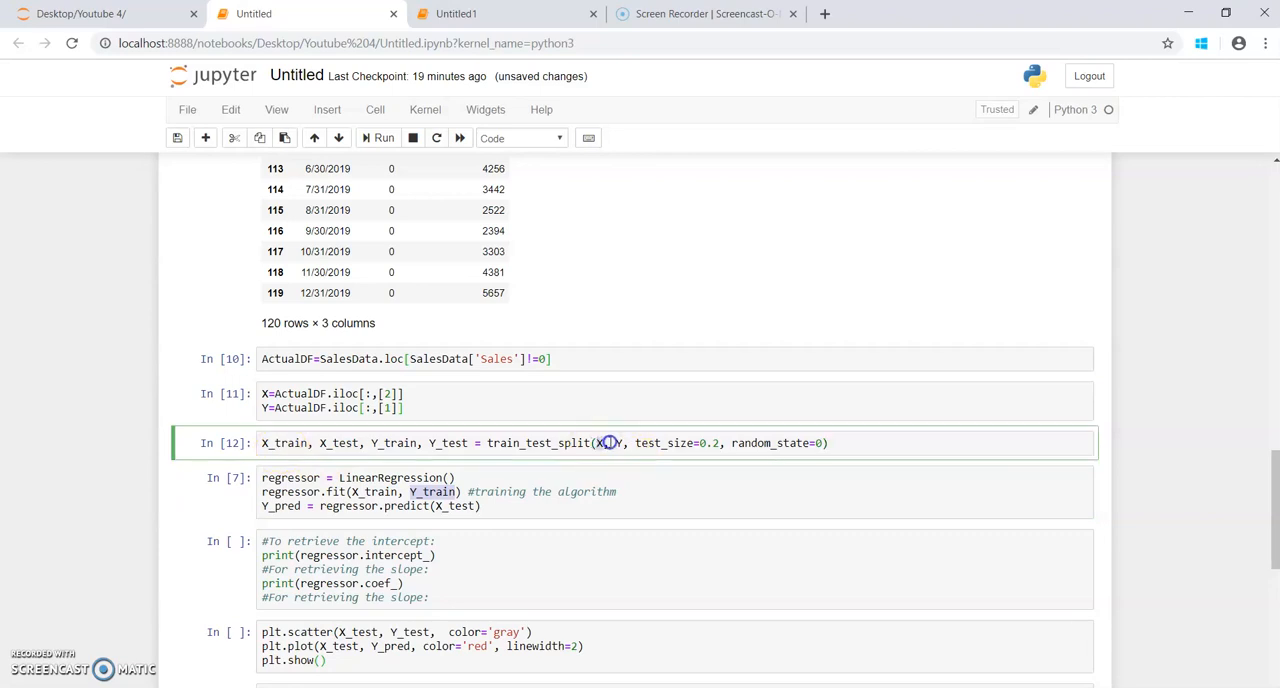
pyautogui.doubleClick(276, 444)
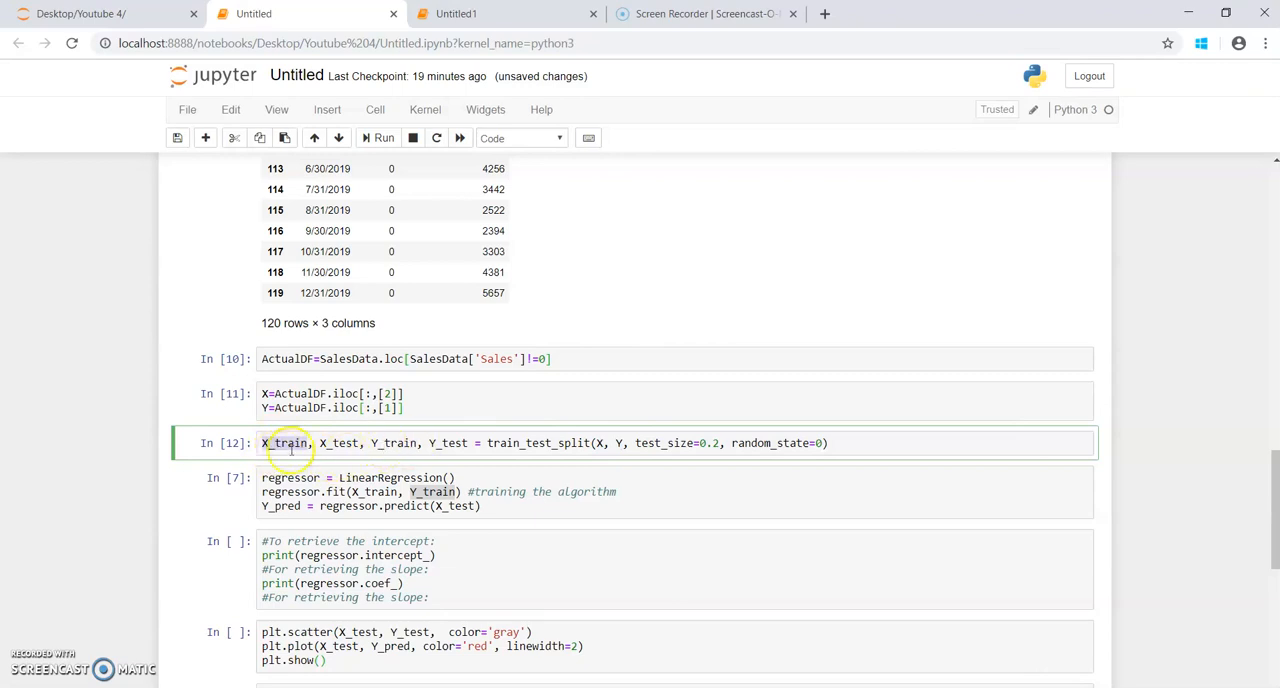
pyautogui.doubleClick(400, 444)
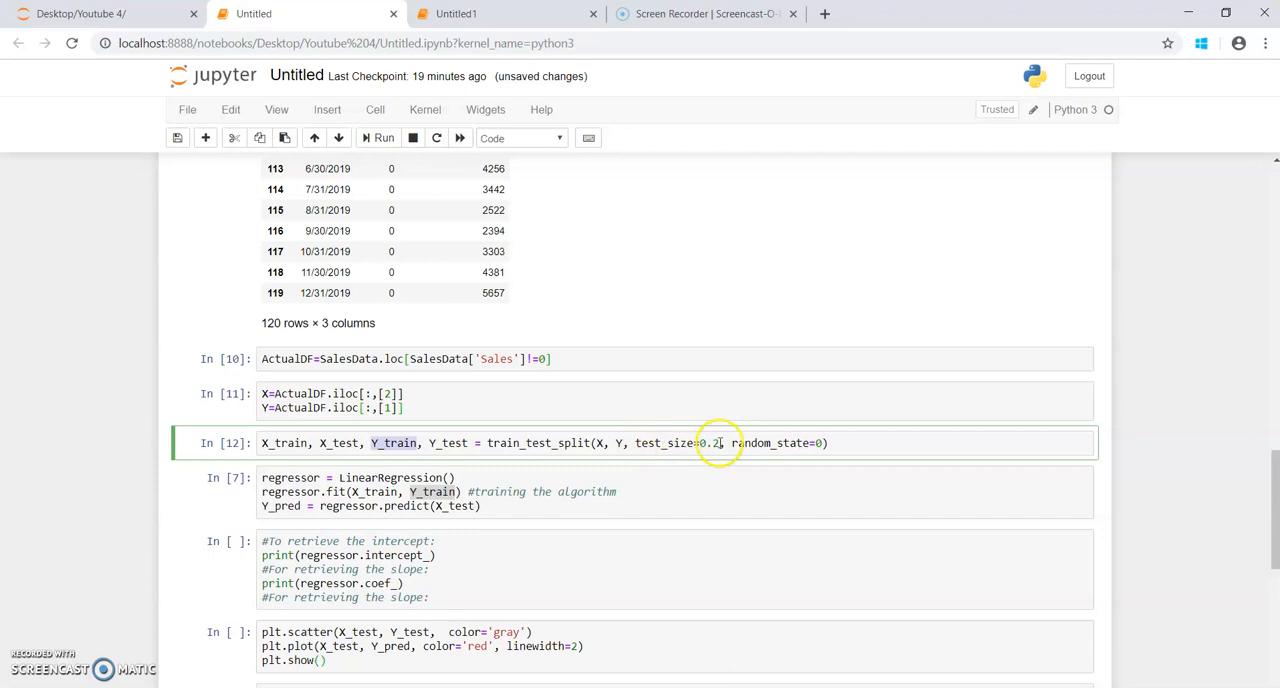
pyautogui.click(486, 505)
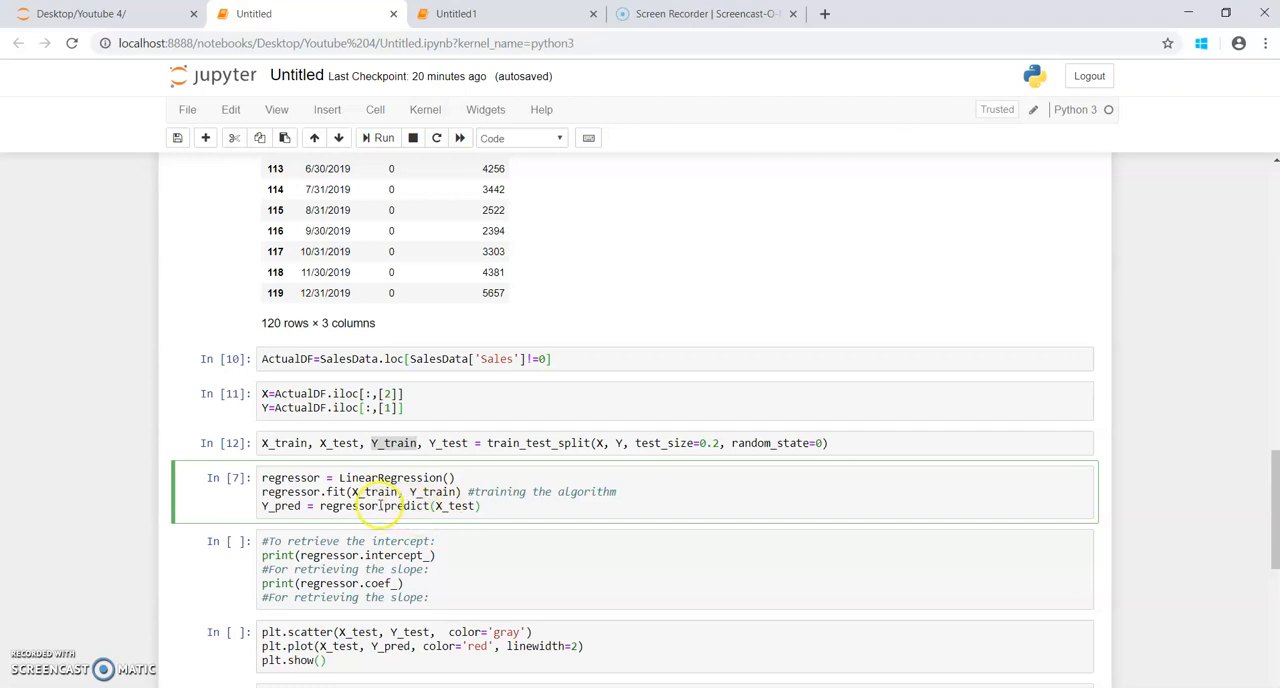
pyautogui.click(372, 140)
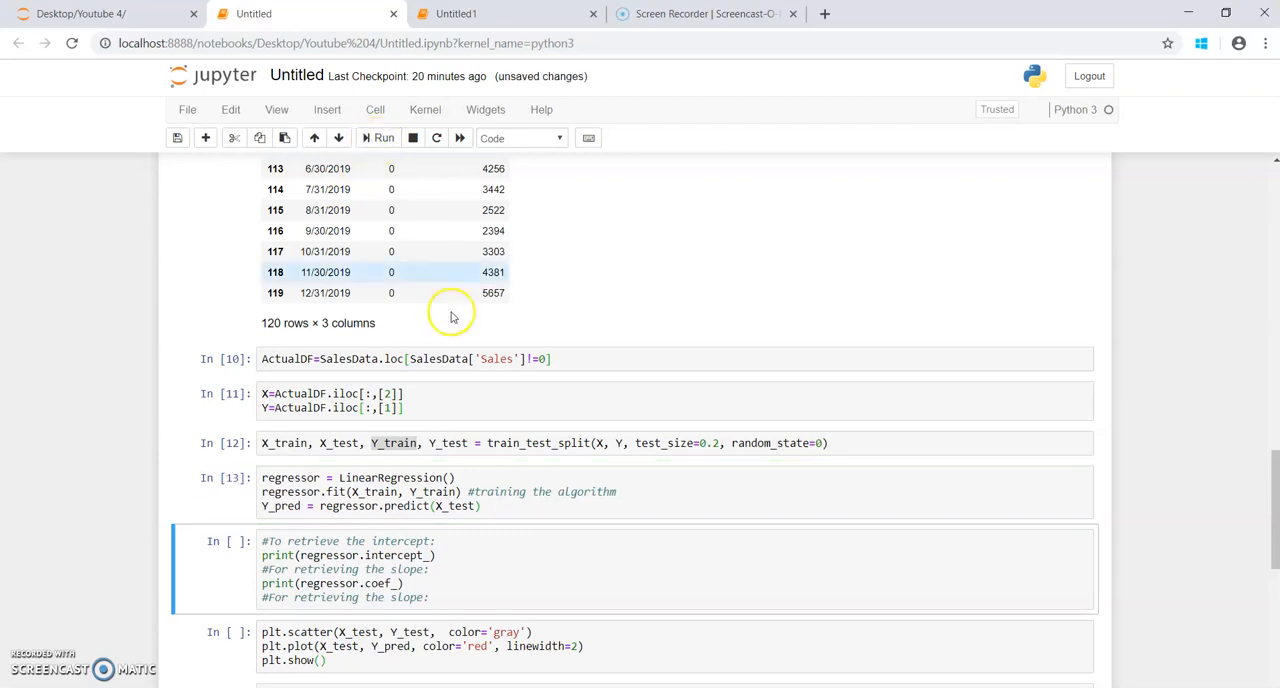
# Step: Run the cell that prints the regressor's intercept and coefficient, and inspect its output against the print statements
pyautogui.click(443, 596)
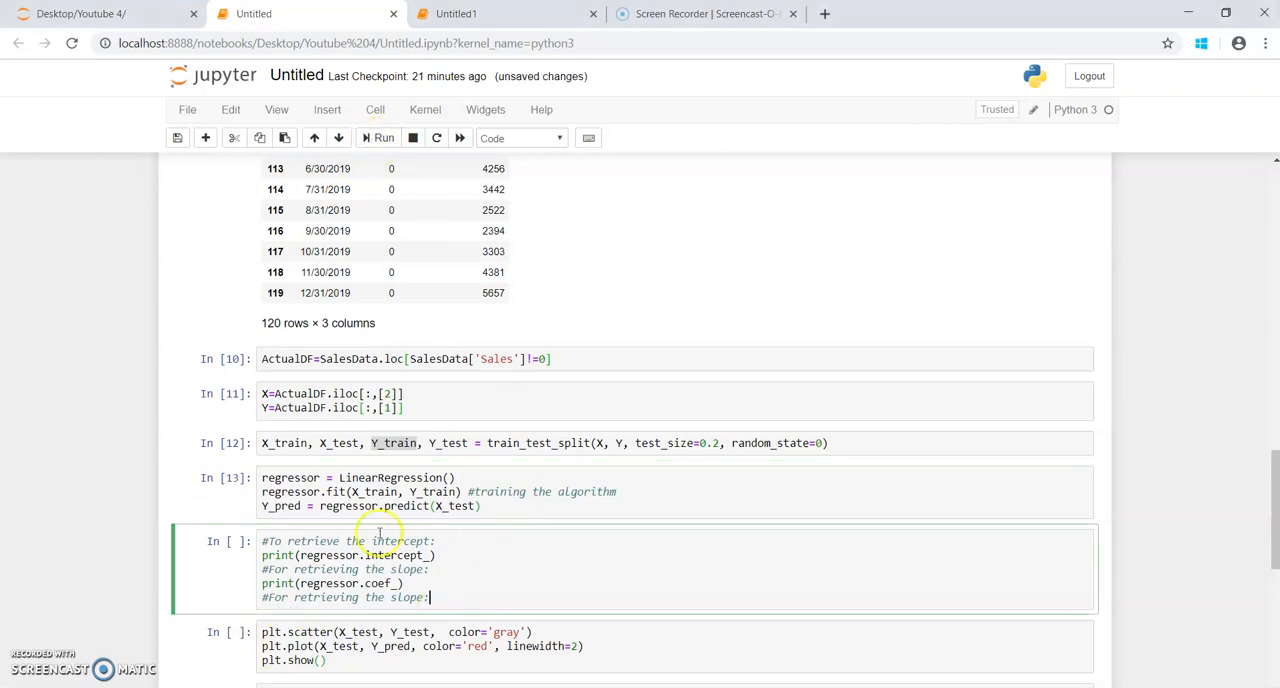
pyautogui.click(377, 140)
pyautogui.scroll(-1, 548, 503)
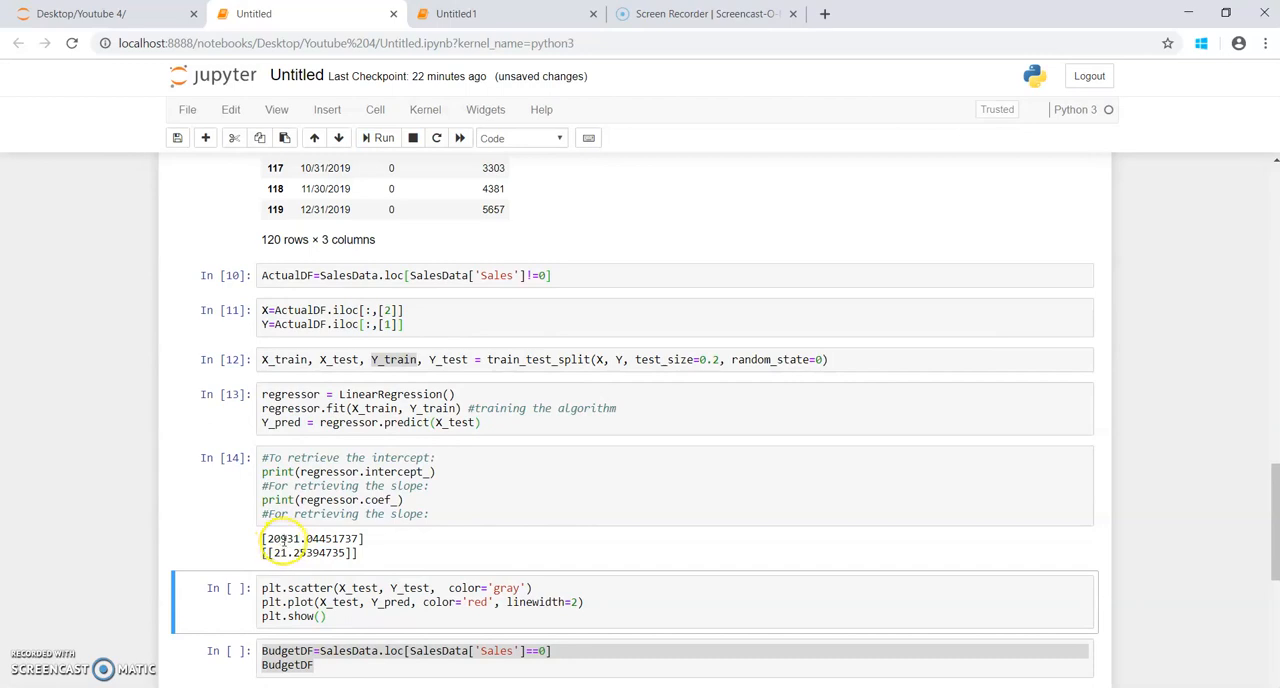
pyautogui.doubleClick(317, 471)
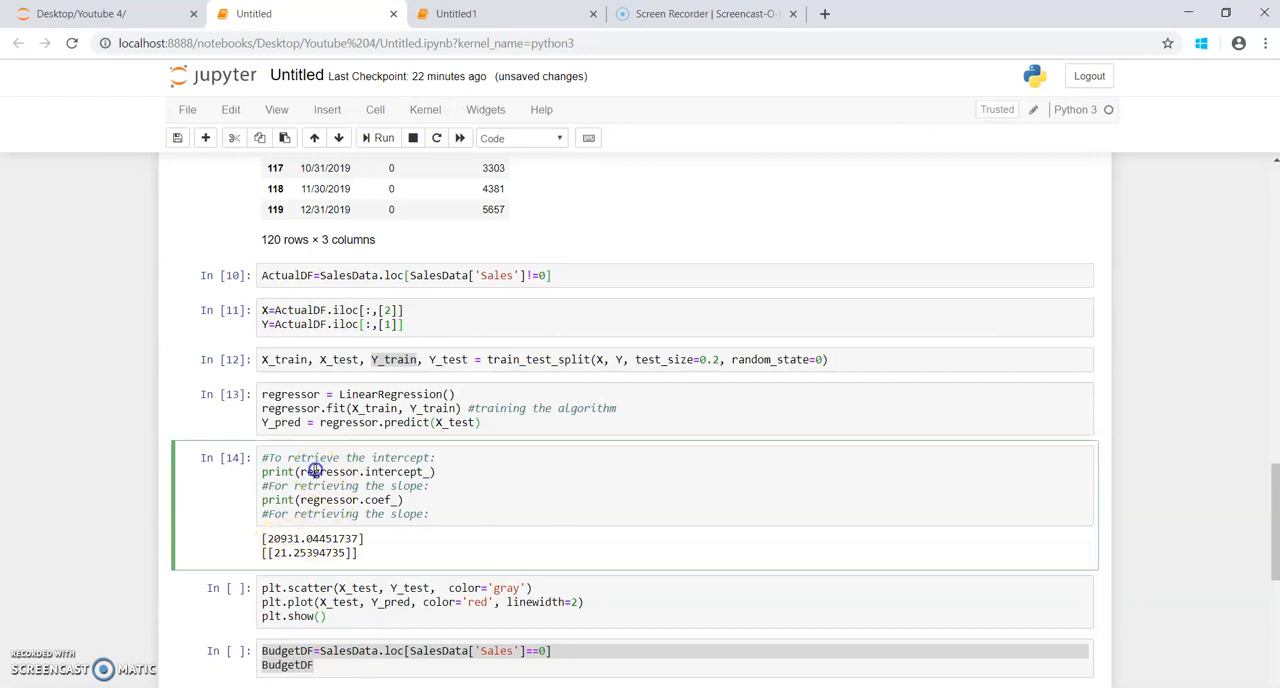
pyautogui.doubleClick(386, 471)
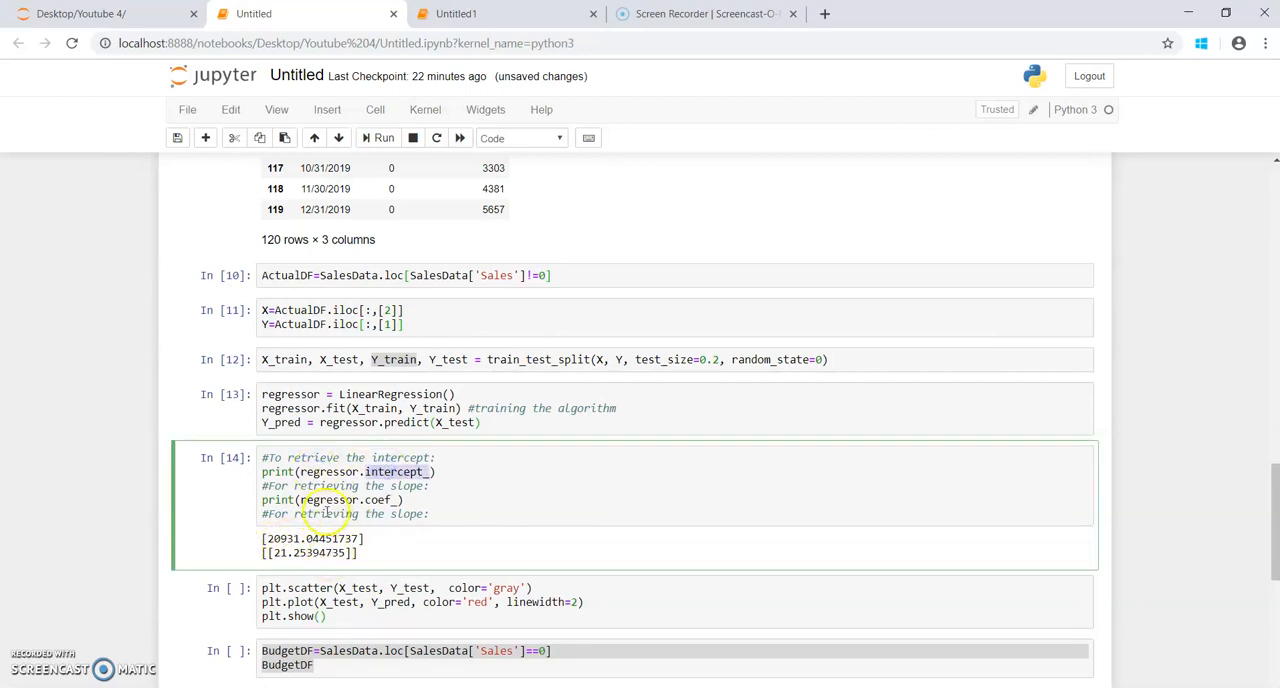
# Step: Check the regressor's printed coefficient against the monthly Sales and Marketing_Expenses records in the Sales file in Notepad
pyautogui.doubleClick(377, 499)
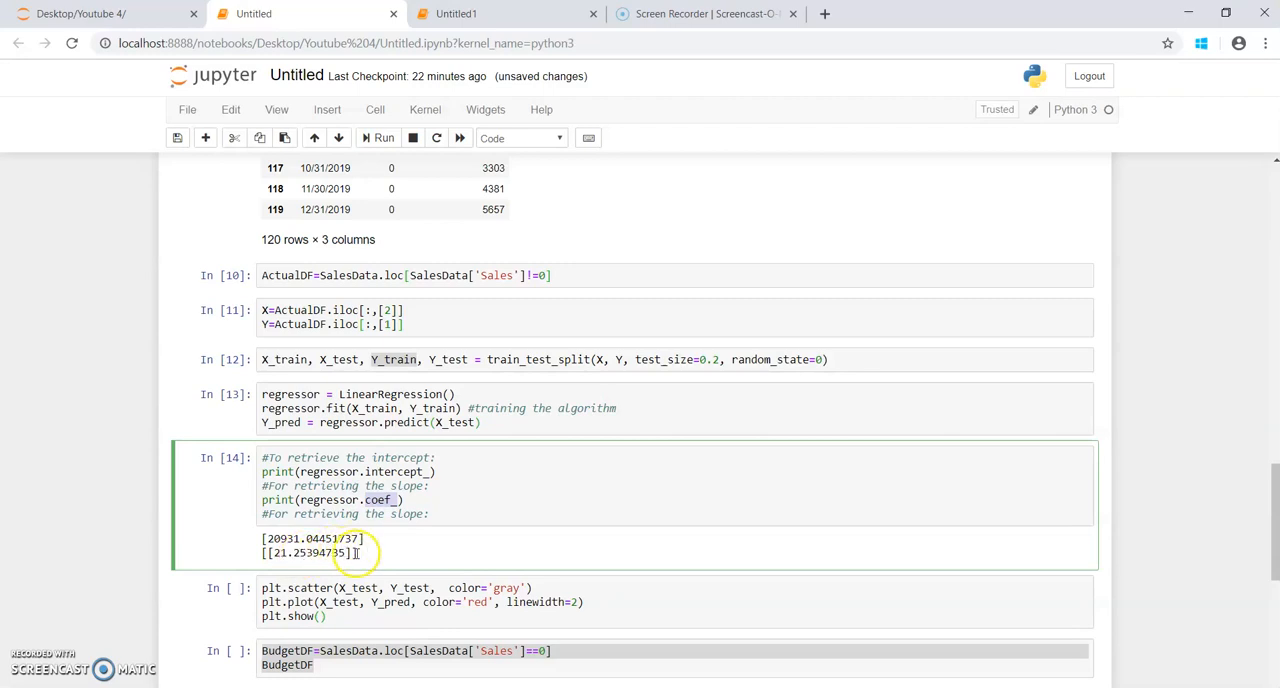
pyautogui.click(432, 472)
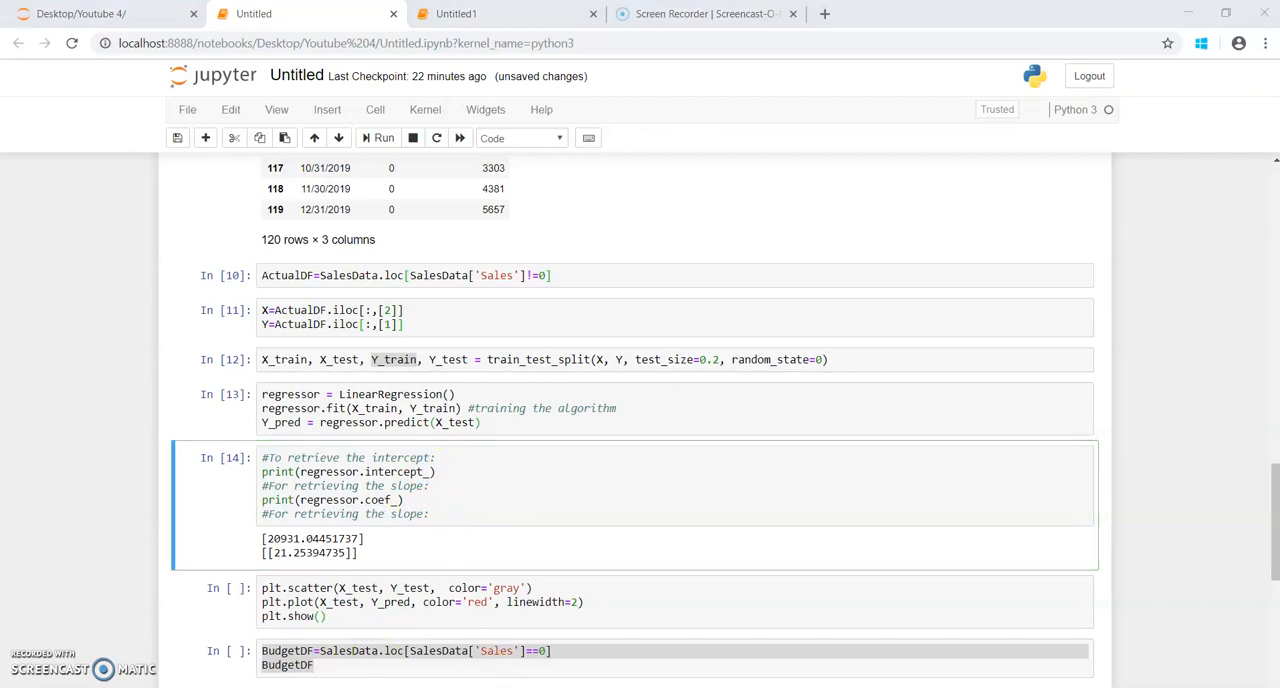
pyautogui.click(323, 643)
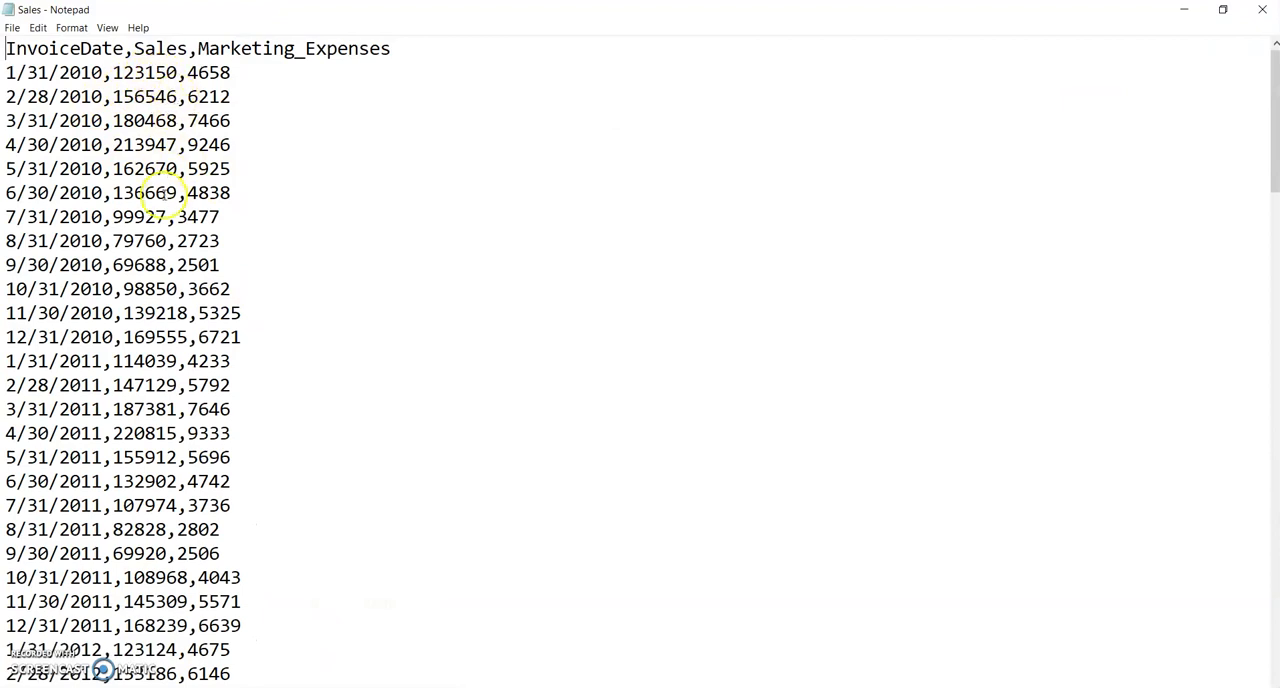
pyautogui.scroll(-1, 168, 205)
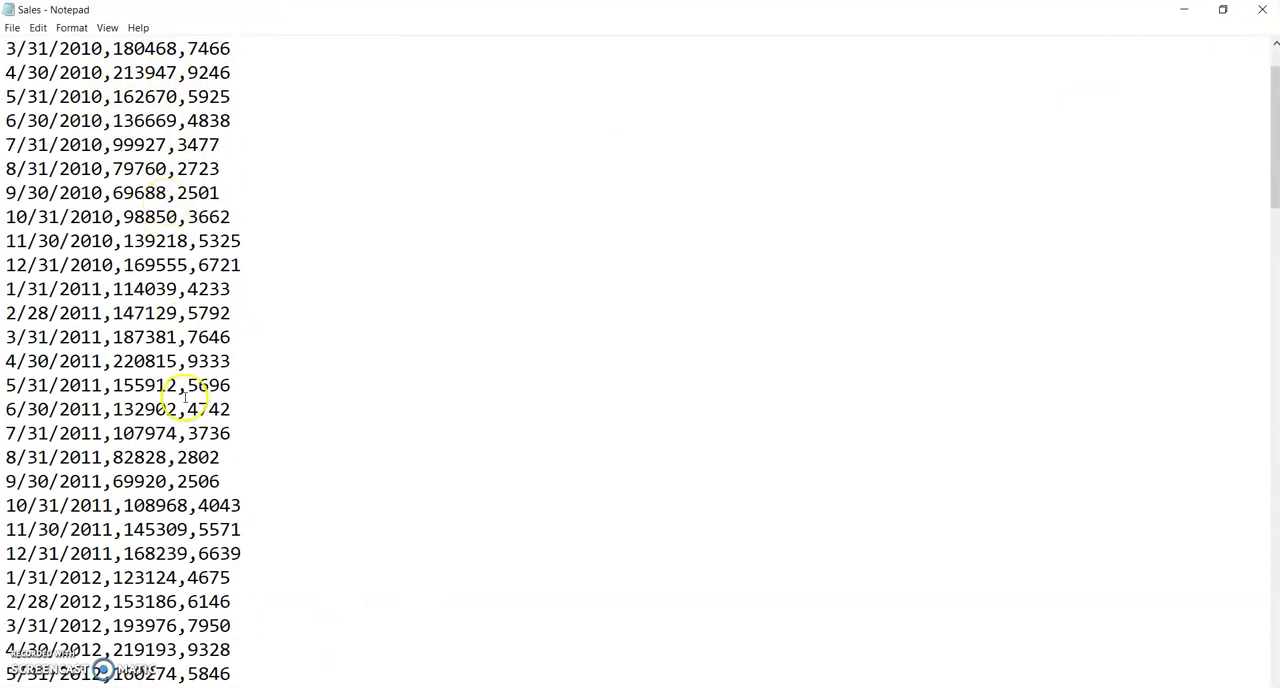
pyautogui.scroll(-2, 180, 395)
pyautogui.scroll(-1, 182, 385)
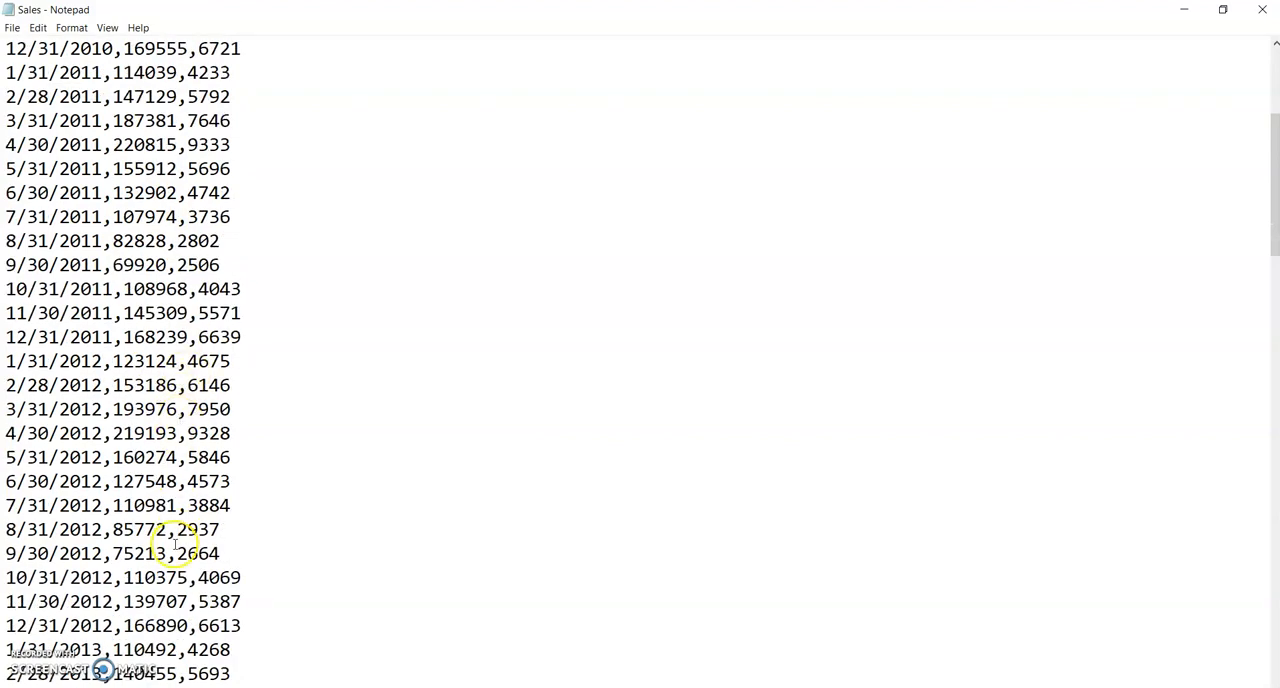
pyautogui.scroll(-4, 177, 540)
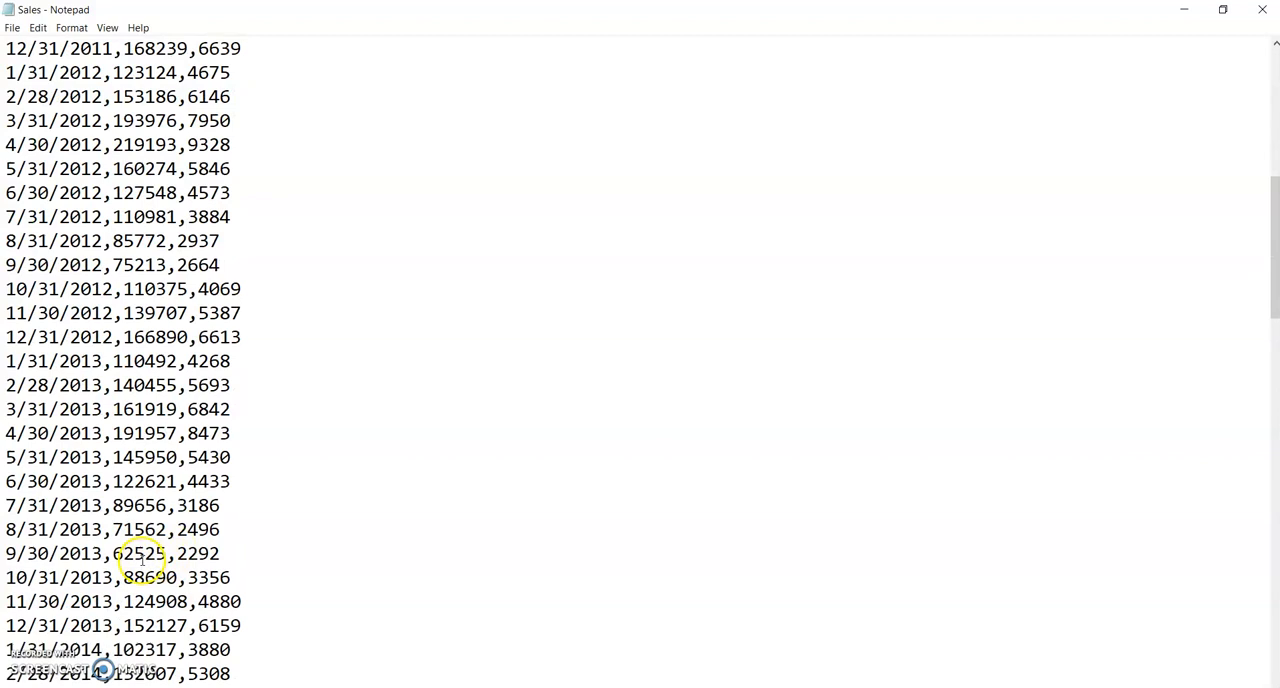
pyautogui.scroll(-1, 143, 560)
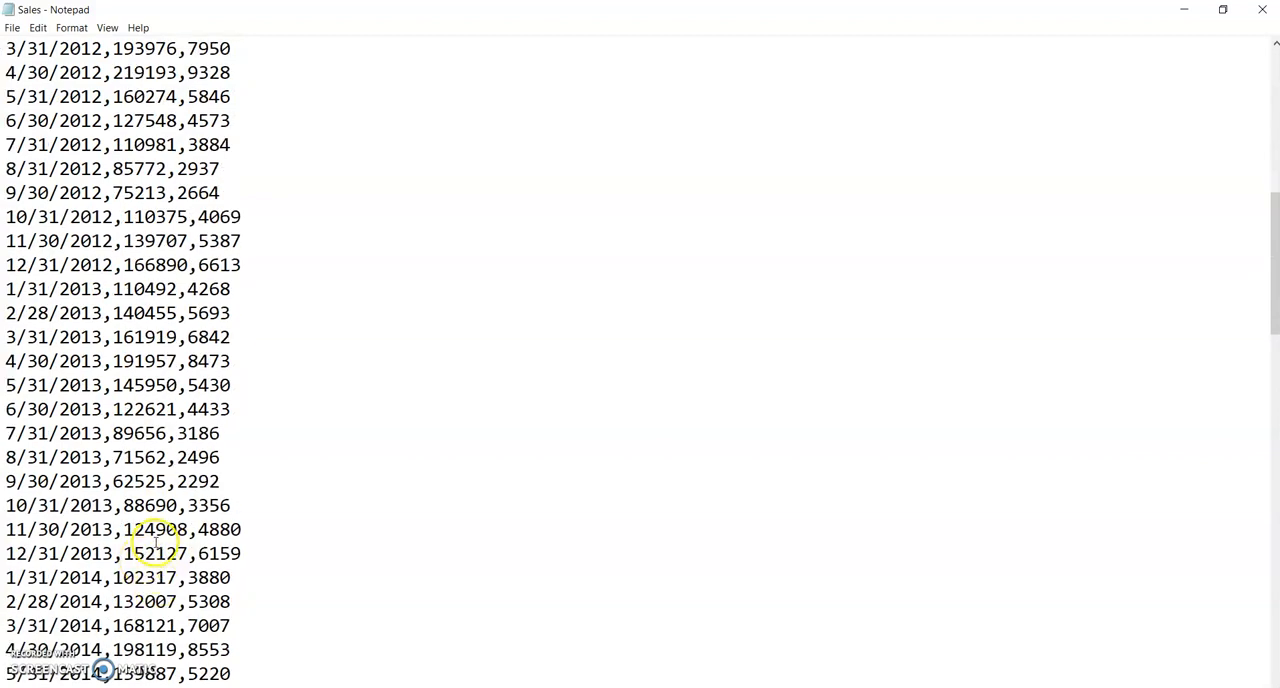
pyautogui.scroll(-6, 148, 505)
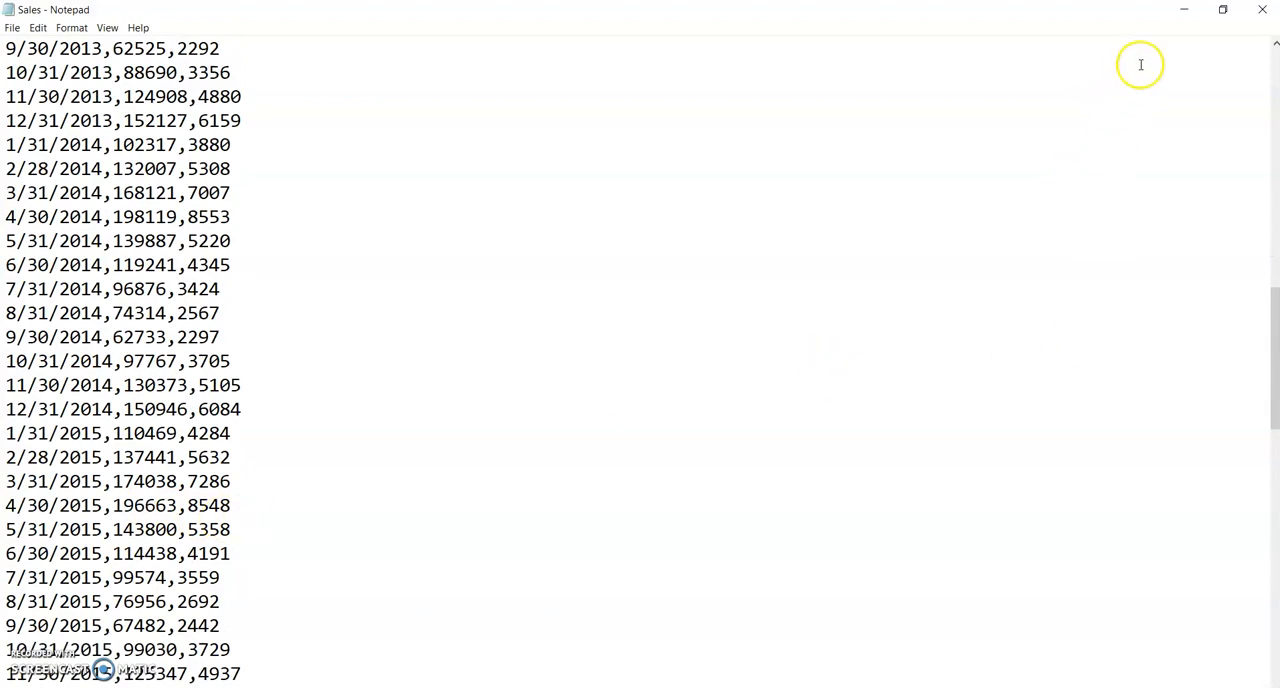
pyautogui.click(1184, 10)
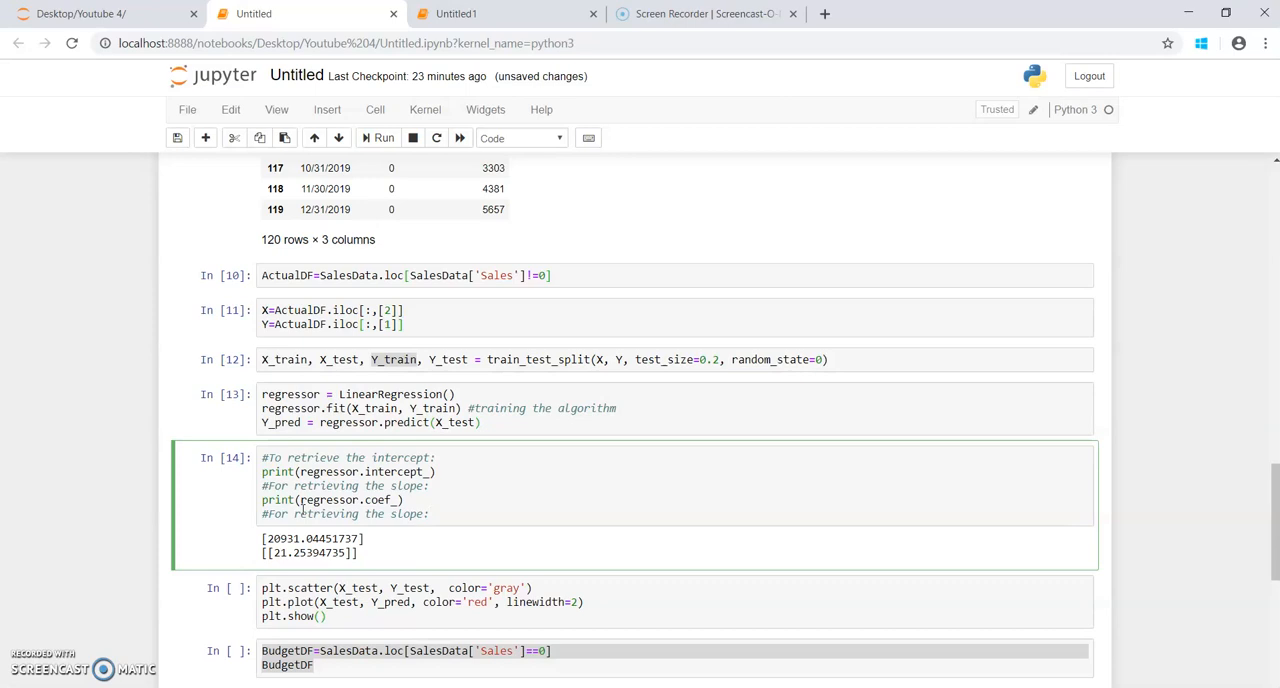
pyautogui.doubleClick(340, 553)
pyautogui.click(368, 556)
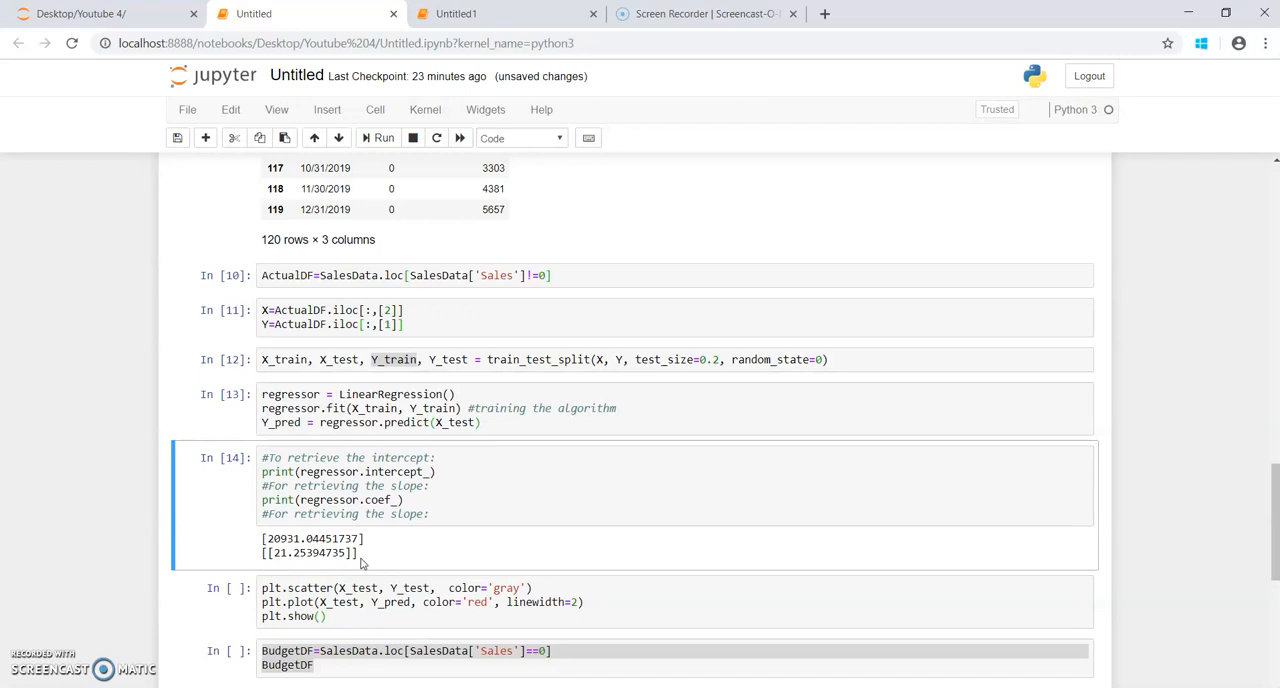
# Step: Run the cell that plots X_test against Y_test as a gray scatter with the Y_pred line in red, linewidth 2
pyautogui.click(373, 617)
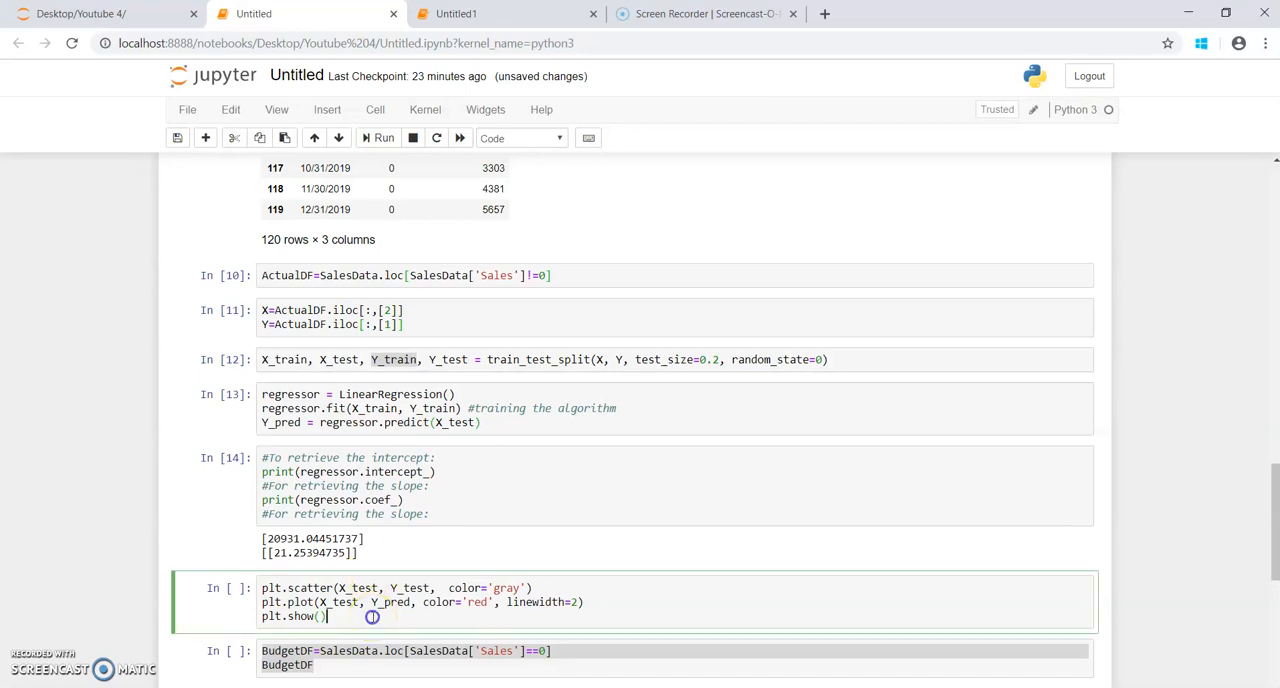
pyautogui.scroll(-1, 373, 617)
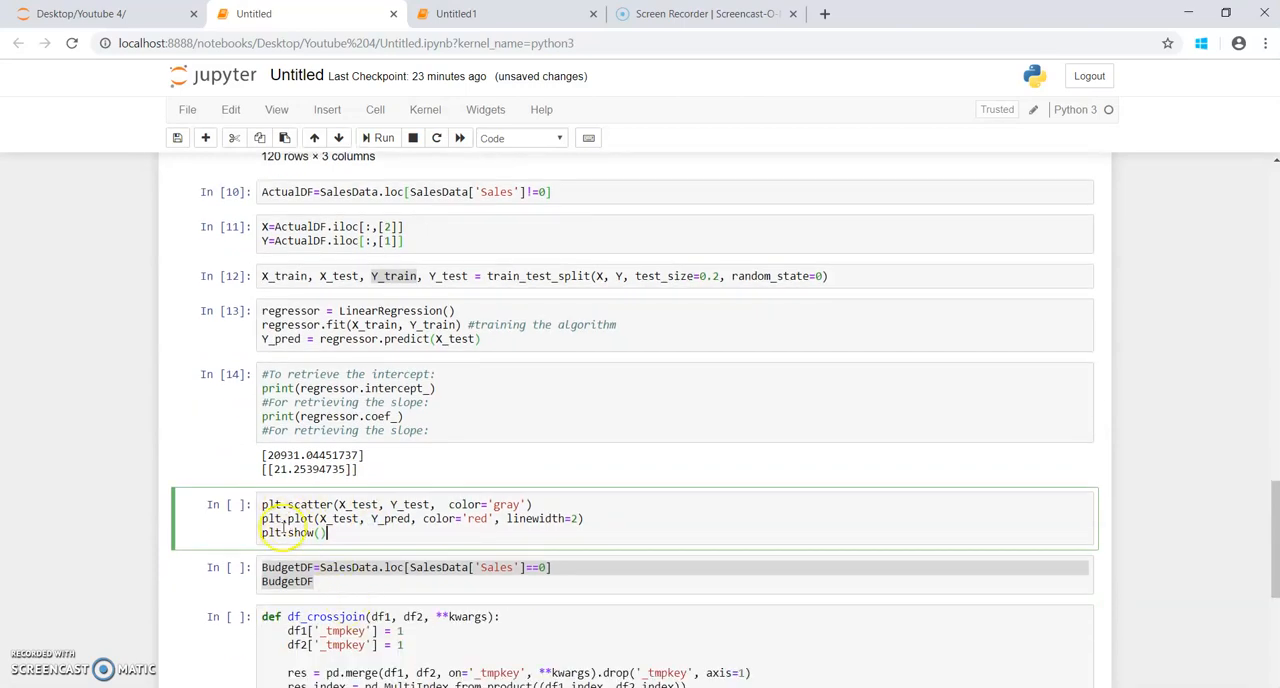
pyautogui.scroll(20, 287, 548)
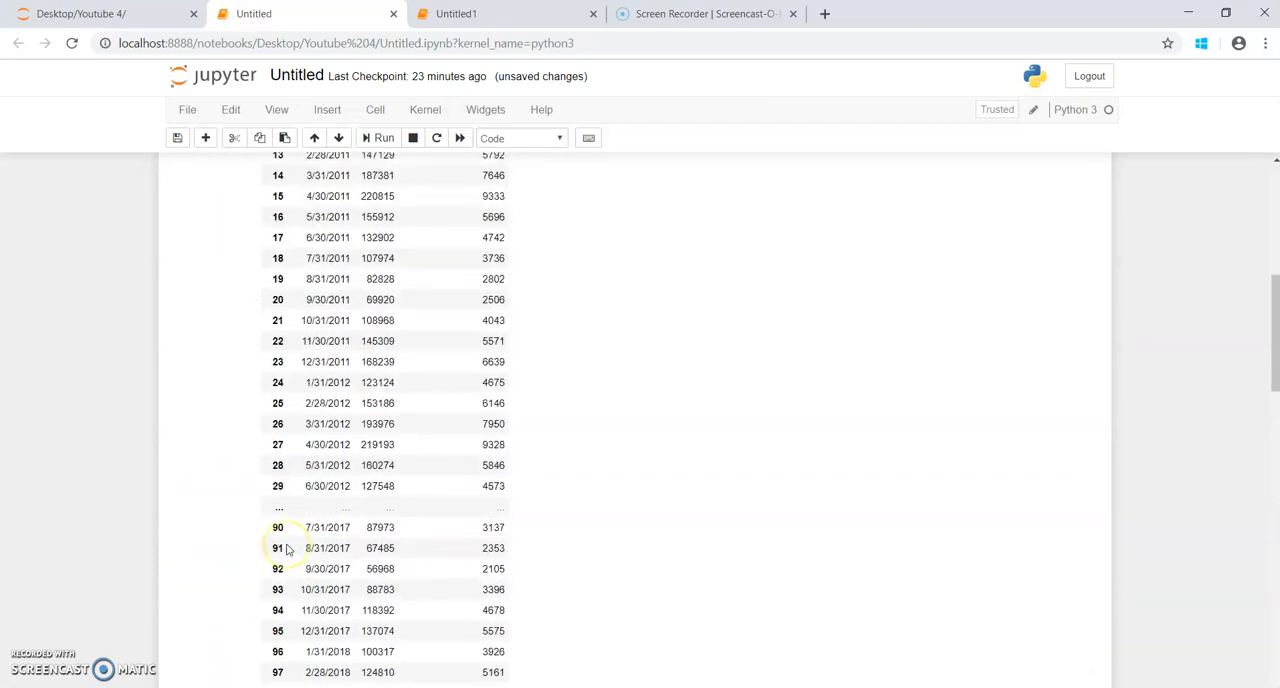
pyautogui.scroll(-20, 365, 612)
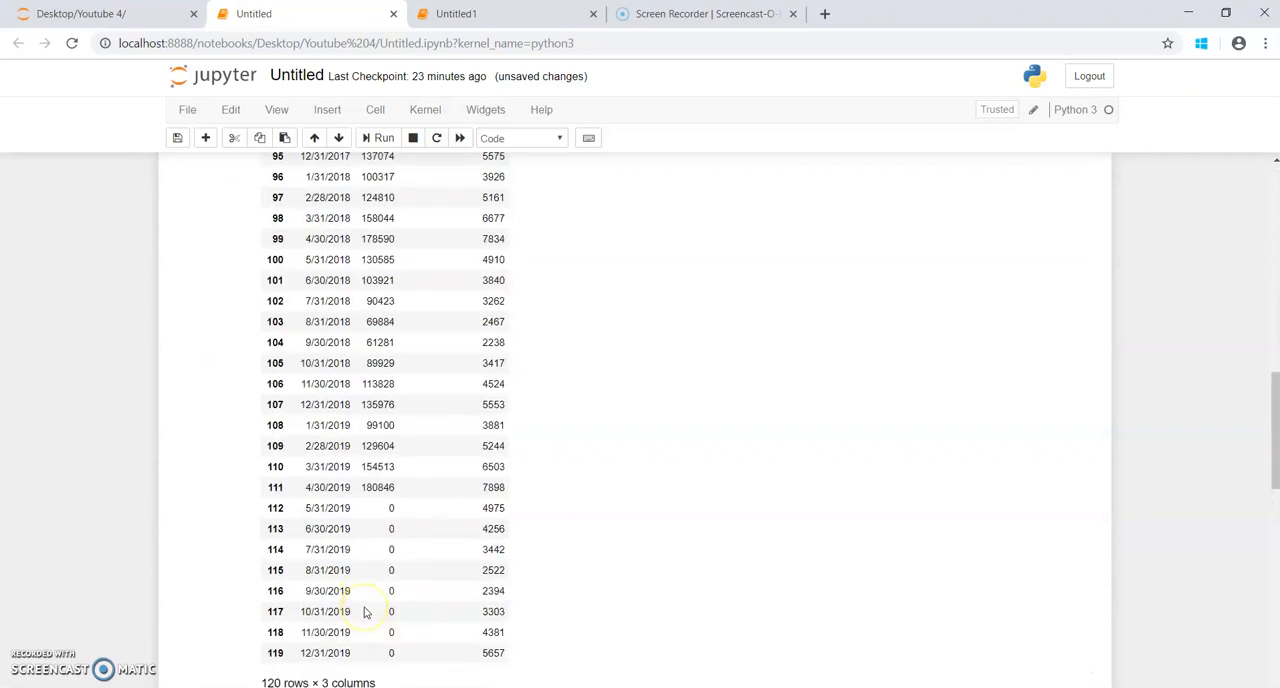
pyautogui.scroll(1, 365, 607)
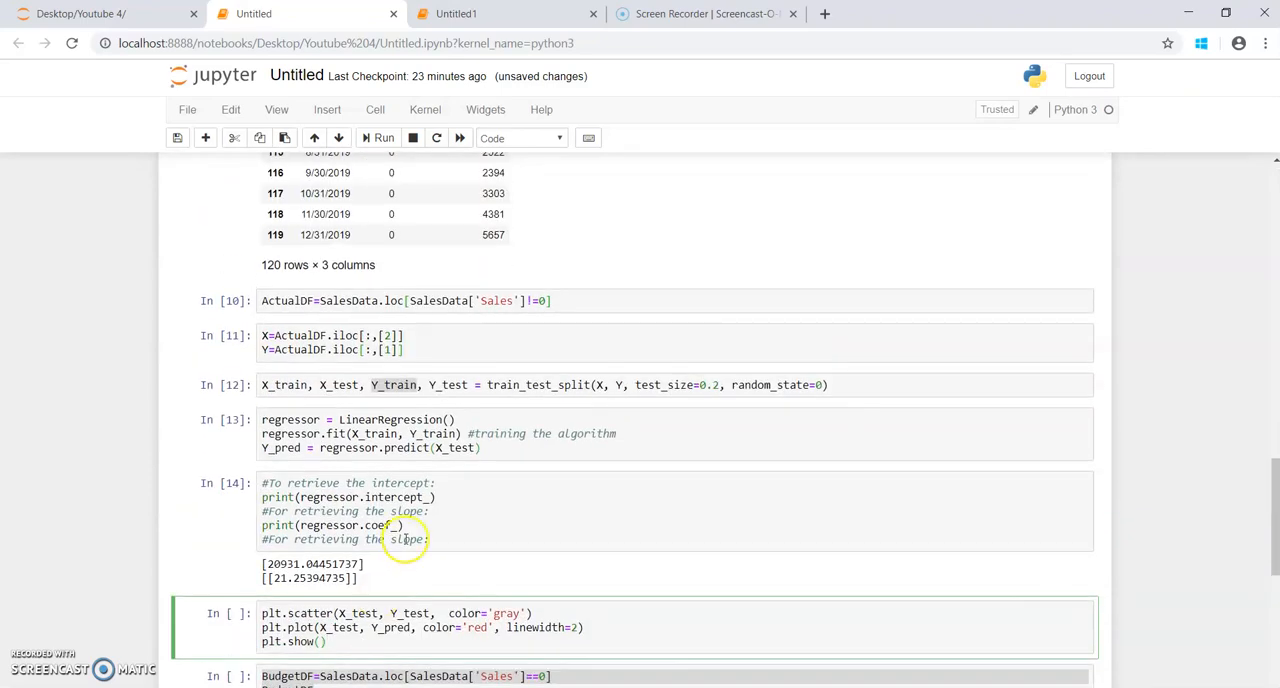
pyautogui.click(378, 137)
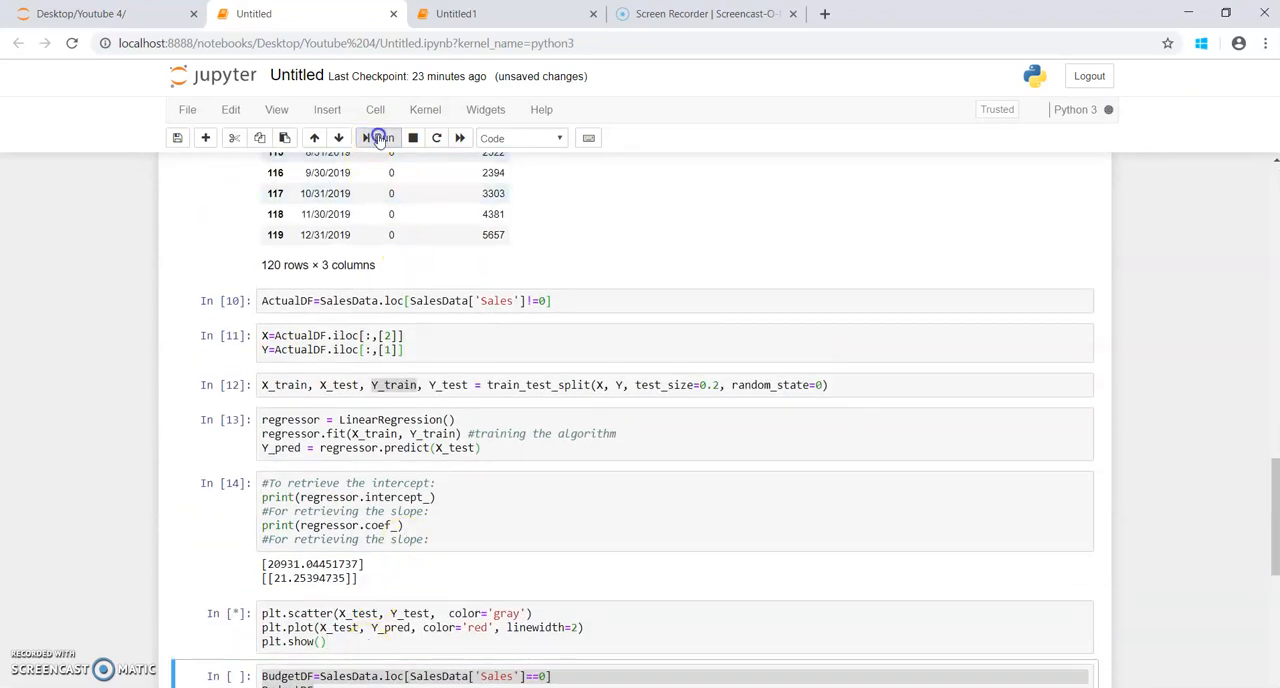
pyautogui.scroll(-3, 497, 483)
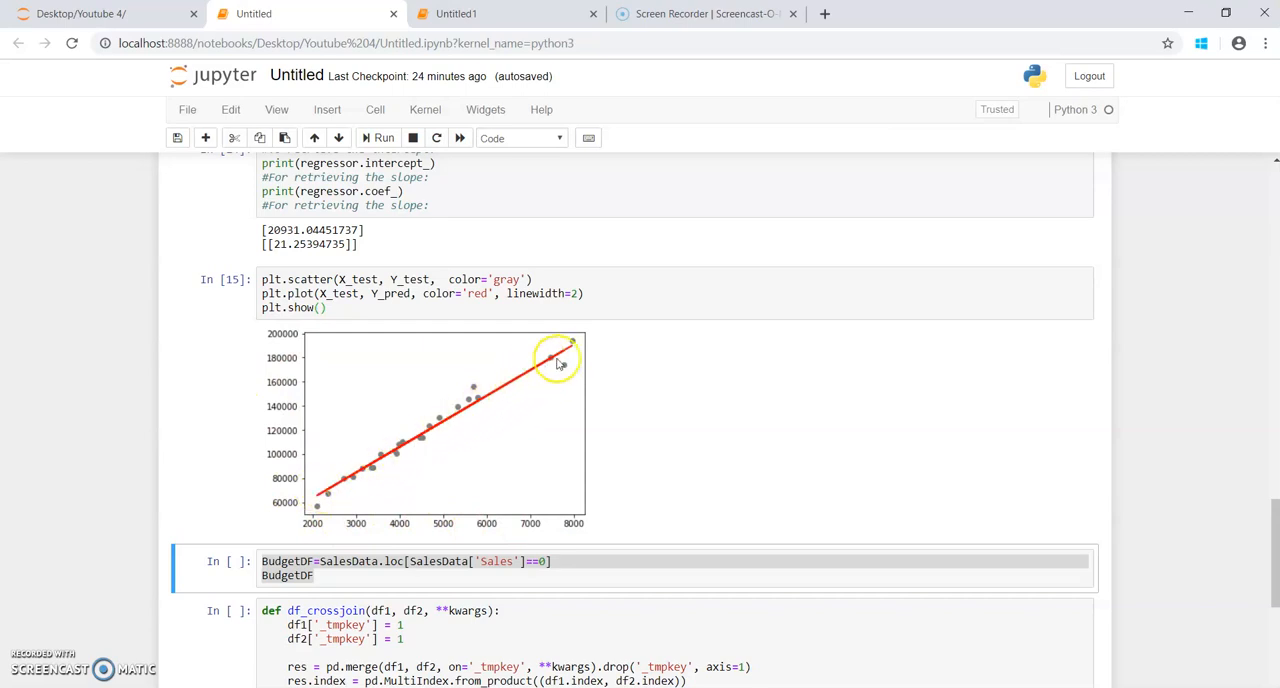
pyautogui.click(511, 445)
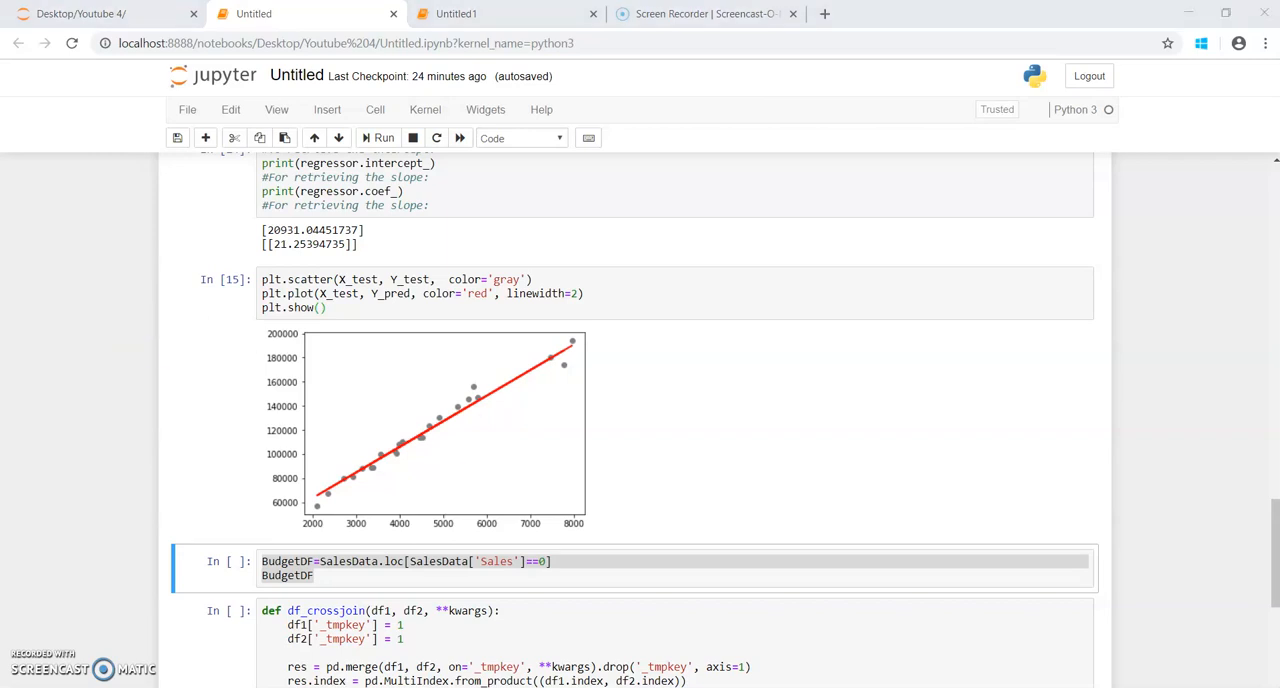
# Step: Switch to the Sales file in Notepad and examine the 2019 rows around 5/31/2019, where Sales is 0
pyautogui.click(309, 665)
pyautogui.scroll(-6, 283, 593)
pyautogui.scroll(-11, 283, 593)
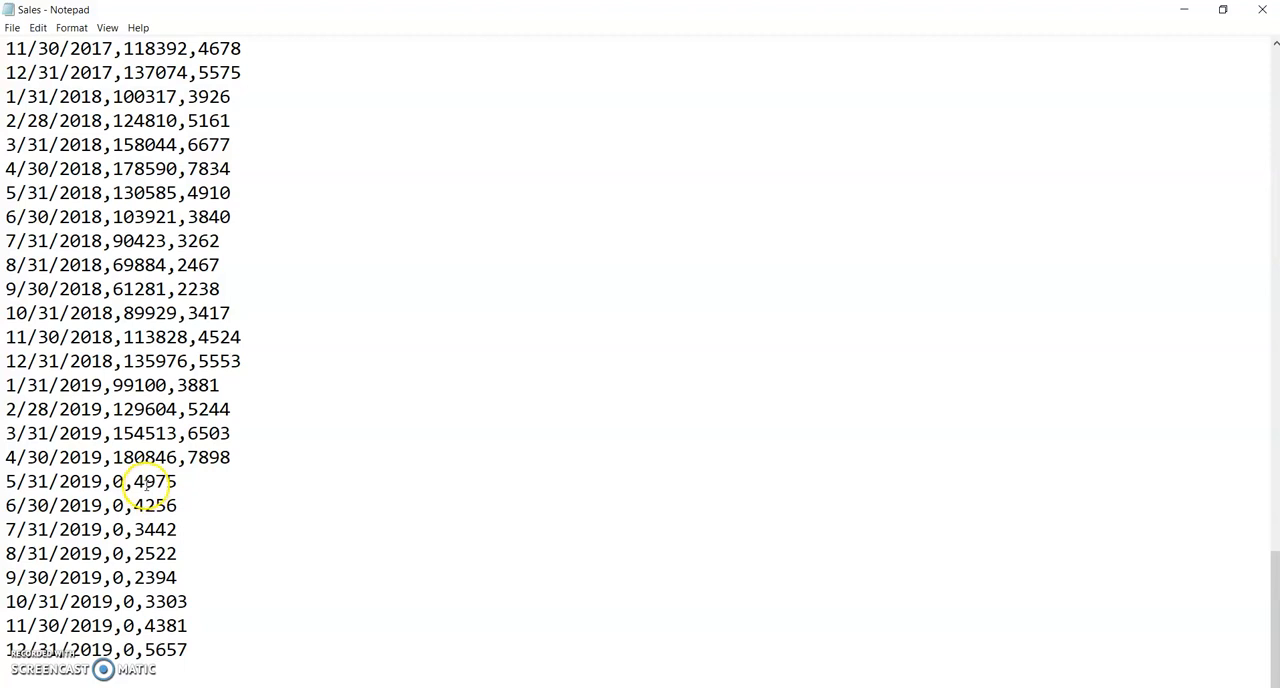
pyautogui.moveTo(8, 486); pyautogui.dragTo(204, 483)
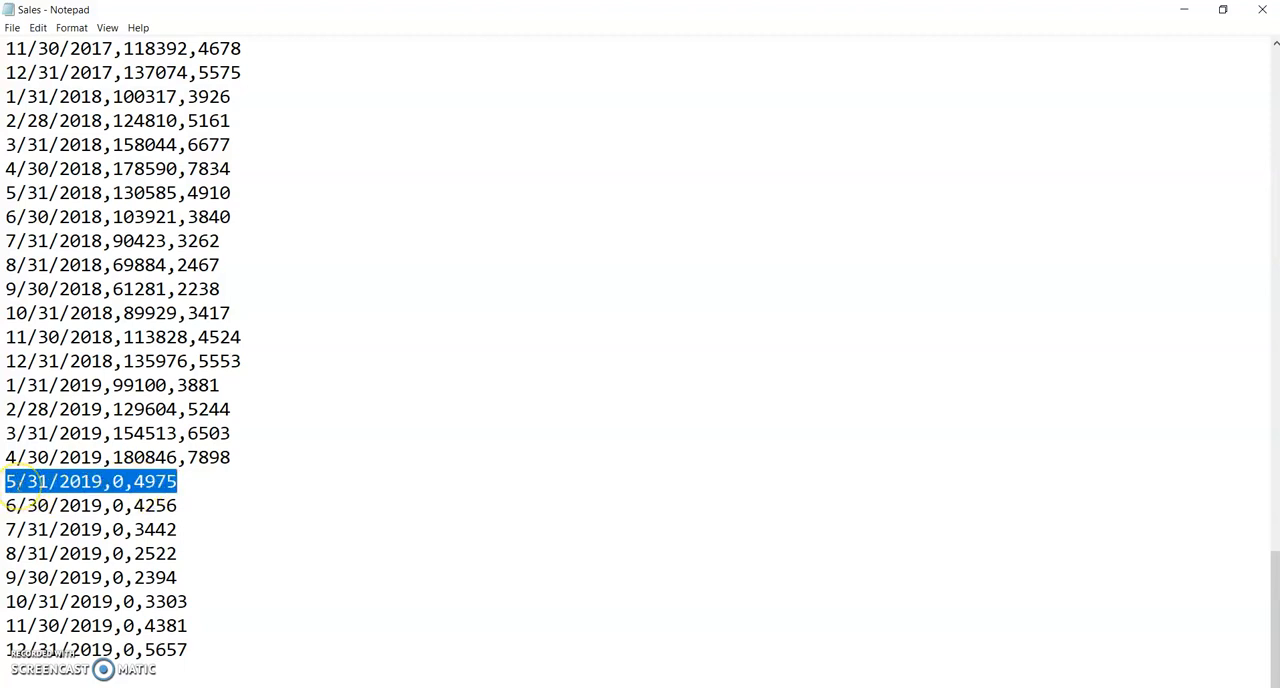
pyautogui.click(145, 457)
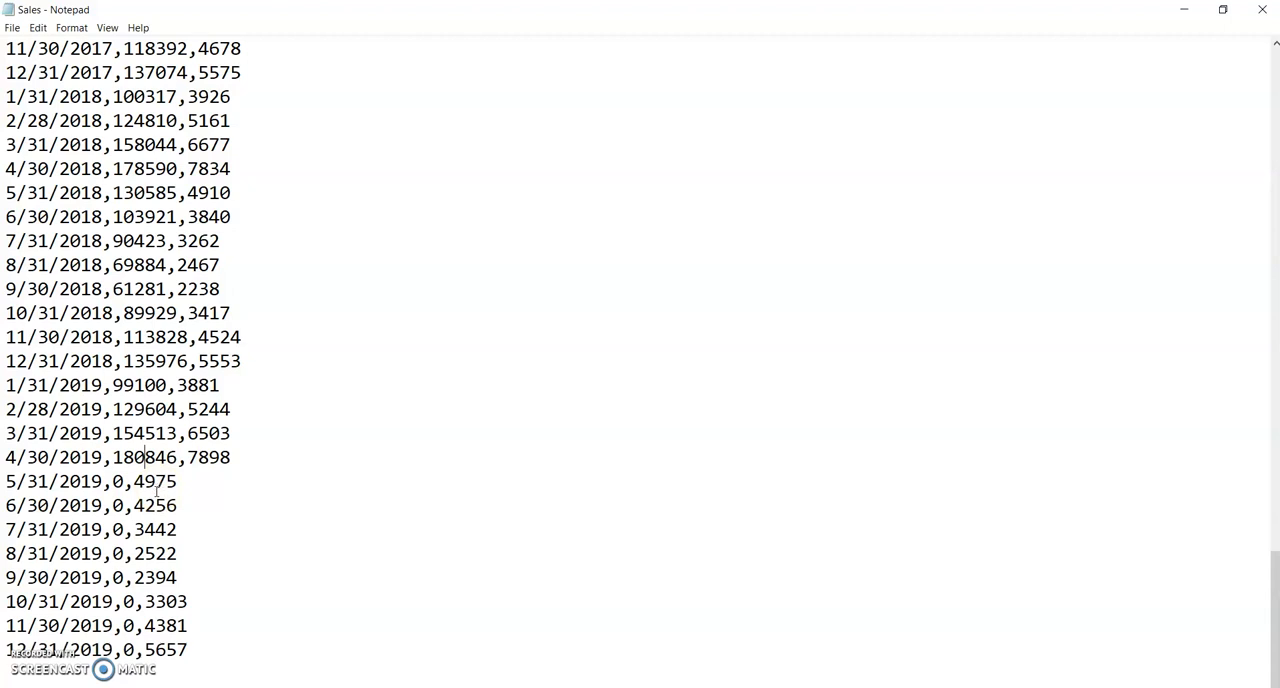
pyautogui.click(171, 482)
pyautogui.click(1263, 14)
# Step: Run the cell that builds the MRK_EX dataframe of Marketing_Expenses over range(0,16000,1000)
pyautogui.scroll(-3, 559, 452)
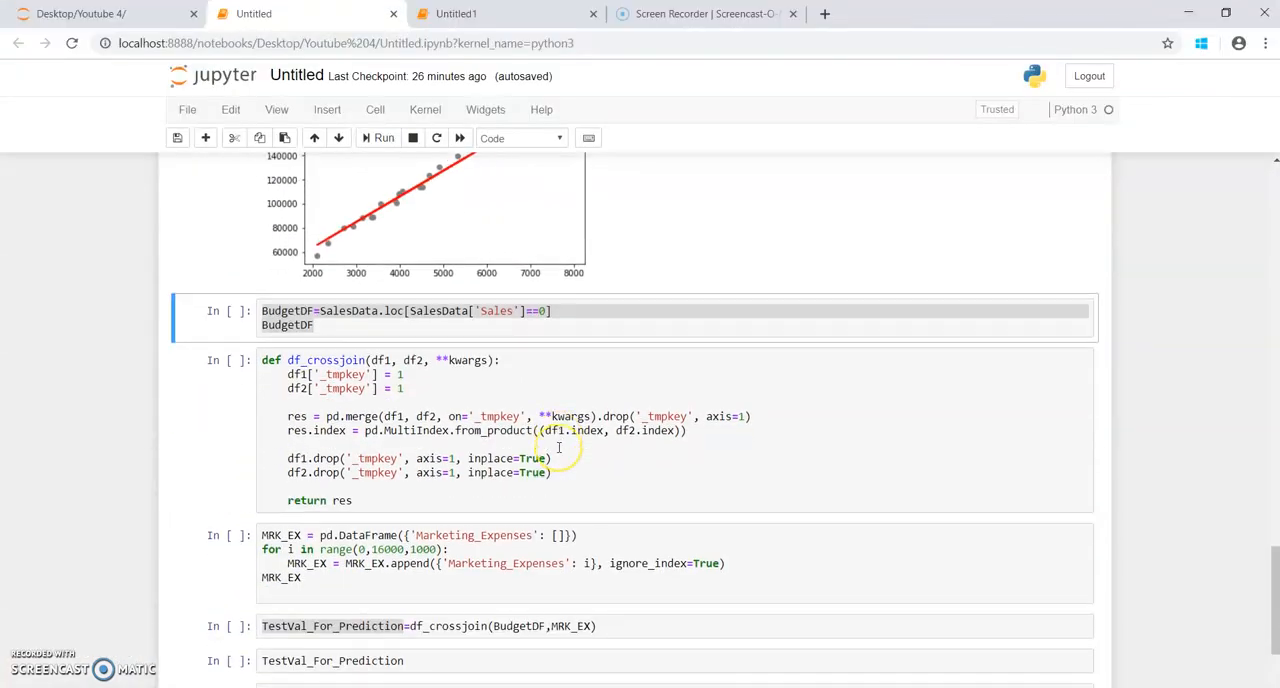
pyautogui.scroll(2, 559, 447)
pyautogui.scroll(-1, 559, 452)
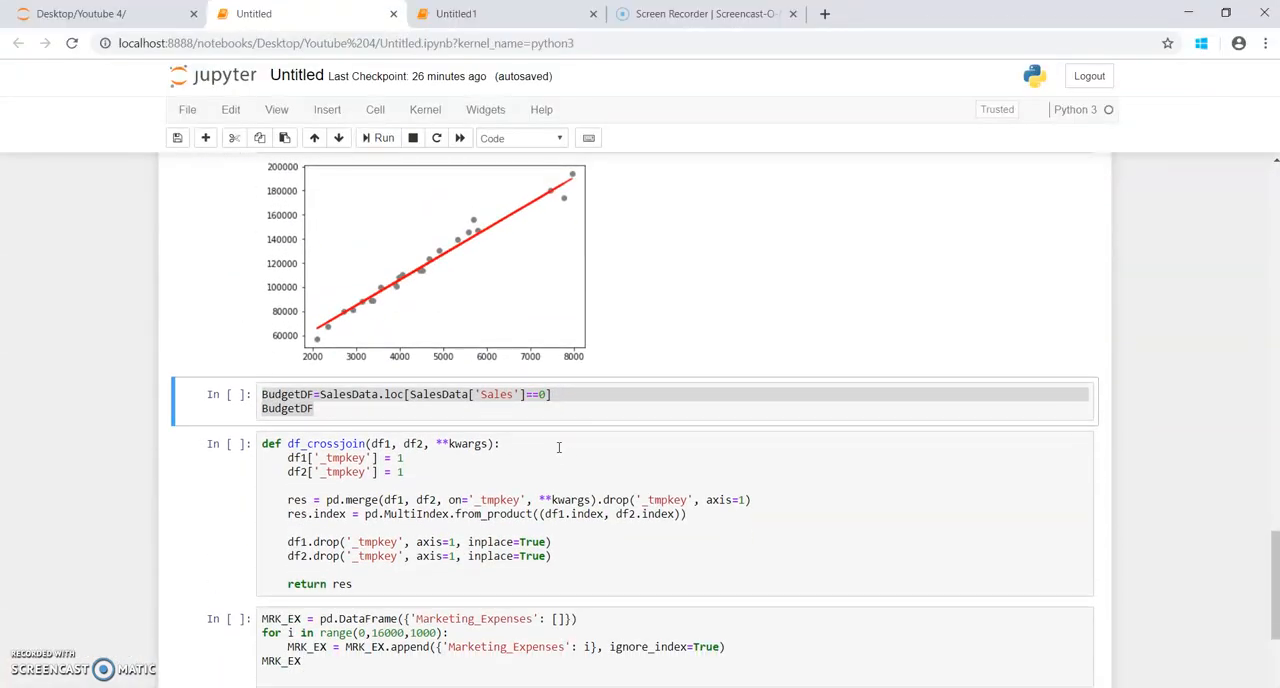
pyautogui.scroll(-2, 559, 447)
pyautogui.click(286, 502)
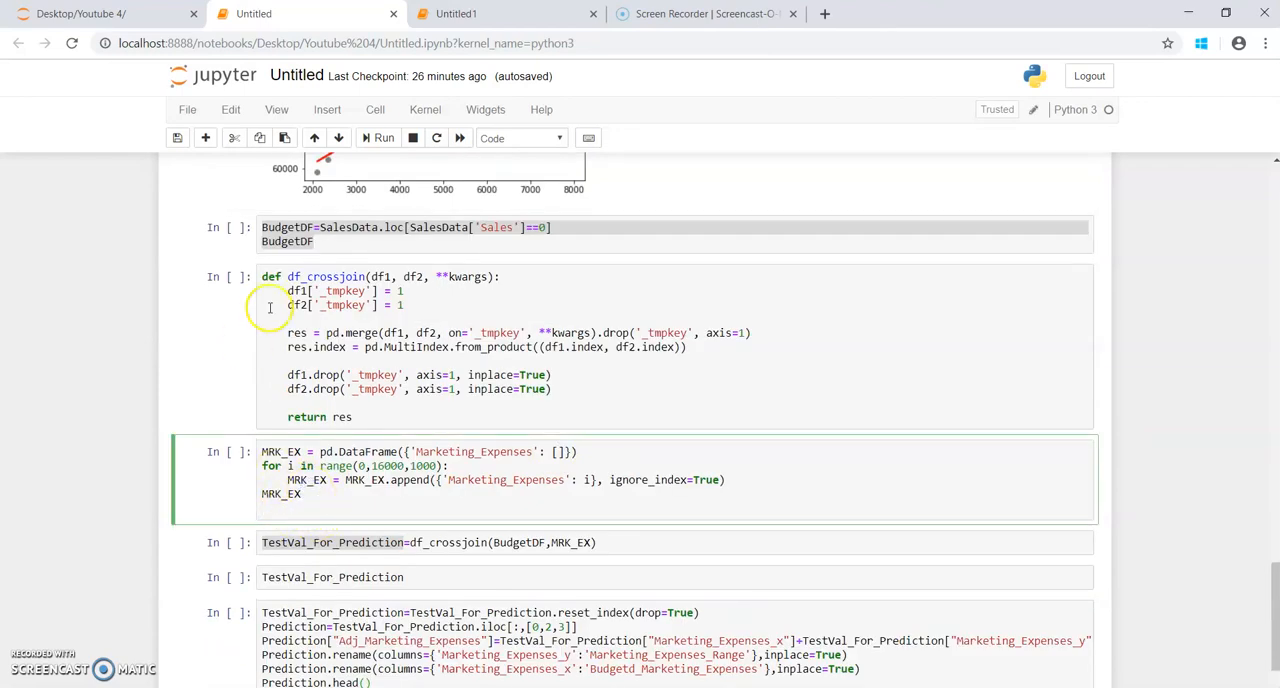
pyautogui.click(378, 140)
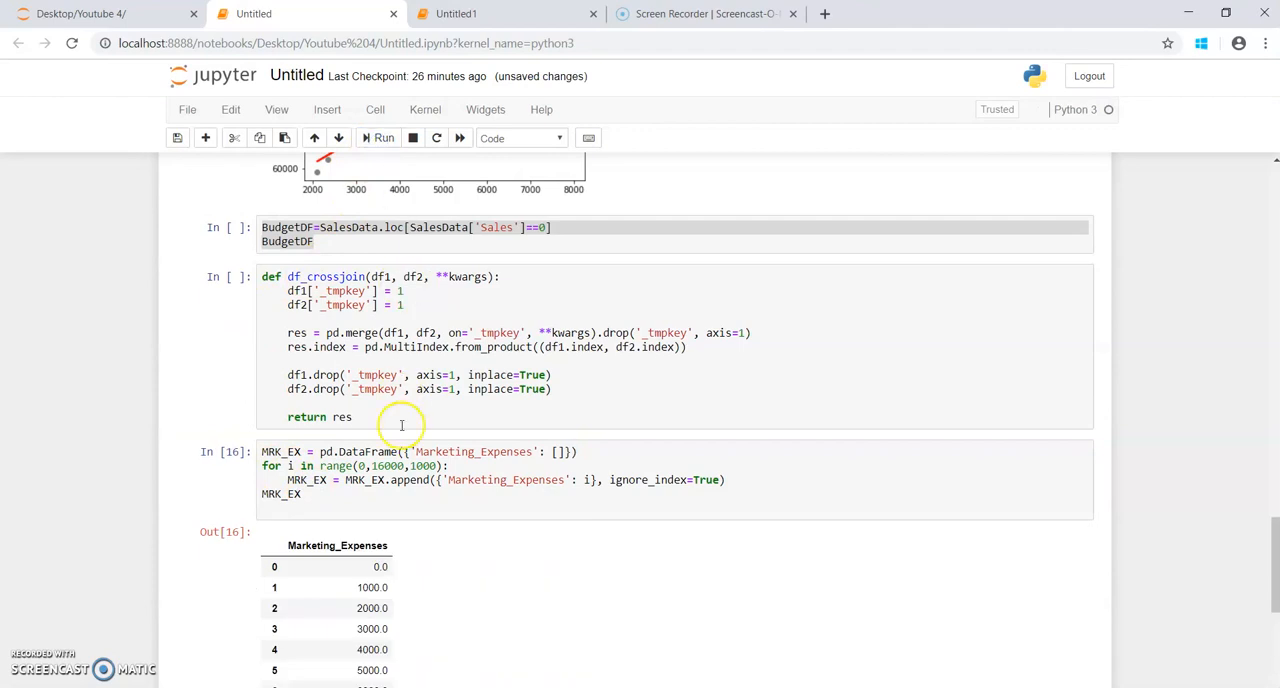
pyautogui.scroll(-2, 401, 425)
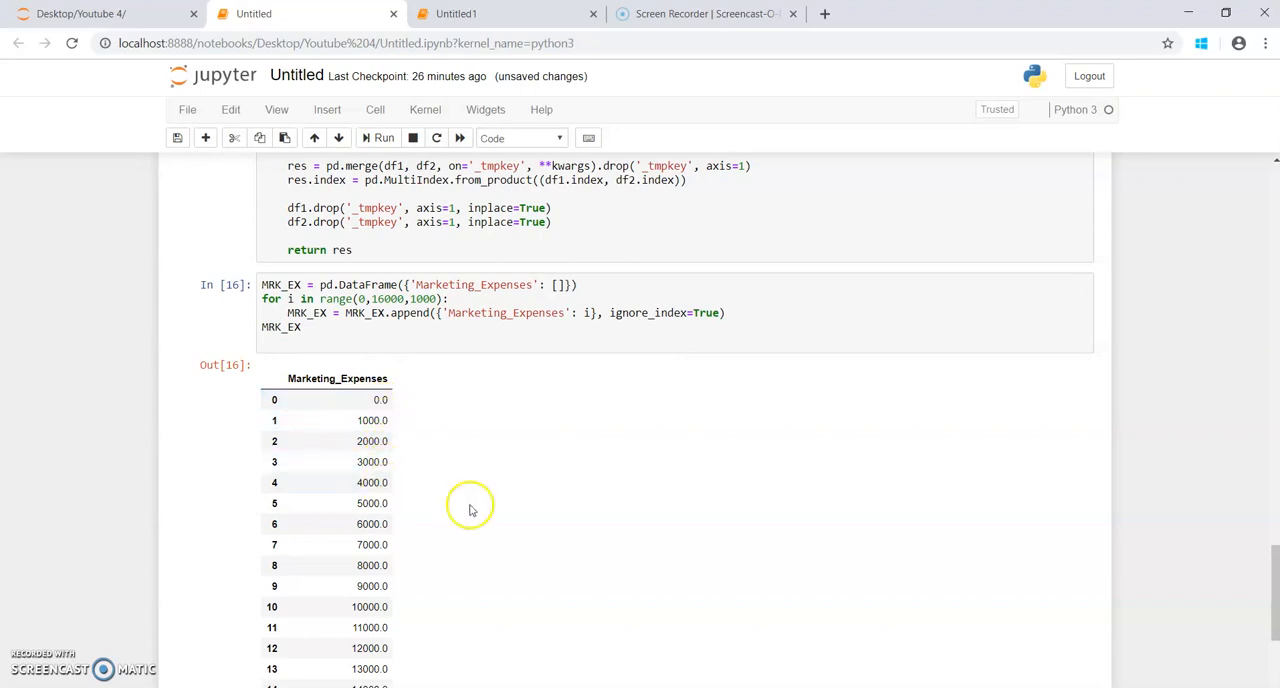
# Step: Compare the 5/31/2019 marketing expense in the Sales file in Notepad with the MRK_EX expense range in the notebook
pyautogui.click(290, 686)
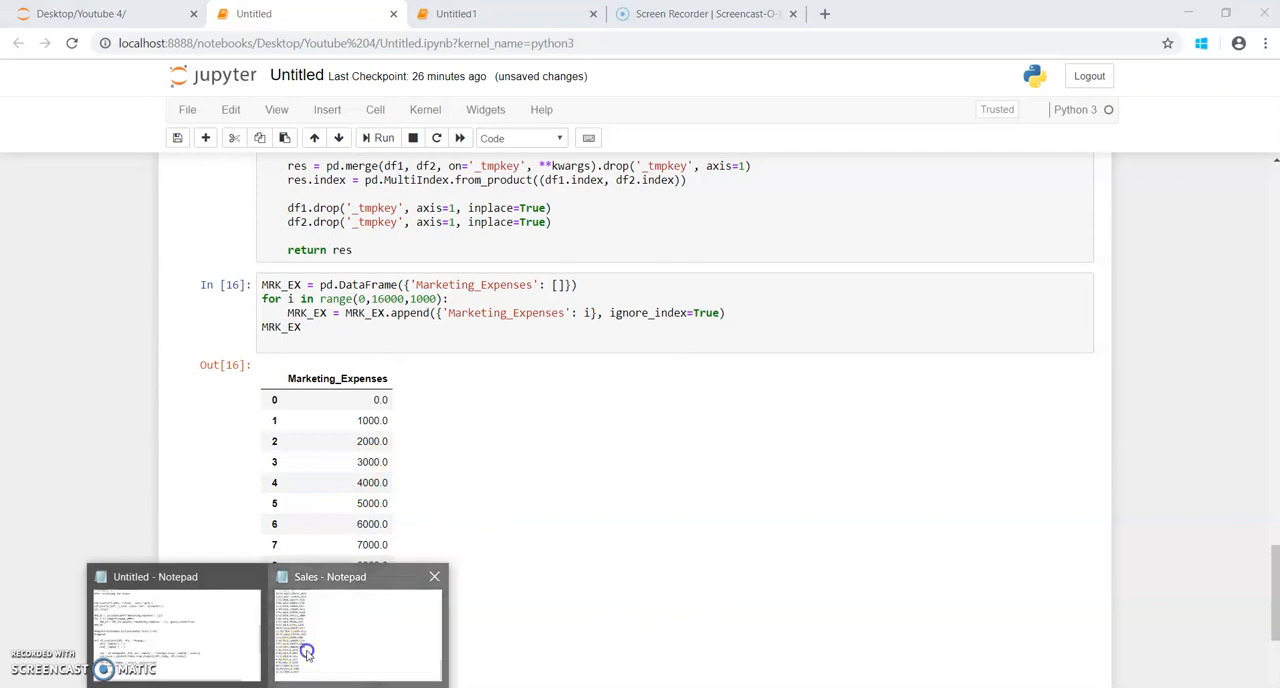
pyautogui.click(307, 652)
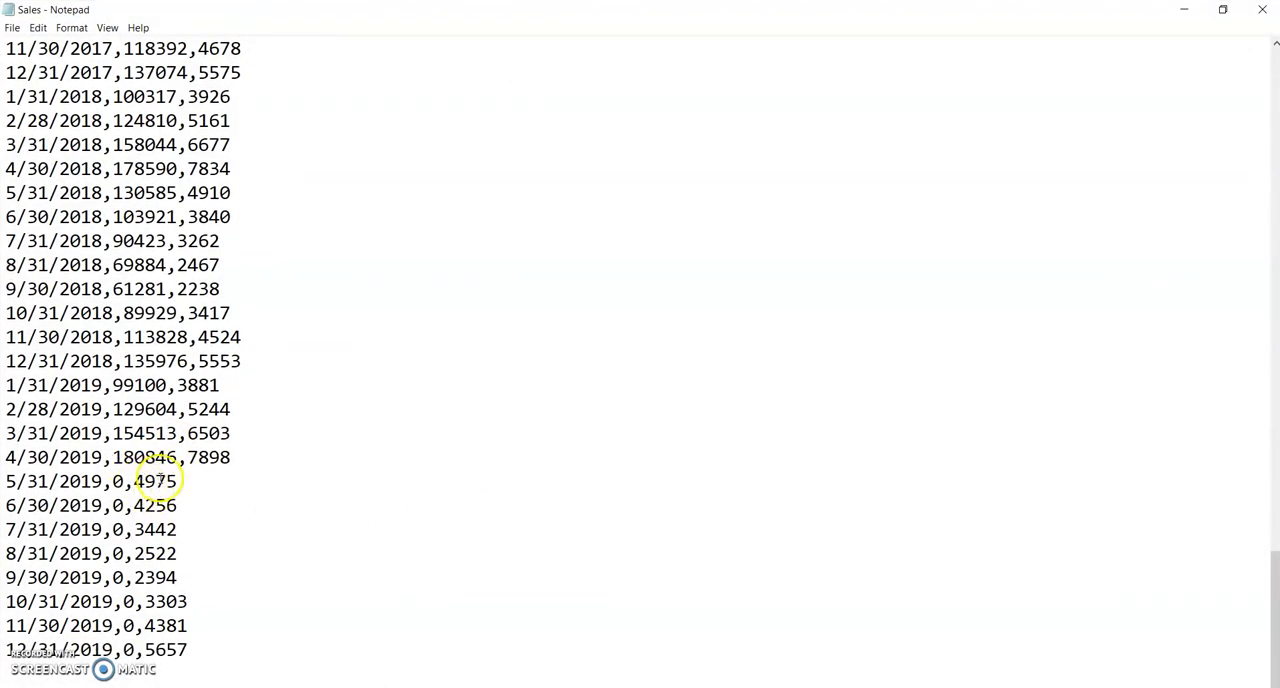
pyautogui.click(175, 481)
pyautogui.click(1180, 11)
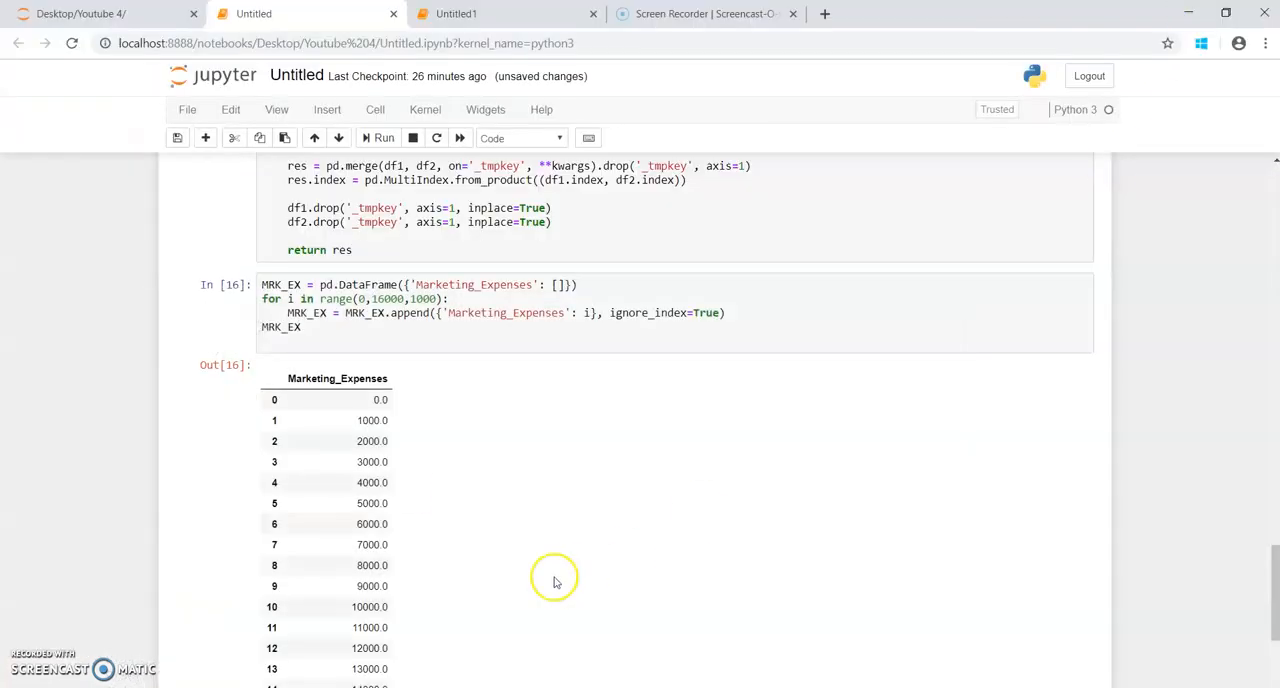
pyautogui.scroll(2, 486, 443)
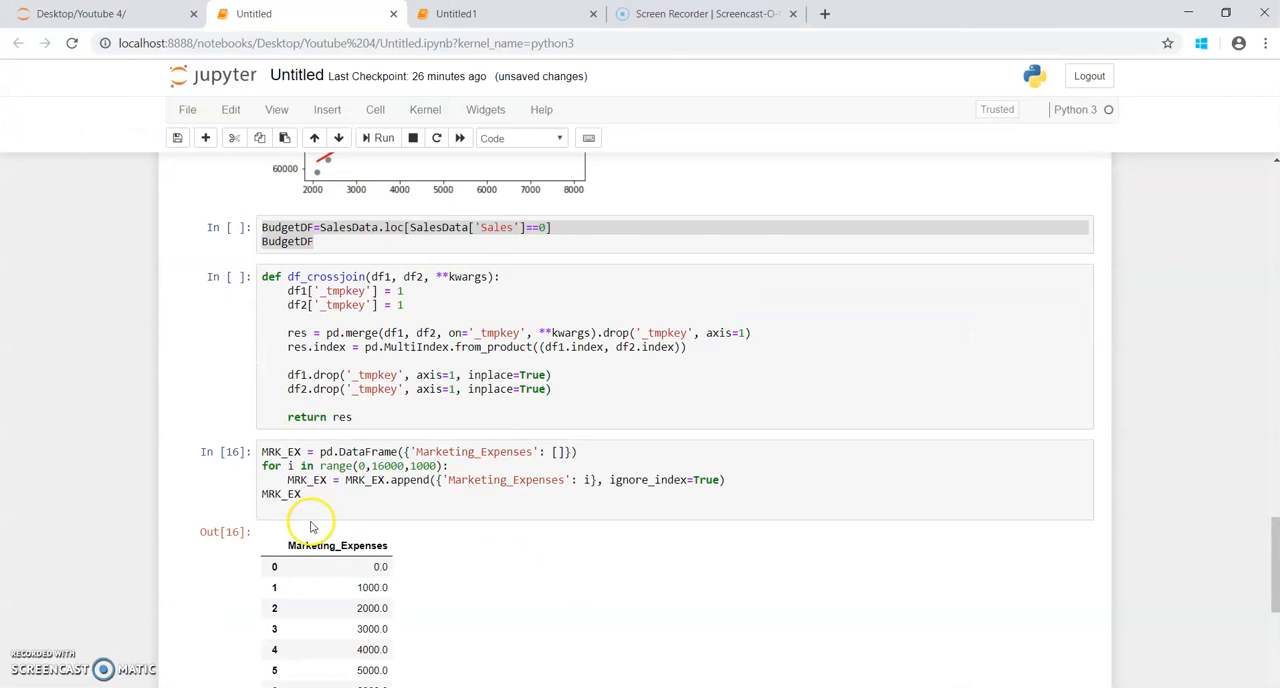
pyautogui.doubleClick(281, 494)
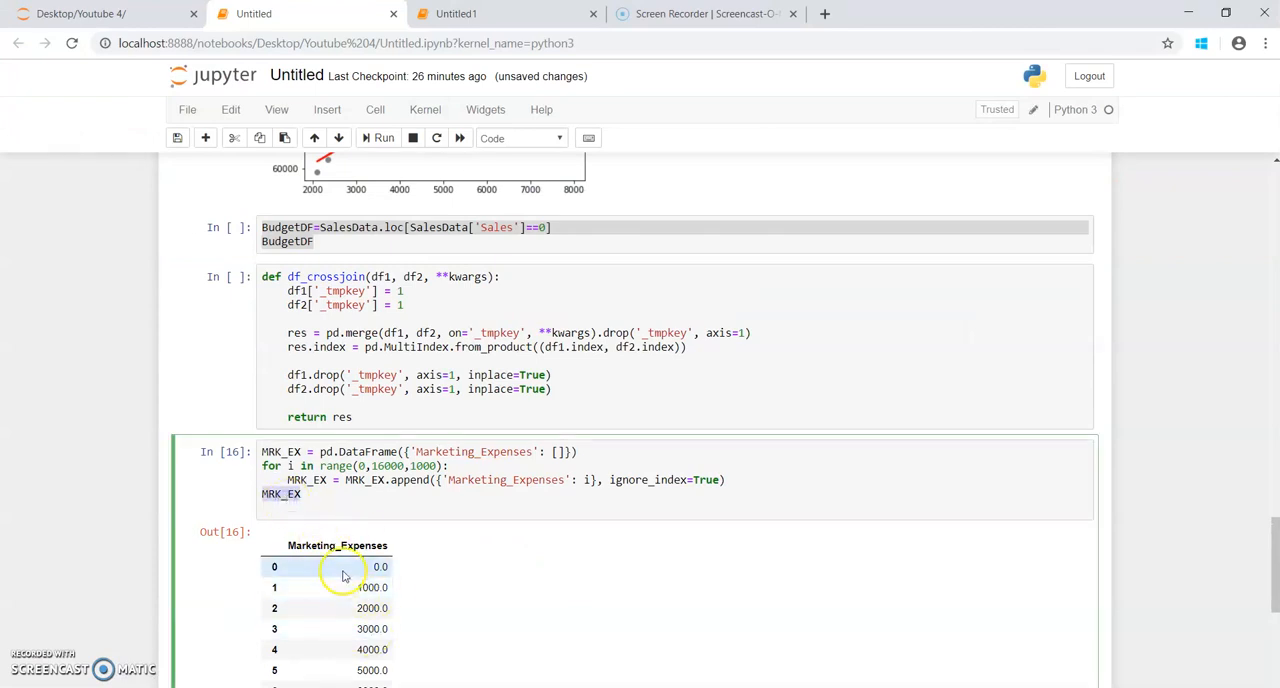
# Step: Check the BudgetDF filter on zero Sales against the 5/31/2019 to 12/31/2019 rows of the Sales file in Notepad
pyautogui.scroll(2, 349, 585)
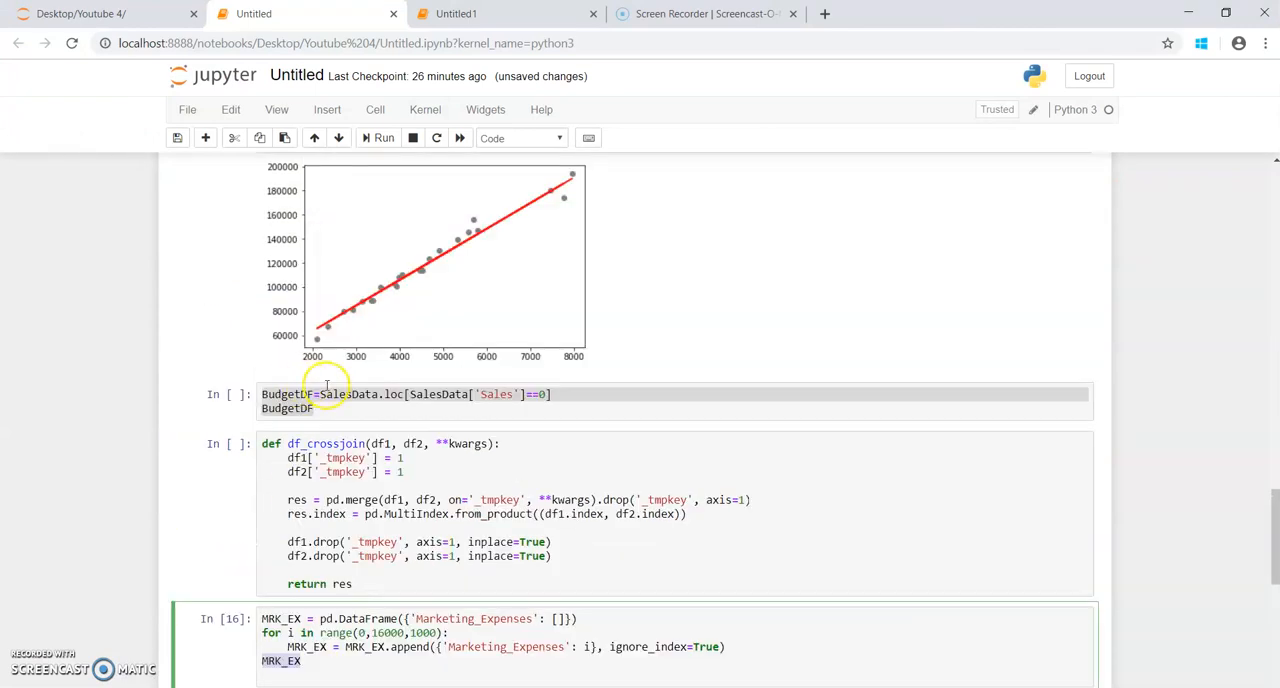
pyautogui.click(331, 409)
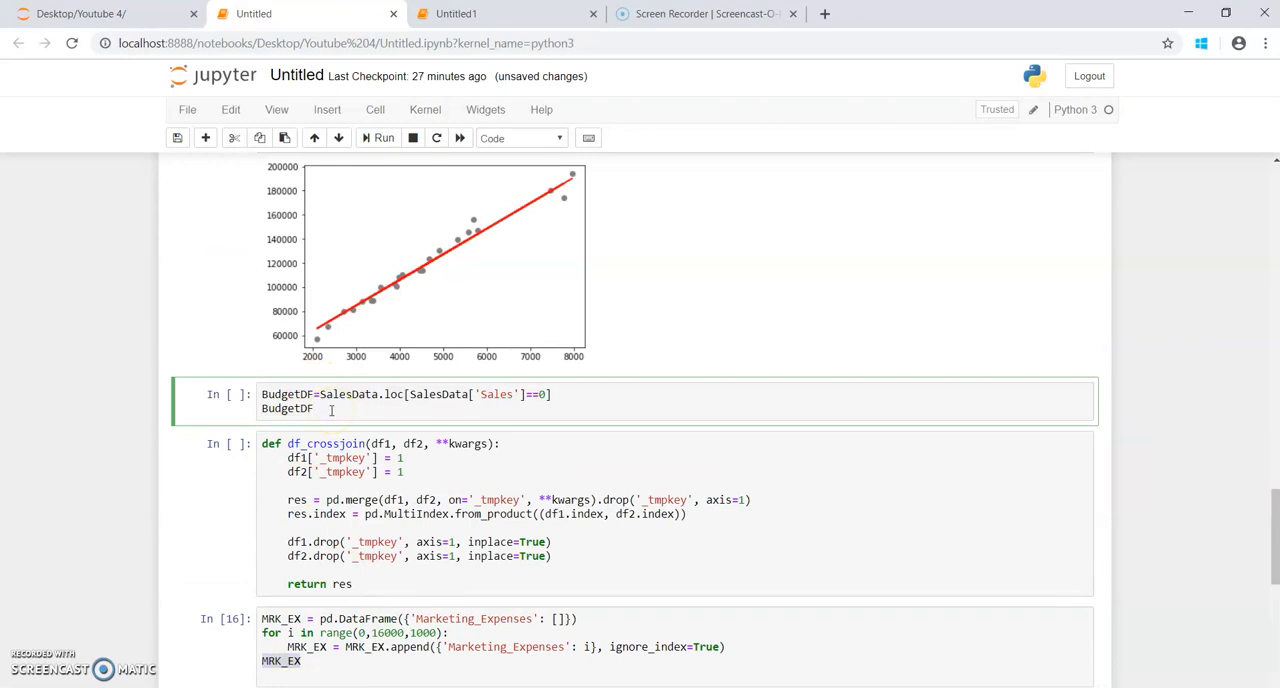
pyautogui.moveTo(263, 684)
pyautogui.click(329, 651)
pyautogui.moveTo(197, 642); pyautogui.dragTo(6, 482)
pyautogui.click(1184, 12)
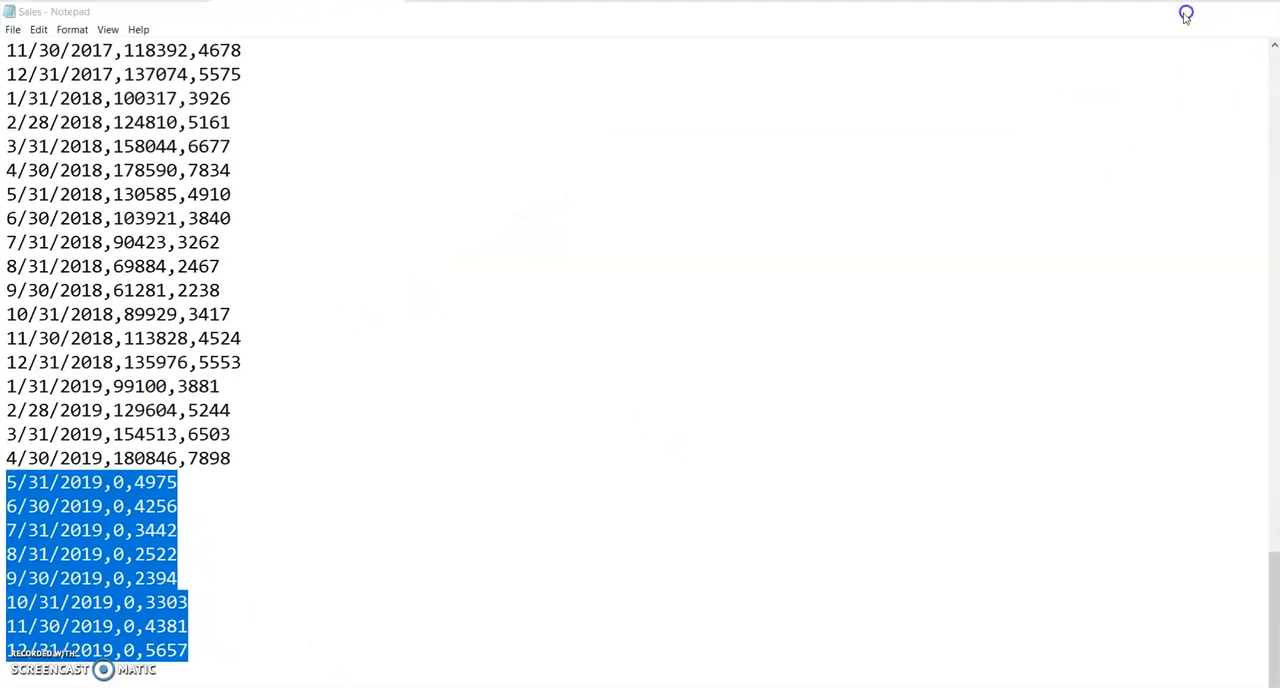
pyautogui.doubleClick(496, 394)
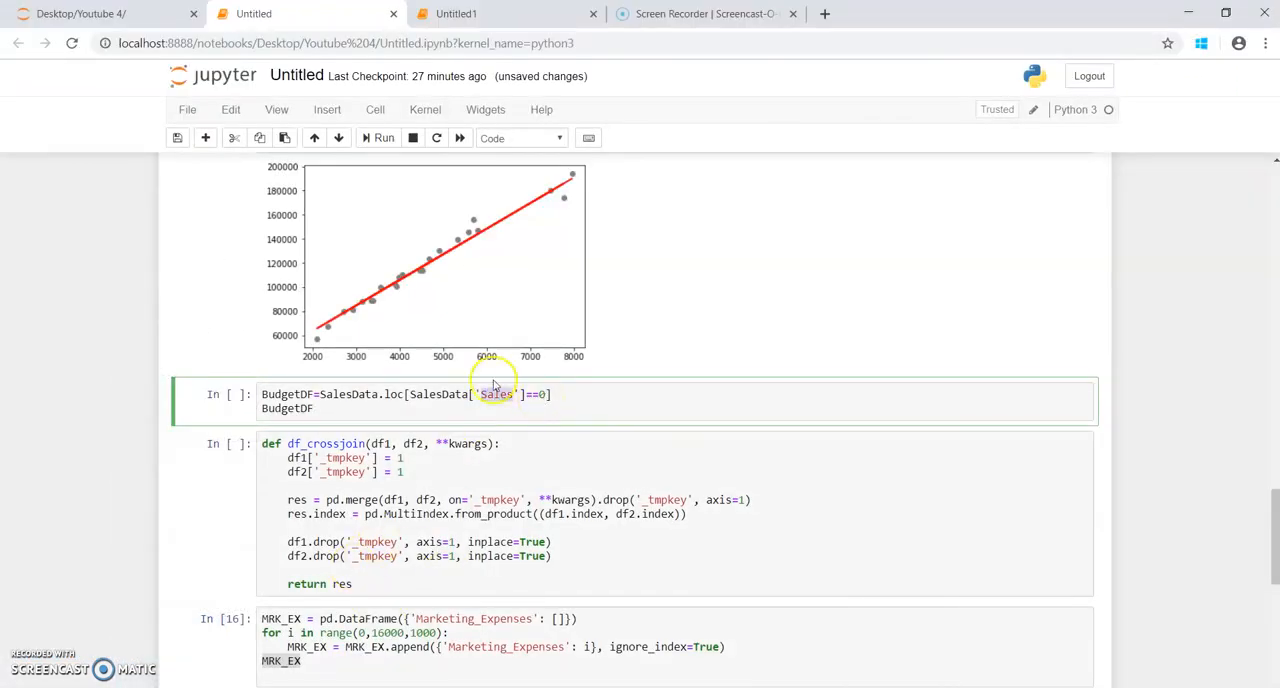
# Step: Review the BudgetDF and MRK_EX cells as cross-join inputs, checking them against the 5/31/2019 row of the Sales file in Notepad
pyautogui.doubleClick(303, 393)
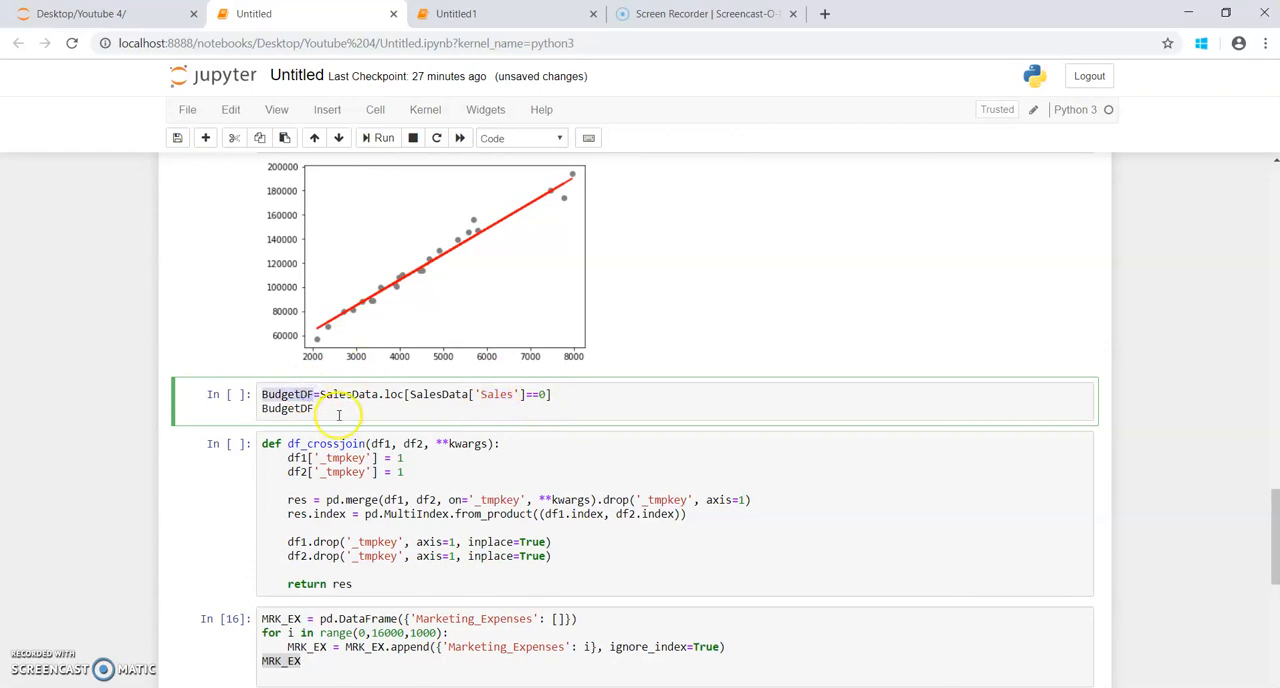
pyautogui.scroll(-1, 338, 415)
pyautogui.click(312, 578)
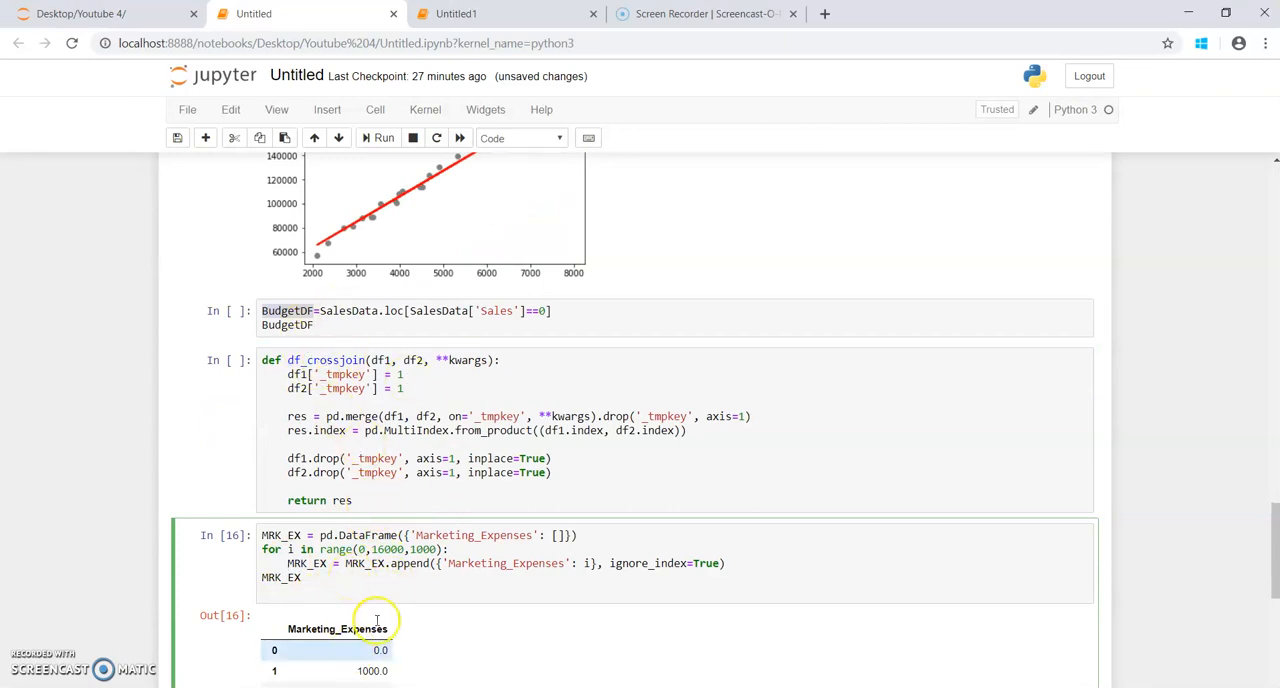
pyautogui.scroll(-1, 386, 617)
pyautogui.scroll(1, 380, 622)
pyautogui.scroll(1, 380, 622)
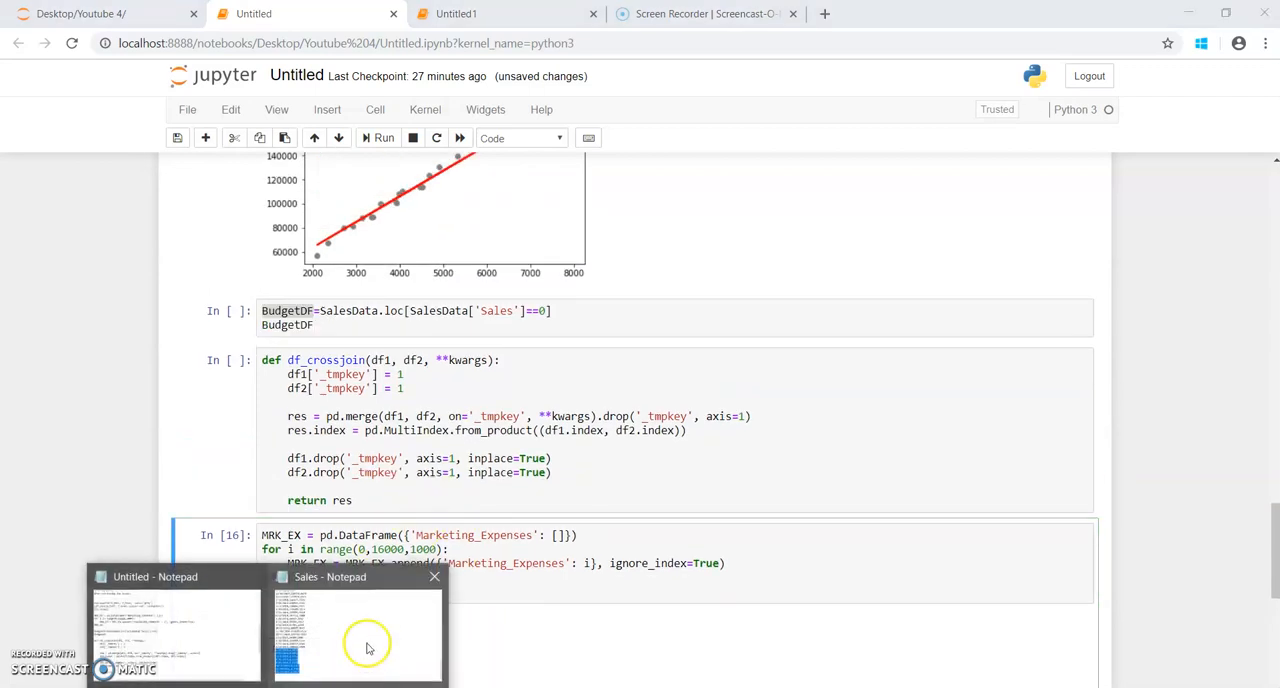
pyautogui.click(371, 643)
pyautogui.click(180, 483)
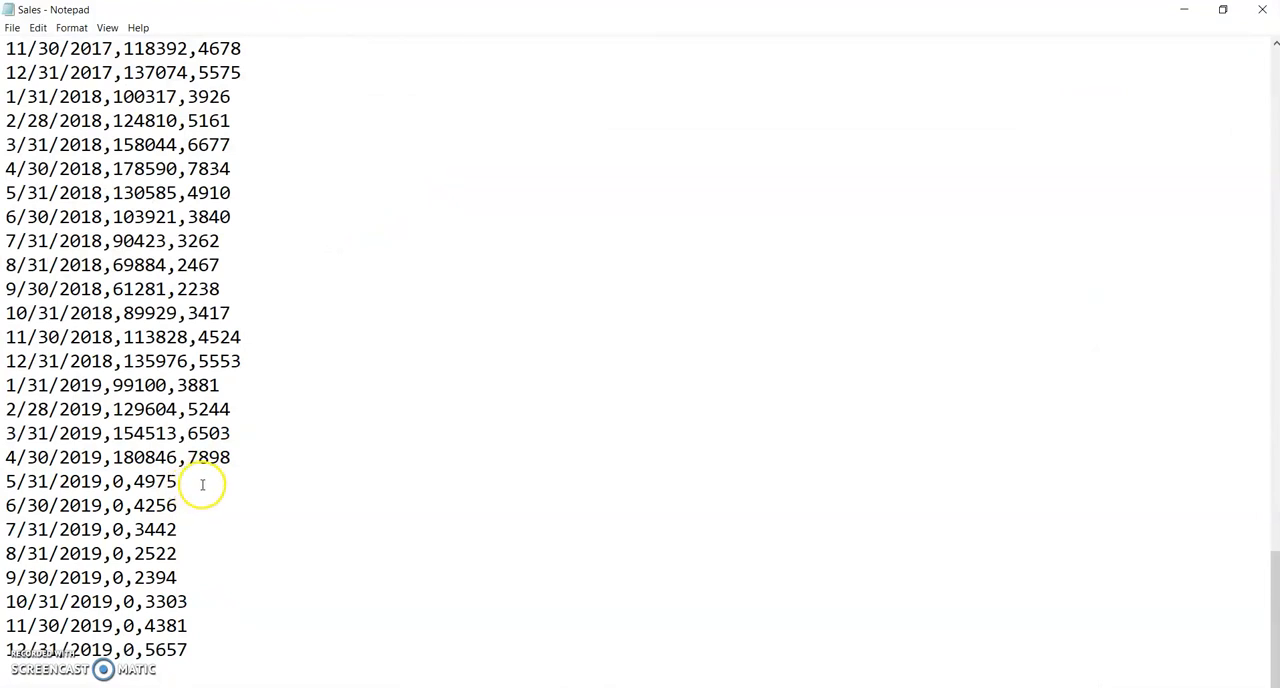
pyautogui.click(1183, 10)
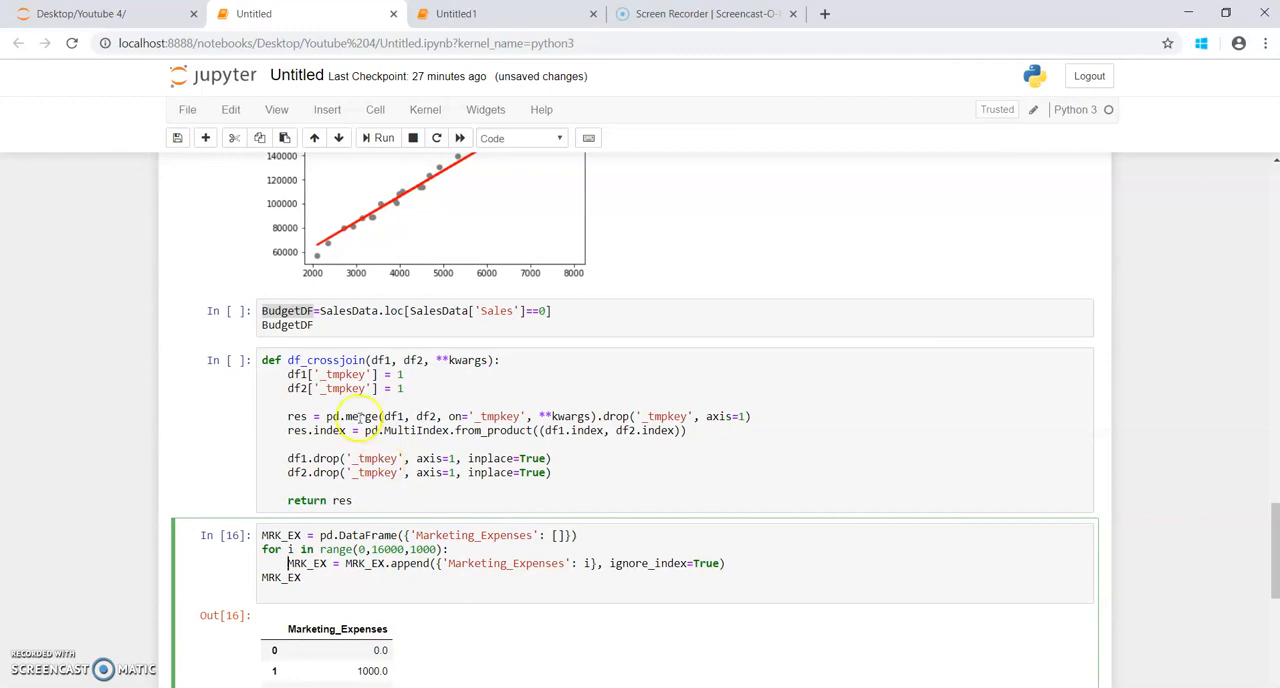
# Step: Run the cell that defines the df_crossjoin function
pyautogui.click(372, 325)
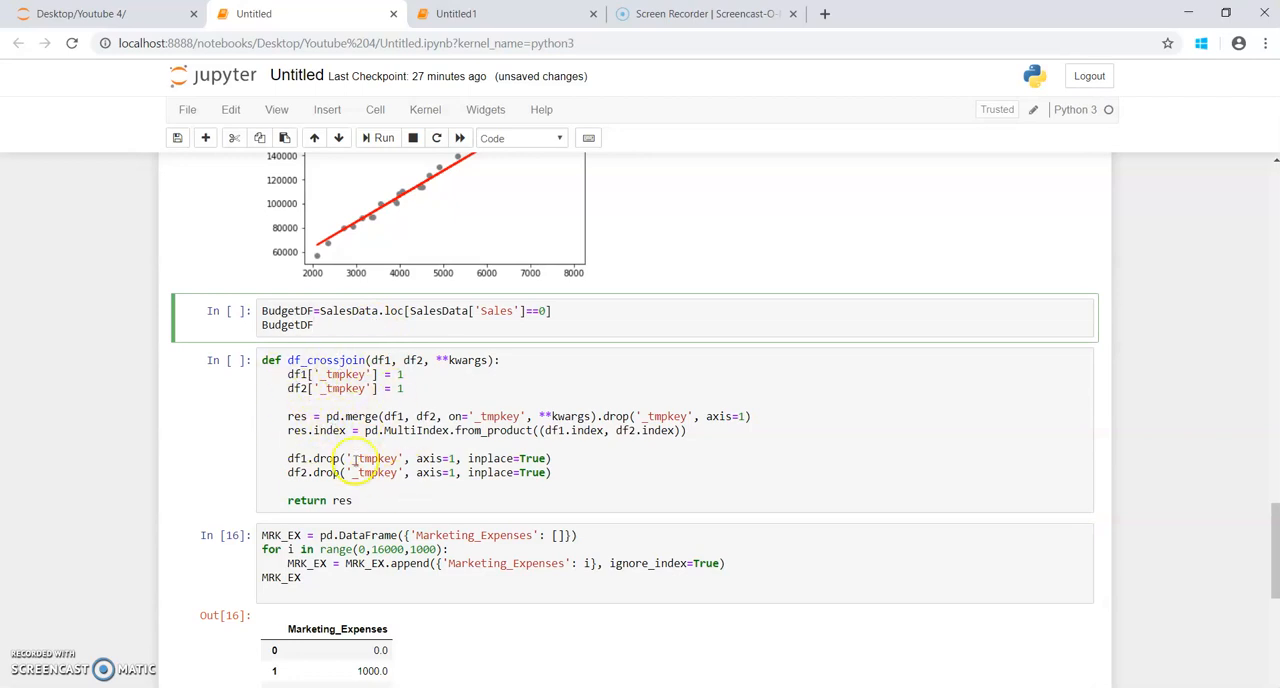
pyautogui.click(393, 502)
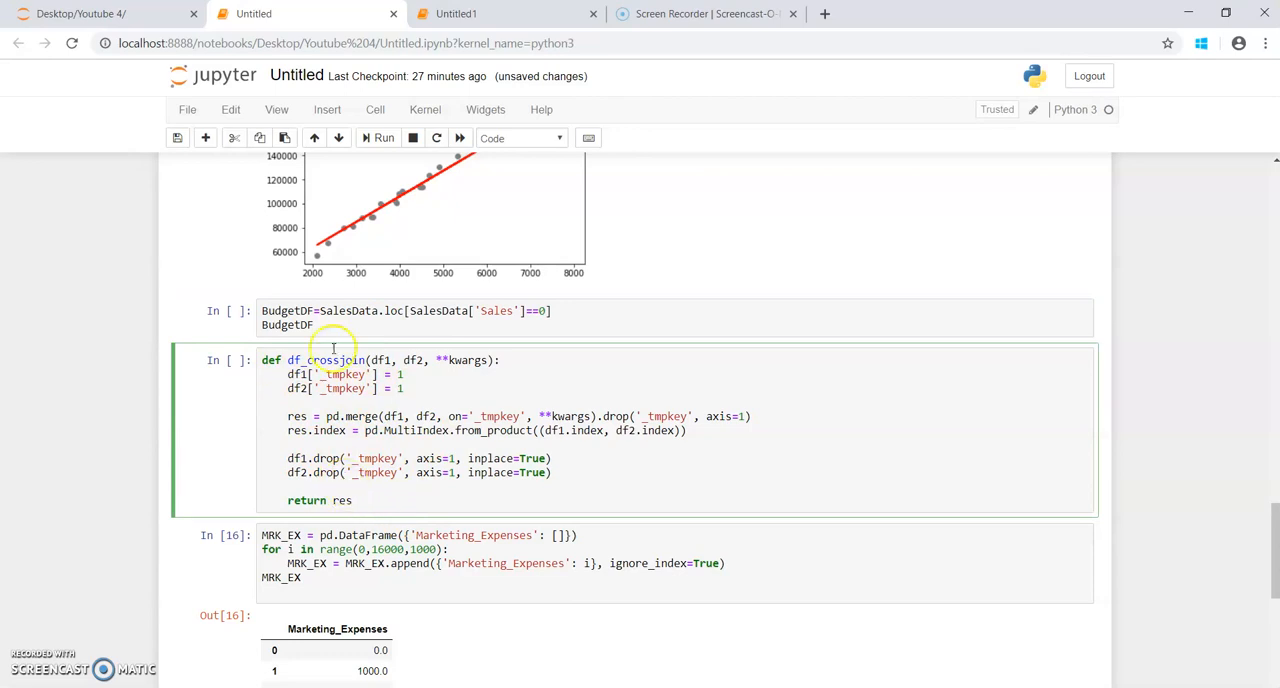
pyautogui.click(383, 138)
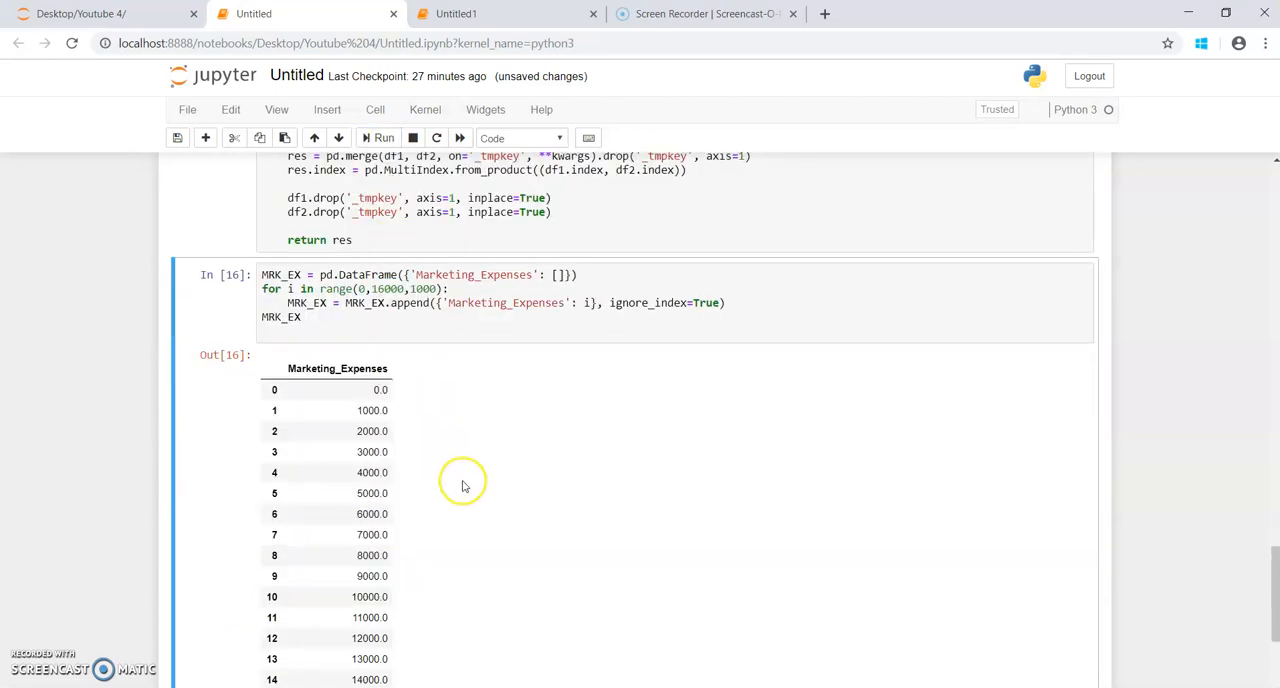
# Step: Try to run the TestVal_For_Prediction cross join of BudgetDF and MRK_EX
pyautogui.scroll(-3, 457, 480)
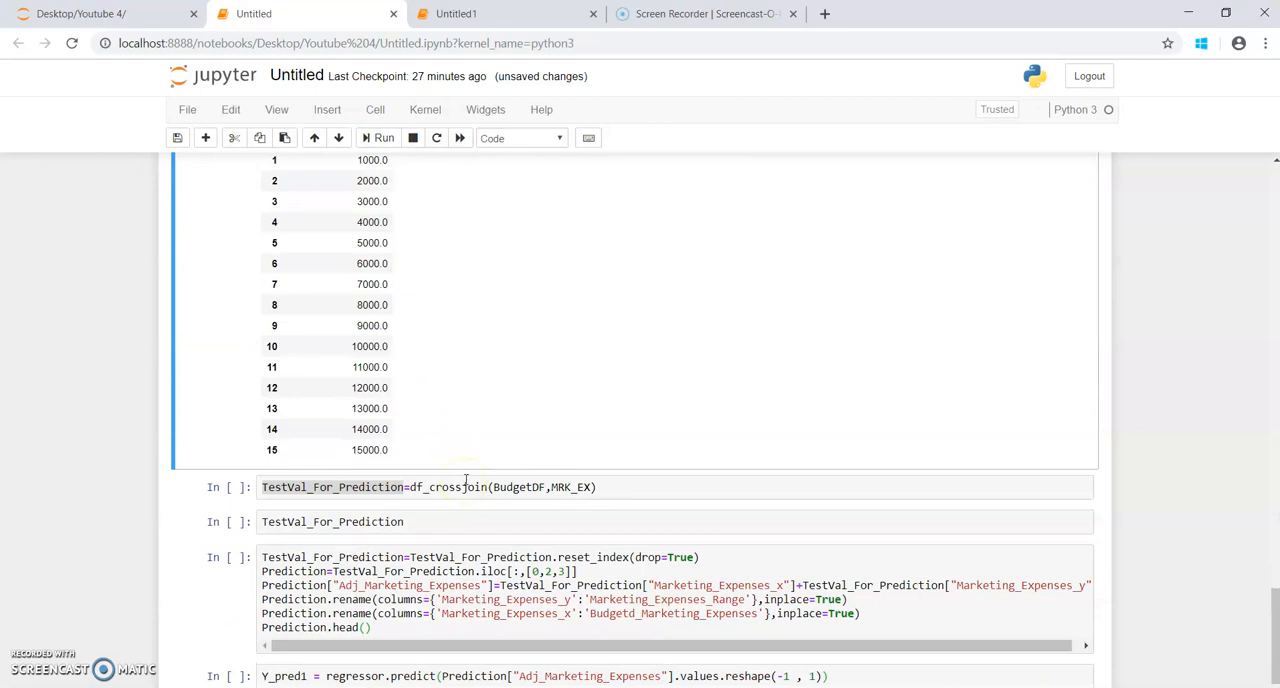
pyautogui.click(607, 486)
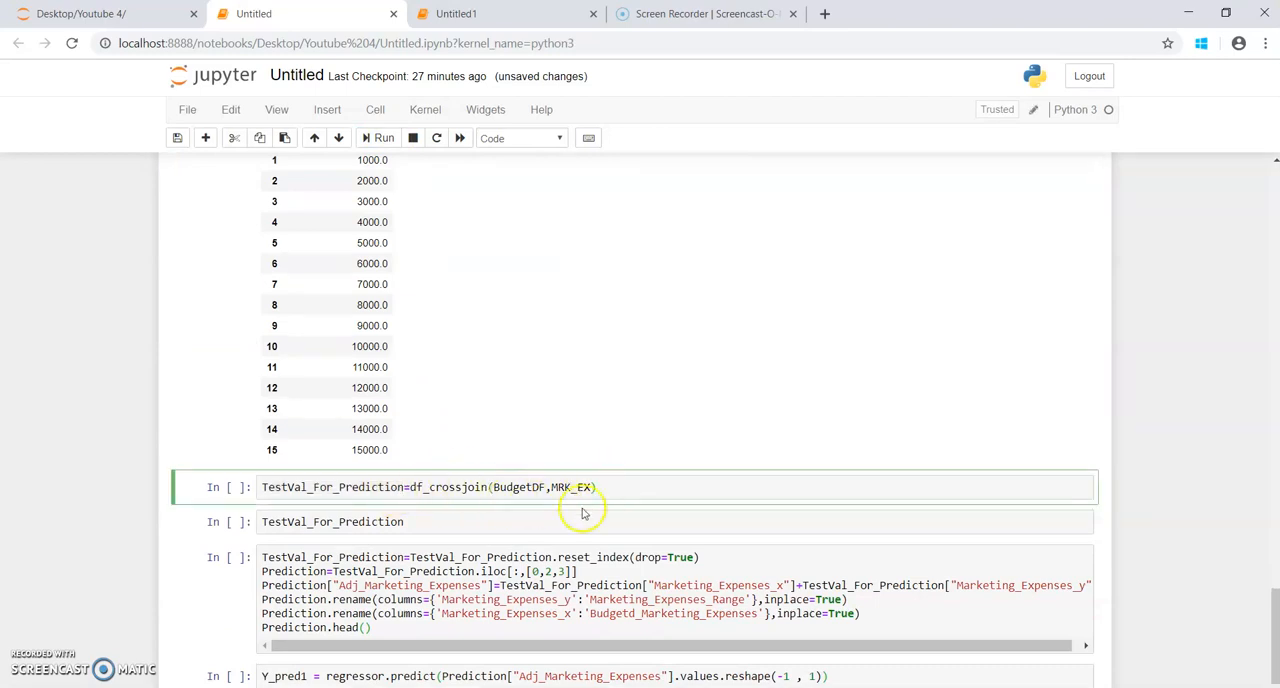
pyautogui.click(384, 140)
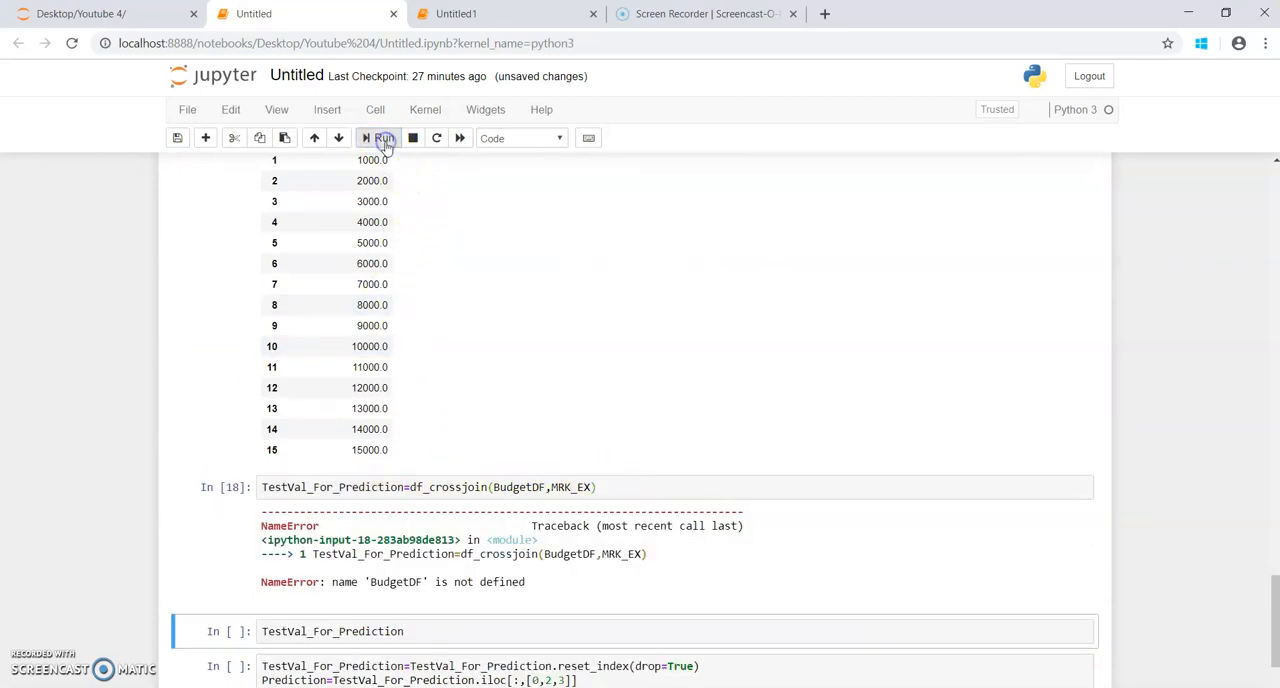
# Step: Run the BudgetDF cell that filters SalesData to the rows where Sales equals 0
pyautogui.scroll(2, 396, 448)
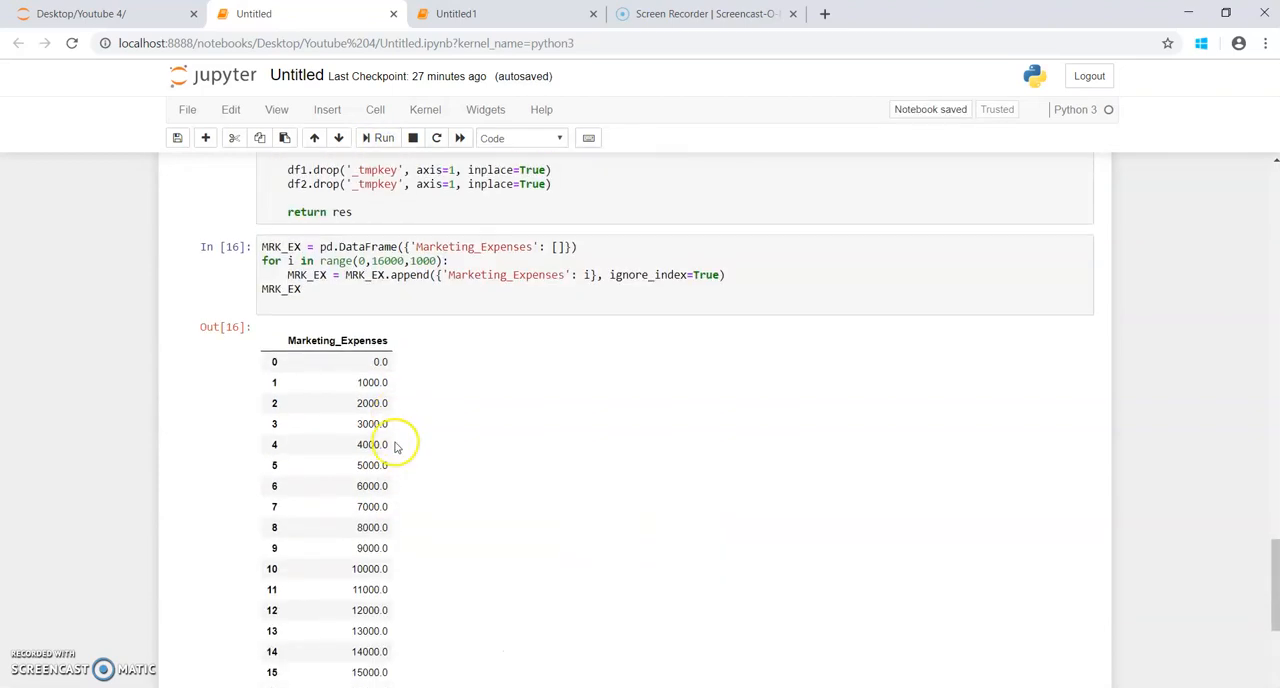
pyautogui.scroll(-1, 395, 520)
pyautogui.scroll(2, 398, 610)
pyautogui.scroll(5, 400, 610)
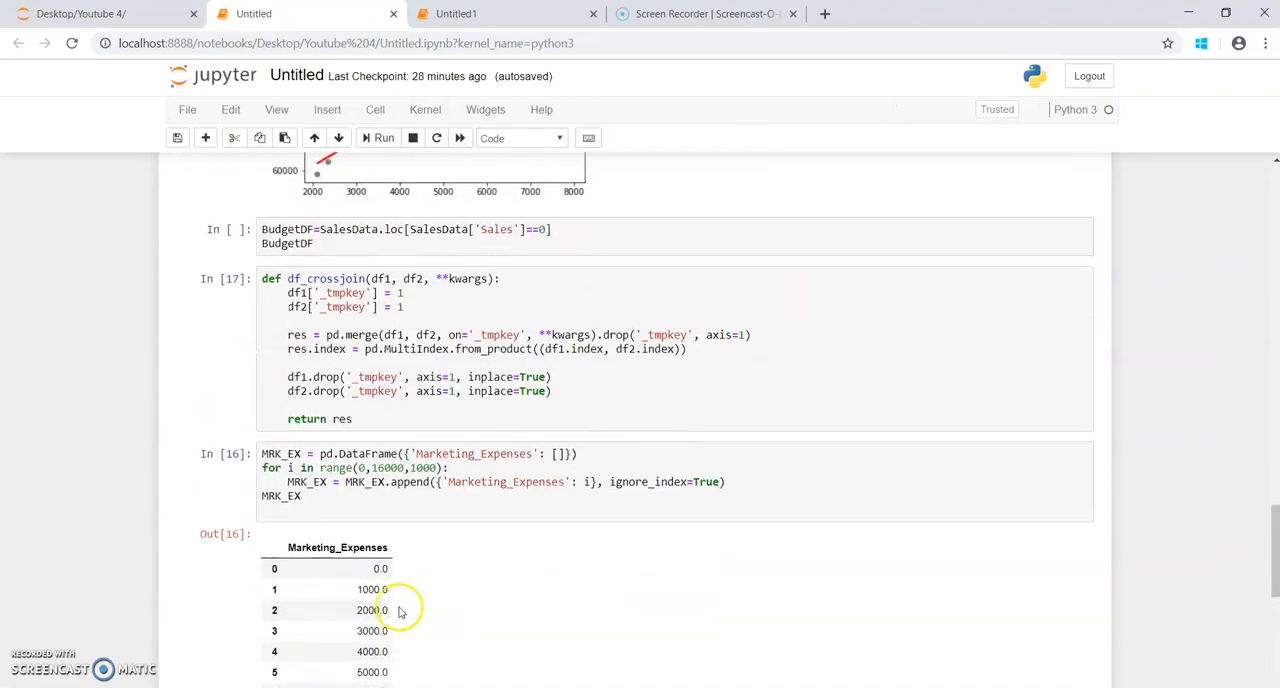
pyautogui.click(346, 398)
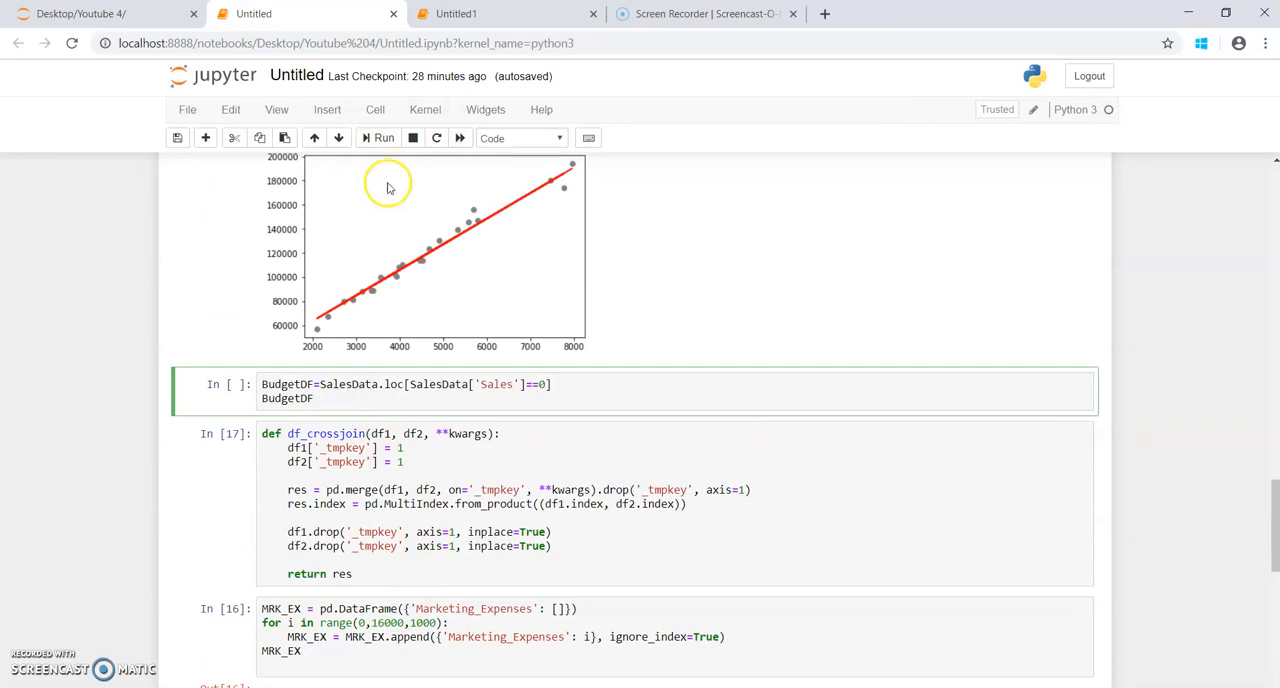
pyautogui.click(385, 142)
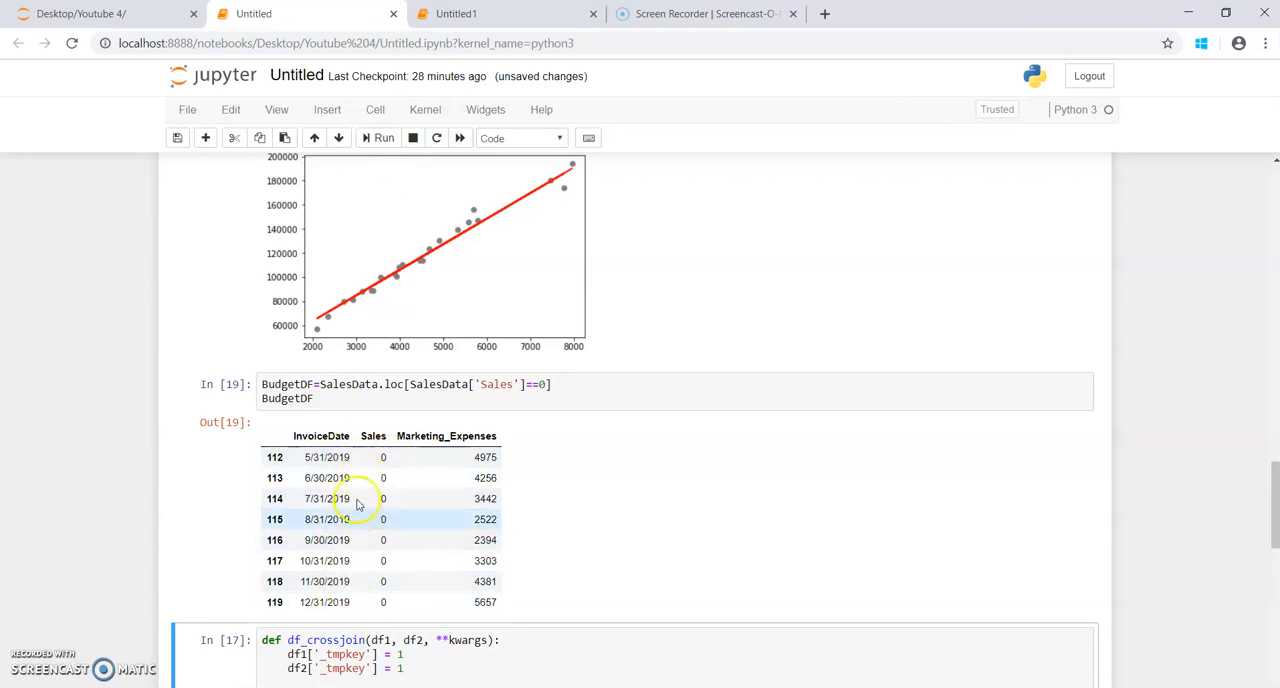
# Step: Run the cell that assigns df_crossjoin(BudgetDF,MRK_EX) to TestVal_For_Prediction
pyautogui.scroll(-5, 404, 513)
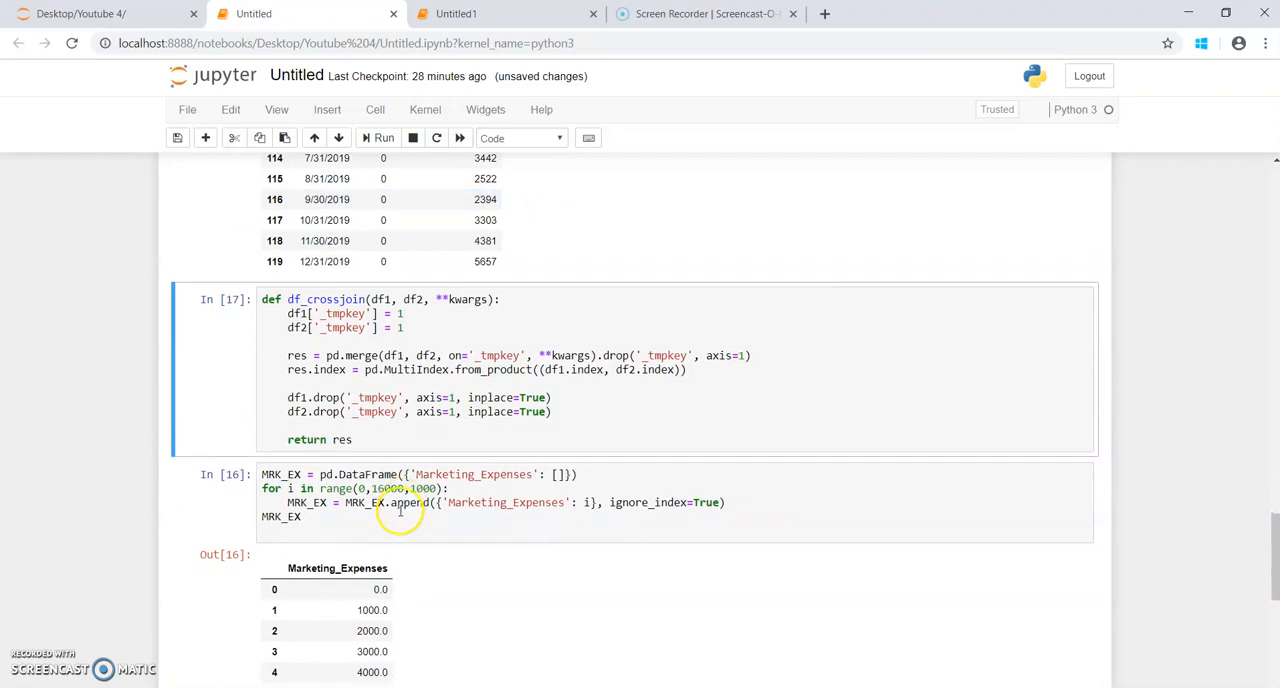
pyautogui.scroll(-4, 362, 482)
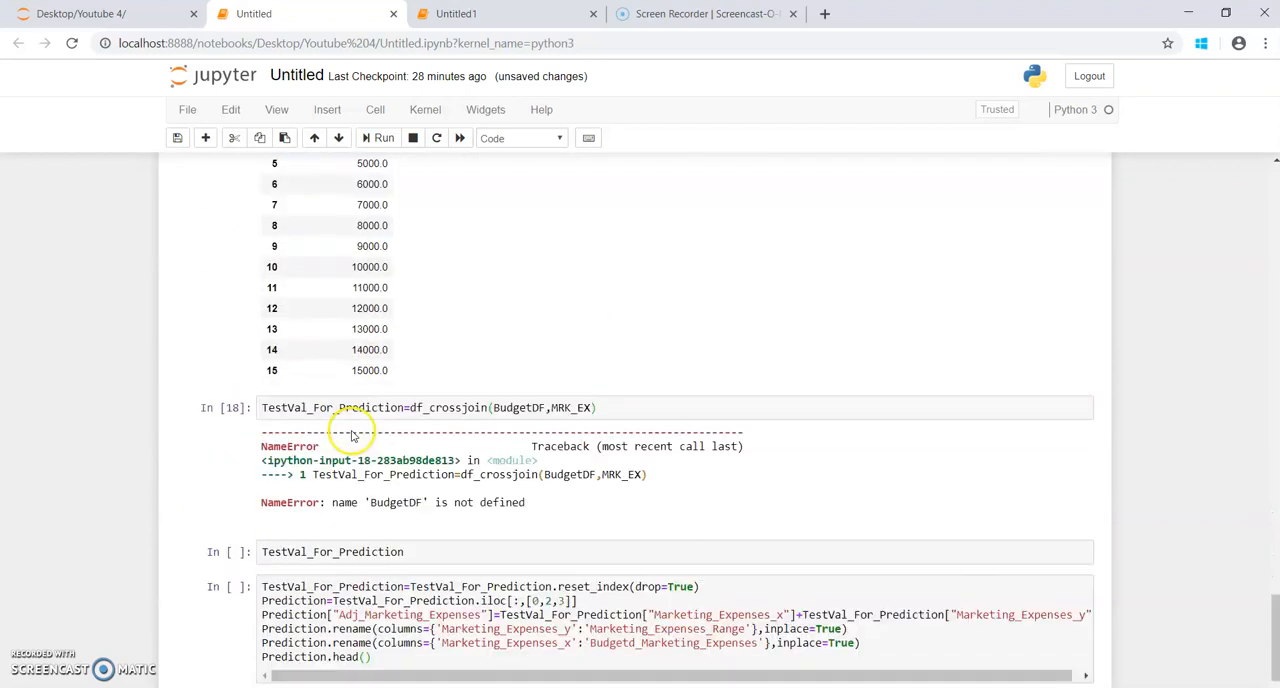
pyautogui.click(600, 360)
pyautogui.click(378, 137)
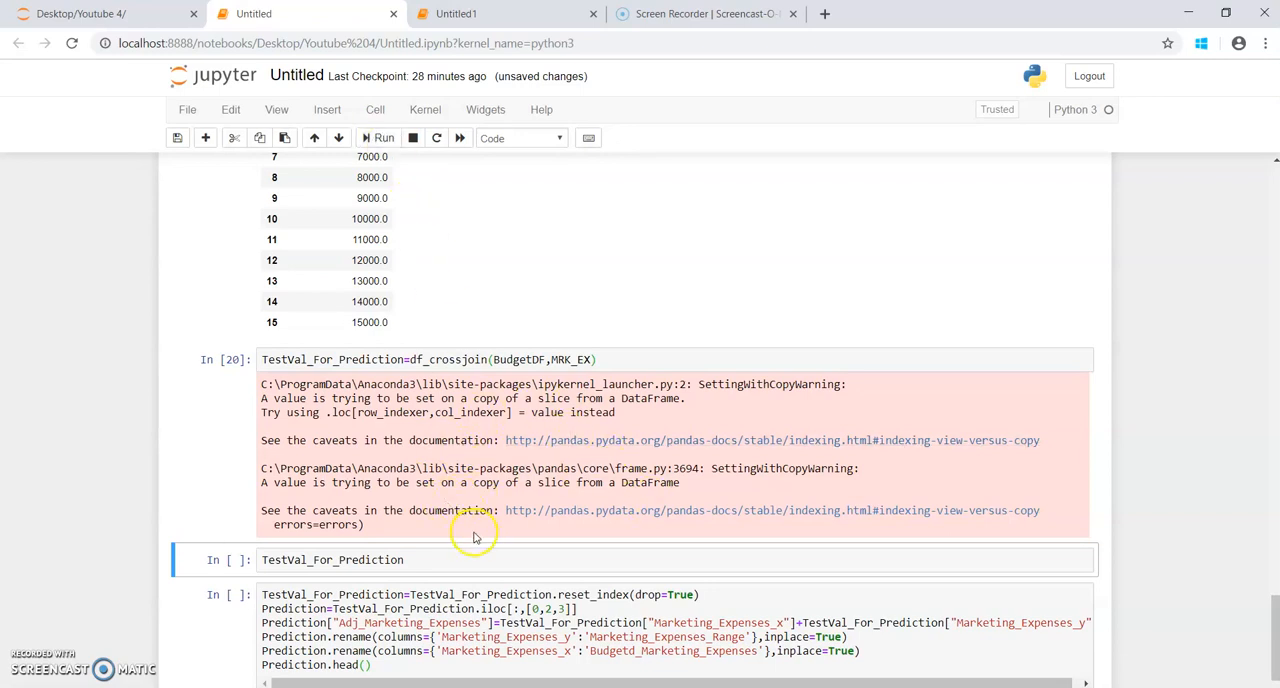
# Step: Run the TestVal_For_Prediction cell to display the cross-joined table
pyautogui.click(418, 561)
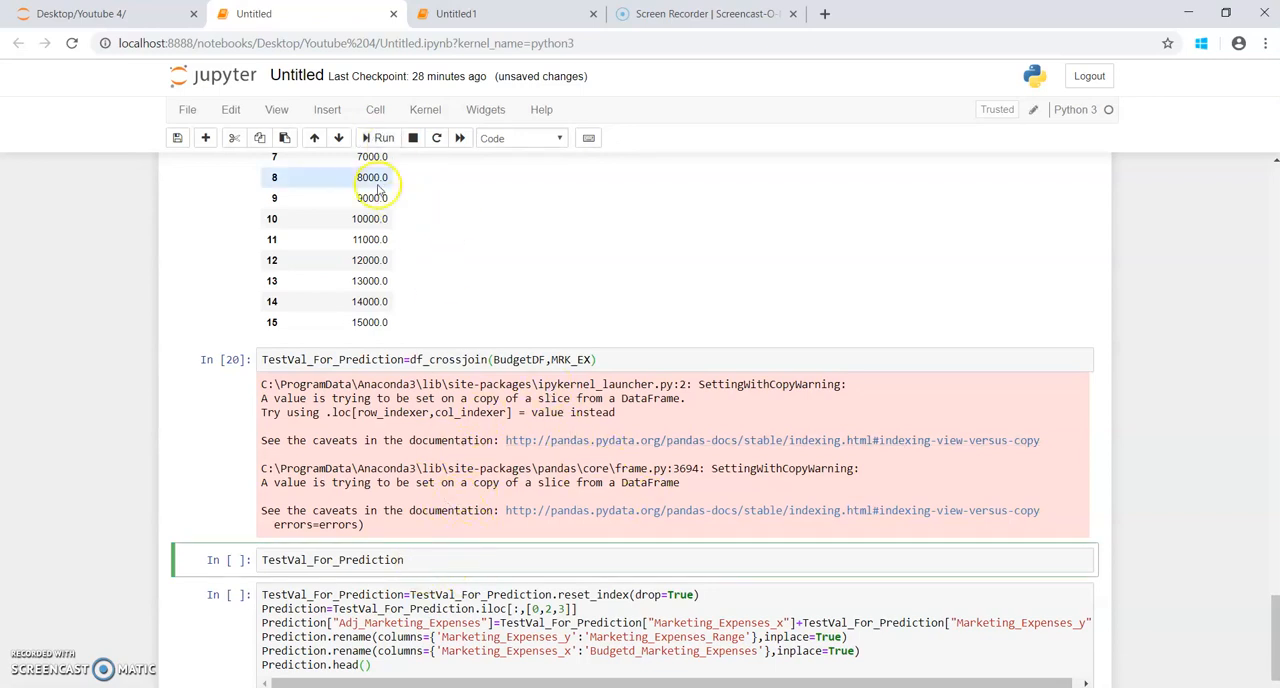
pyautogui.click(384, 144)
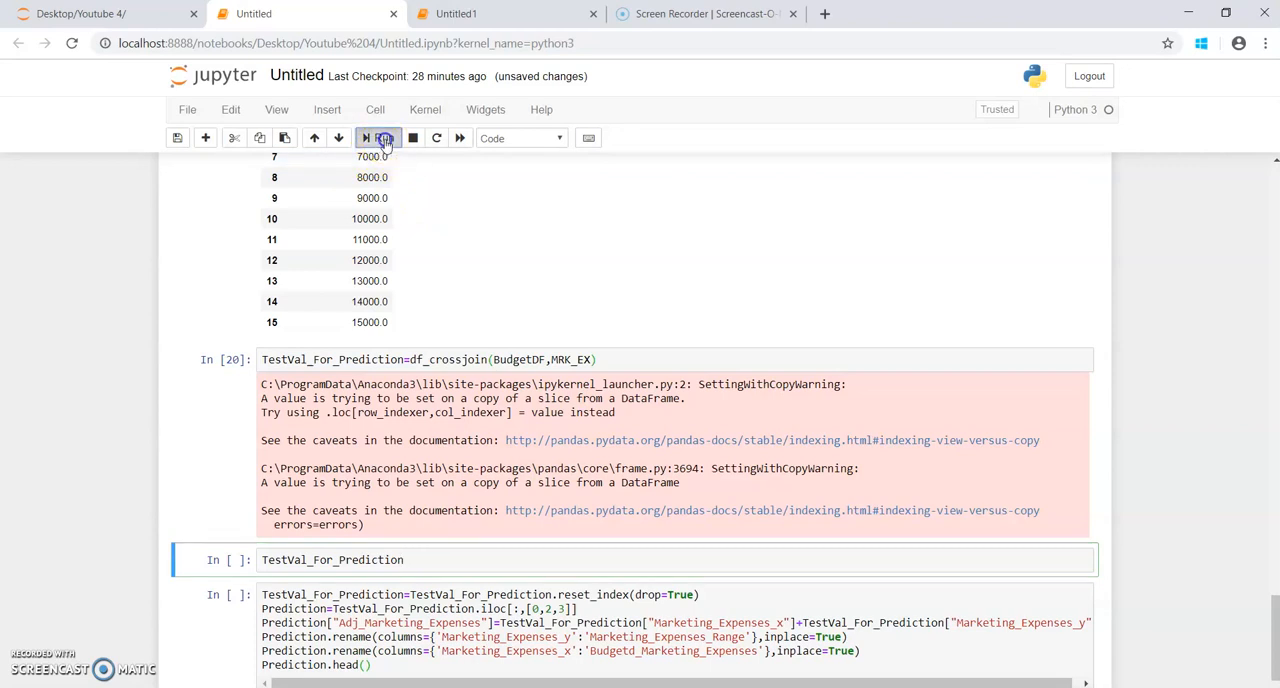
pyautogui.scroll(-3, 525, 390)
pyautogui.scroll(-1, 527, 390)
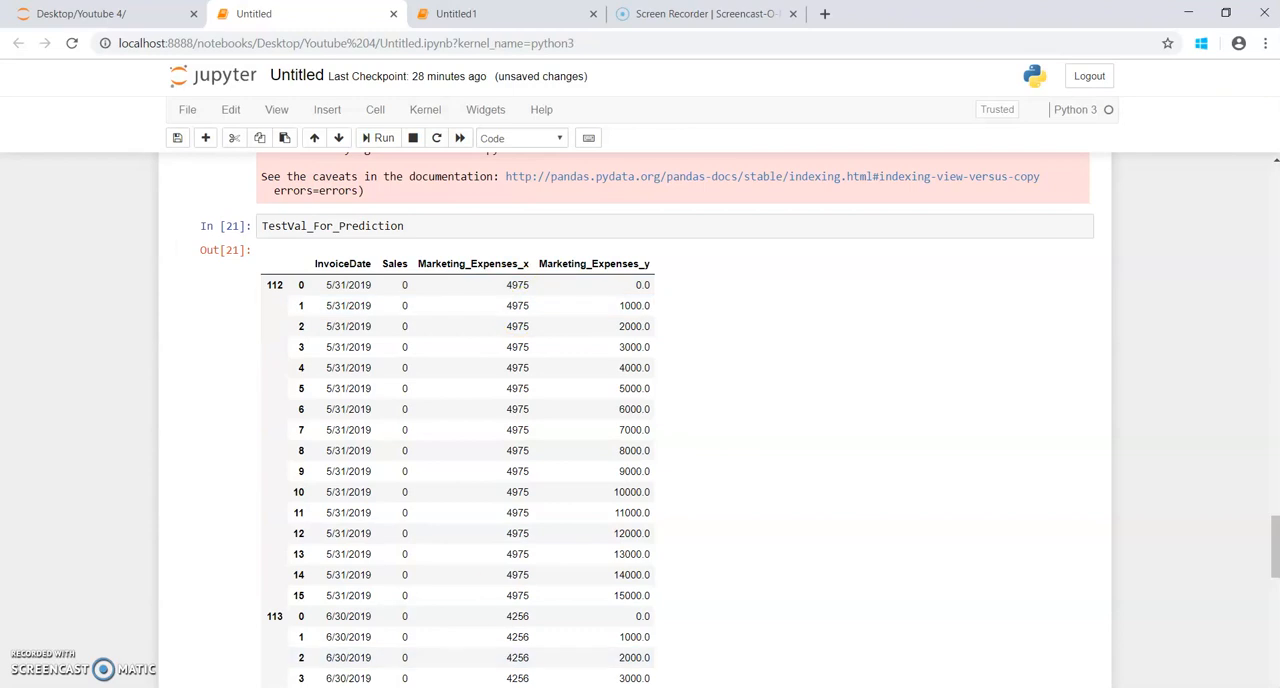
# Step: Compare the 5/31/2019 row of the Sales file in Notepad with its expanded rows in the TestVal_For_Prediction output
pyautogui.click(329, 668)
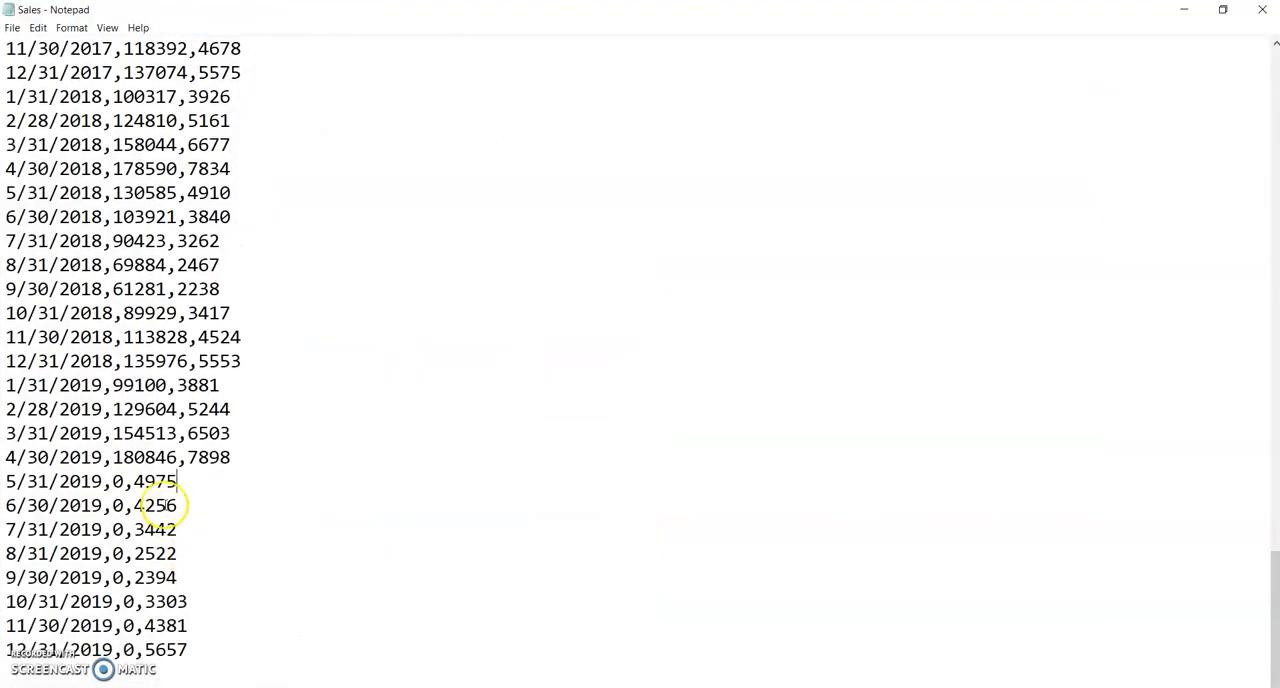
pyautogui.moveTo(182, 481); pyautogui.dragTo(6, 481)
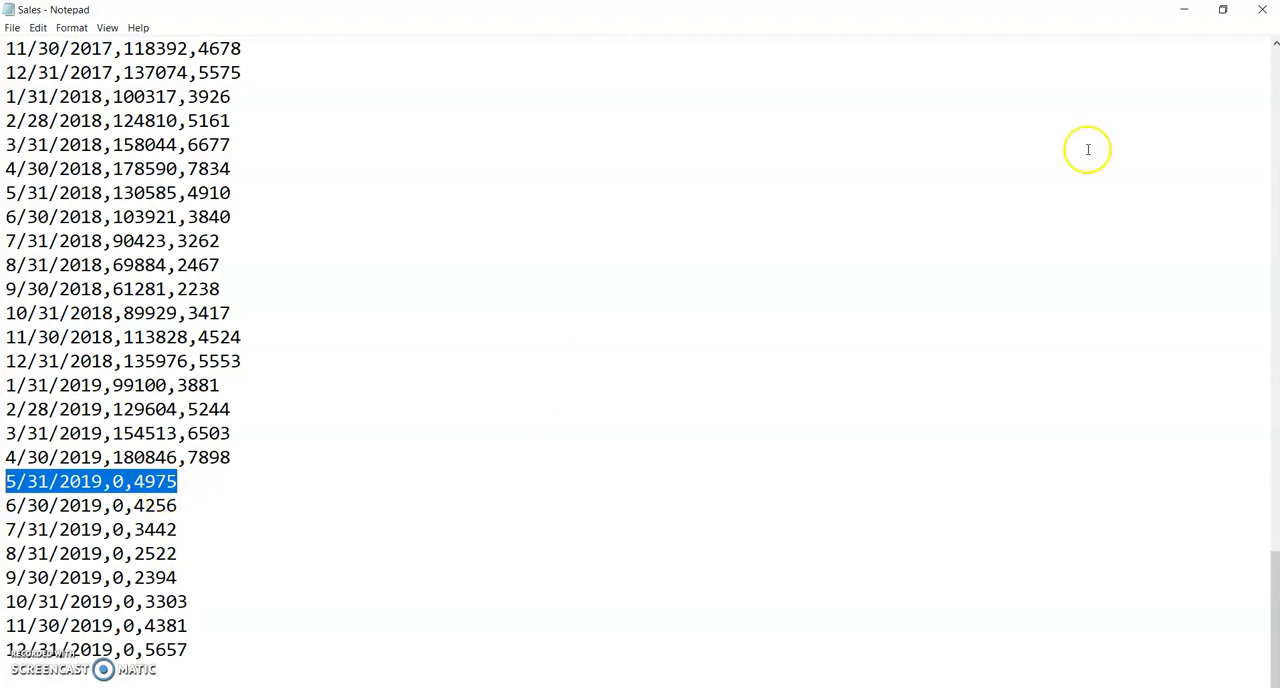
pyautogui.click(1180, 14)
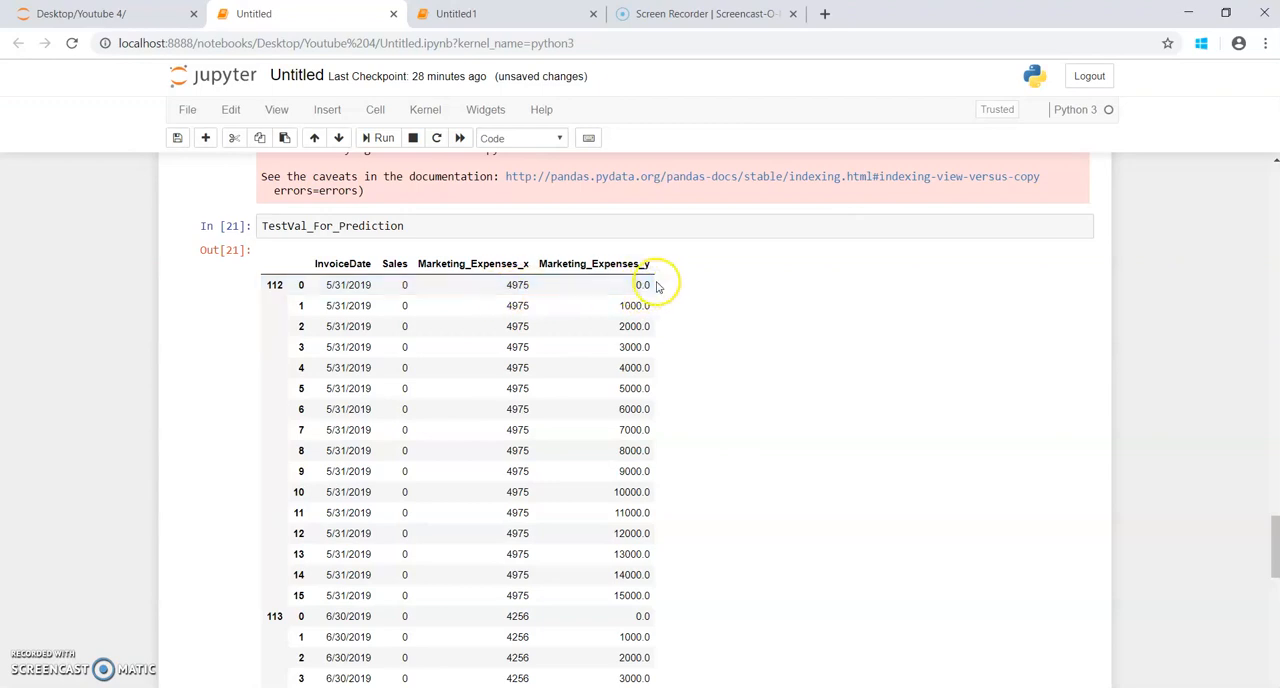
pyautogui.click(397, 288)
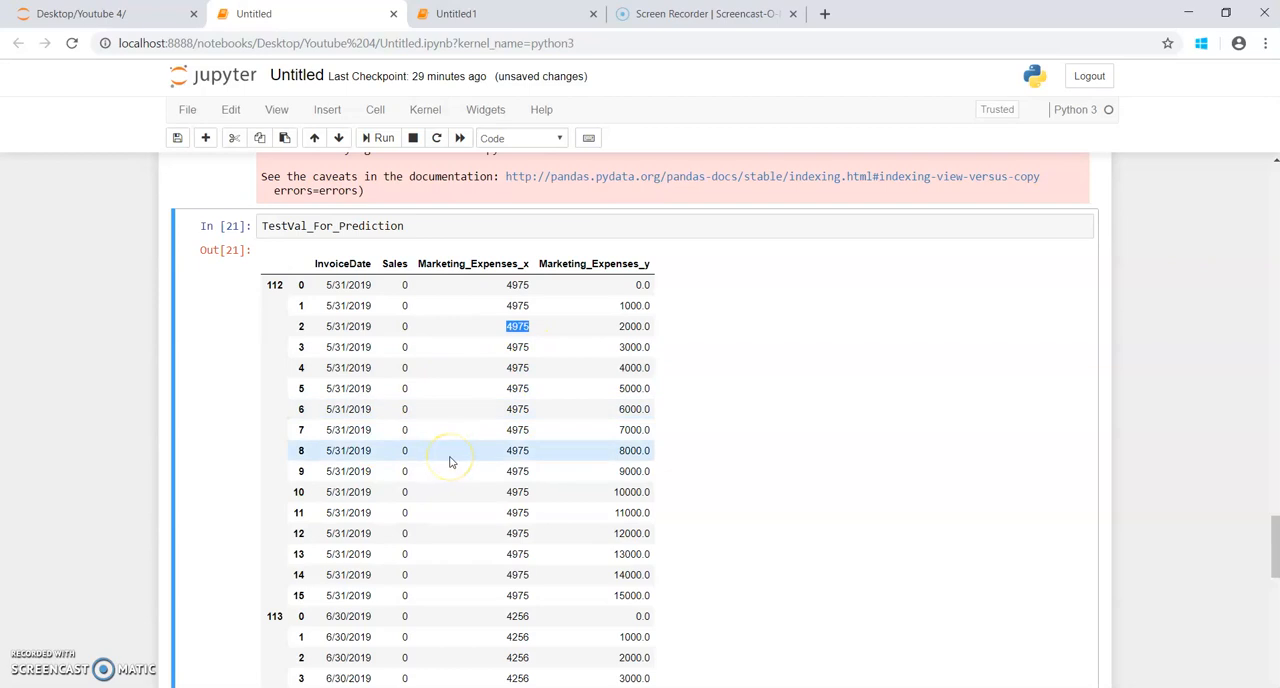
# Step: Examine the index reset, column selection and Adj_Marketing_Expenses lines of the Prediction cell against the Marketing_Expenses_x and Marketing_Expenses_y columns in the TestVal_For_Prediction output
pyautogui.scroll(-1, 481, 468)
pyautogui.scroll(-12, 481, 468)
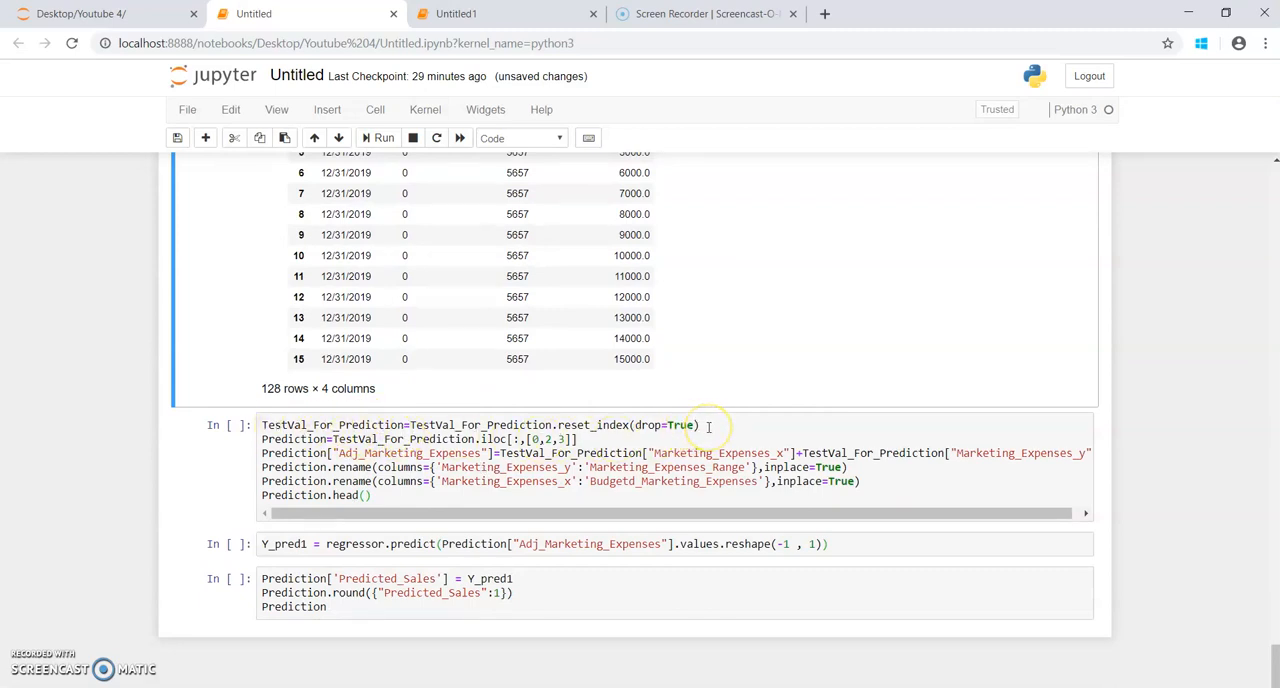
pyautogui.doubleClick(300, 425)
pyautogui.scroll(5, 300, 420)
pyautogui.scroll(-4, 457, 443)
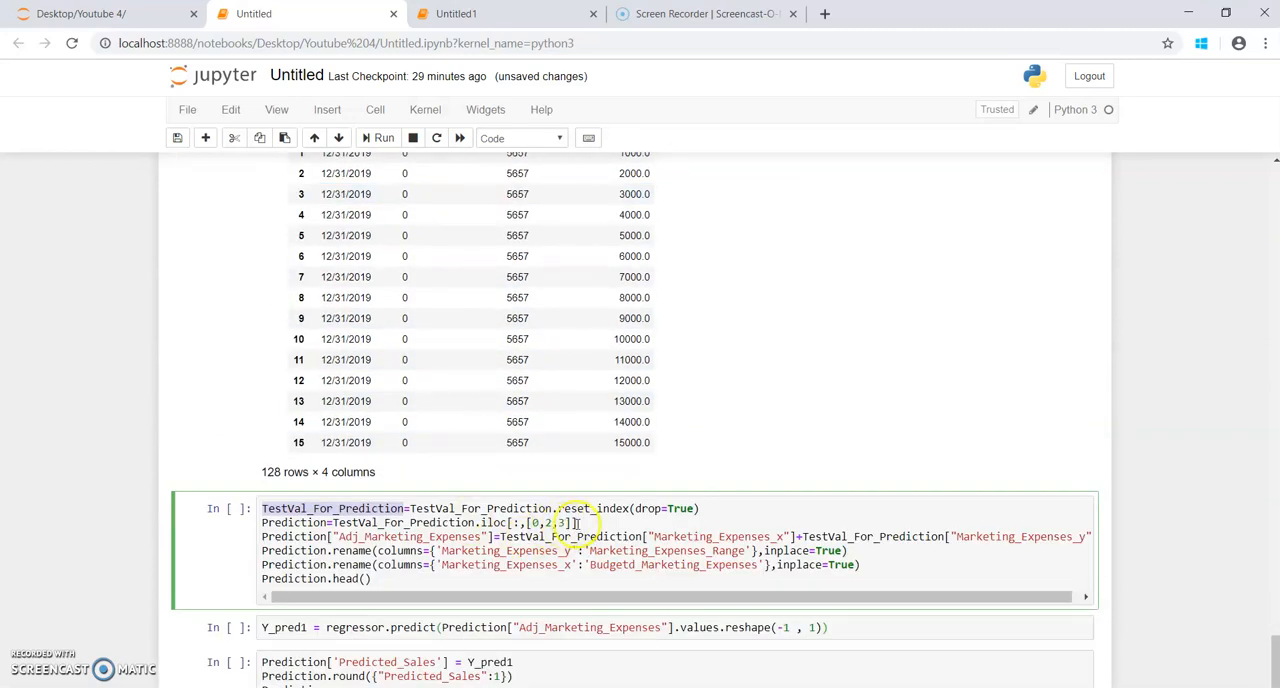
pyautogui.scroll(15, 577, 522)
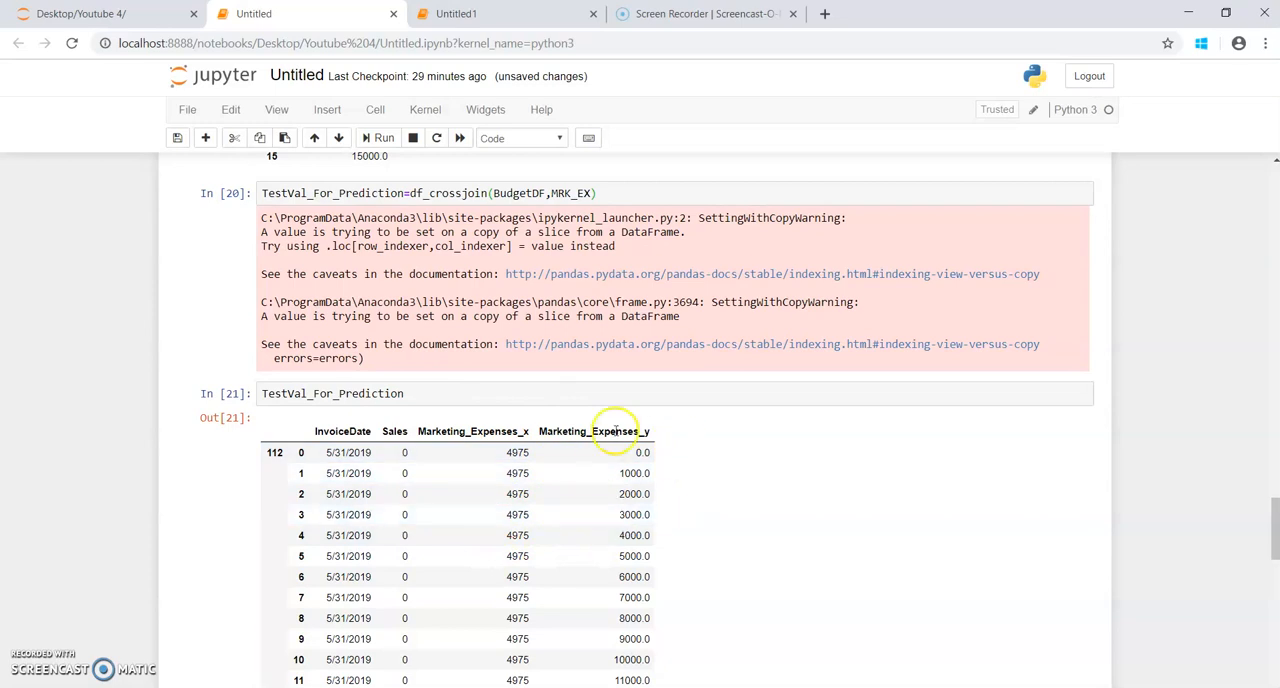
pyautogui.scroll(-20, 595, 535)
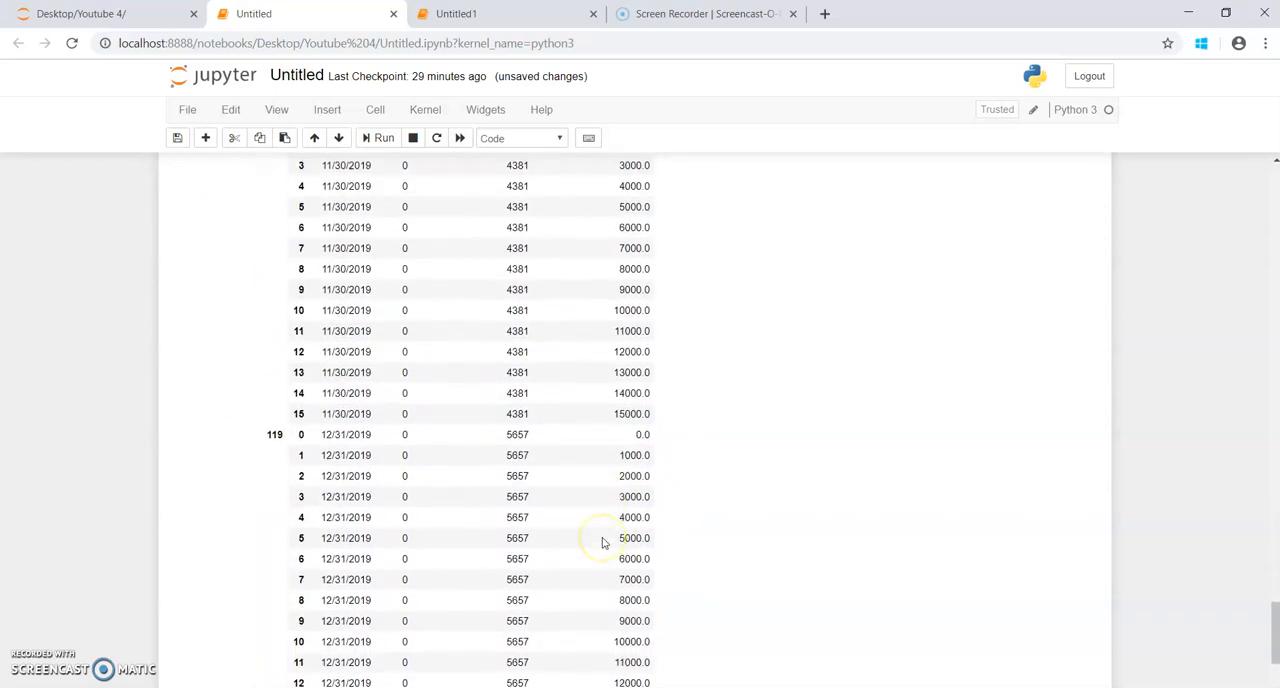
pyautogui.scroll(-4, 602, 541)
pyautogui.doubleClick(440, 453)
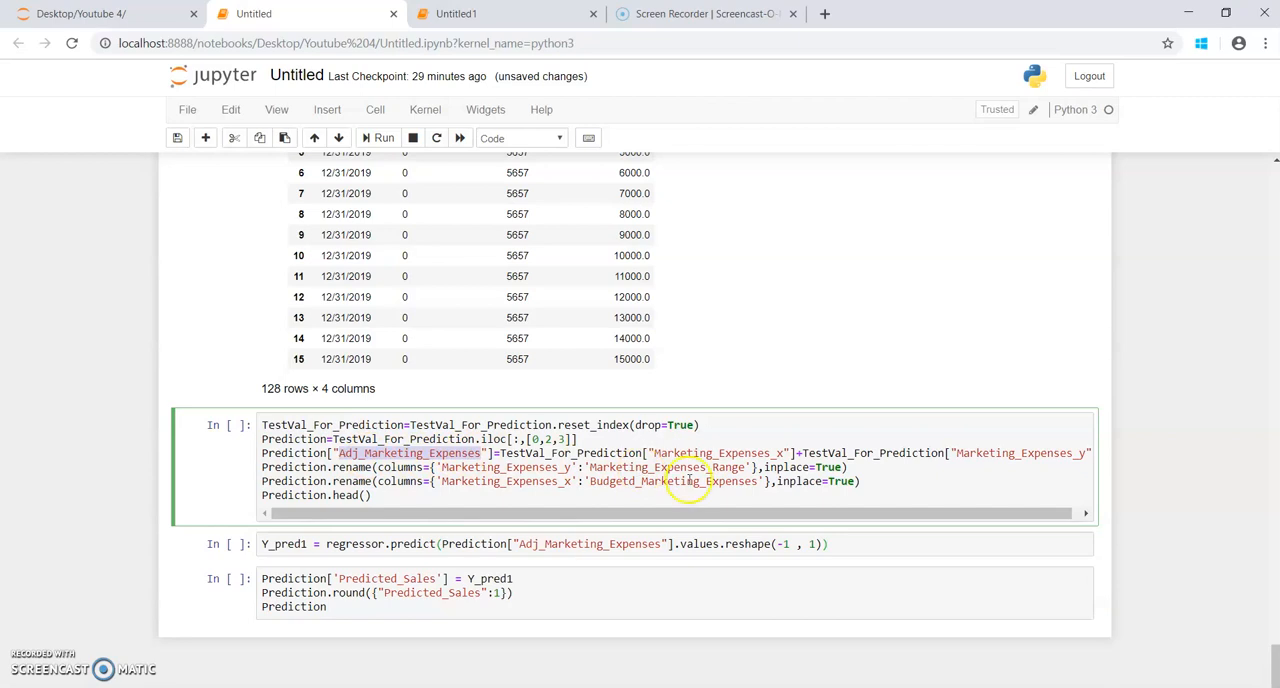
pyautogui.scroll(5, 770, 456)
pyautogui.scroll(8, 770, 456)
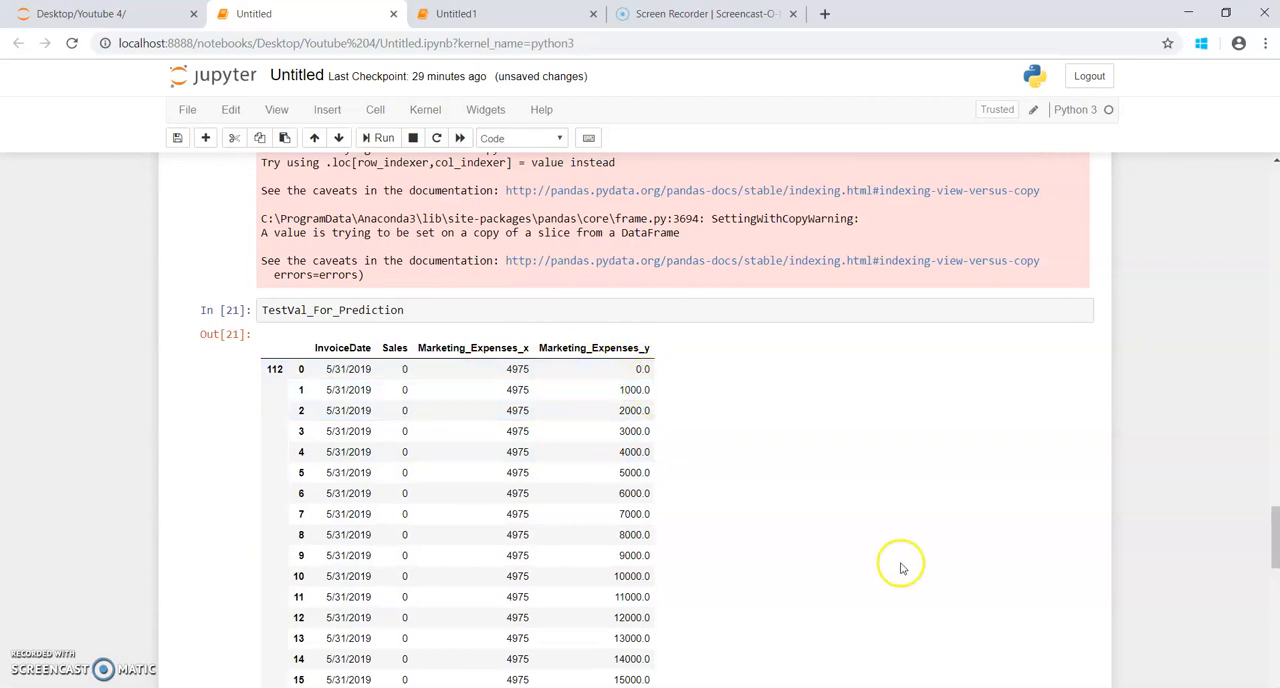
pyautogui.scroll(-20, 900, 568)
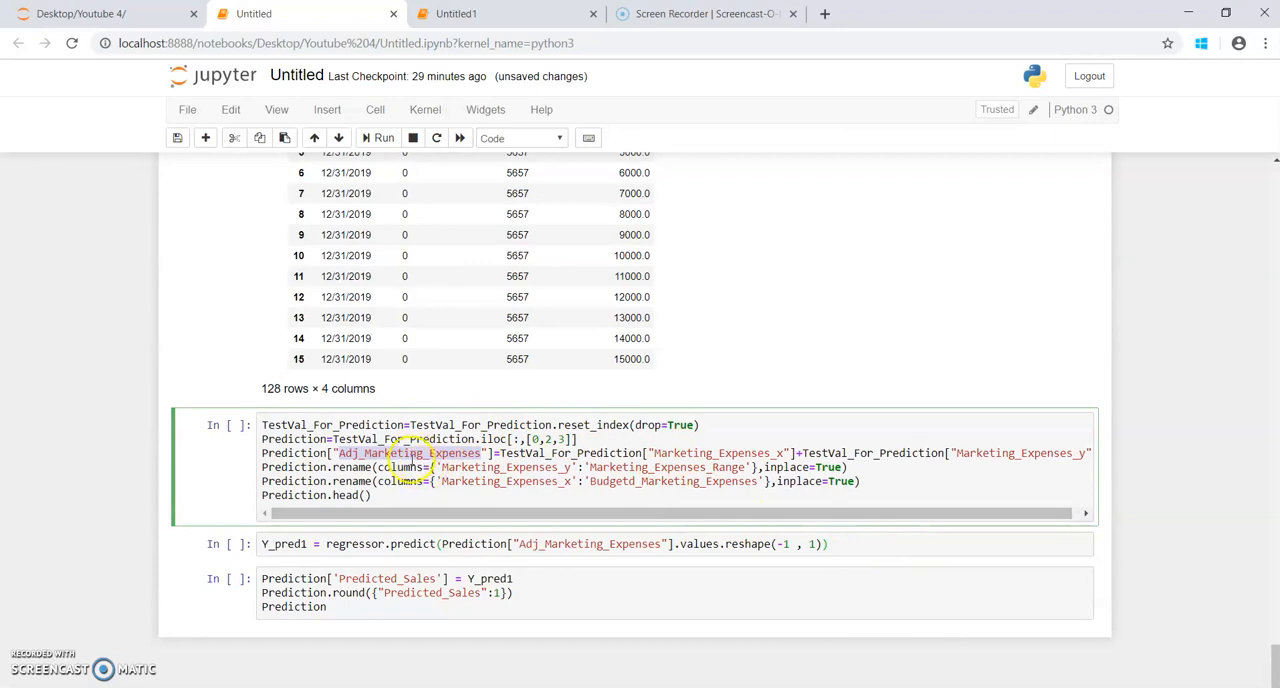
# Step: Run the Prediction cell that adds Adj_Marketing_Expenses and renames the expense columns to Marketing_Expenses_Range and Budgetd_Marketing_Expenses
pyautogui.doubleClick(510, 467)
pyautogui.doubleClick(511, 481)
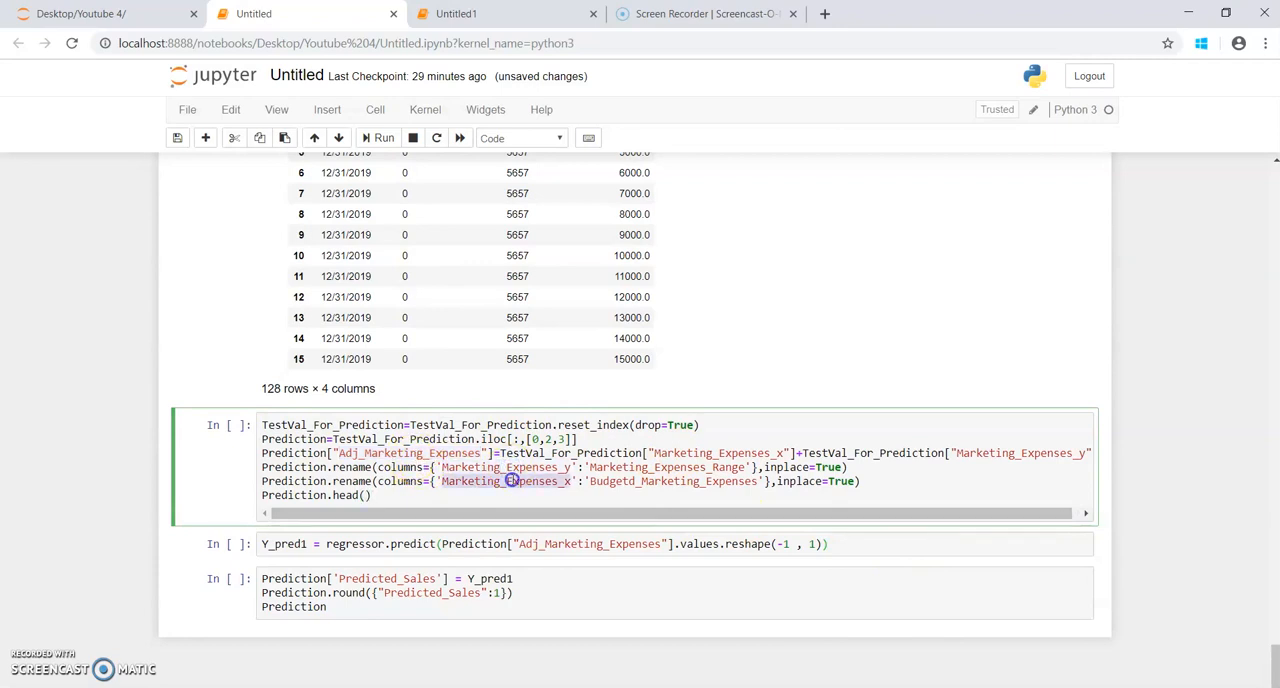
pyautogui.doubleClick(515, 467)
pyautogui.doubleClick(519, 481)
pyautogui.click(345, 497)
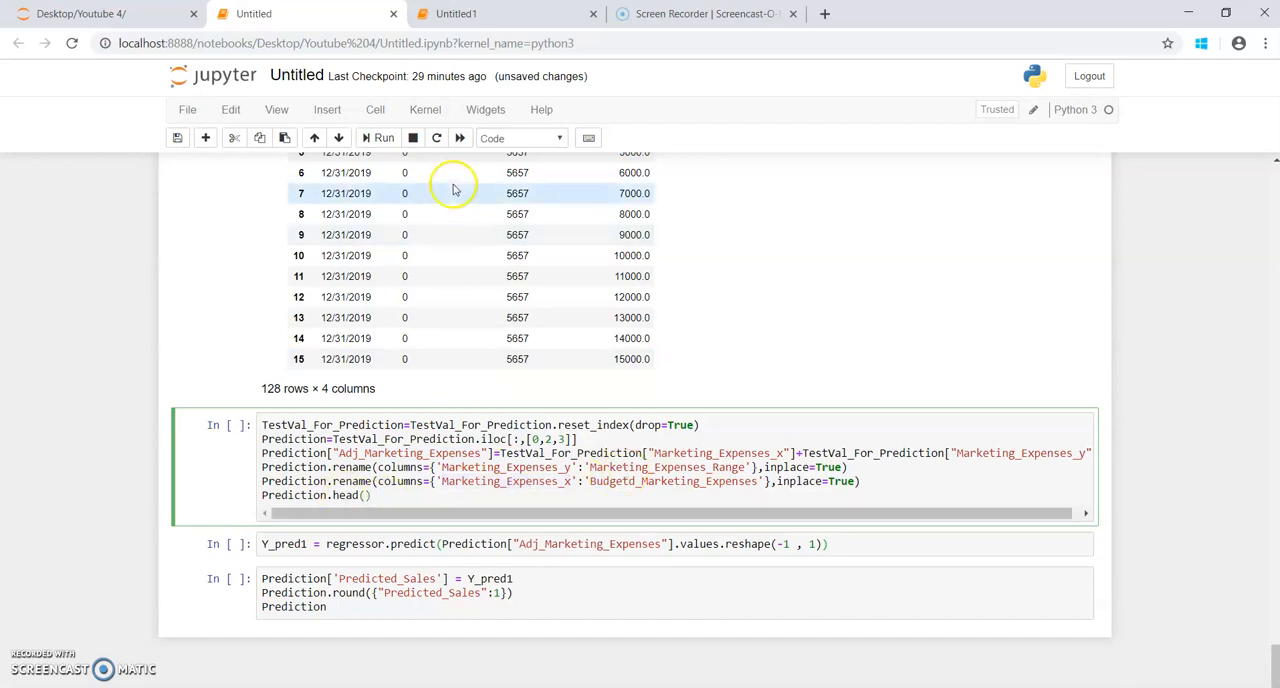
pyautogui.click(388, 139)
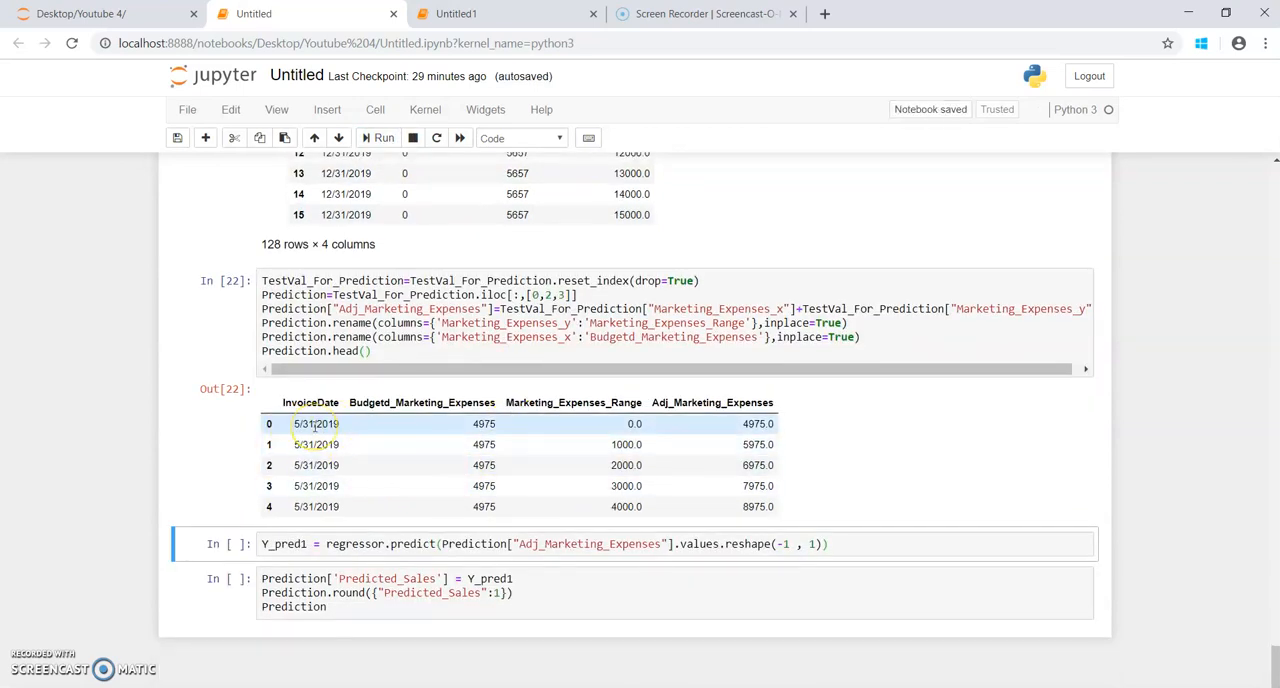
# Step: Compare budgeted and adjusted expenses in the Prediction output, and trace the regressor in the Y_pred1 cell back to the LinearRegression training cell
pyautogui.doubleClick(484, 424)
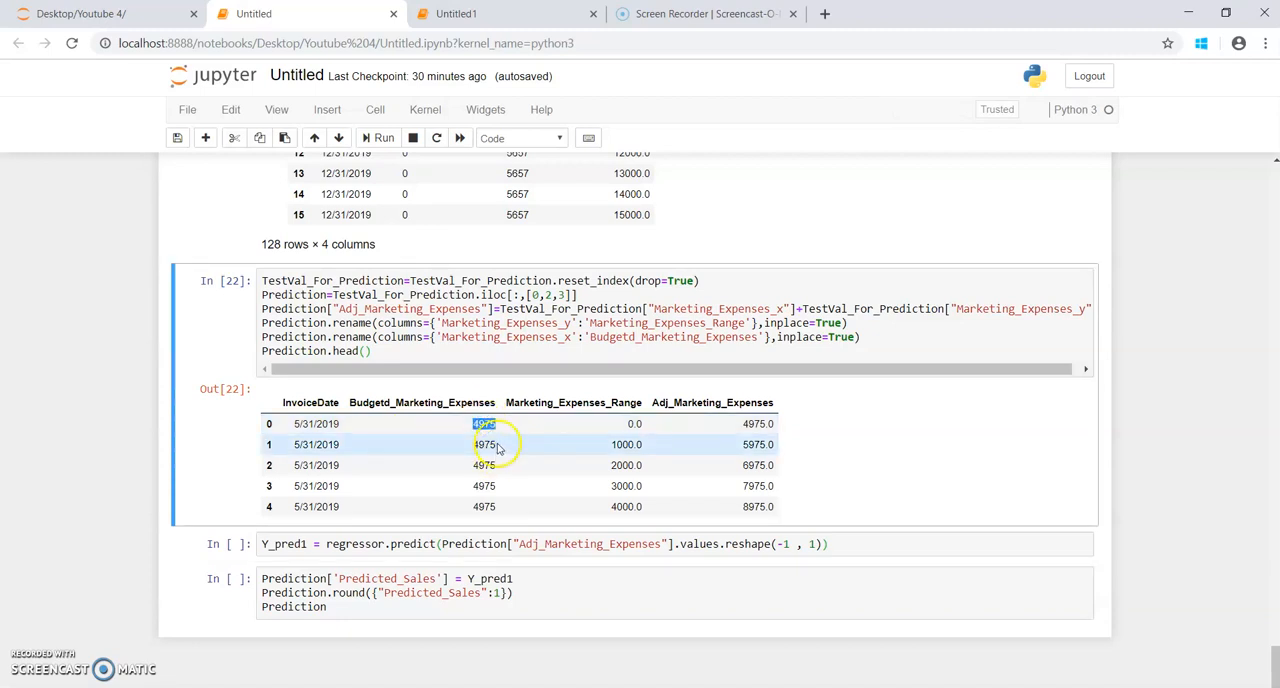
pyautogui.doubleClick(633, 424)
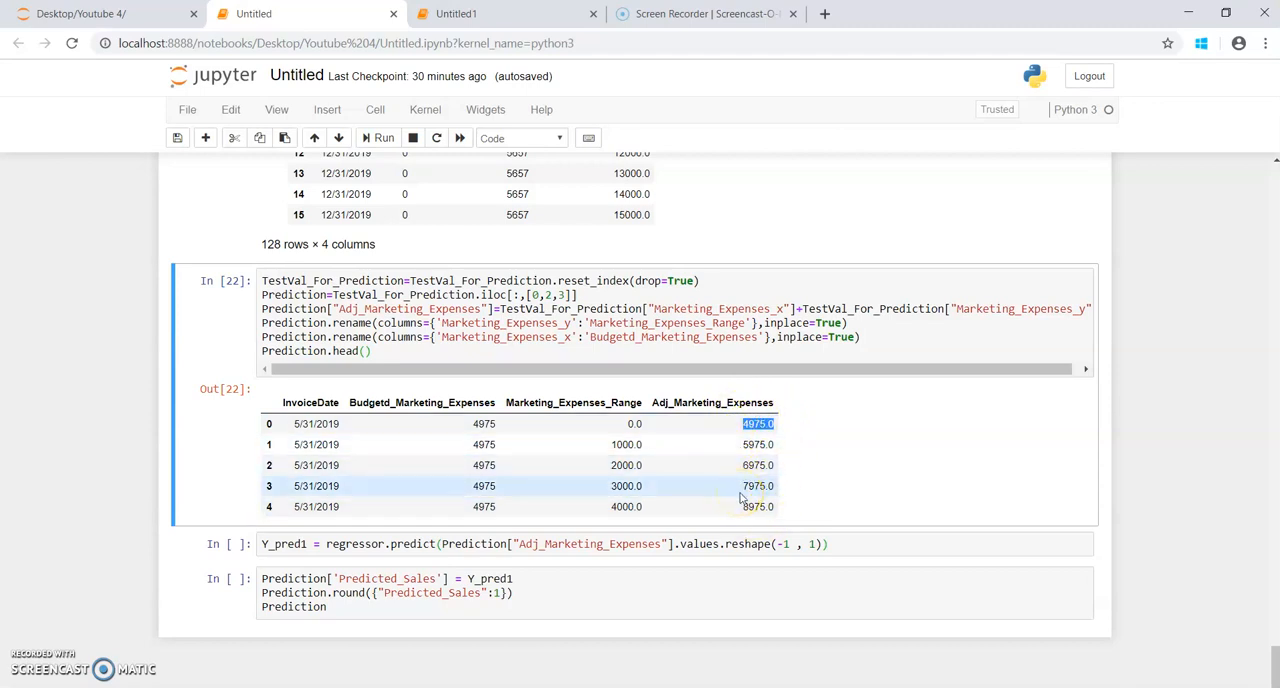
pyautogui.click(408, 543)
pyautogui.doubleClick(360, 544)
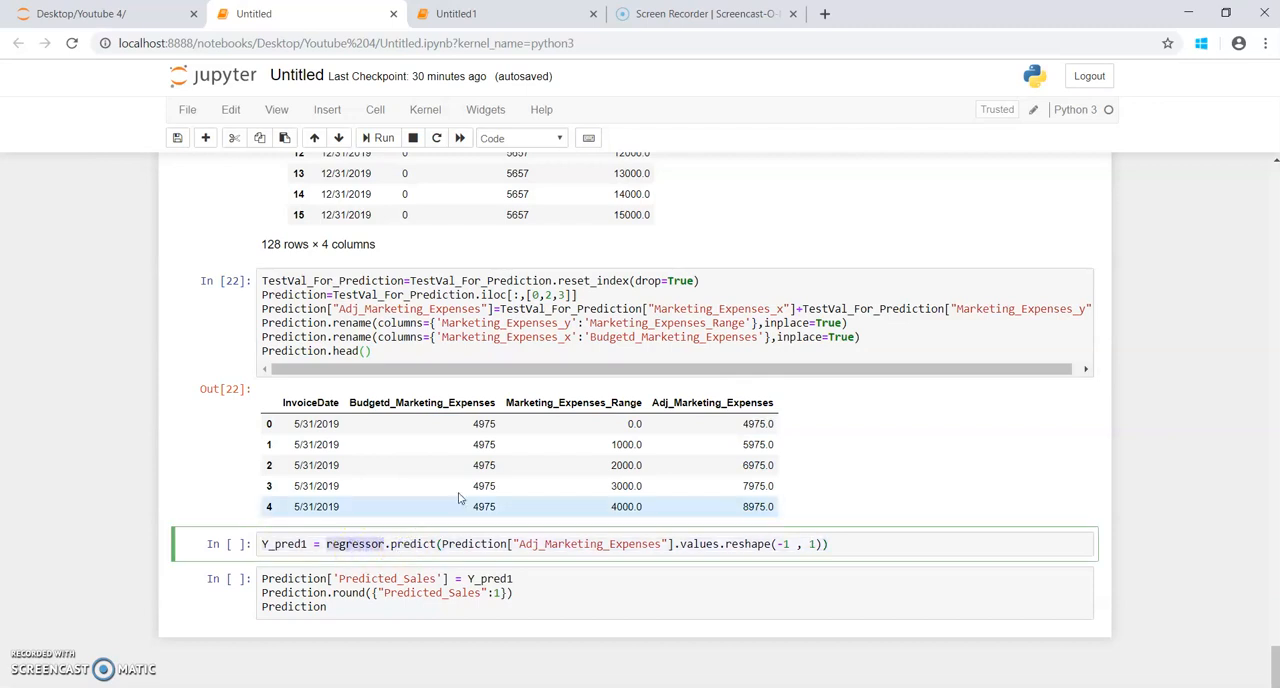
pyautogui.scroll(20, 551, 436)
pyautogui.scroll(20, 551, 436)
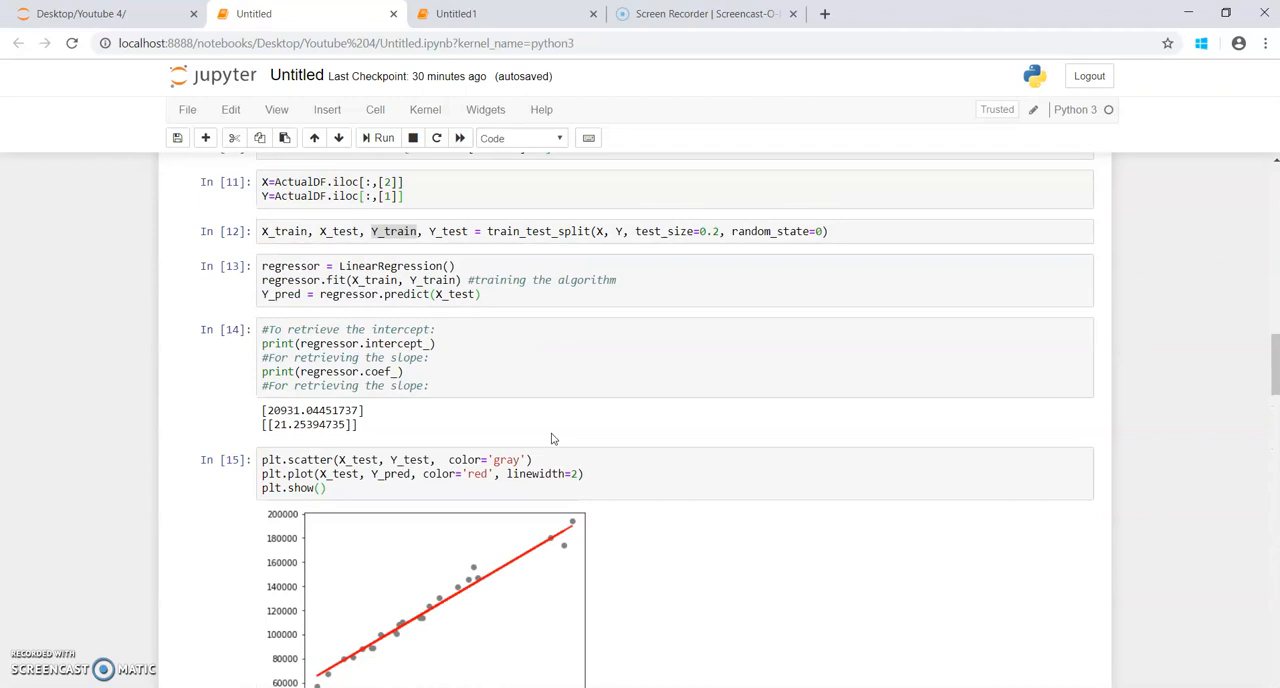
pyautogui.scroll(1, 551, 436)
pyautogui.moveTo(484, 379); pyautogui.dragTo(235, 355)
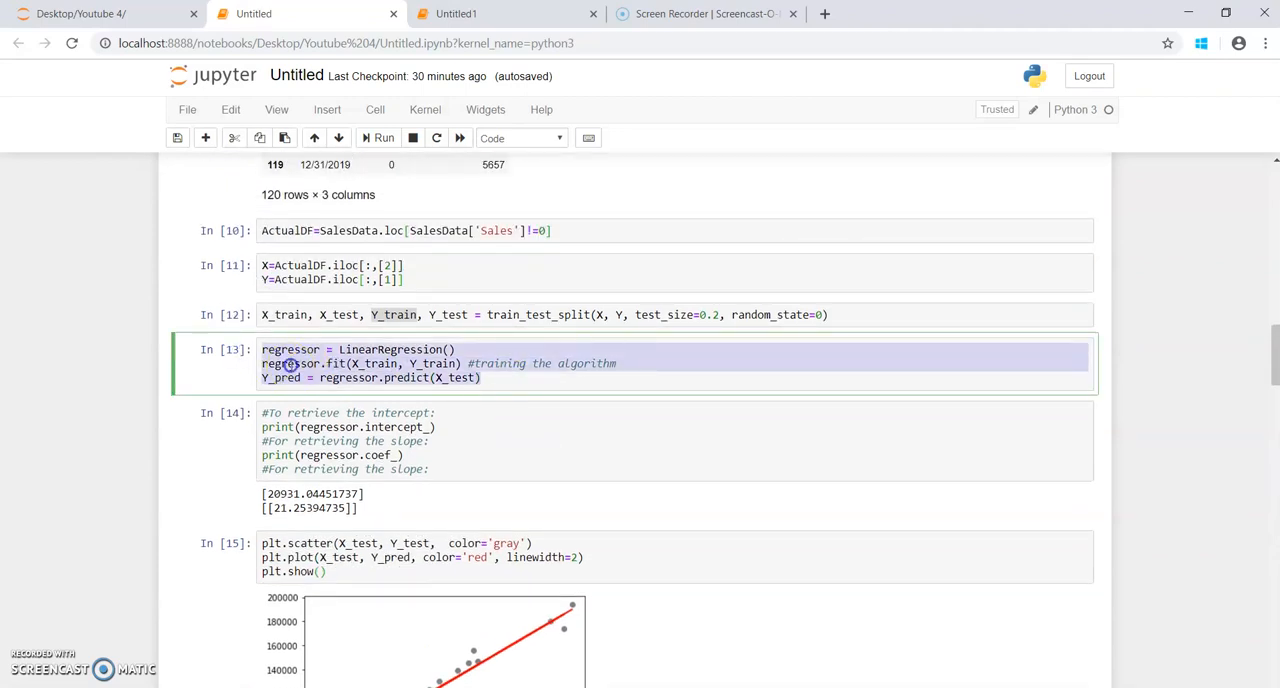
pyautogui.doubleClick(289, 364)
pyautogui.scroll(-20, 354, 458)
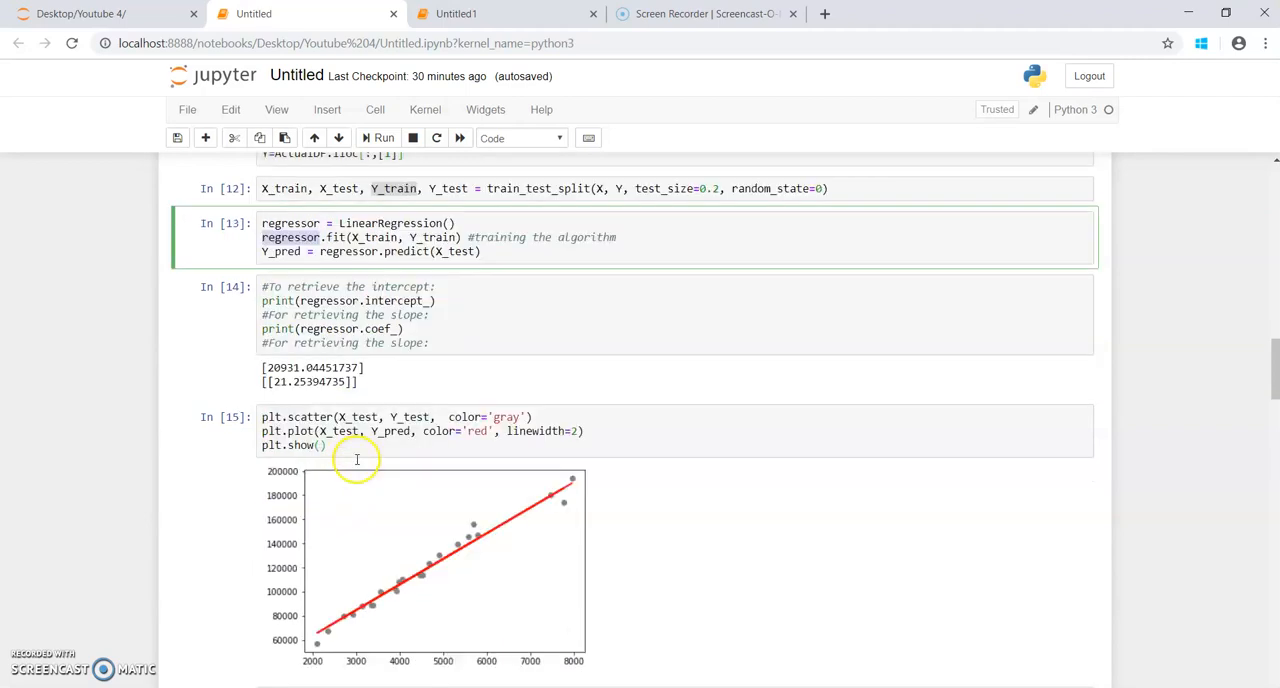
pyautogui.scroll(-5, 357, 458)
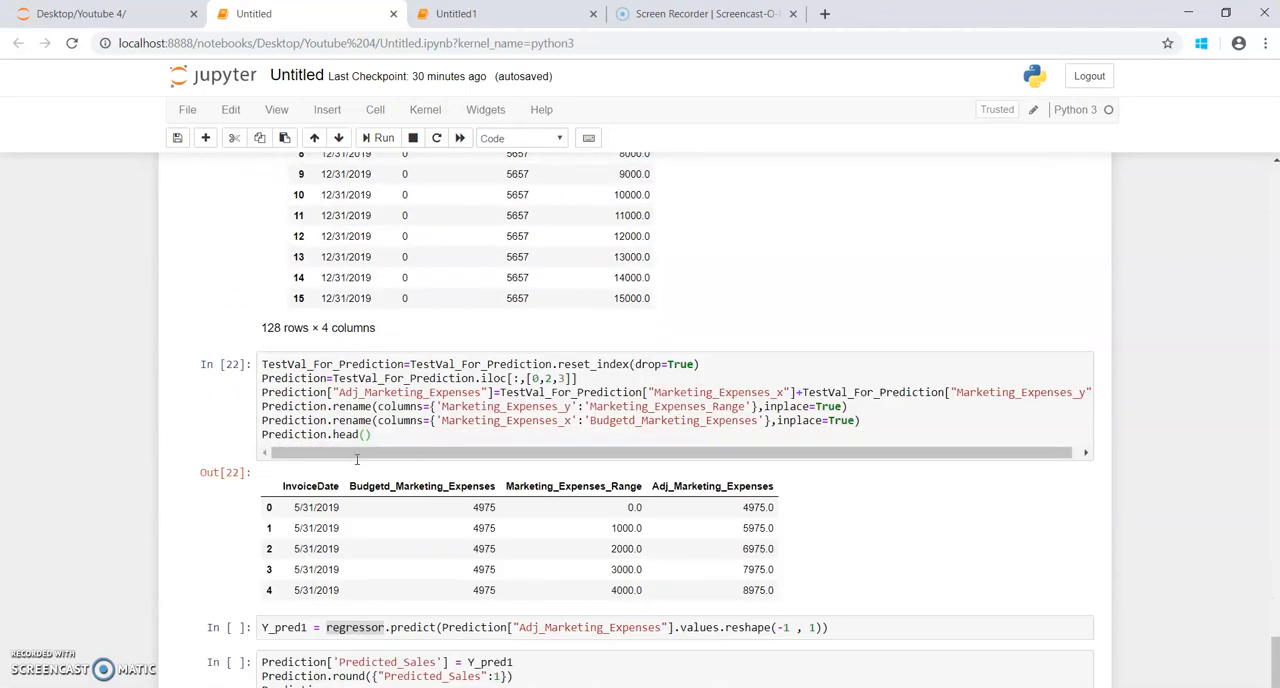
pyautogui.doubleClick(355, 544)
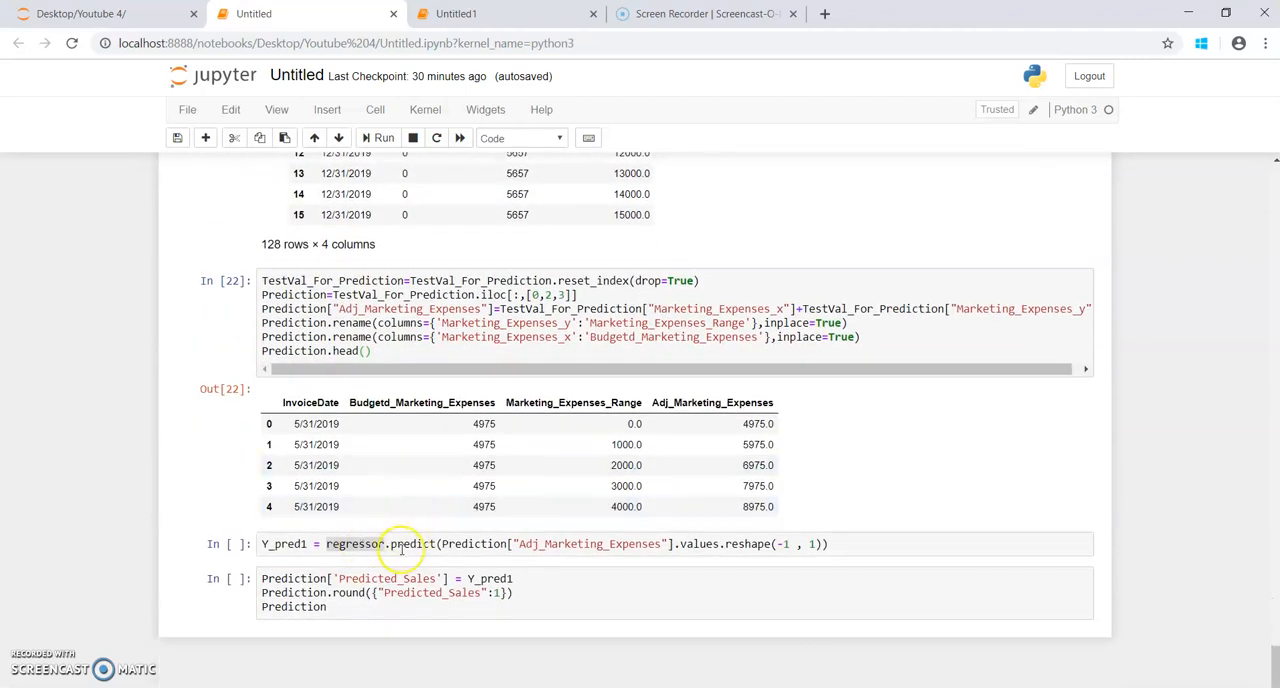
# Step: Check the predict call against the Adj_Marketing_Expenses column and run the Y_pred1 cell
pyautogui.click(408, 544)
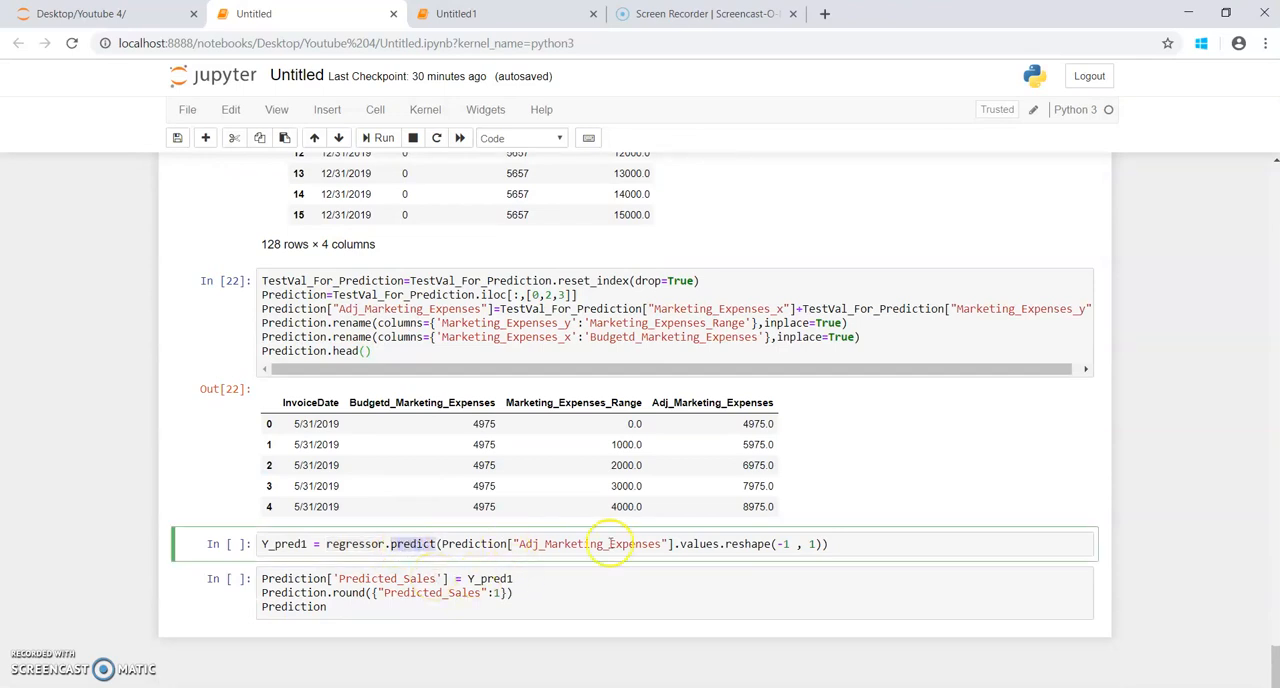
pyautogui.moveTo(757, 402); pyautogui.dragTo(756, 507)
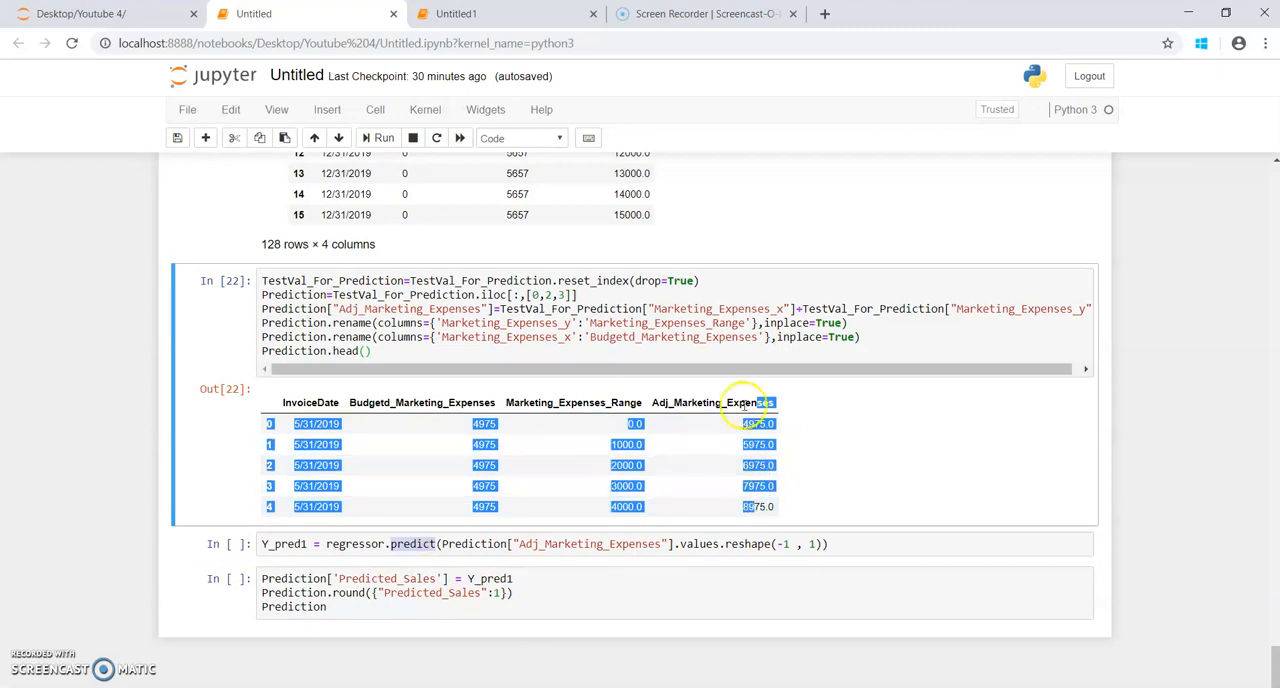
pyautogui.doubleClick(703, 404)
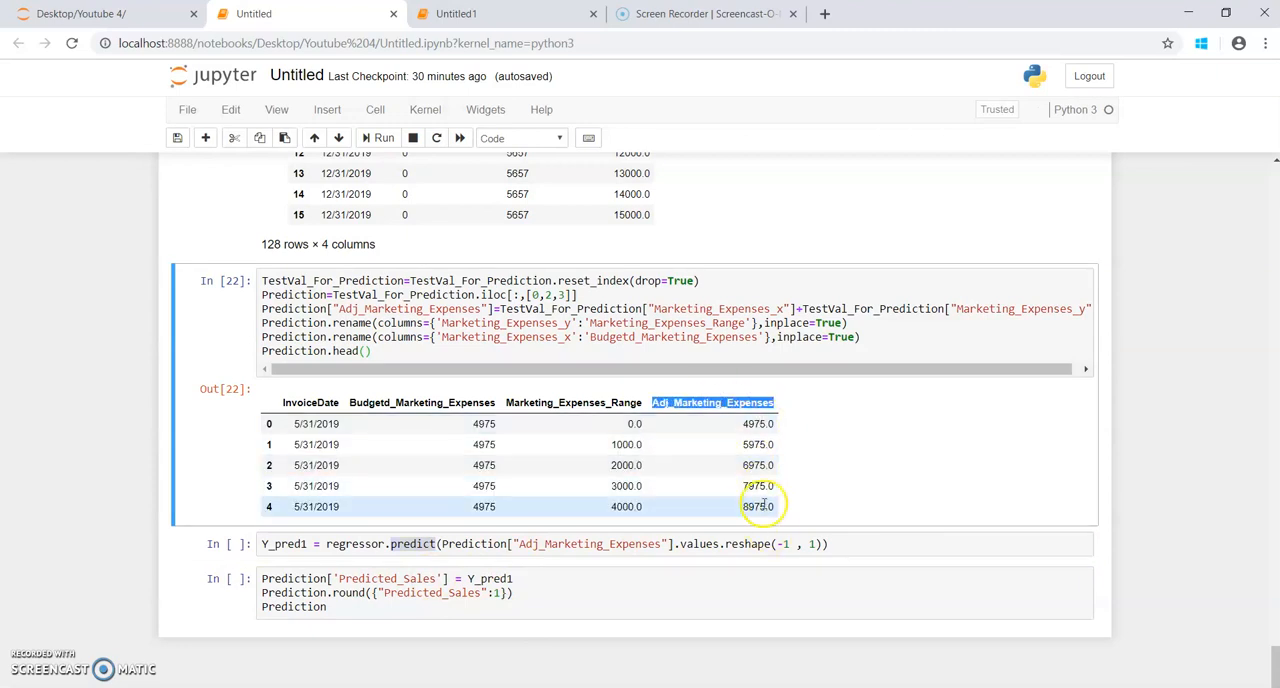
pyautogui.click(846, 545)
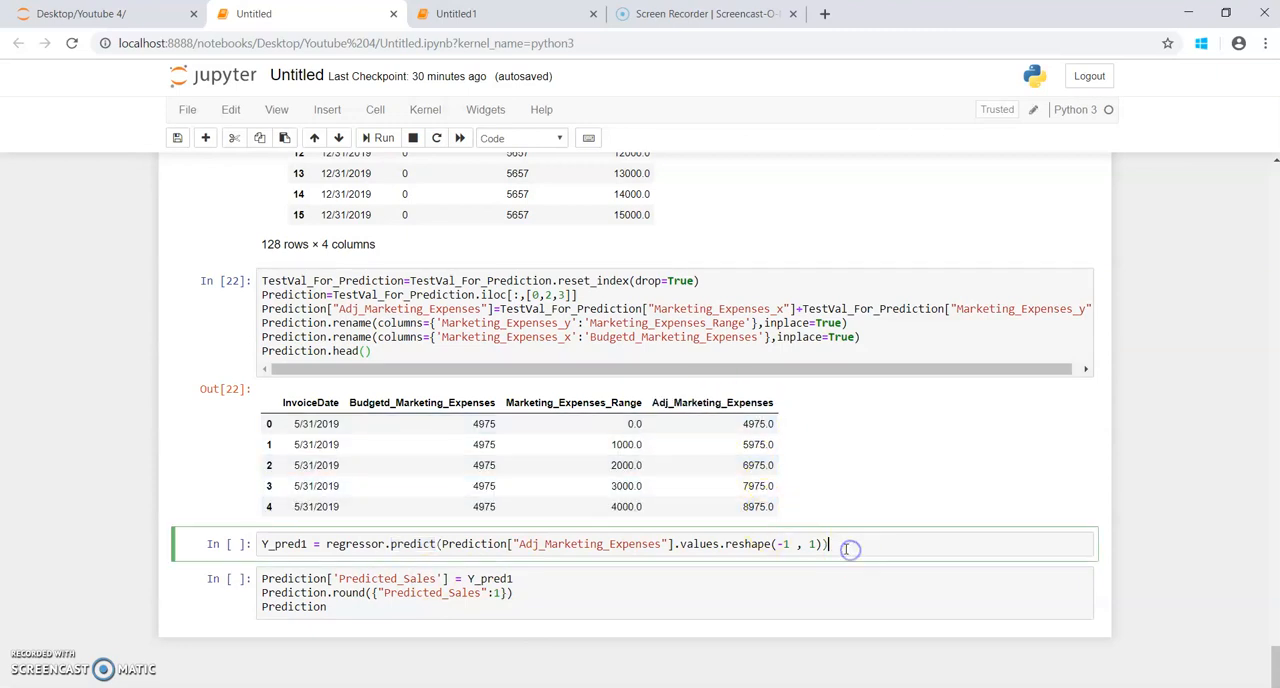
pyautogui.click(388, 142)
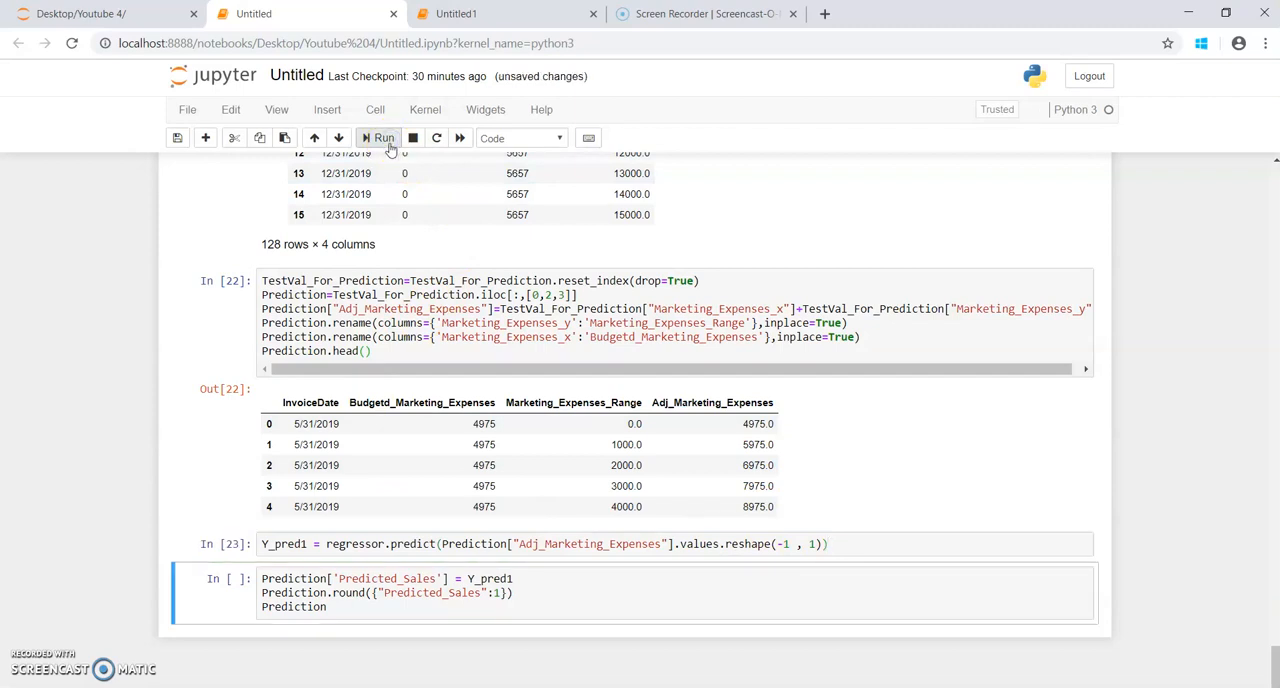
# Step: Run the last cell, which adds Y_pred1 as the Predicted_Sales column and displays the Prediction table
pyautogui.click(463, 611)
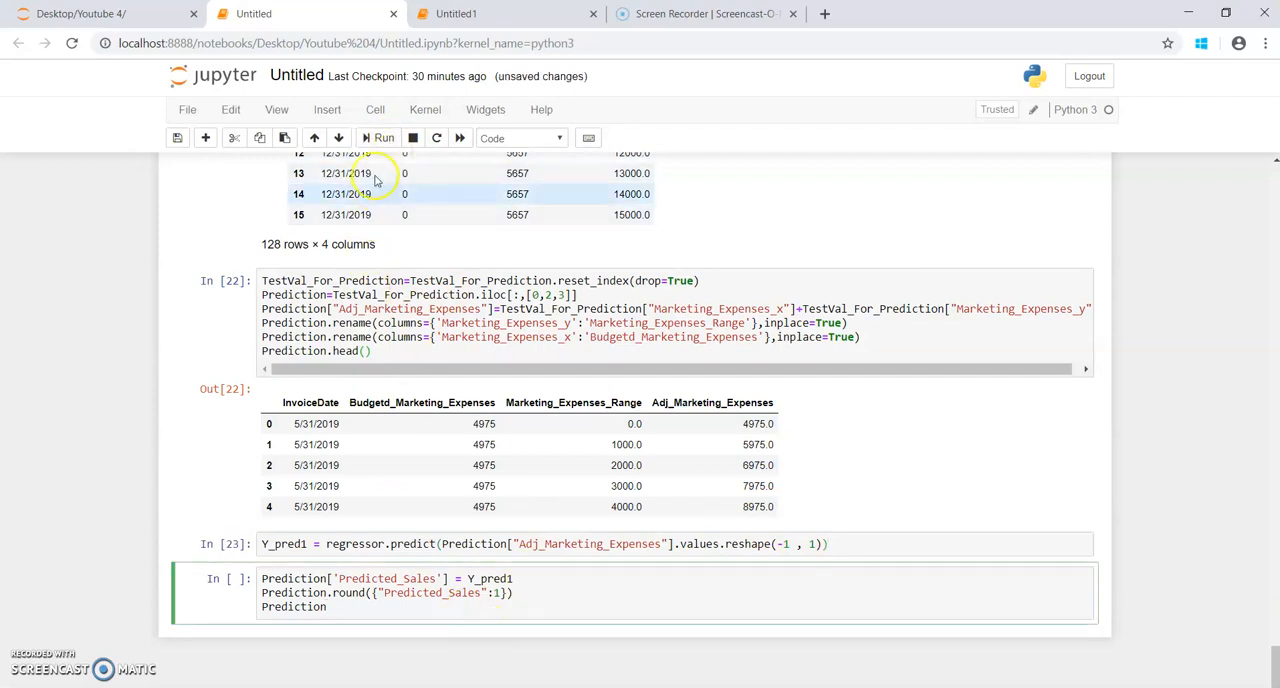
pyautogui.click(384, 145)
pyautogui.scroll(-3, 531, 474)
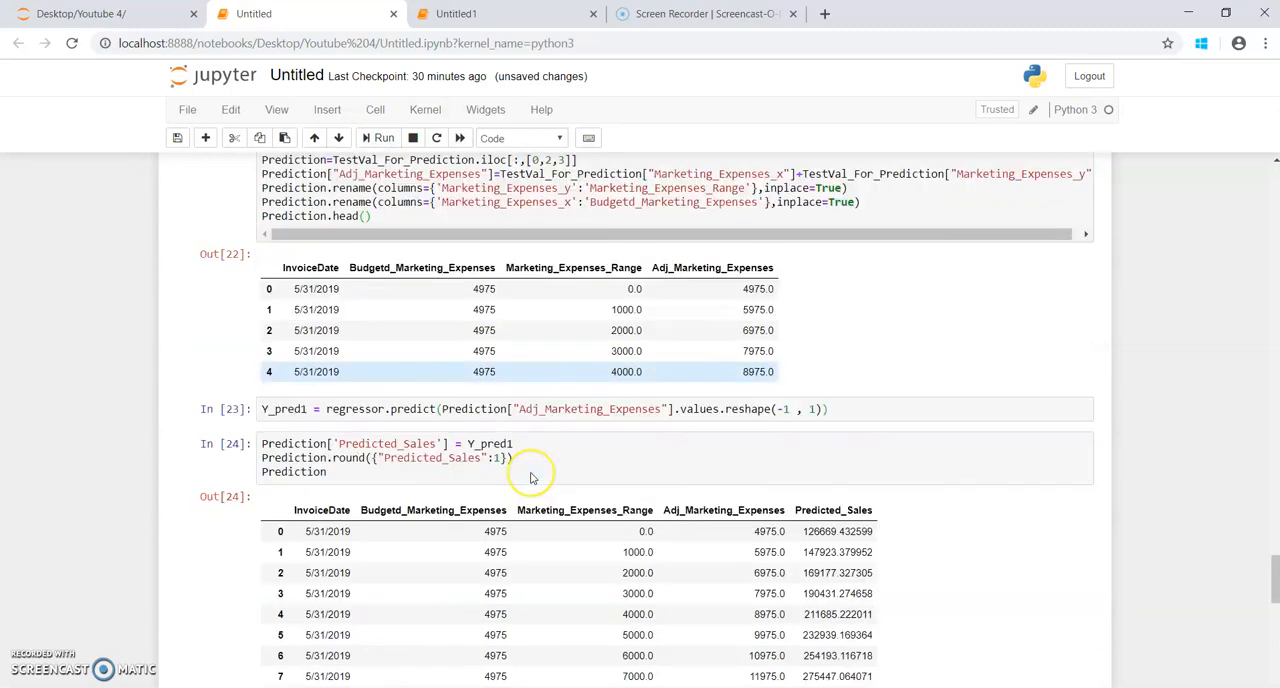
# Step: Compare Predicted_Sales for the 5/31/2019 rows against the budgeted expenses and the Marketing_Expenses_Range increments in the Prediction output
pyautogui.click(318, 390)
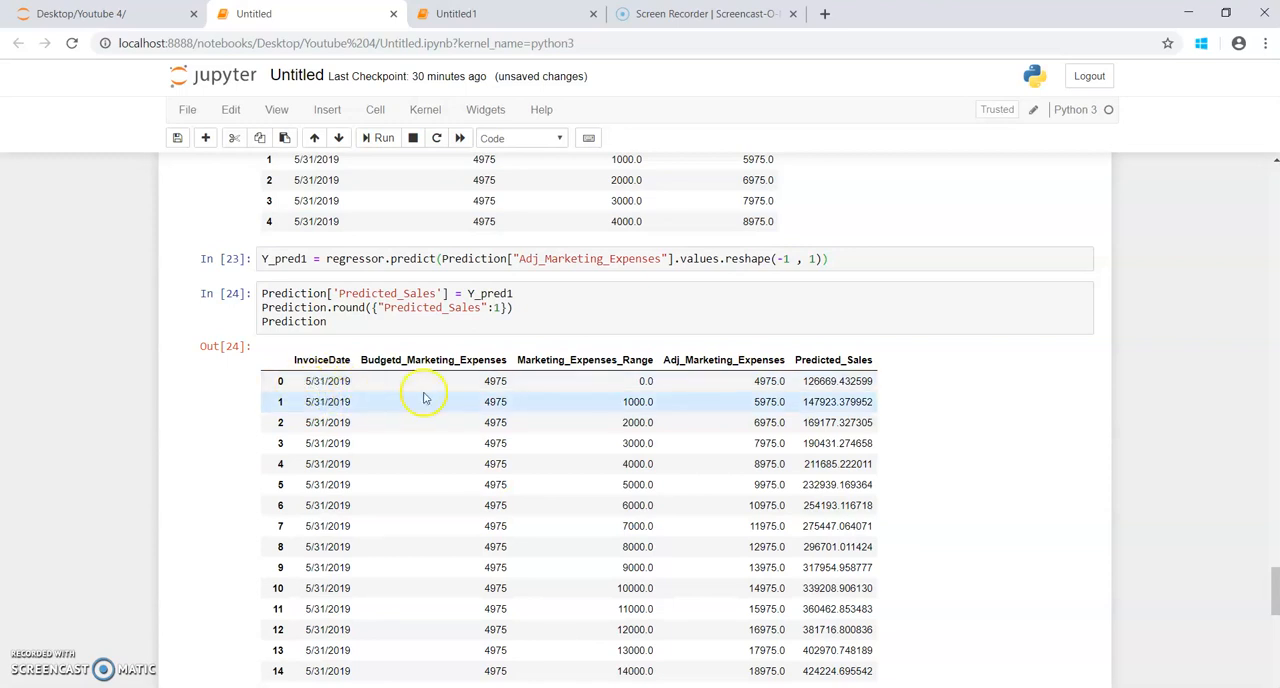
pyautogui.doubleClick(495, 381)
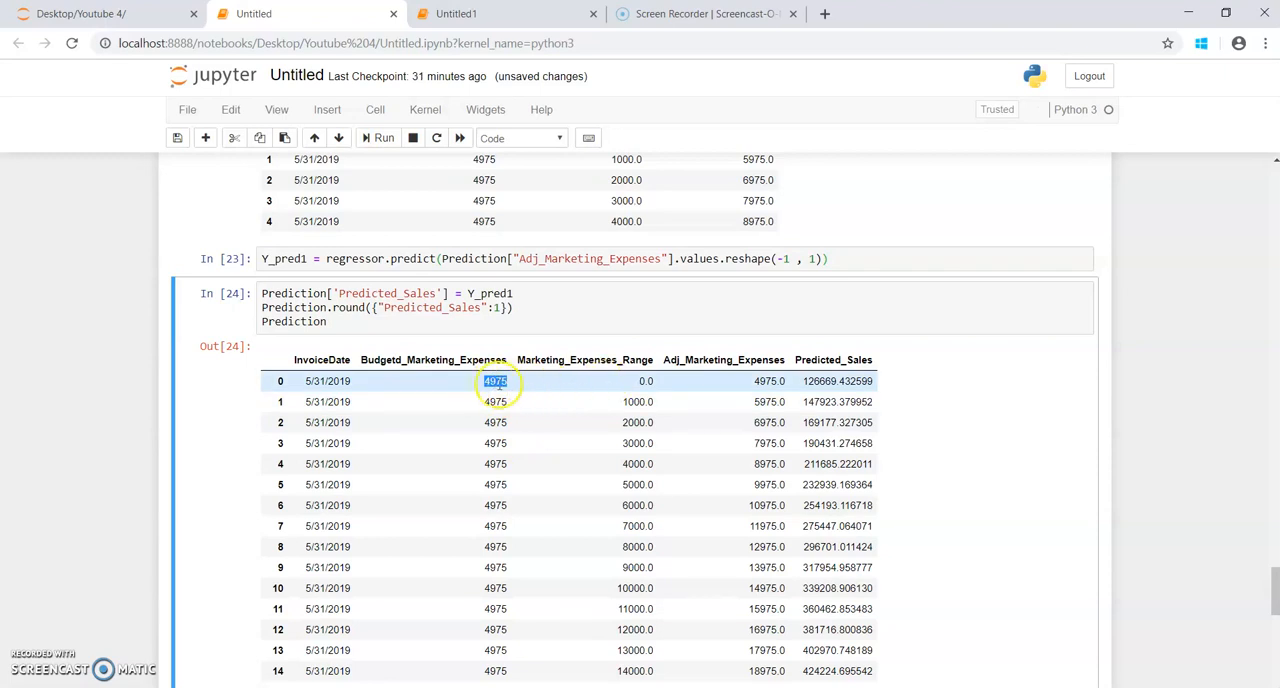
pyautogui.doubleClick(822, 381)
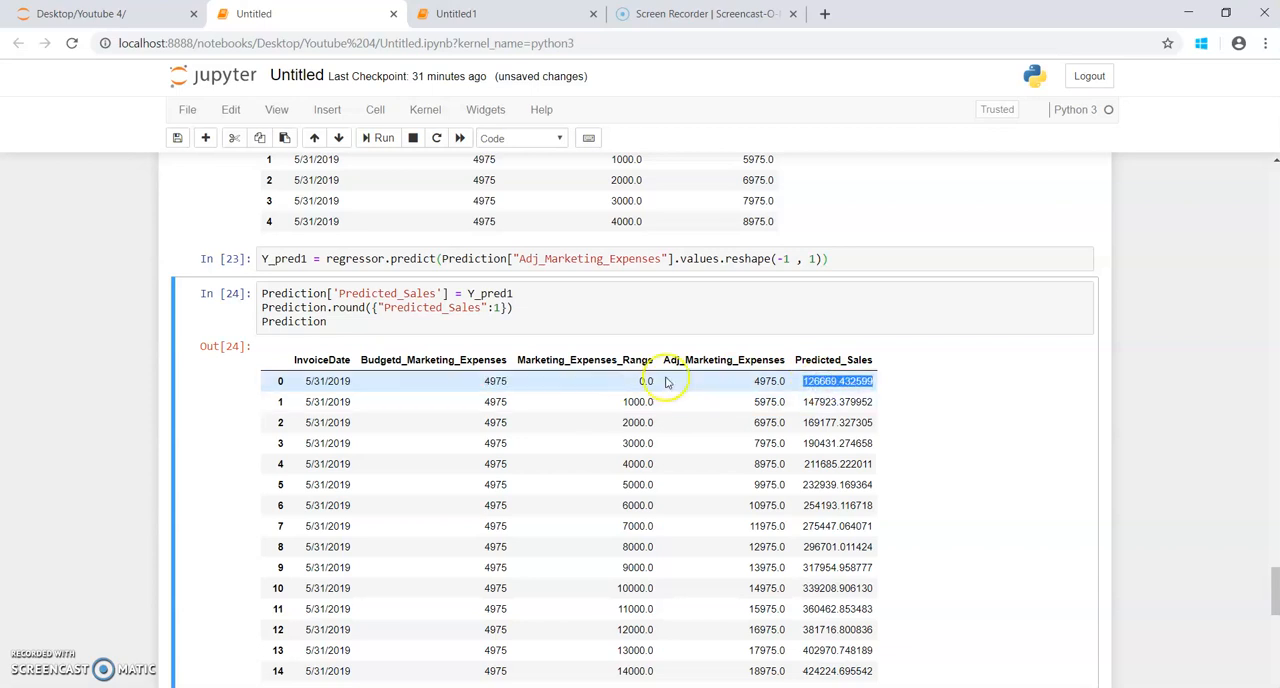
pyautogui.doubleClick(638, 401)
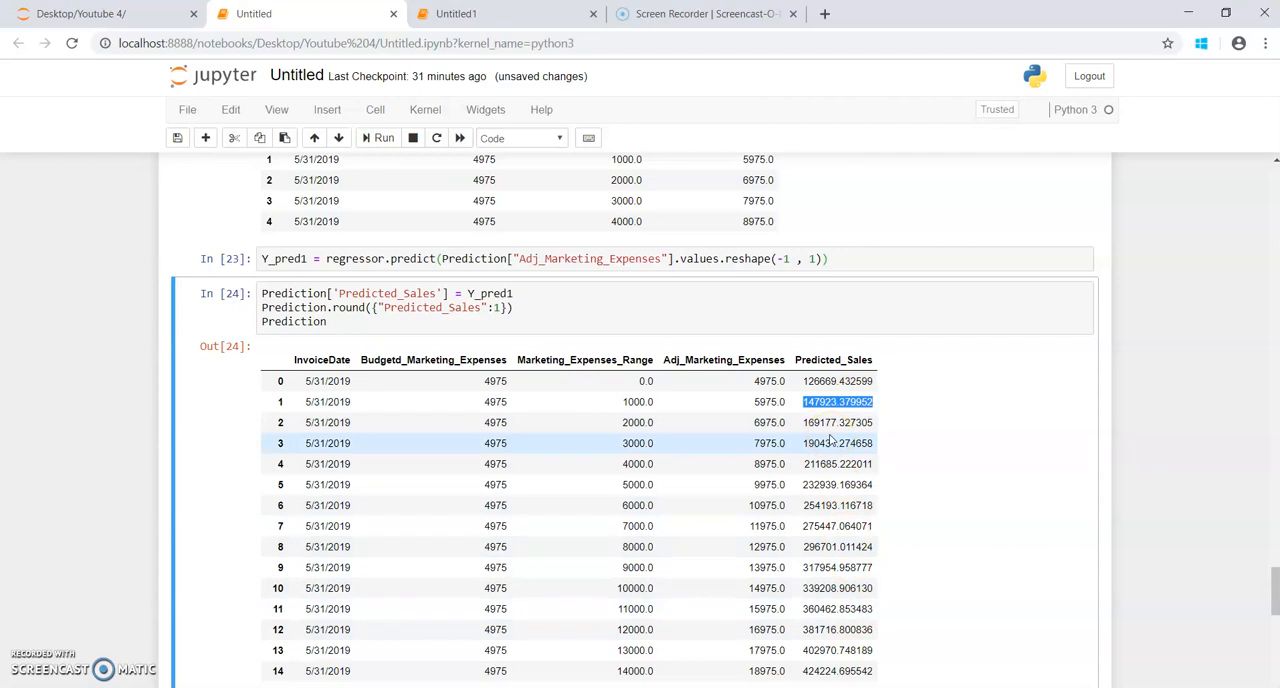
pyautogui.scroll(-6, 830, 440)
pyautogui.scroll(6, 830, 440)
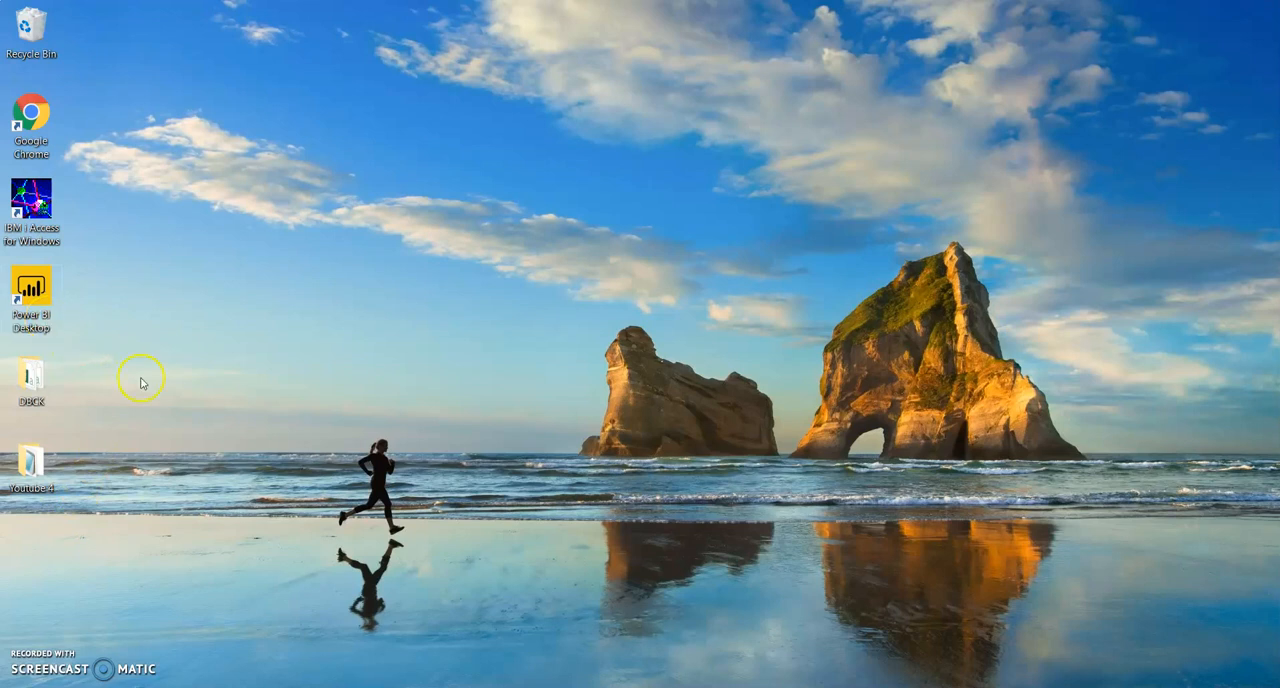
# Step: Launch Power BI Desktop from the desktop and dismiss its start screen to reach a blank report
pyautogui.doubleClick(46, 323)
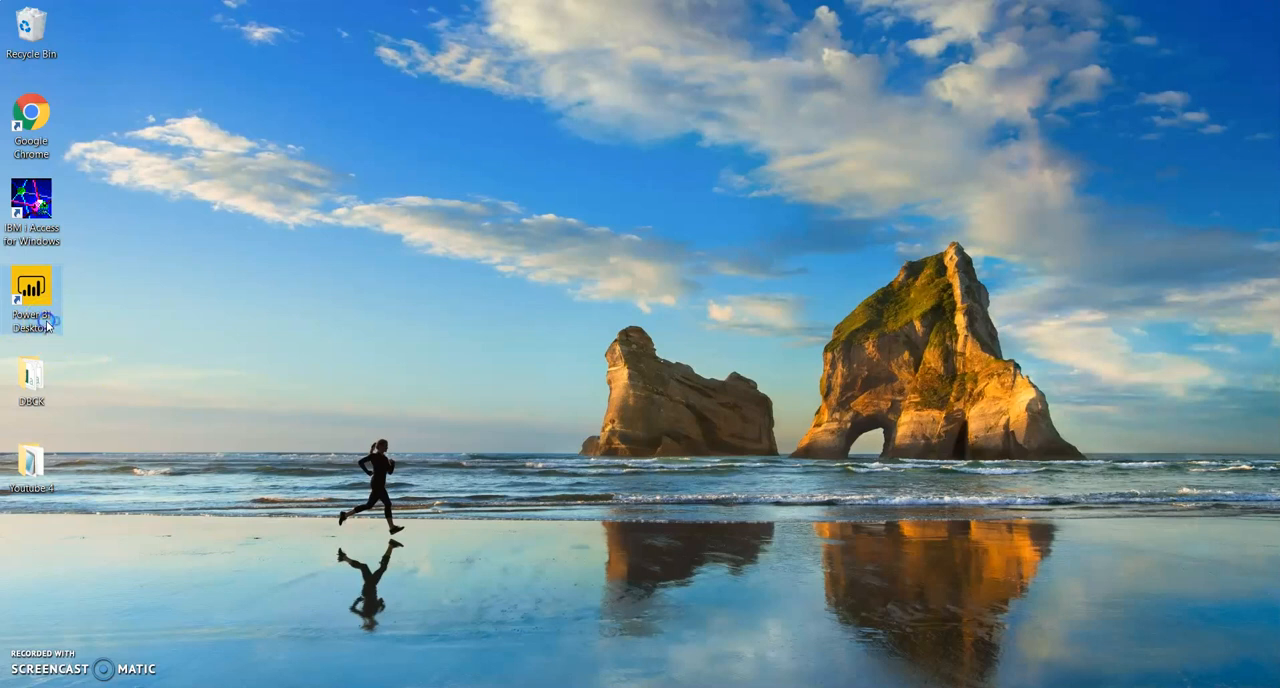
pyautogui.click(337, 342)
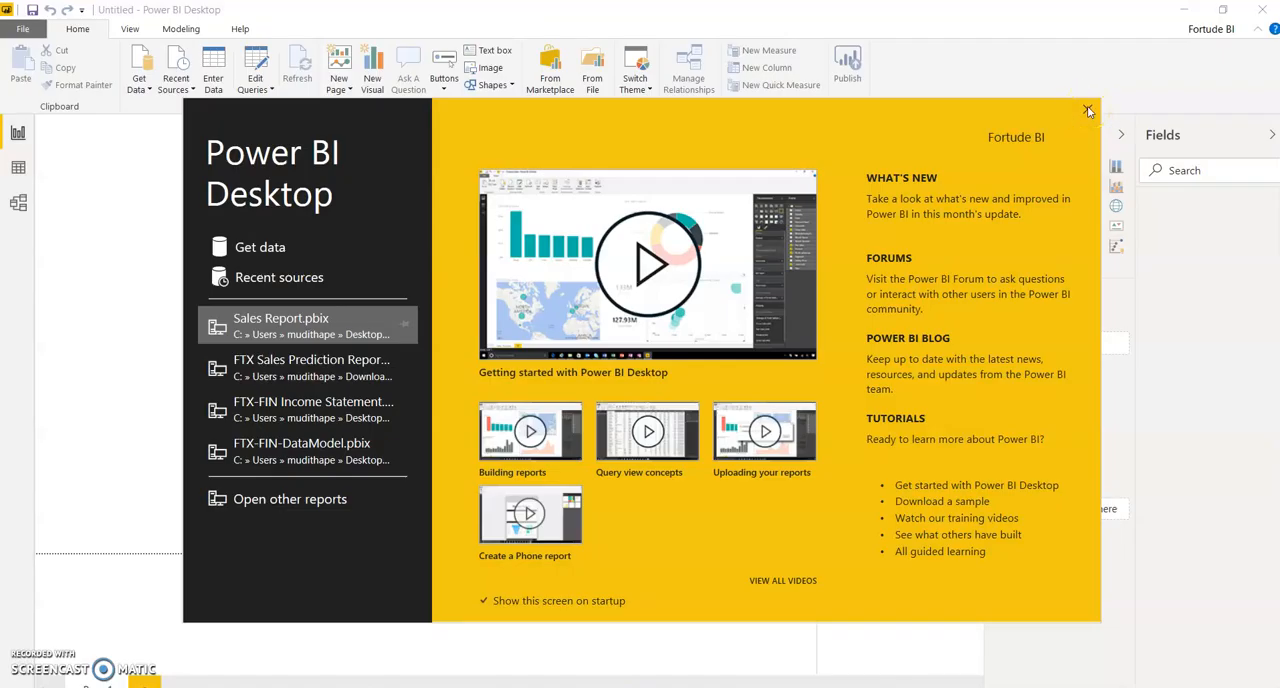
pyautogui.click(1088, 111)
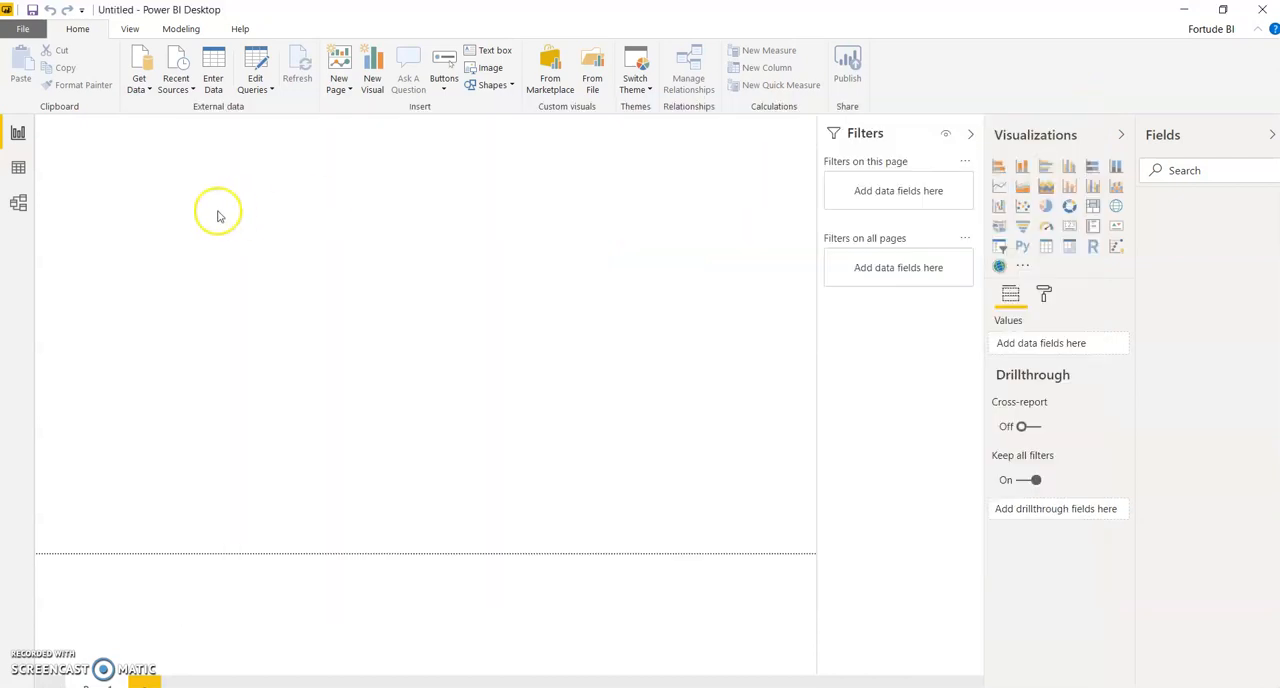
# Step: Connect to a new Python script data source from the Other category of the full Get Data list
pyautogui.click(144, 92)
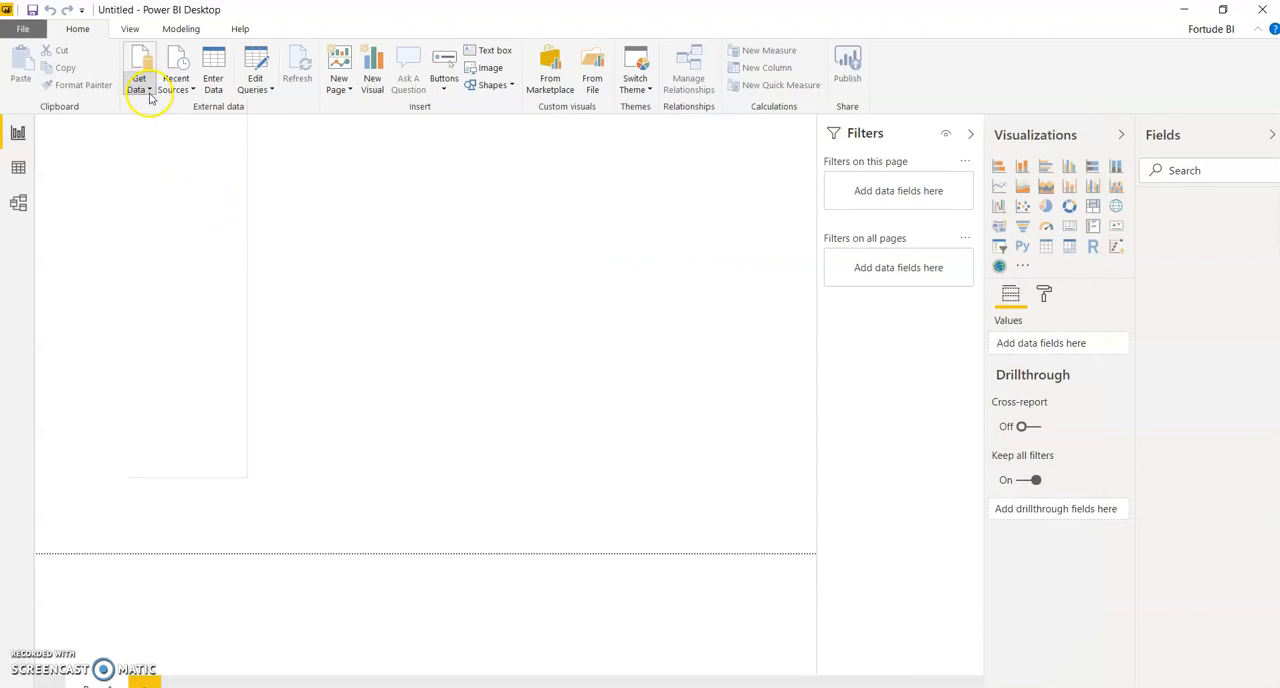
pyautogui.click(145, 90)
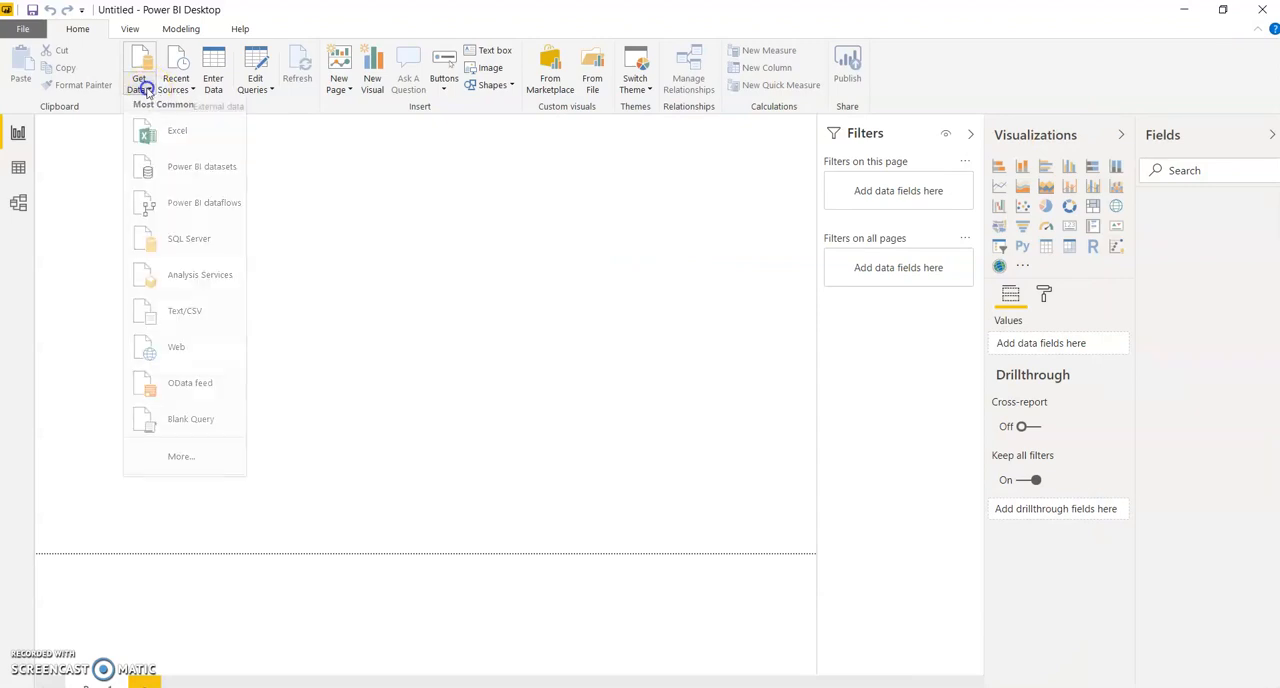
pyautogui.click(145, 90)
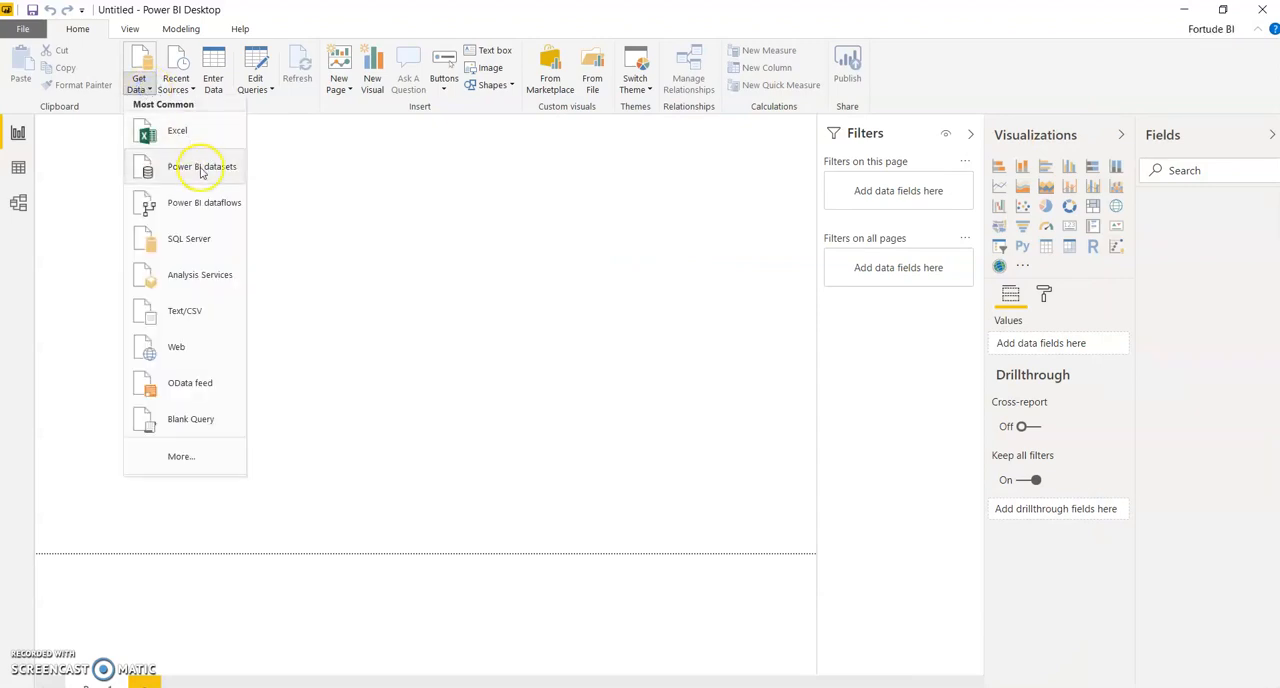
pyautogui.click(213, 457)
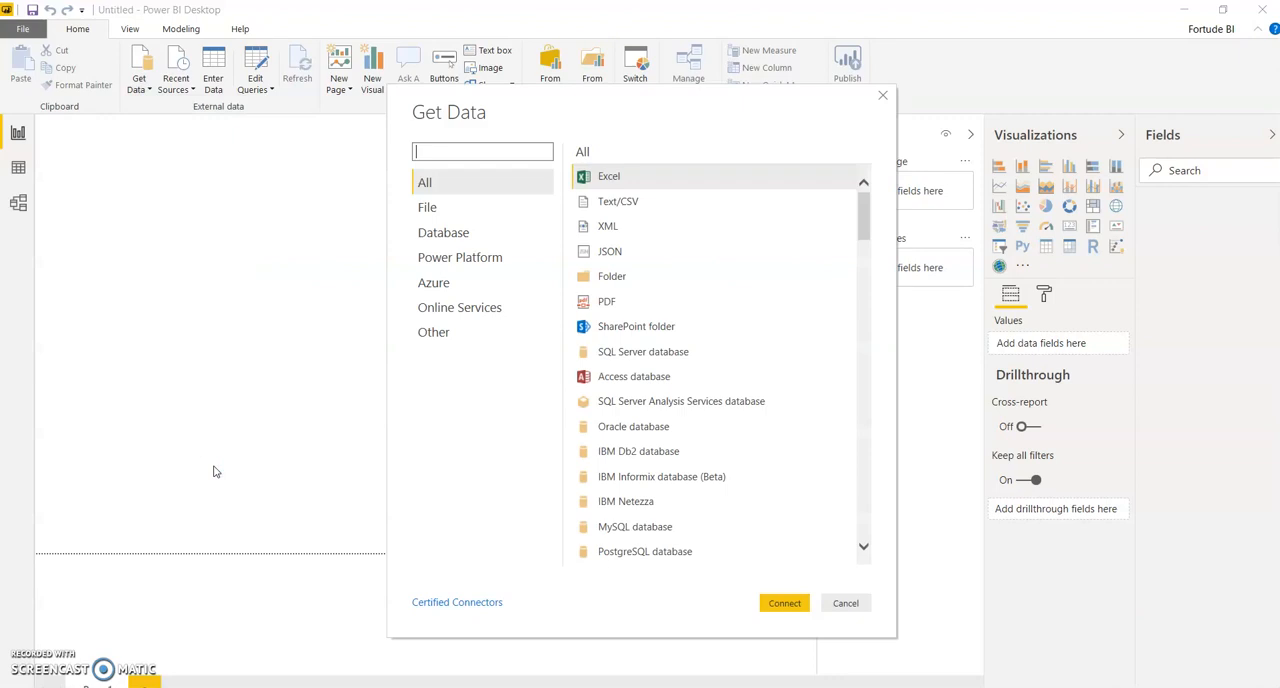
pyautogui.click(436, 334)
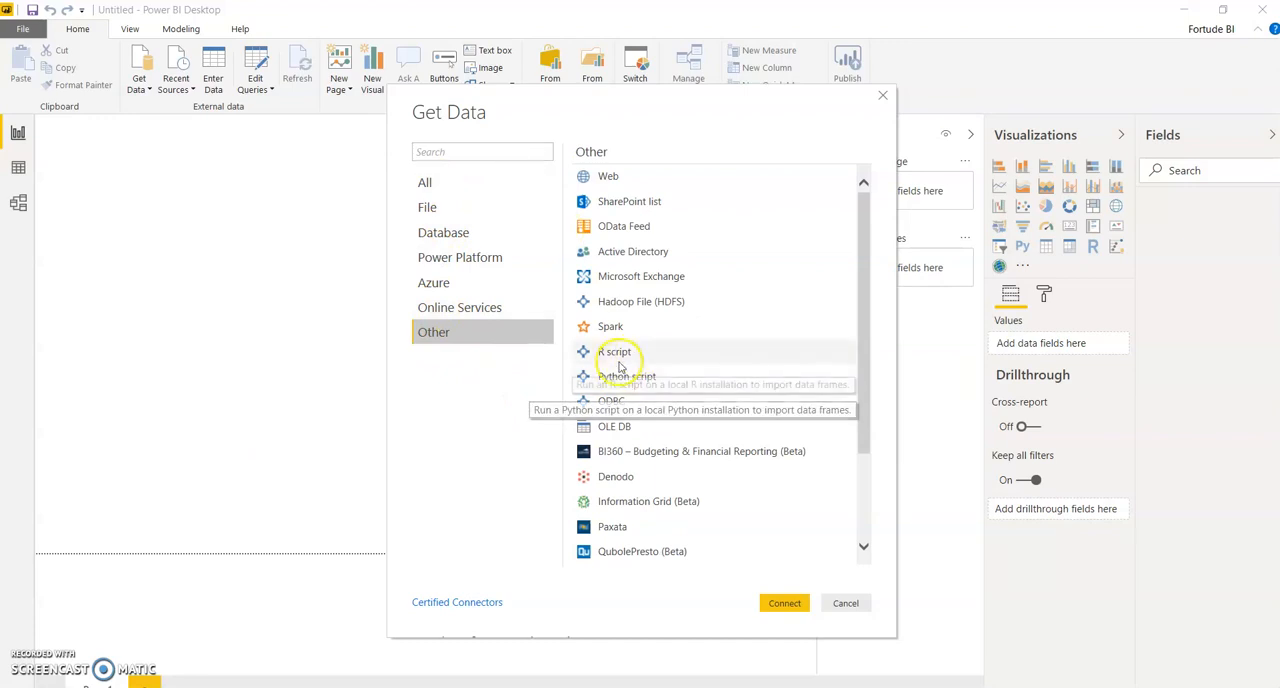
pyautogui.click(600, 384)
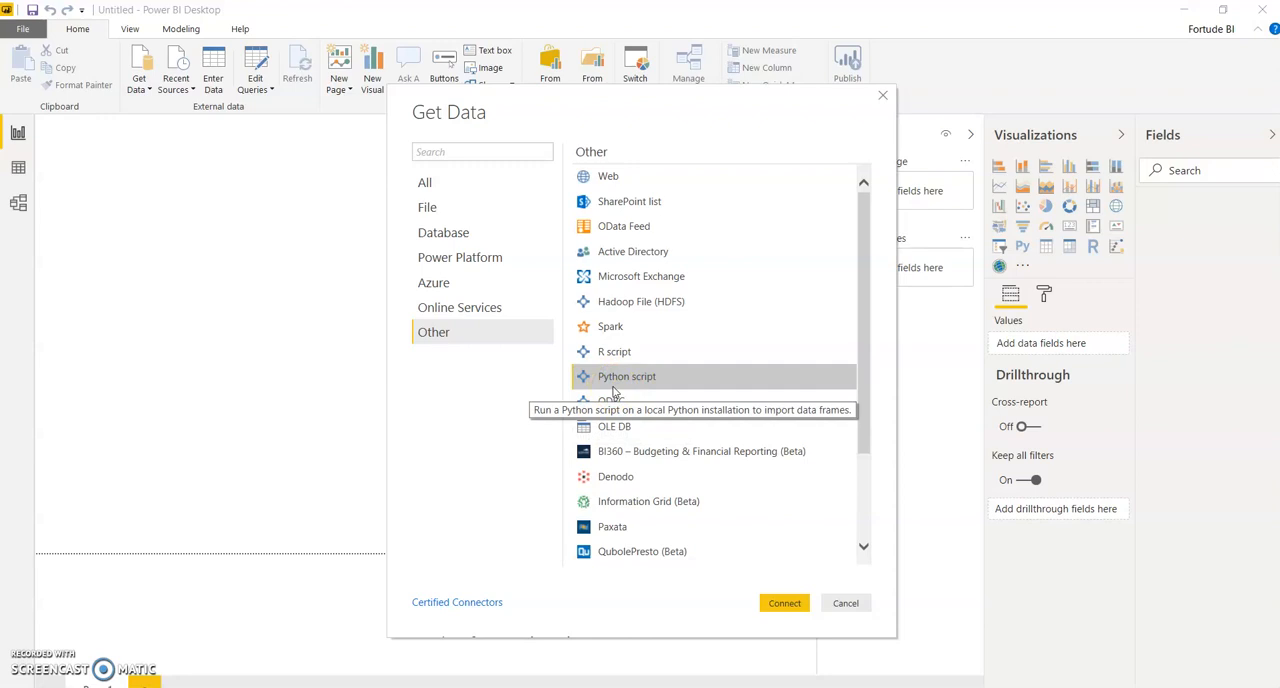
pyautogui.click(782, 603)
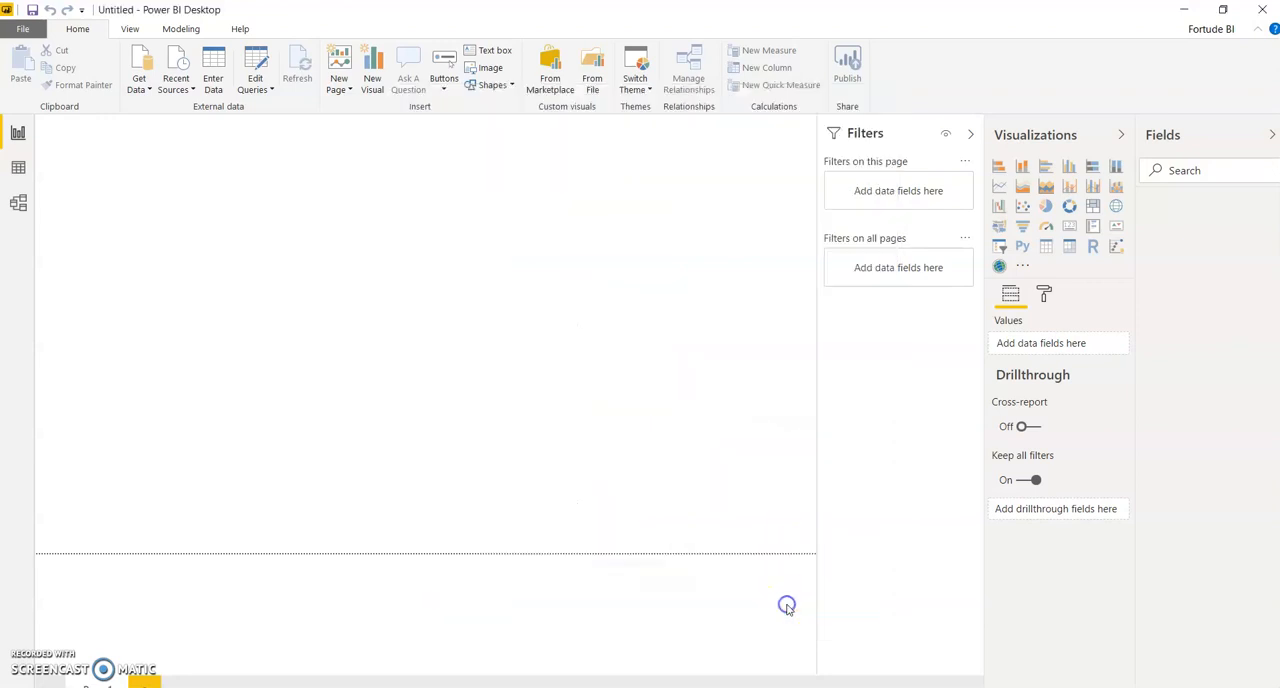
# Step: Paste the copied sales prediction code into the Python script source
pyautogui.click(451, 313)
pyautogui.rightClick(427, 283)
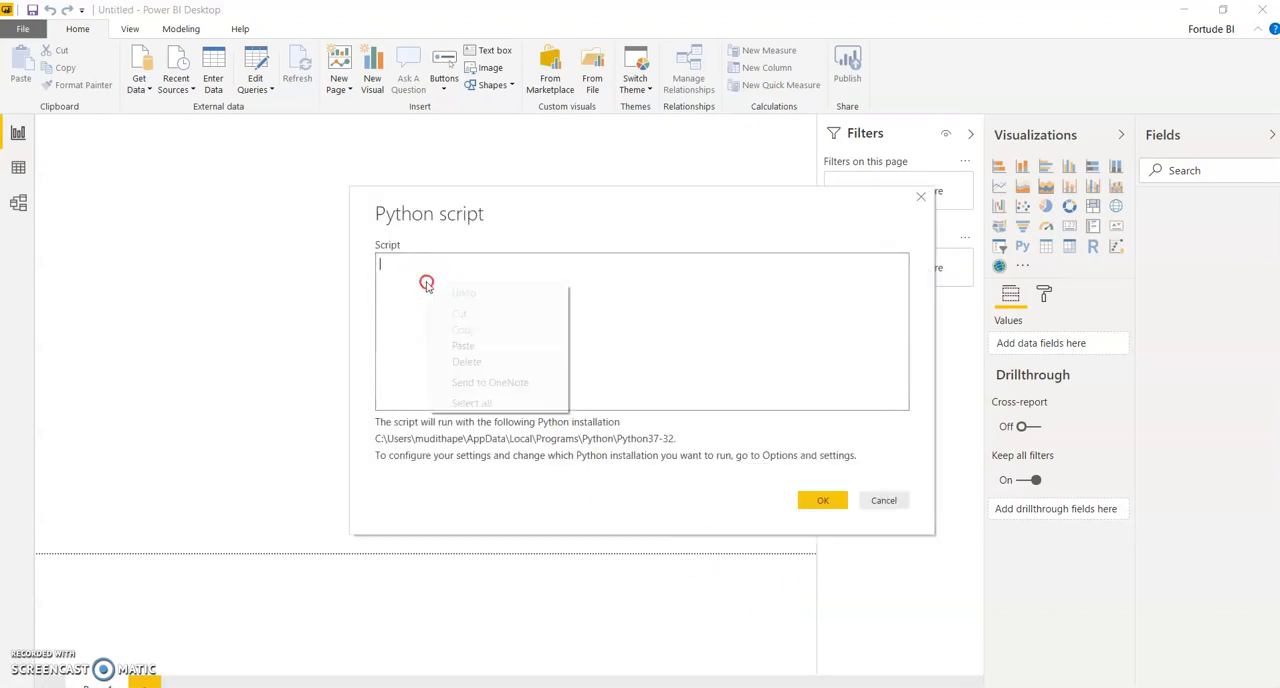
pyautogui.click(463, 345)
# Step: Review the pasted script's library imports, Sales.csv loading, train/test split, regression training and marketing expense range code
pyautogui.scroll(10, 455, 362)
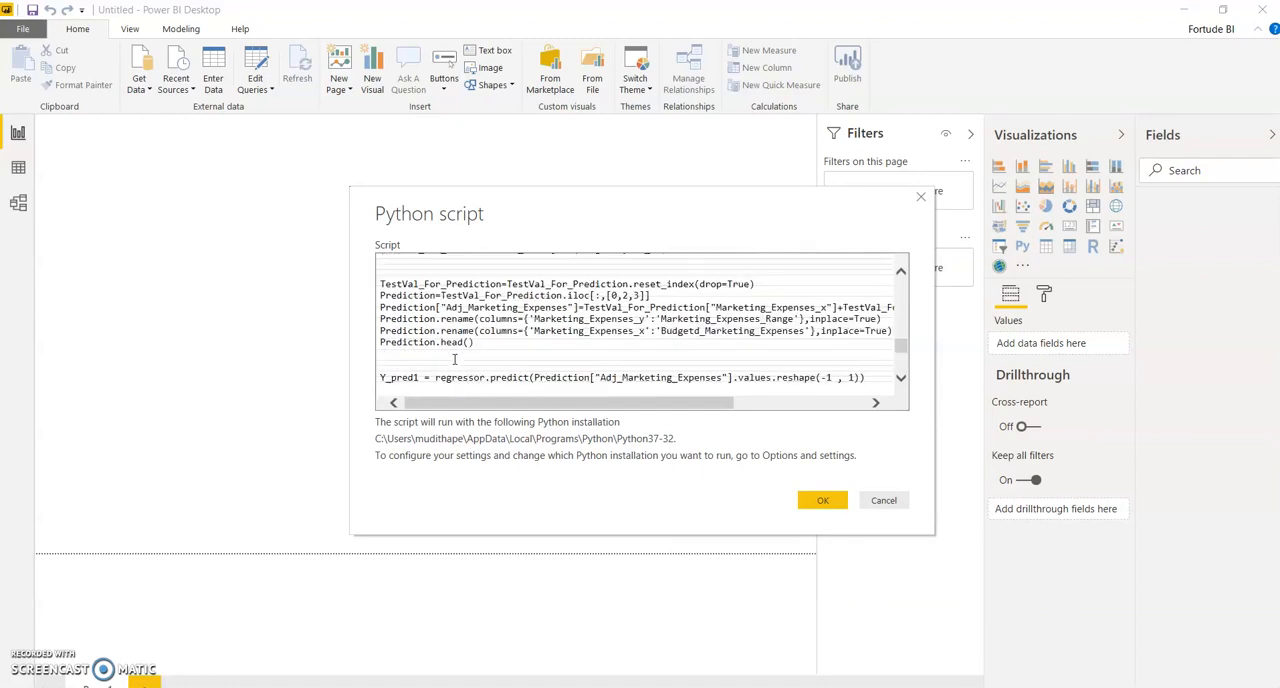
pyautogui.scroll(6, 455, 360)
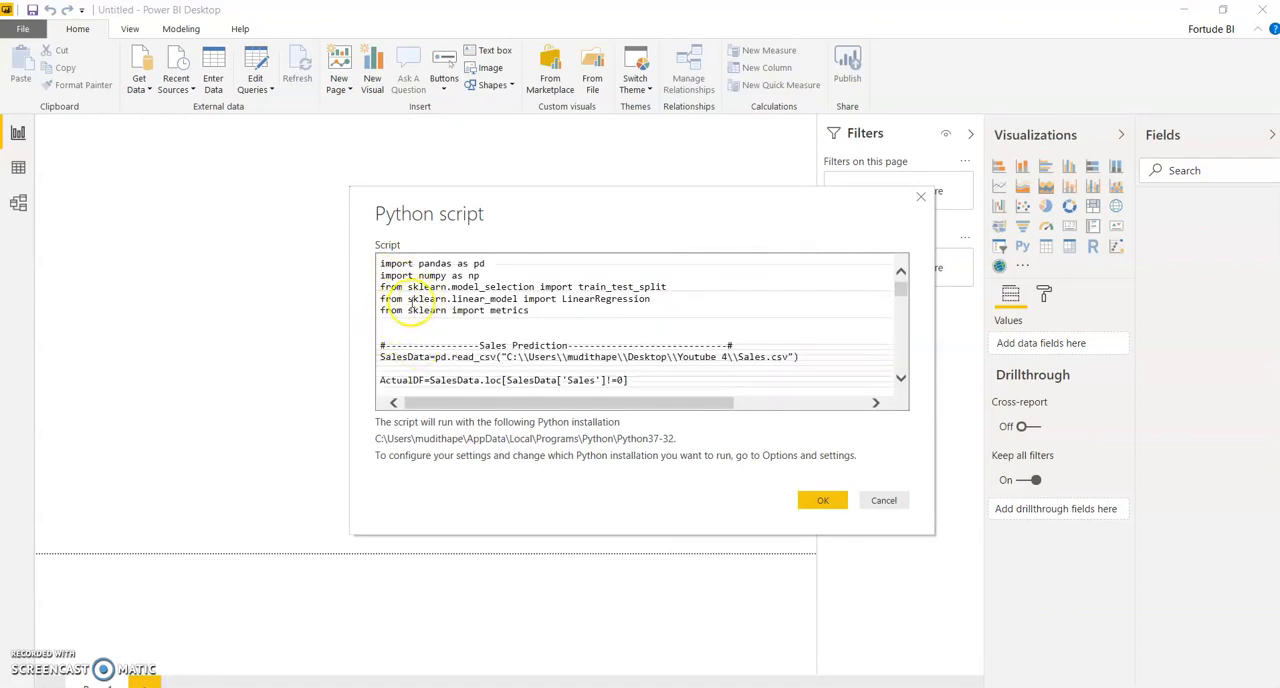
pyautogui.scroll(-4, 455, 342)
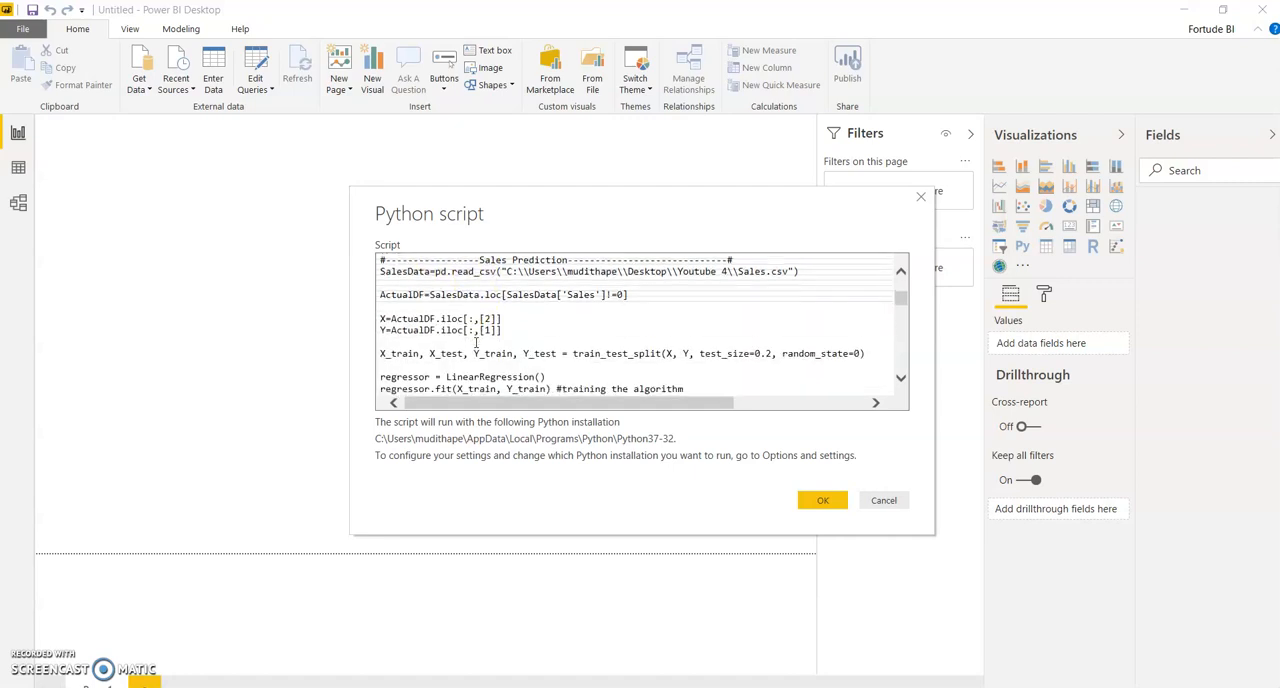
pyautogui.click(391, 286)
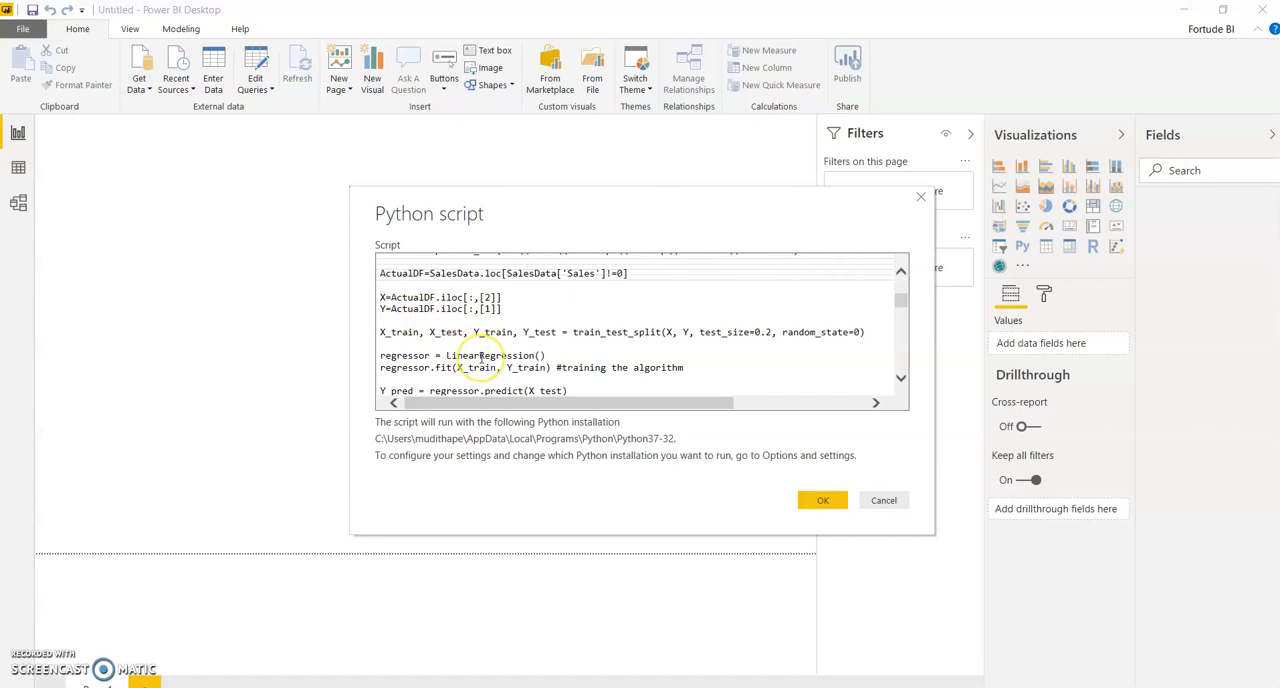
pyautogui.scroll(1, 481, 357)
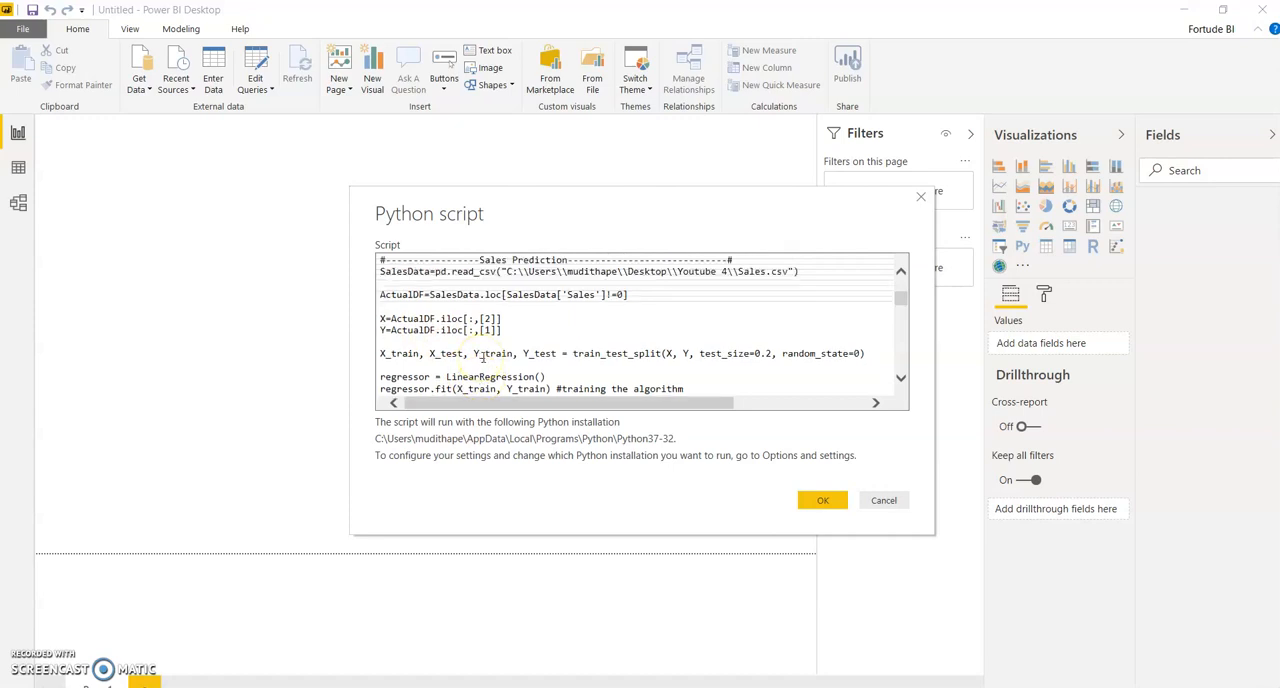
pyautogui.scroll(2, 483, 357)
pyautogui.scroll(-5, 483, 357)
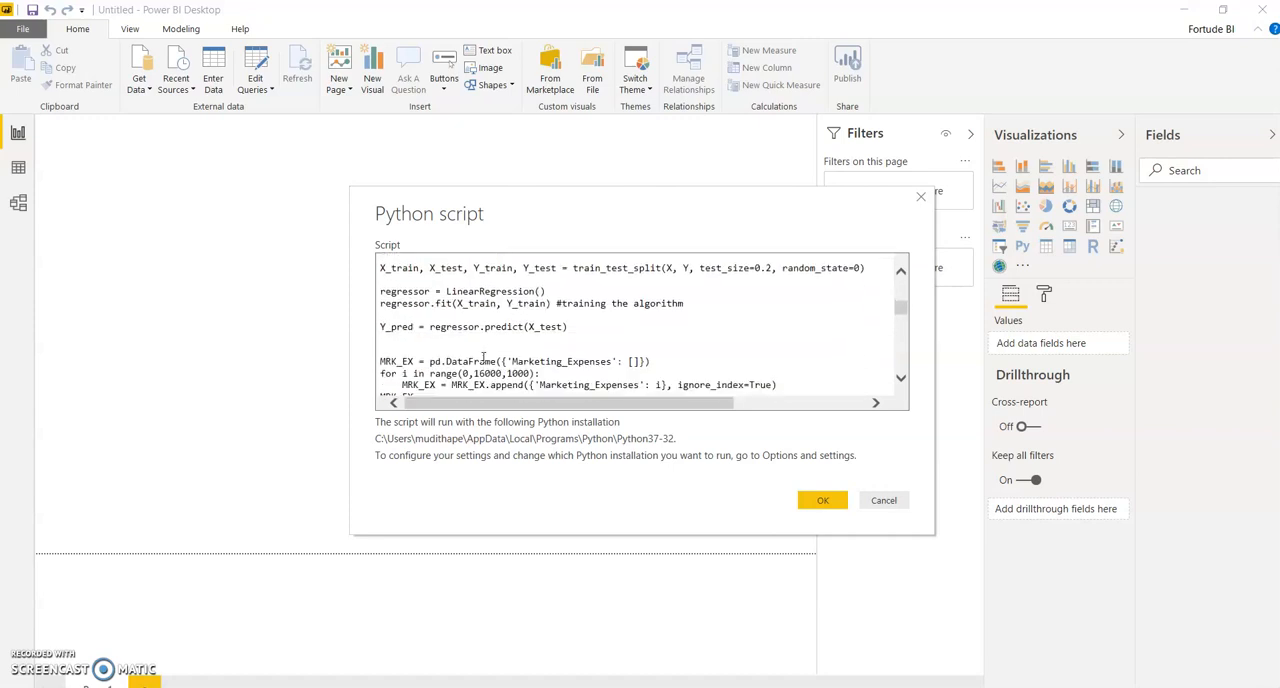
pyautogui.scroll(-3, 483, 357)
pyautogui.scroll(4, 483, 357)
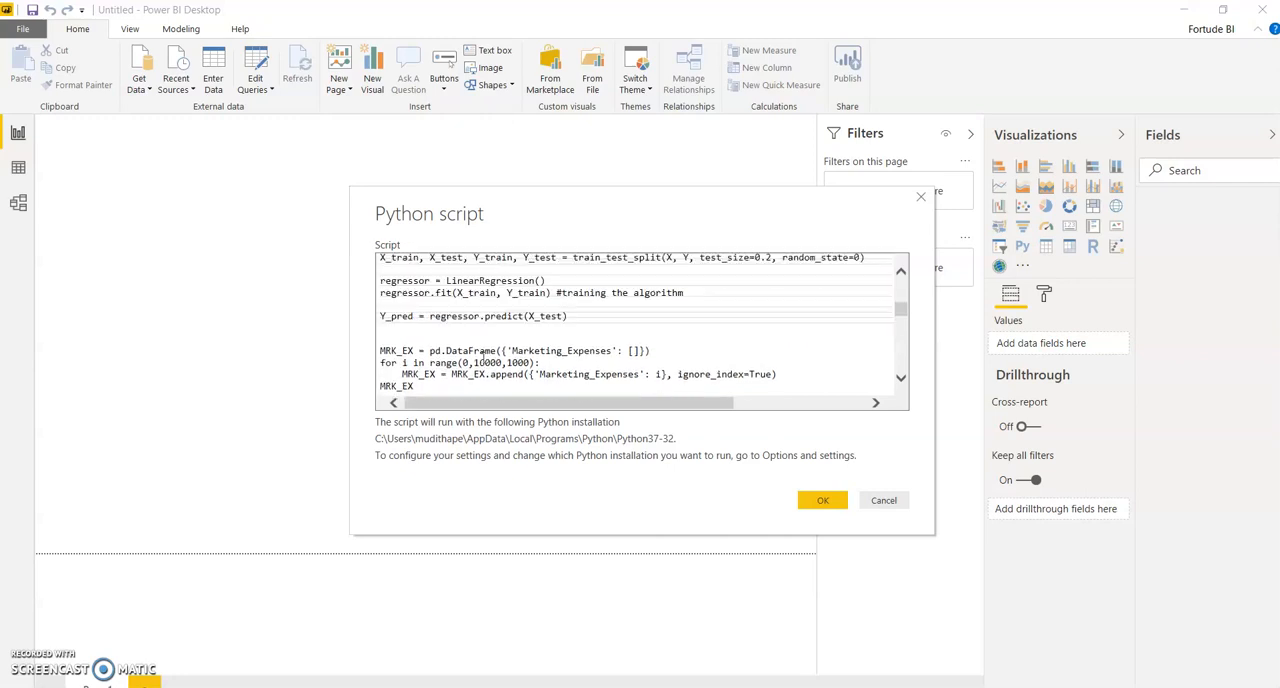
pyautogui.scroll(3, 483, 357)
pyautogui.scroll(-1, 483, 357)
pyautogui.scroll(1, 483, 357)
pyautogui.scroll(-4, 483, 357)
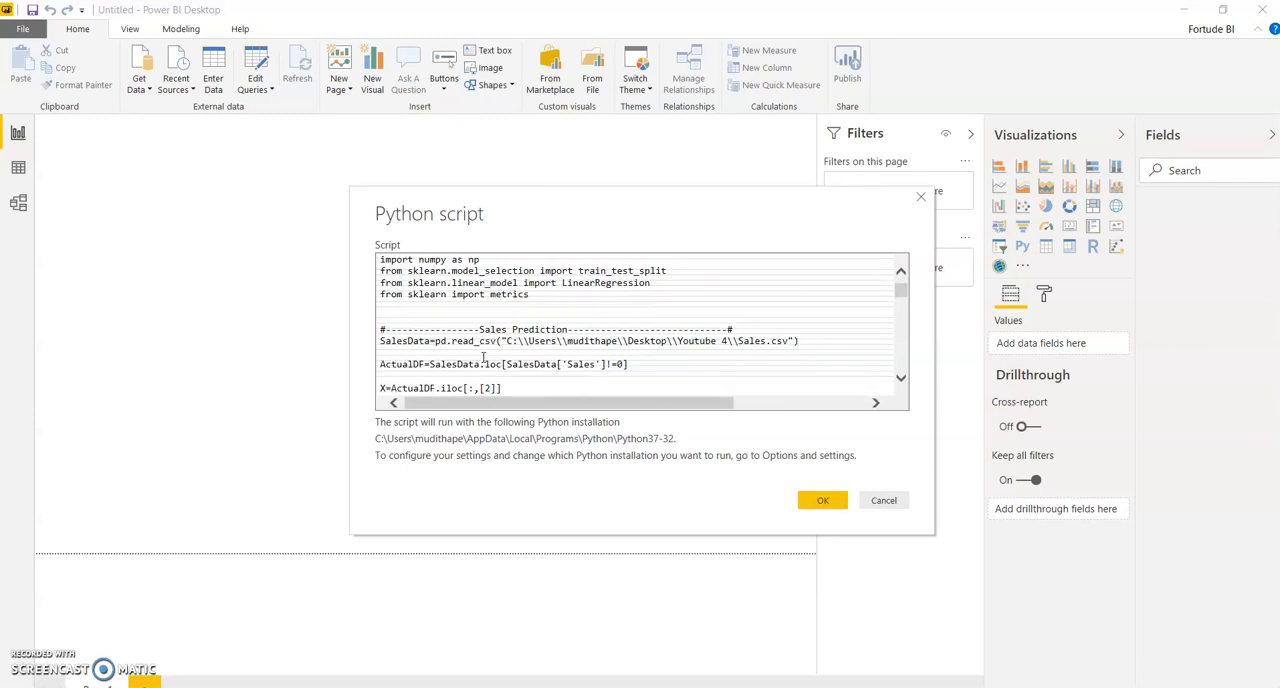
pyautogui.scroll(-2, 483, 357)
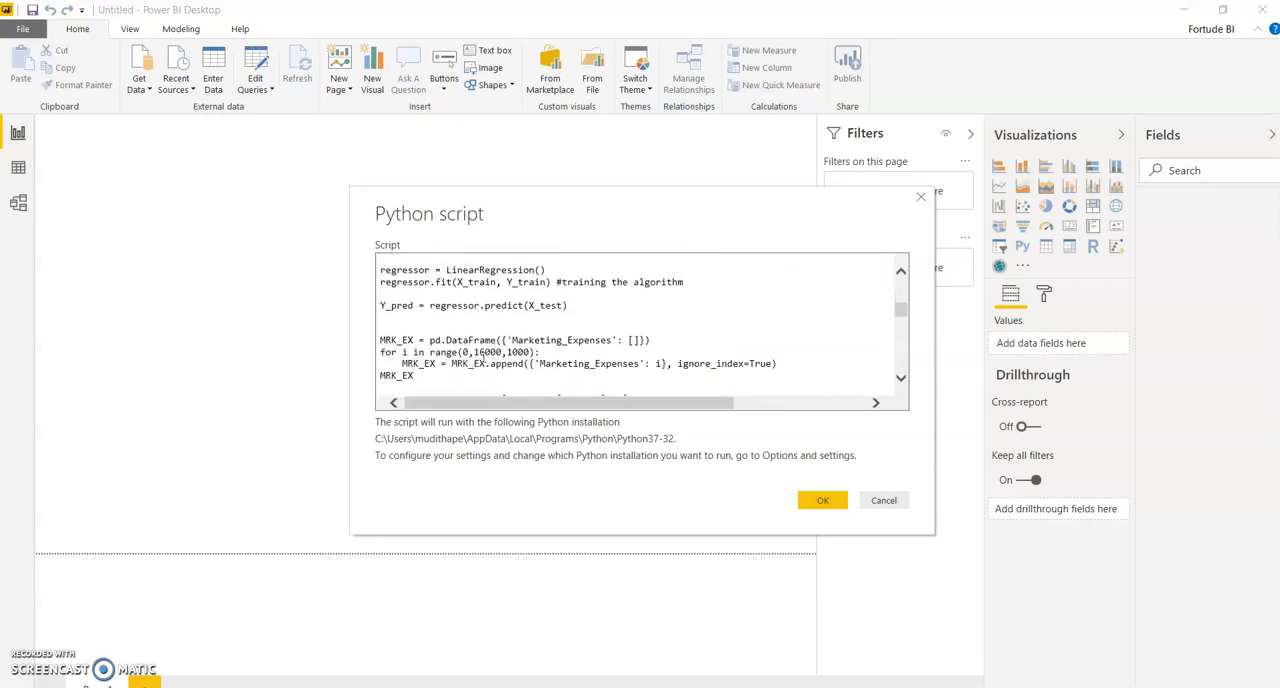
pyautogui.scroll(6, 483, 357)
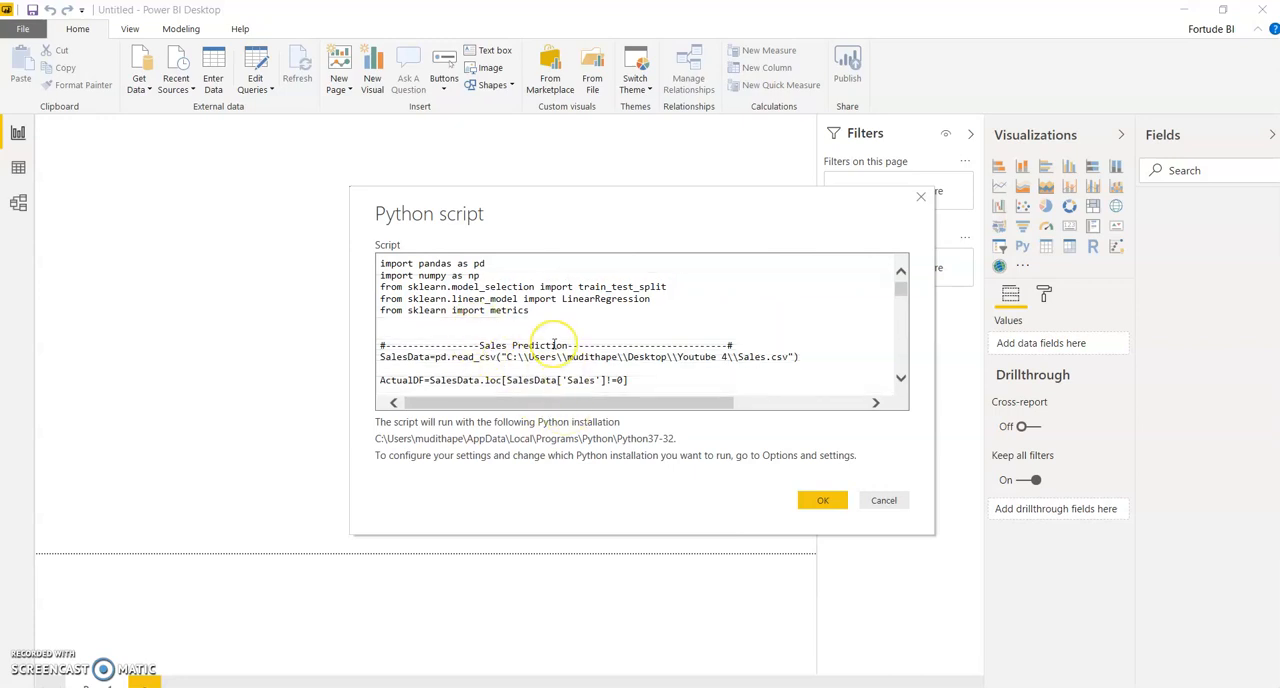
pyautogui.scroll(-2, 555, 346)
pyautogui.scroll(-1, 554, 346)
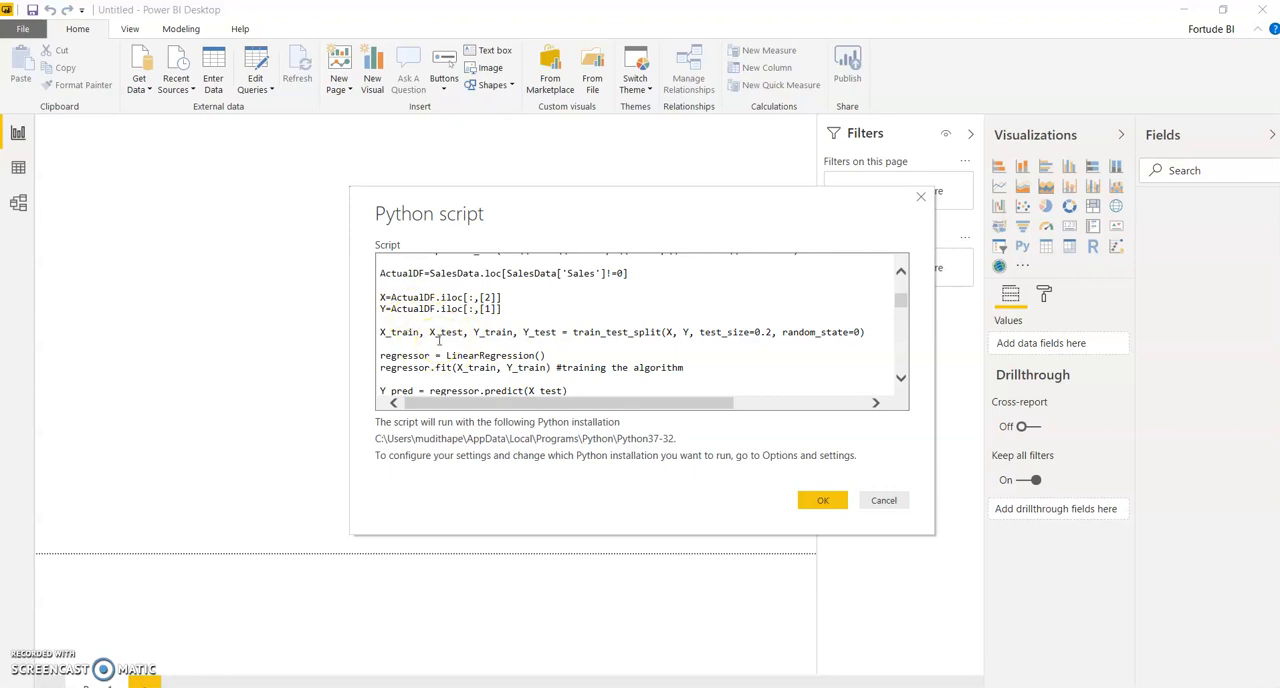
pyautogui.scroll(2, 440, 338)
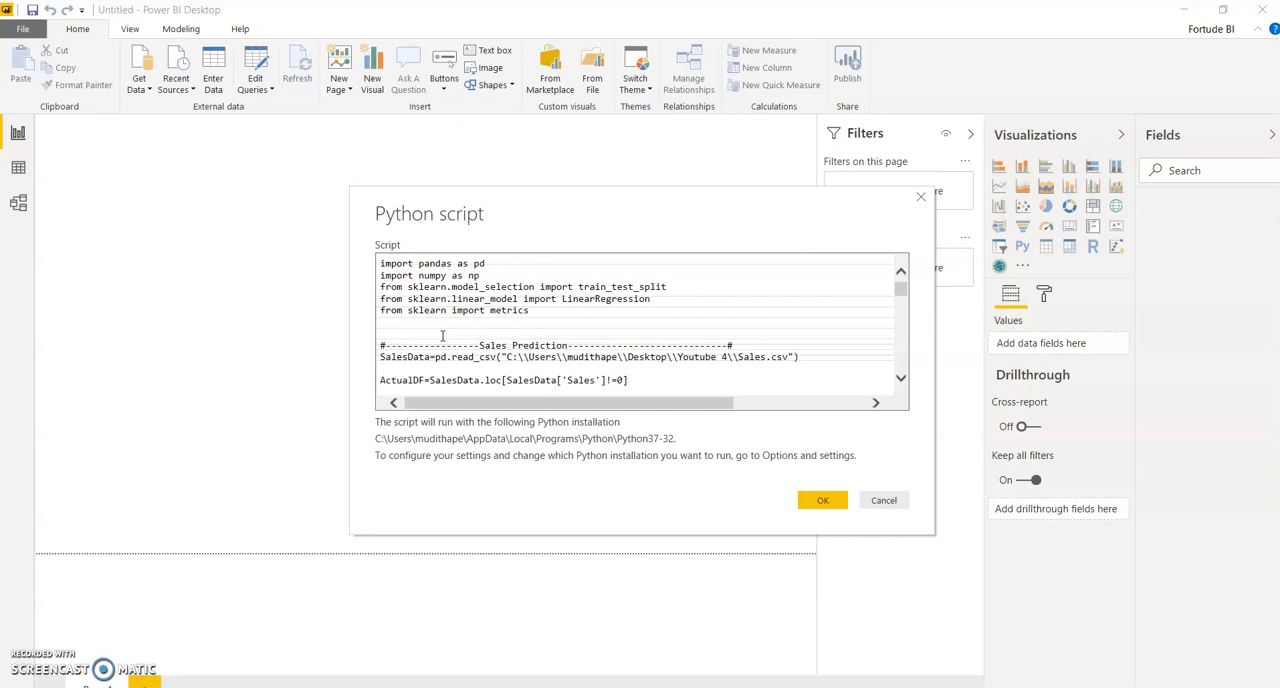
# Step: Run the Python script and load only its Prediction table into the report
pyautogui.click(821, 500)
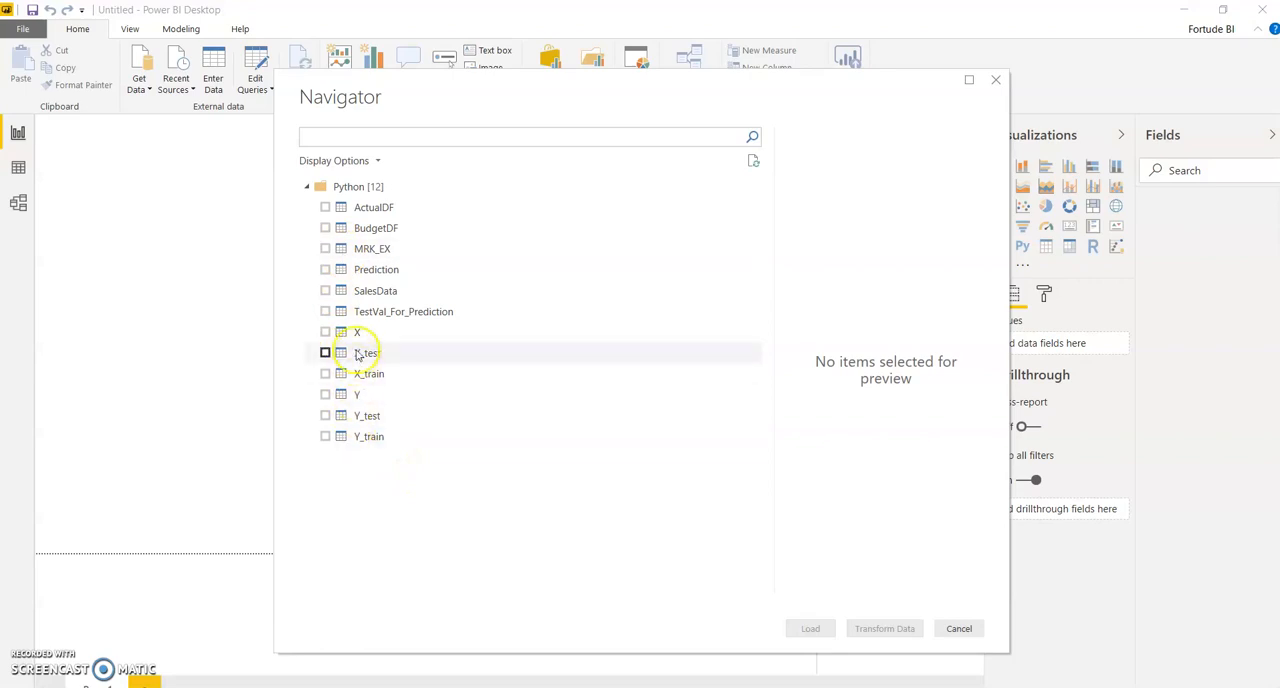
pyautogui.click(325, 270)
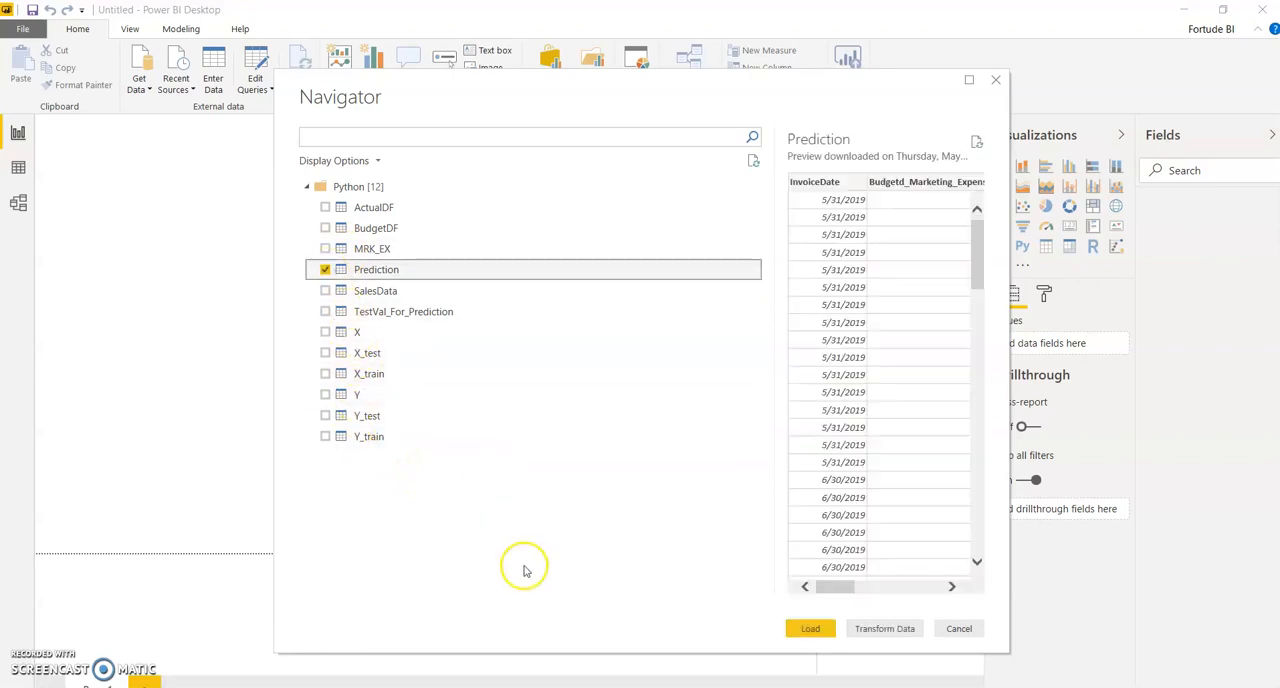
pyautogui.moveTo(837, 588)
pyautogui.mouseDown()
pyautogui.moveTo(944, 591)
pyautogui.moveTo(815, 592)
pyautogui.mouseUp()
pyautogui.click(810, 628)
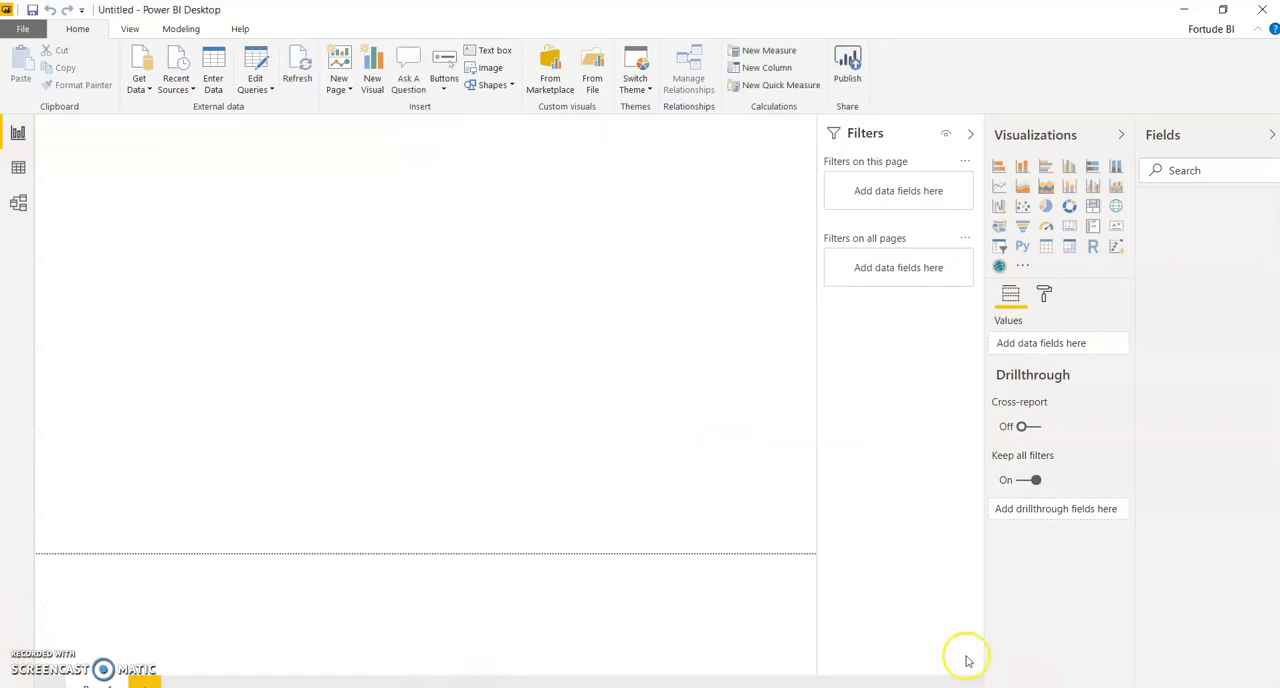
pyautogui.doubleClick(94, 323)
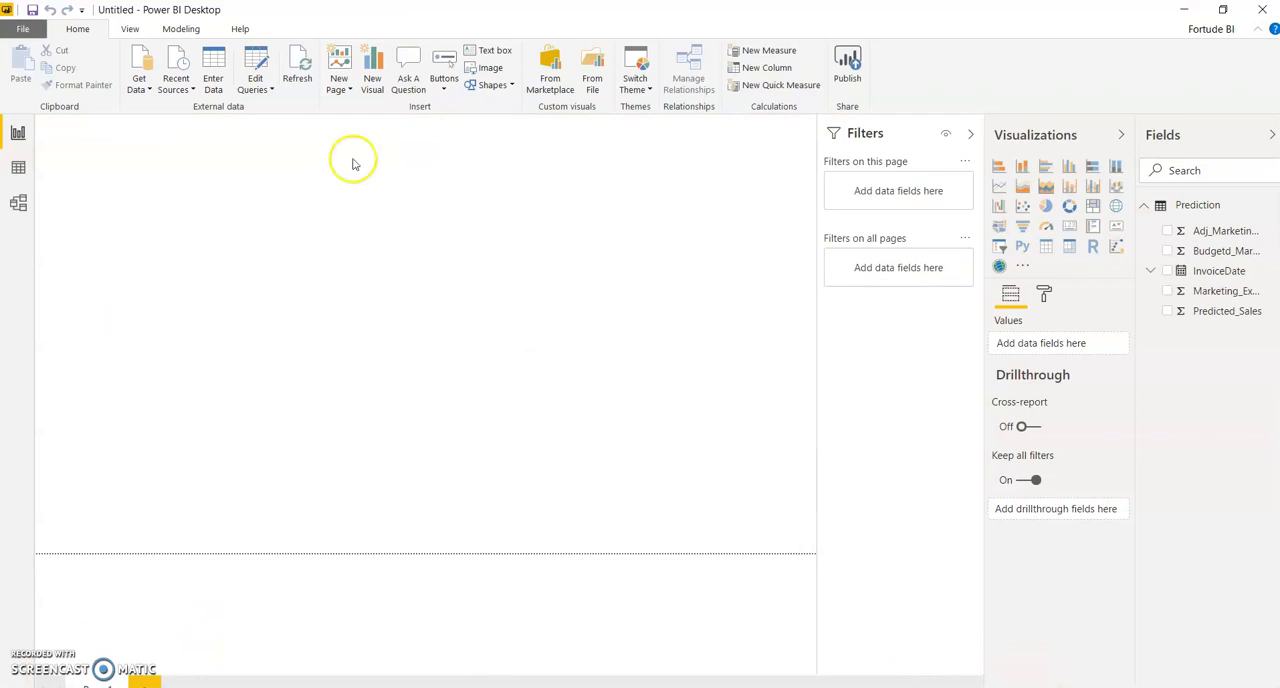
pyautogui.click(1221, 11)
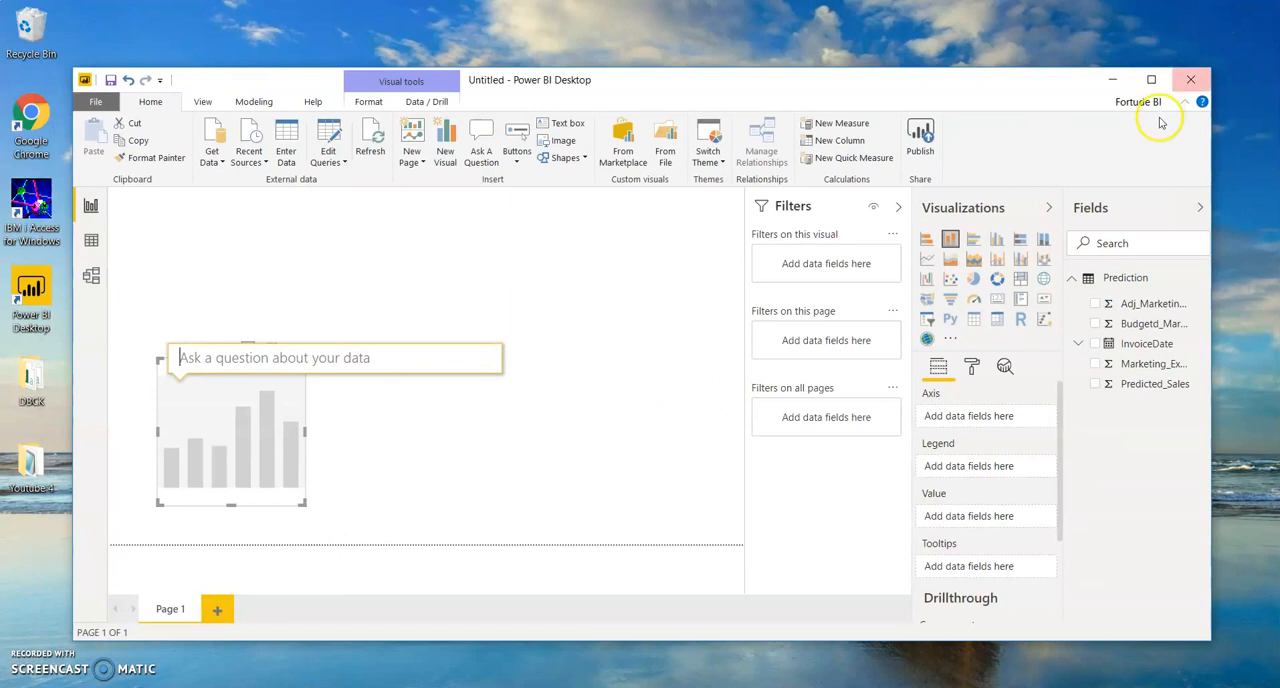
pyautogui.click(1153, 80)
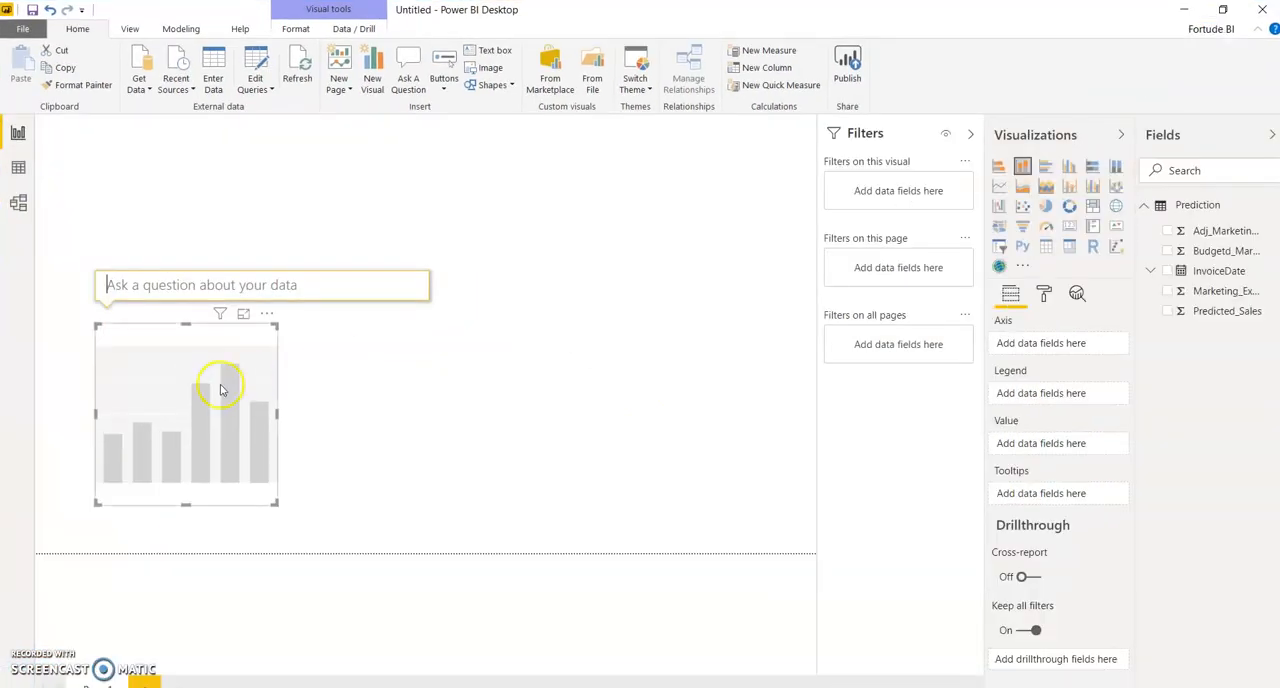
pyautogui.click(440, 480)
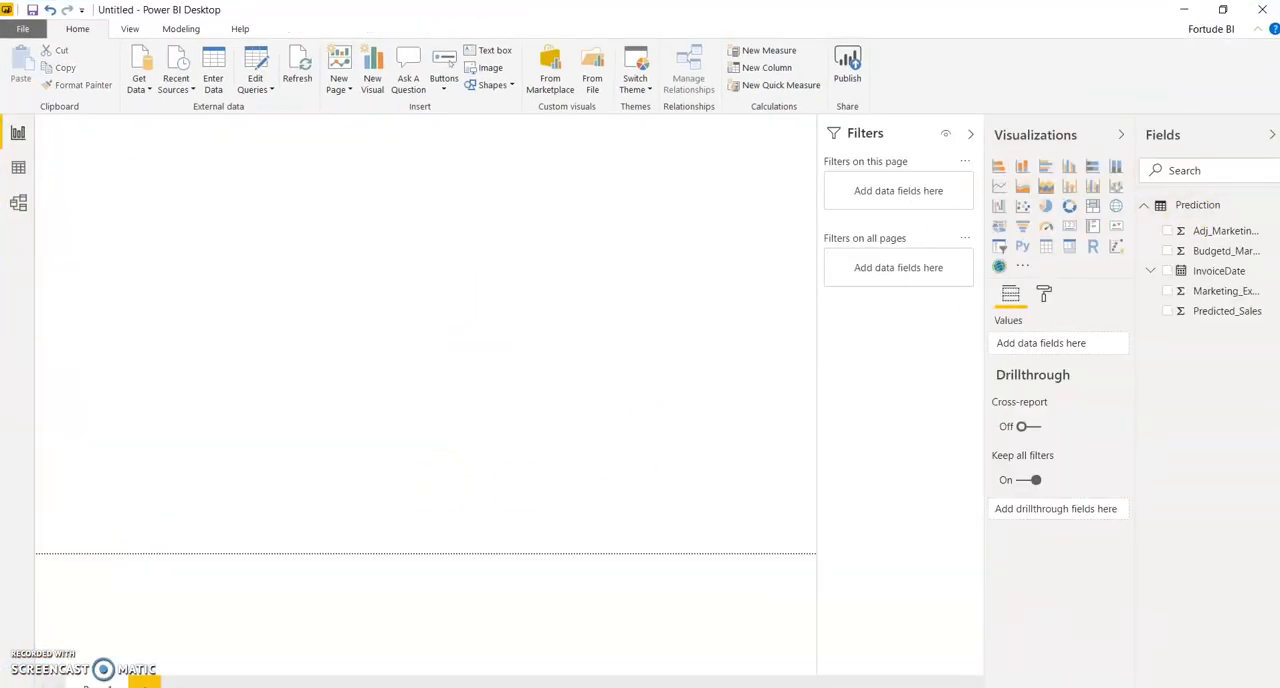
# Step: Examine the loaded Prediction rows, comparing Budgetd_Marketing_Expenses and Marketing_Expenses_Range with Predicted_Sales for May 31, 2019
pyautogui.click(18, 168)
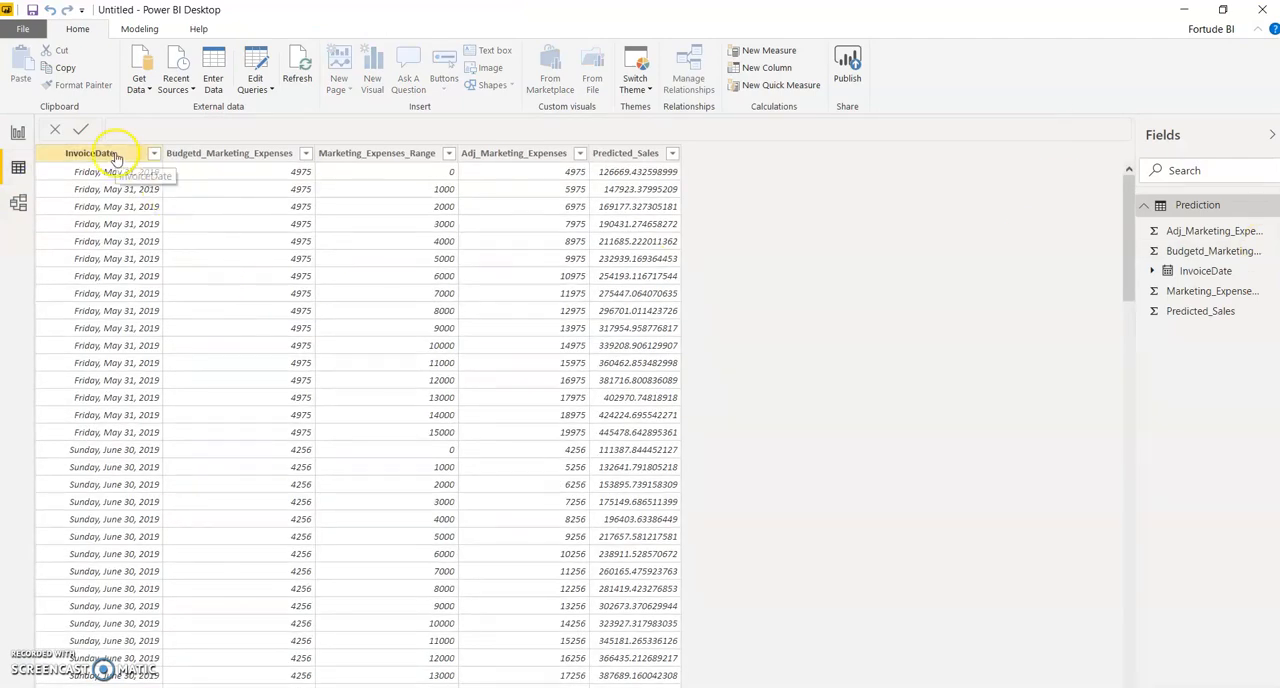
pyautogui.click(206, 157)
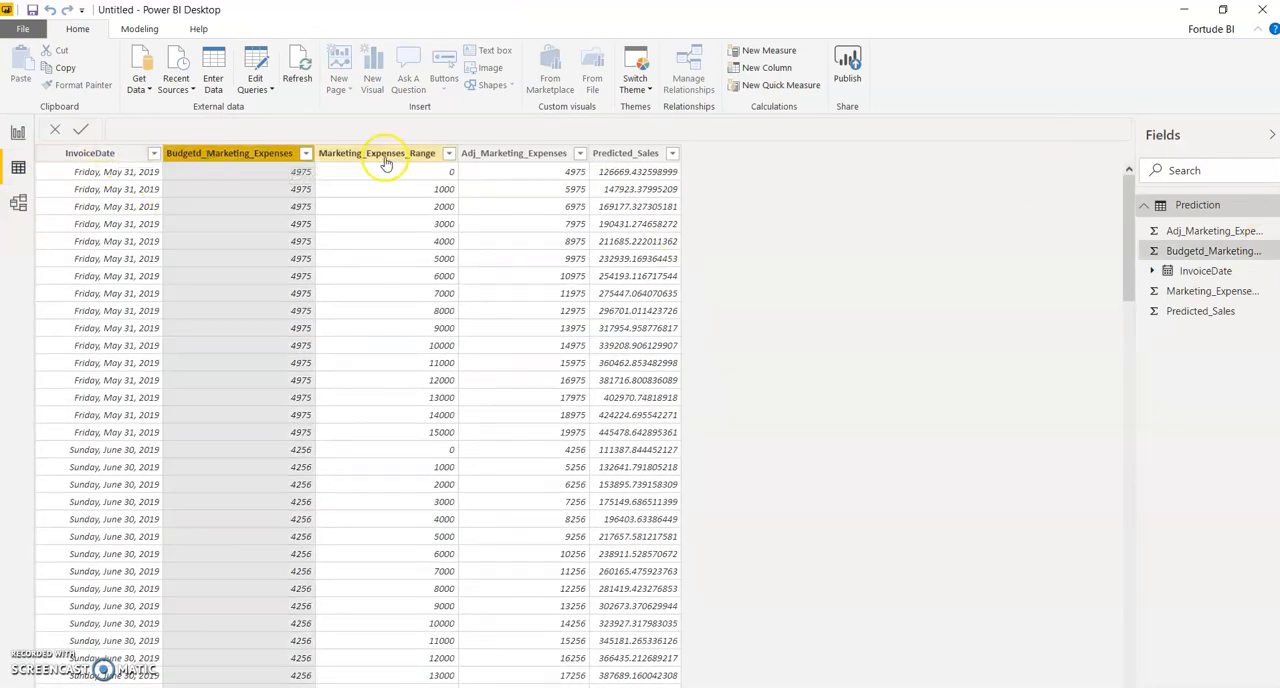
pyautogui.click(386, 155)
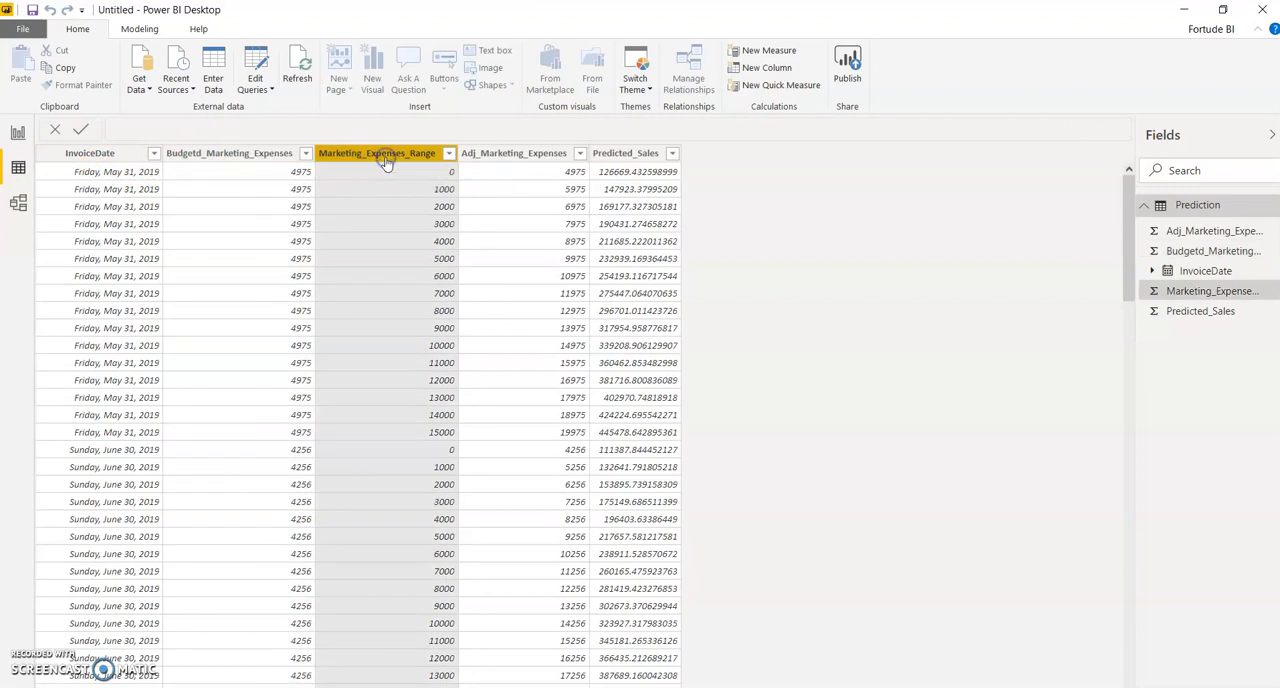
pyautogui.click(297, 176)
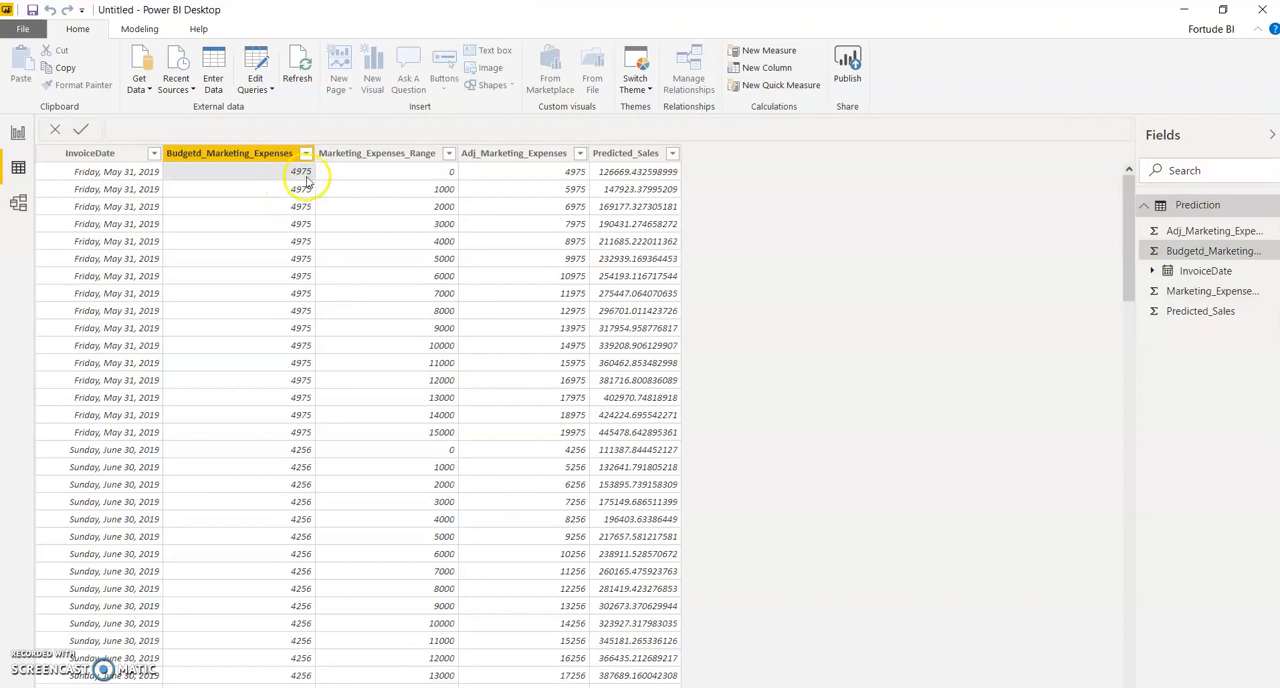
pyautogui.click(440, 189)
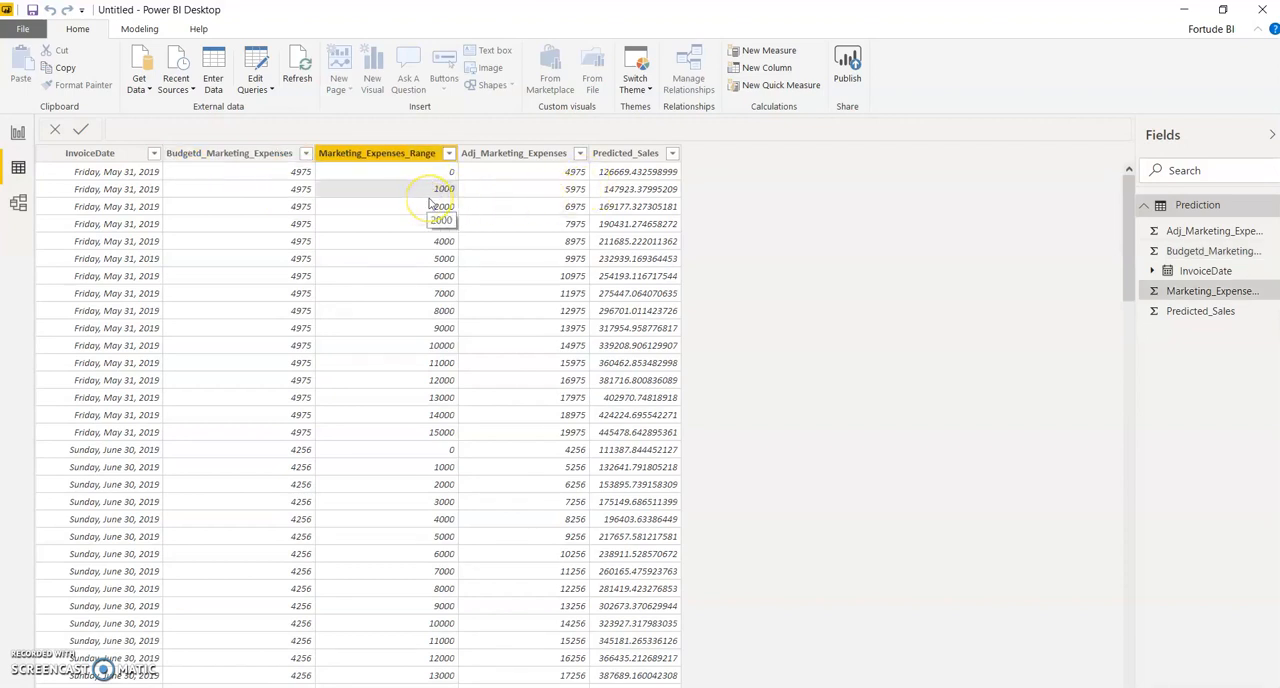
pyautogui.click(624, 205)
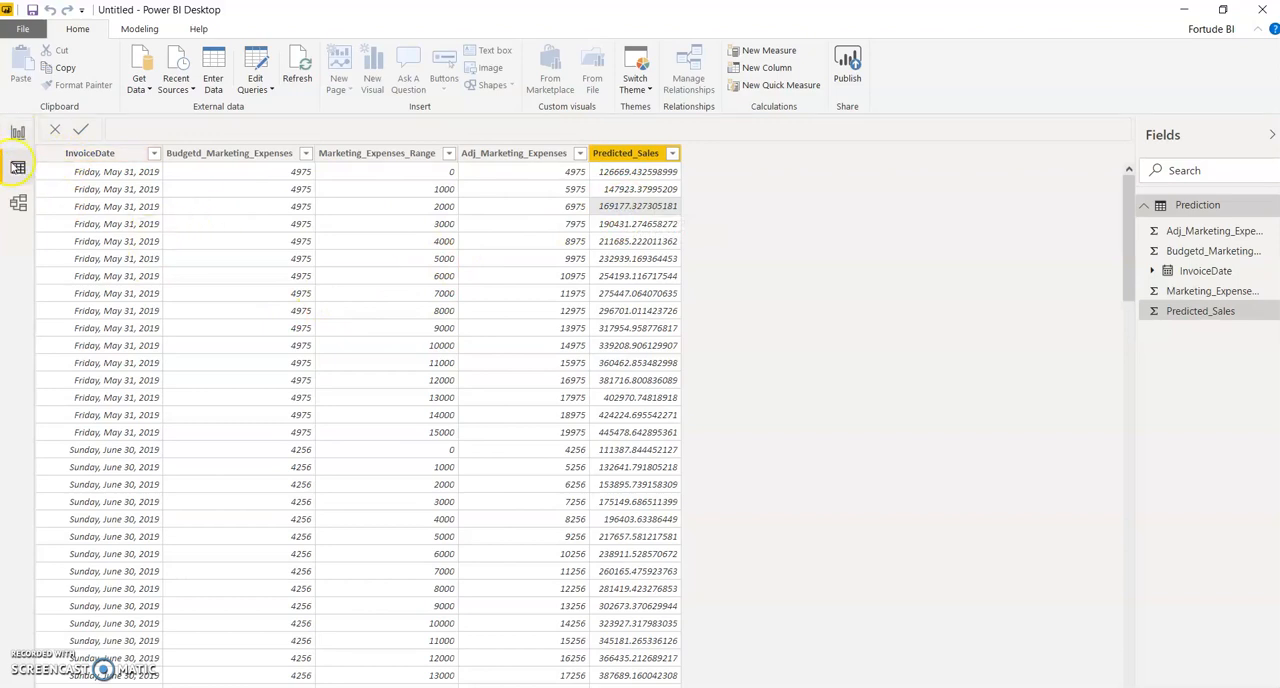
# Step: Create a calculated table with the formula Date = CALENDAR("2009-01-01","2020-01-01")
pyautogui.click(19, 134)
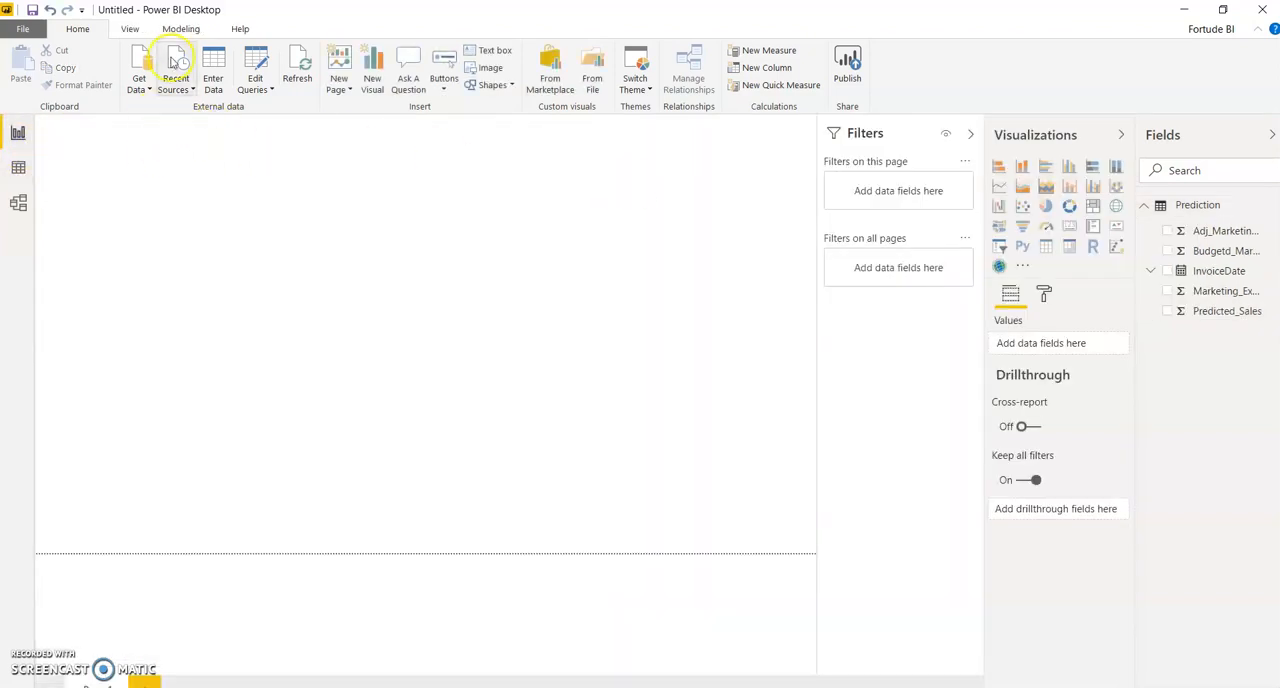
pyautogui.click(173, 32)
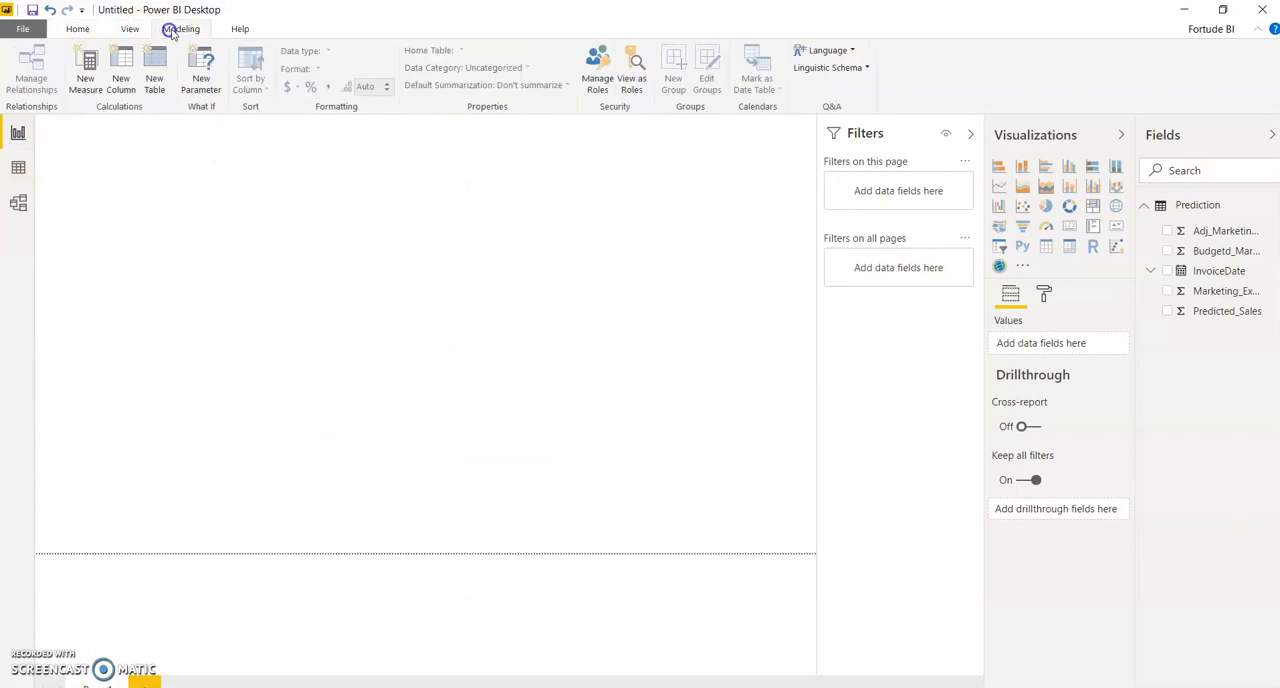
pyautogui.click(155, 90)
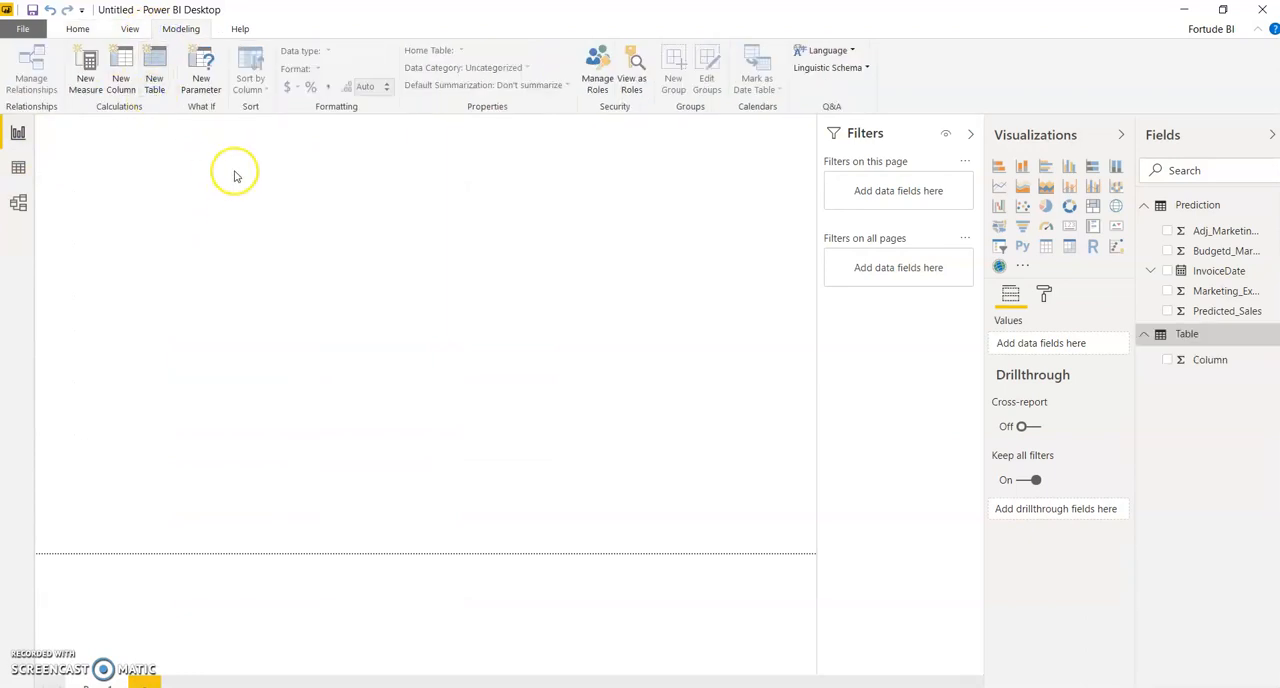
pyautogui.click(133, 137)
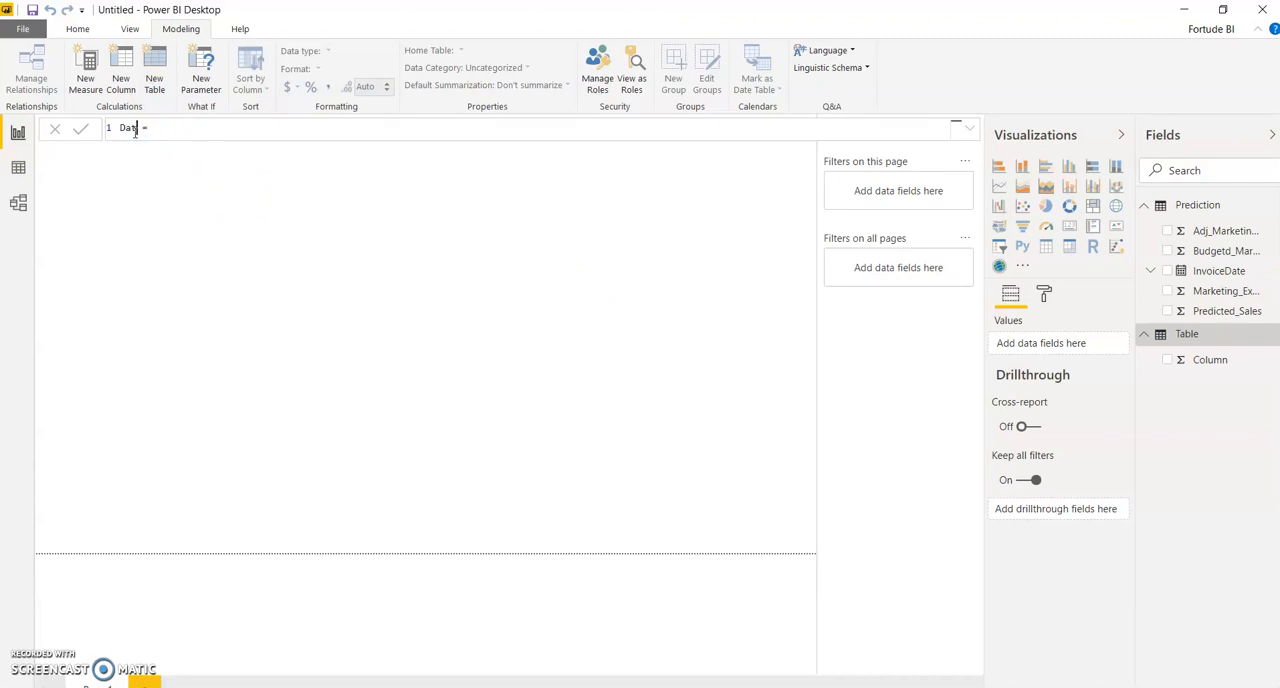
pyautogui.click(161, 131)
pyautogui.write('c')
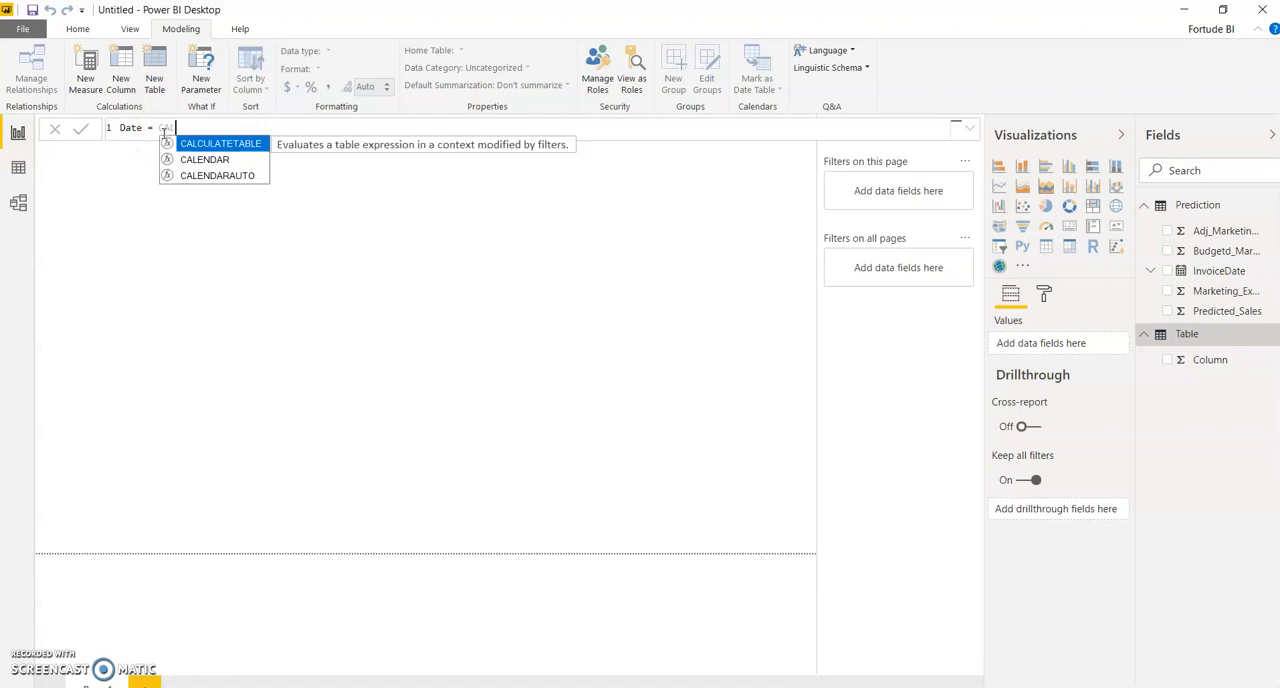
pyautogui.click(204, 161)
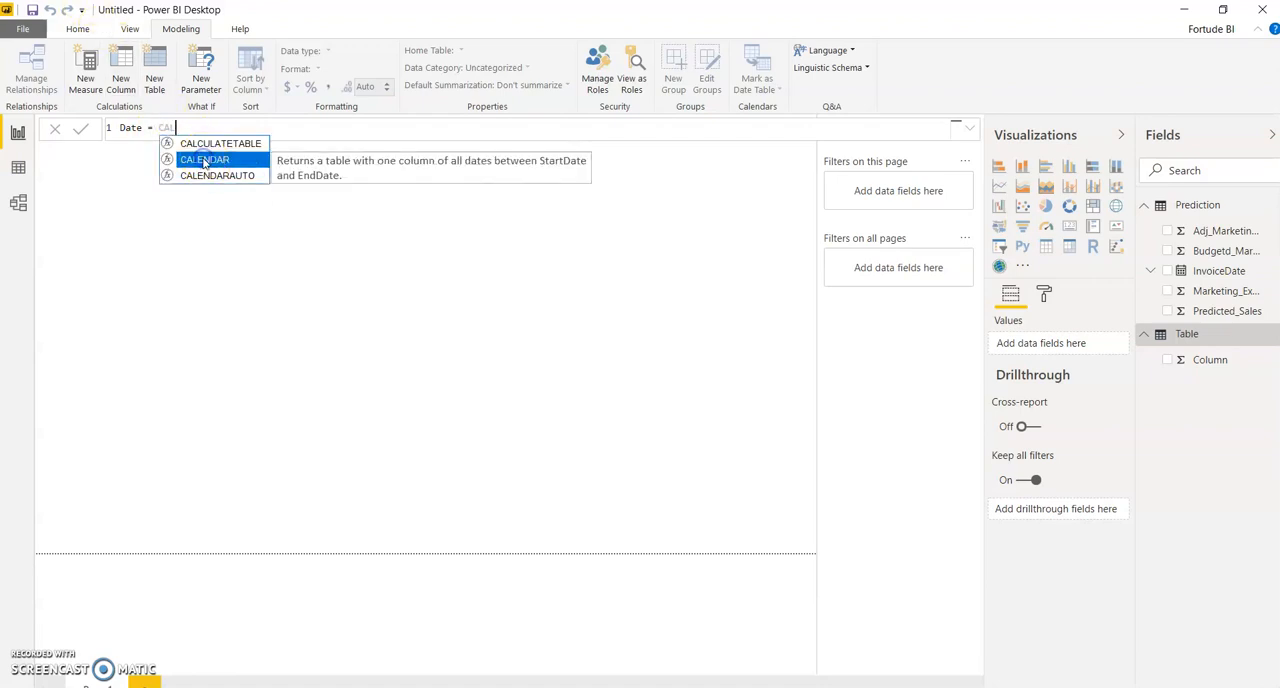
pyautogui.doubleClick(204, 161)
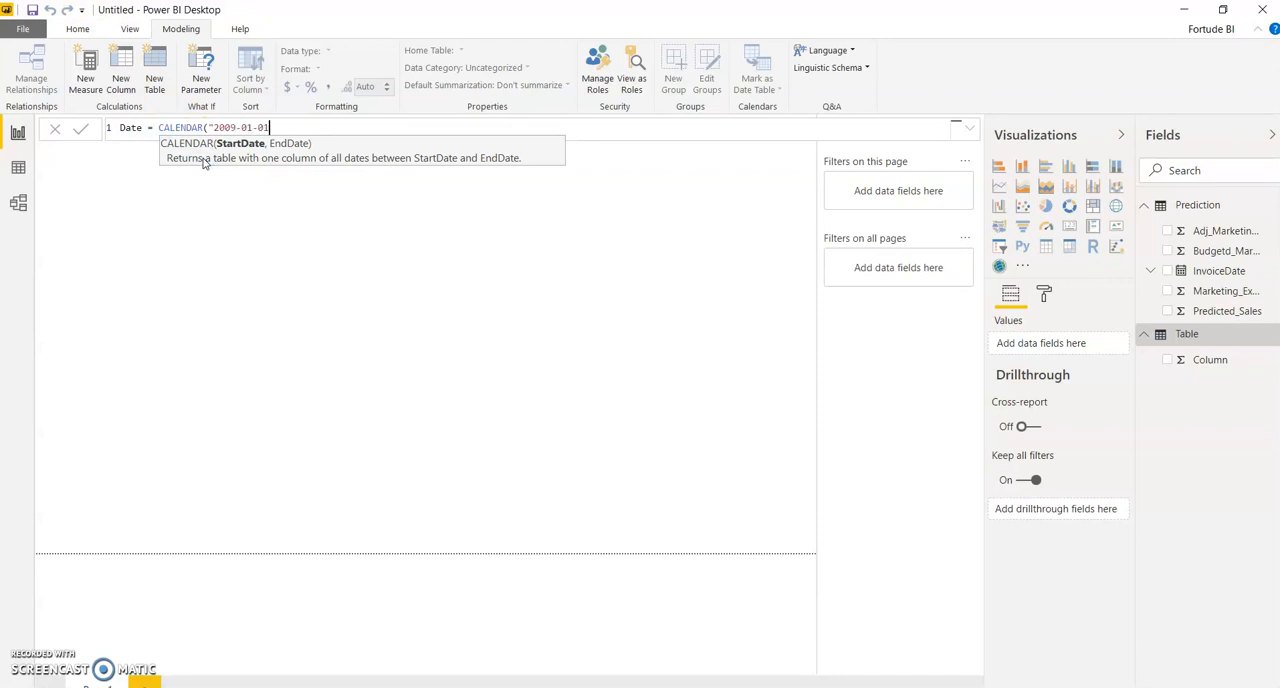
pyautogui.write('"2009-01-01","2020-01-01')
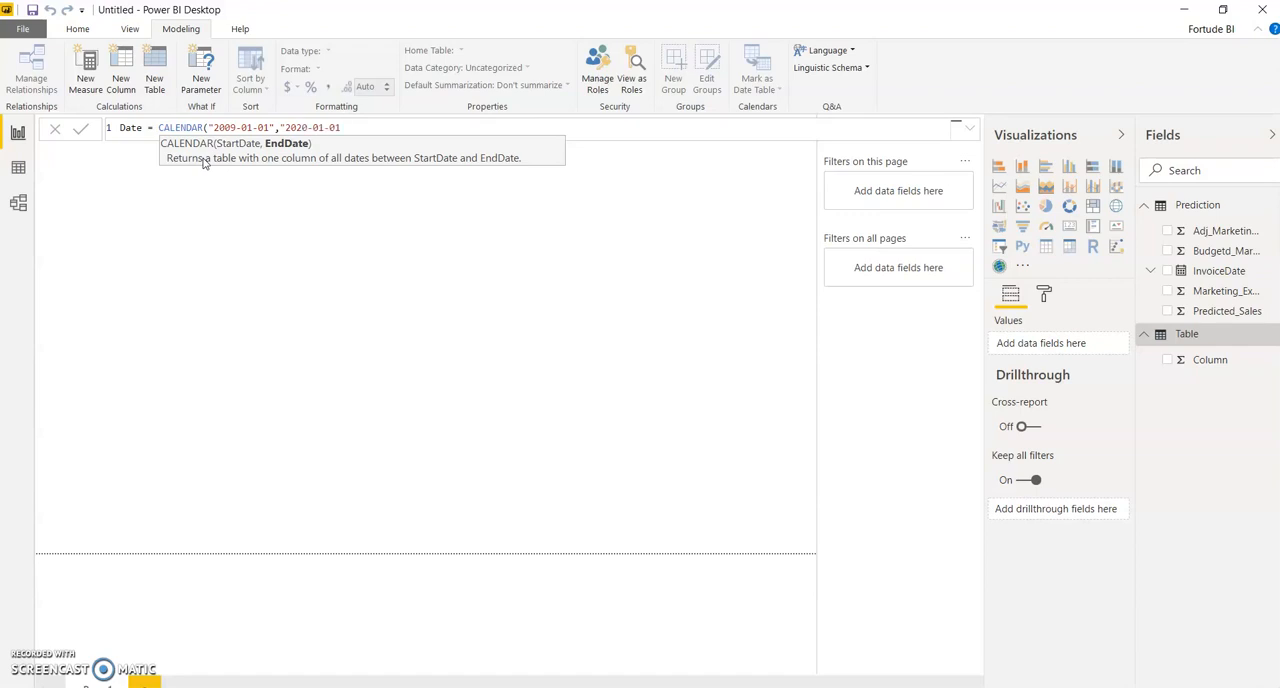
pyautogui.write(')')
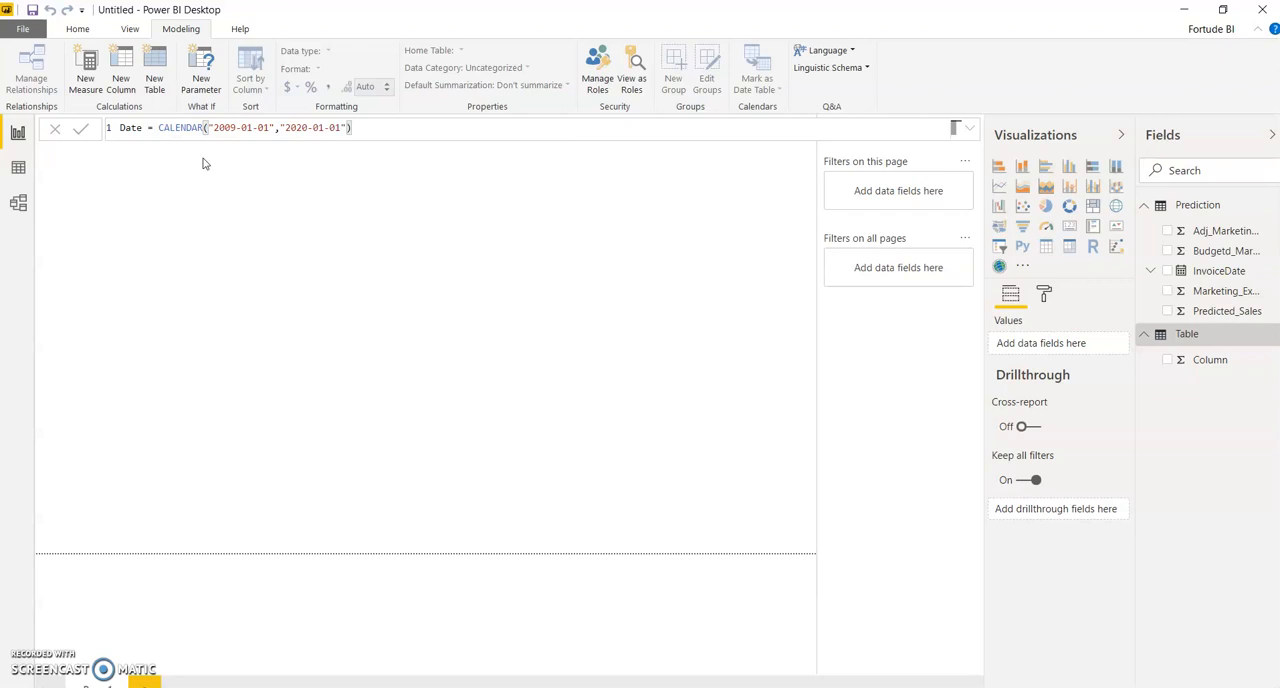
pyautogui.press('Return')
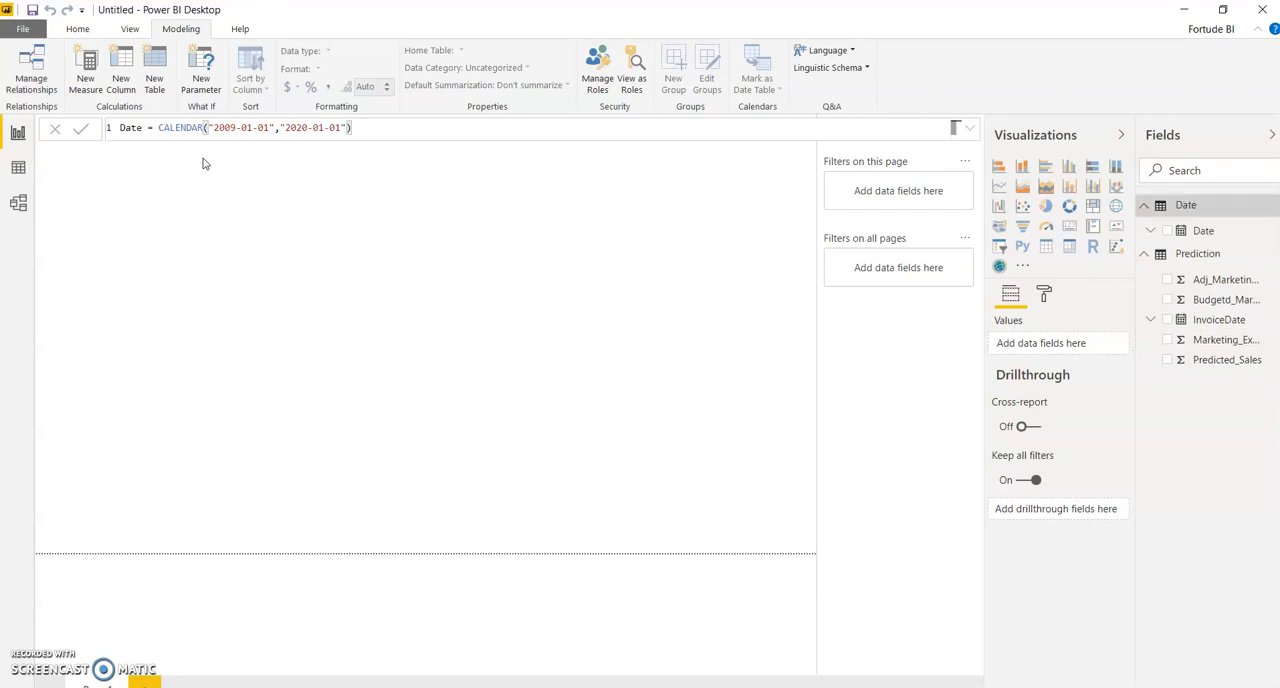
# Step: Mark the Date table as a date table using its Date column, and collapse both tables' field lists
pyautogui.rightClick(1202, 213)
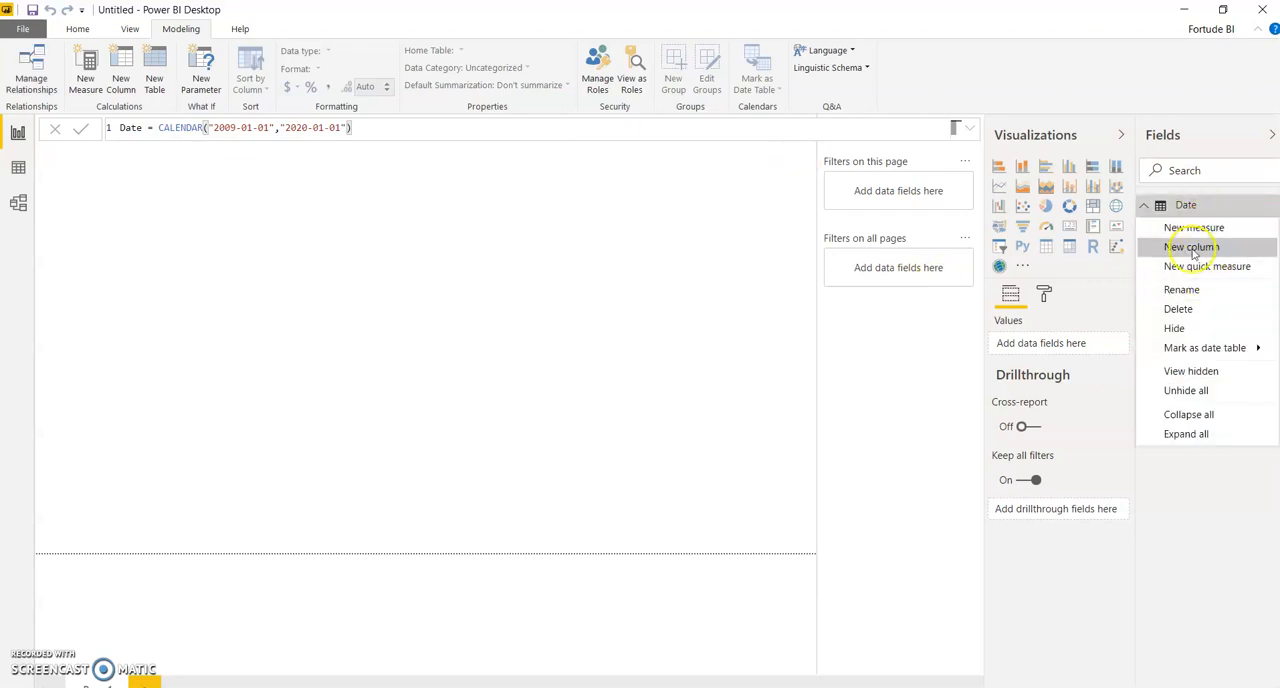
pyautogui.moveTo(1215, 347)
pyautogui.click(1120, 348)
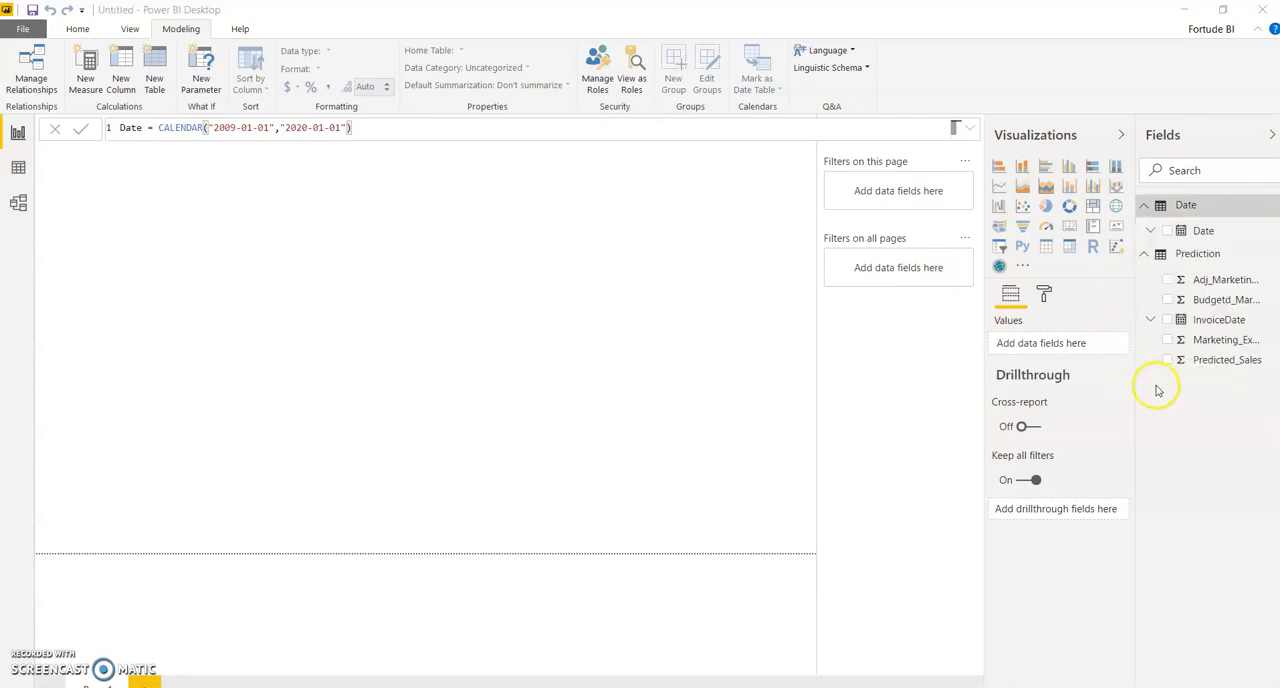
pyautogui.click(605, 347)
pyautogui.click(500, 383)
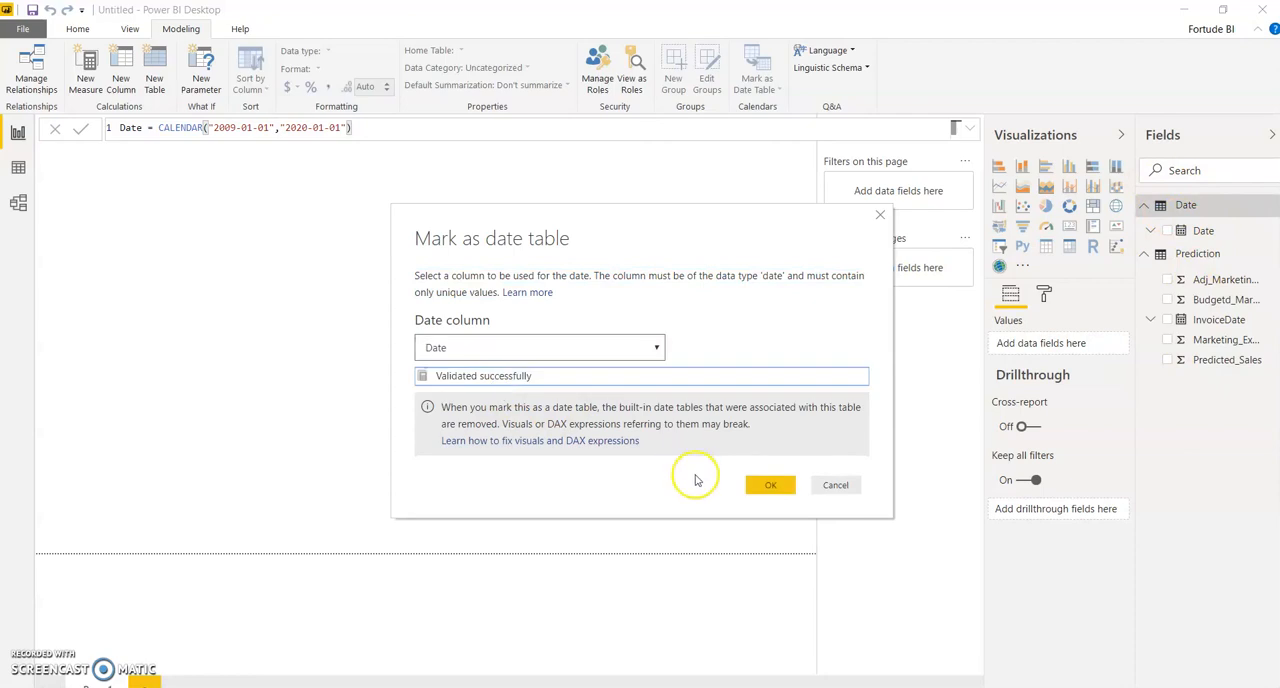
pyautogui.click(766, 486)
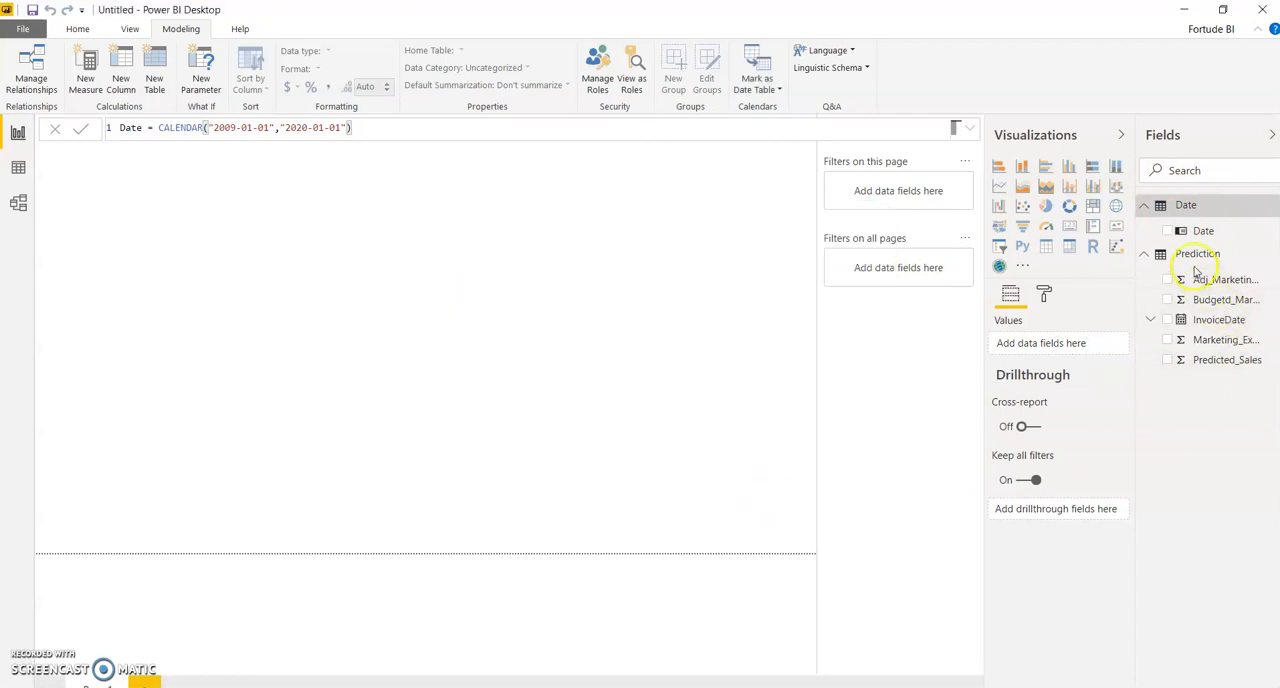
pyautogui.click(1144, 254)
pyautogui.click(1144, 205)
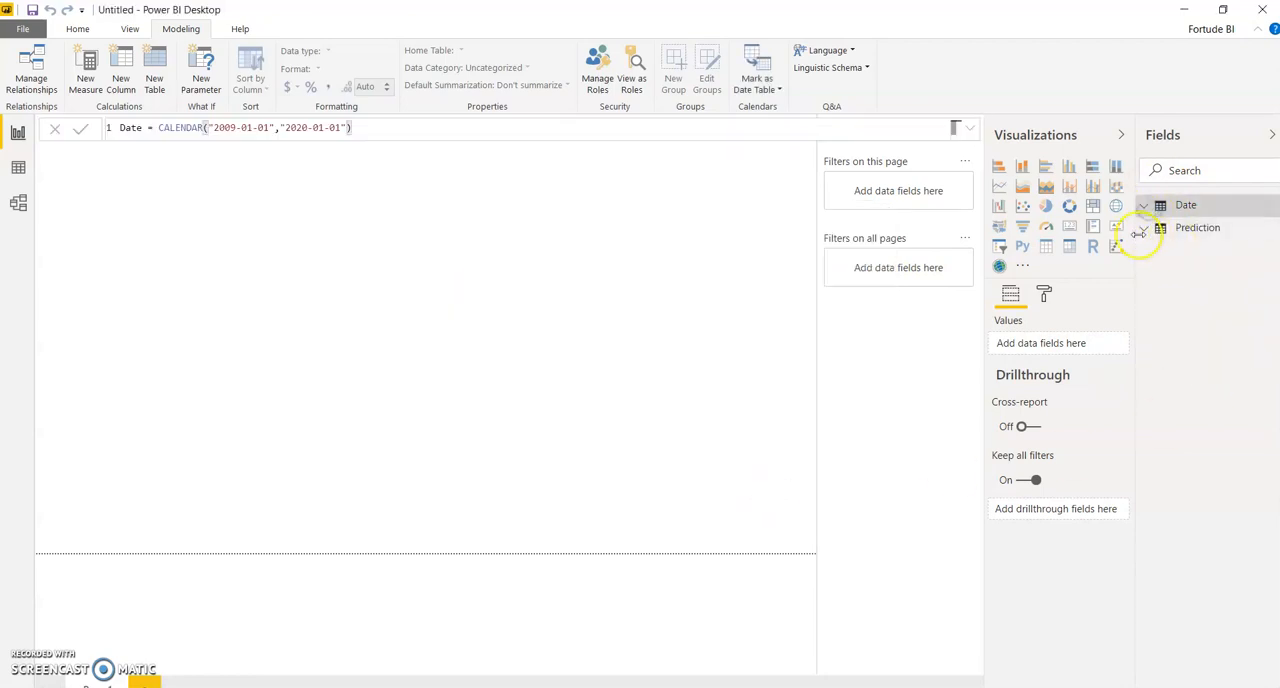
# Step: Open the queries for editing in Power Query Editor and make a copy of the Prediction query
pyautogui.click(1142, 229)
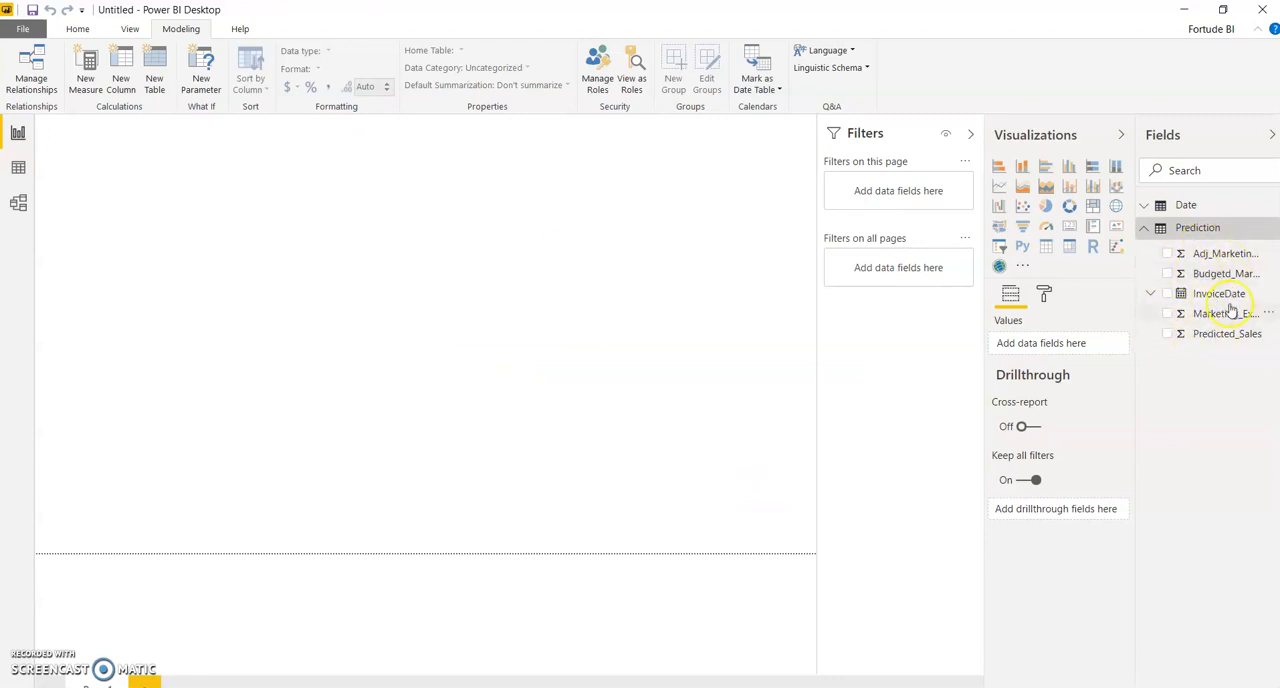
pyautogui.click(1144, 228)
pyautogui.click(92, 35)
pyautogui.click(260, 89)
pyautogui.click(291, 108)
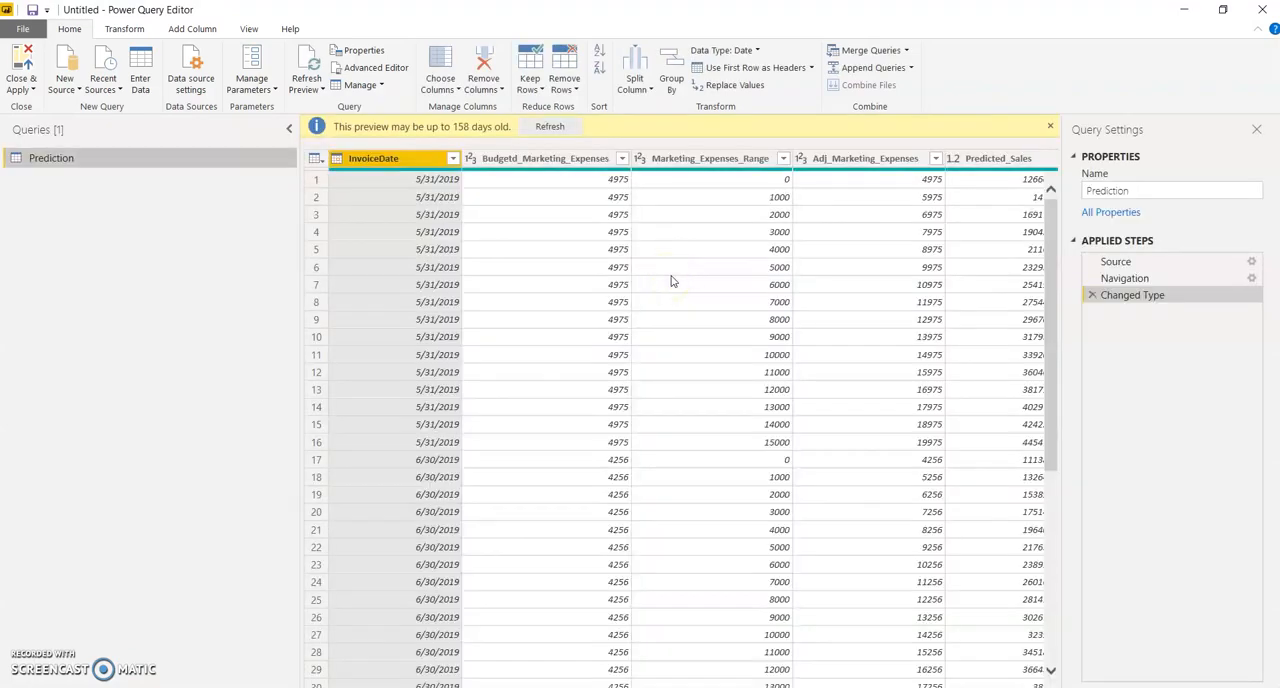
pyautogui.click(733, 162)
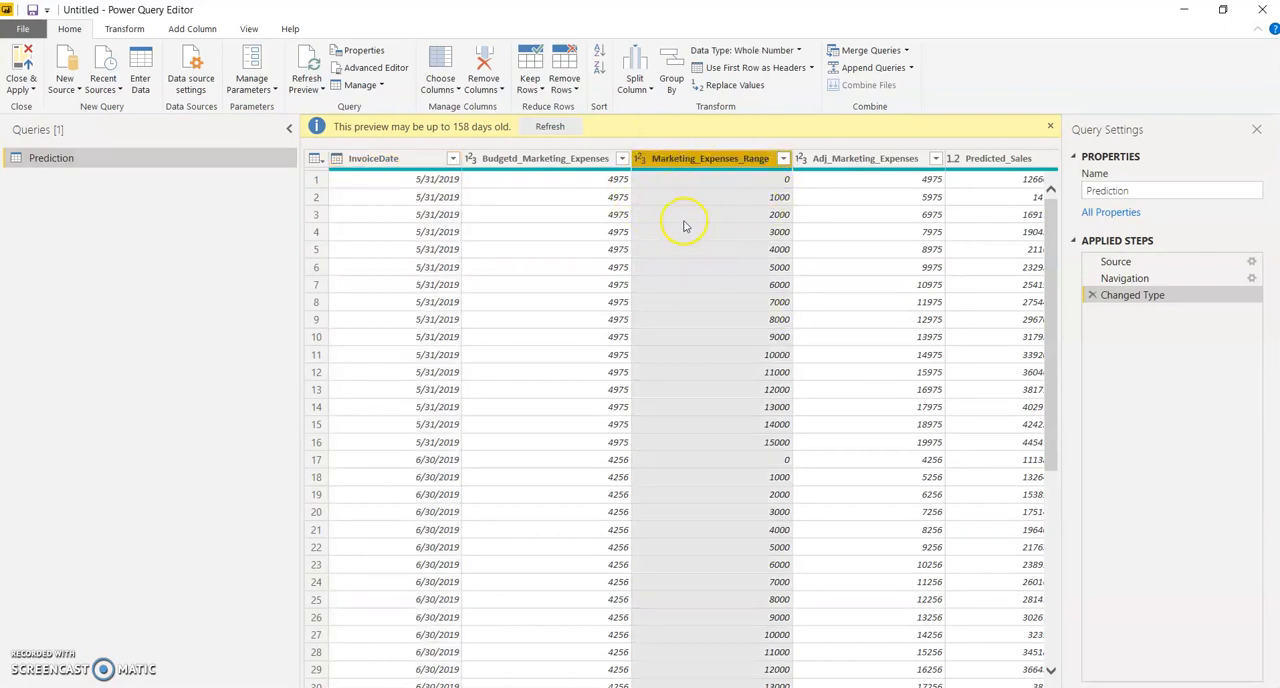
pyautogui.rightClick(43, 157)
pyautogui.press('Escape')
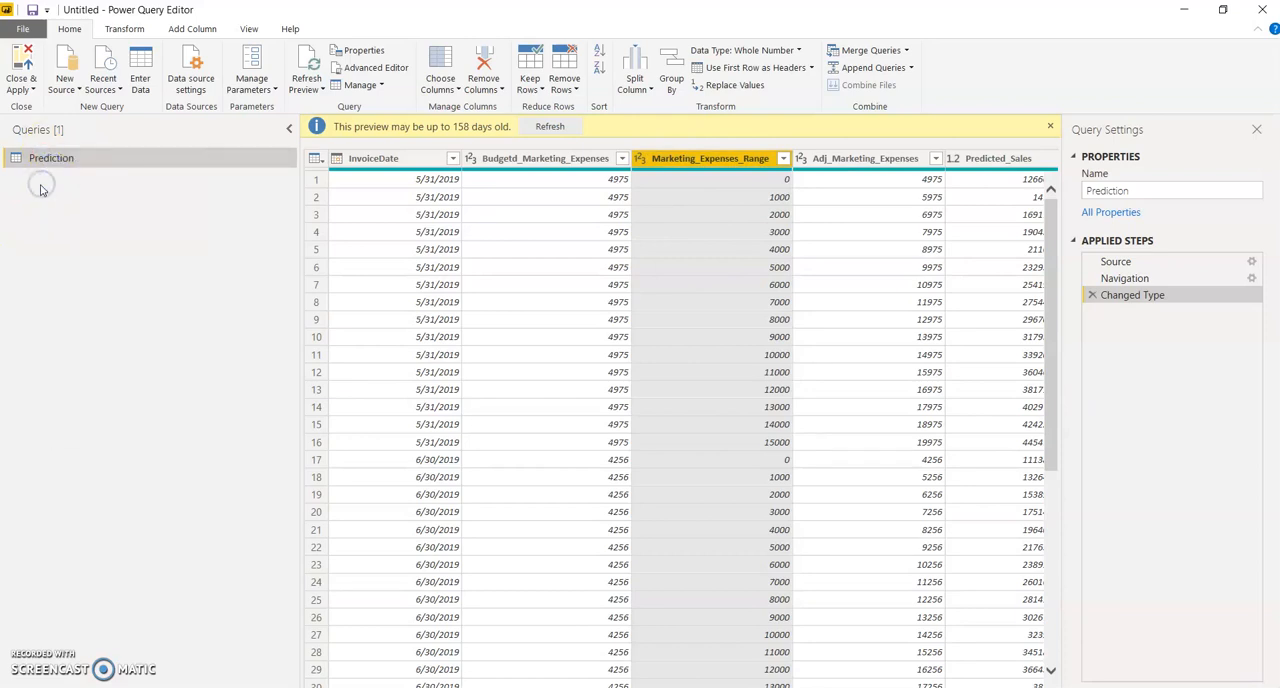
pyautogui.hotkey('ctrl', 'v')
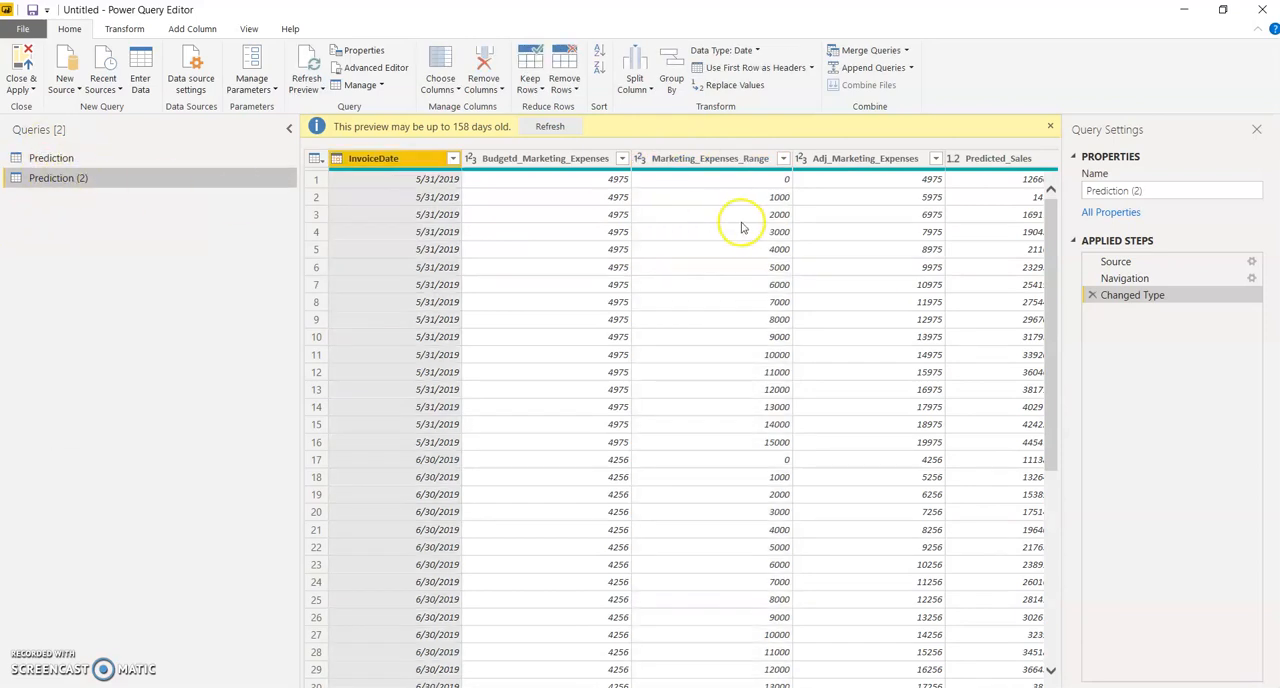
# Step: Reduce the copied Prediction (2) query to unique Marketing_Expenses_Range values, and apply the query changes to the report
pyautogui.rightClick(749, 160)
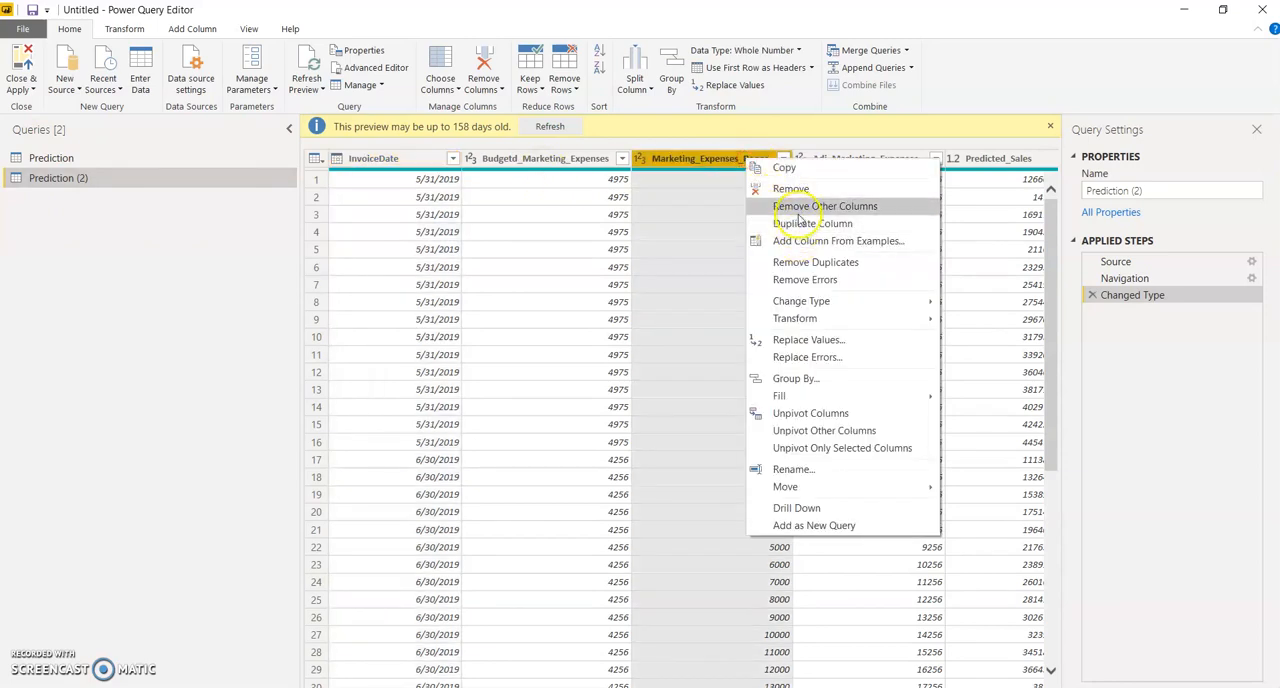
pyautogui.click(798, 213)
pyautogui.rightClick(430, 140)
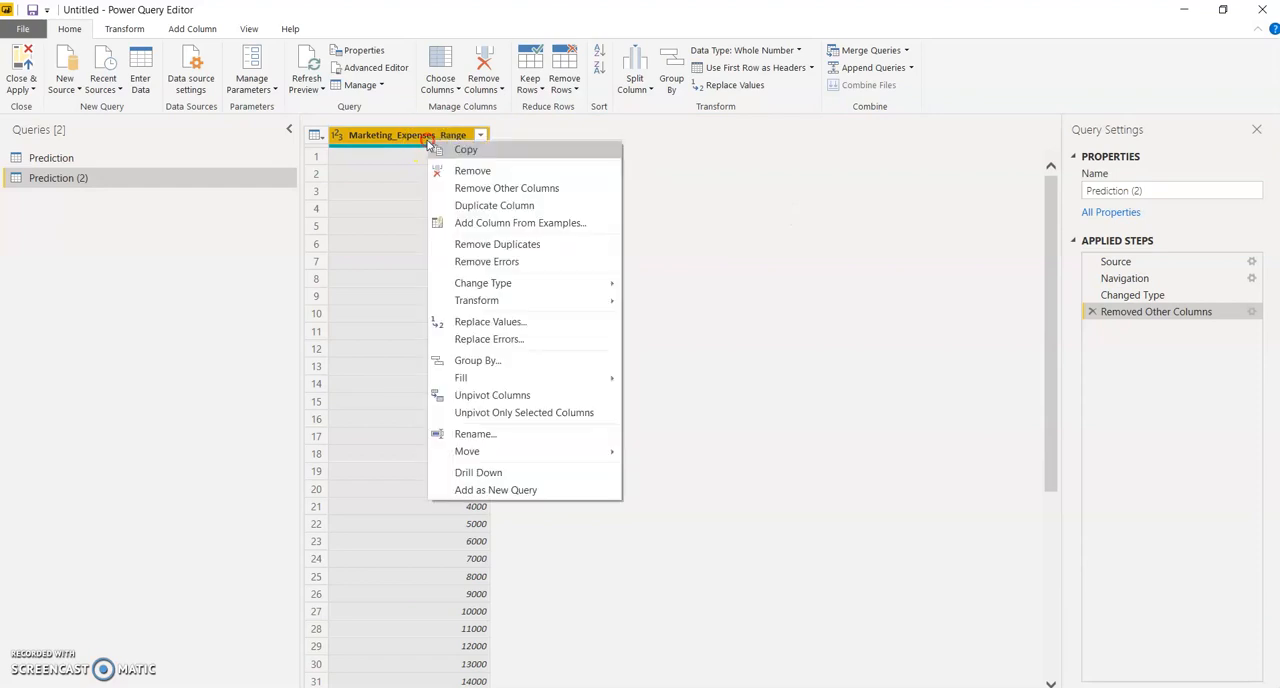
pyautogui.click(484, 244)
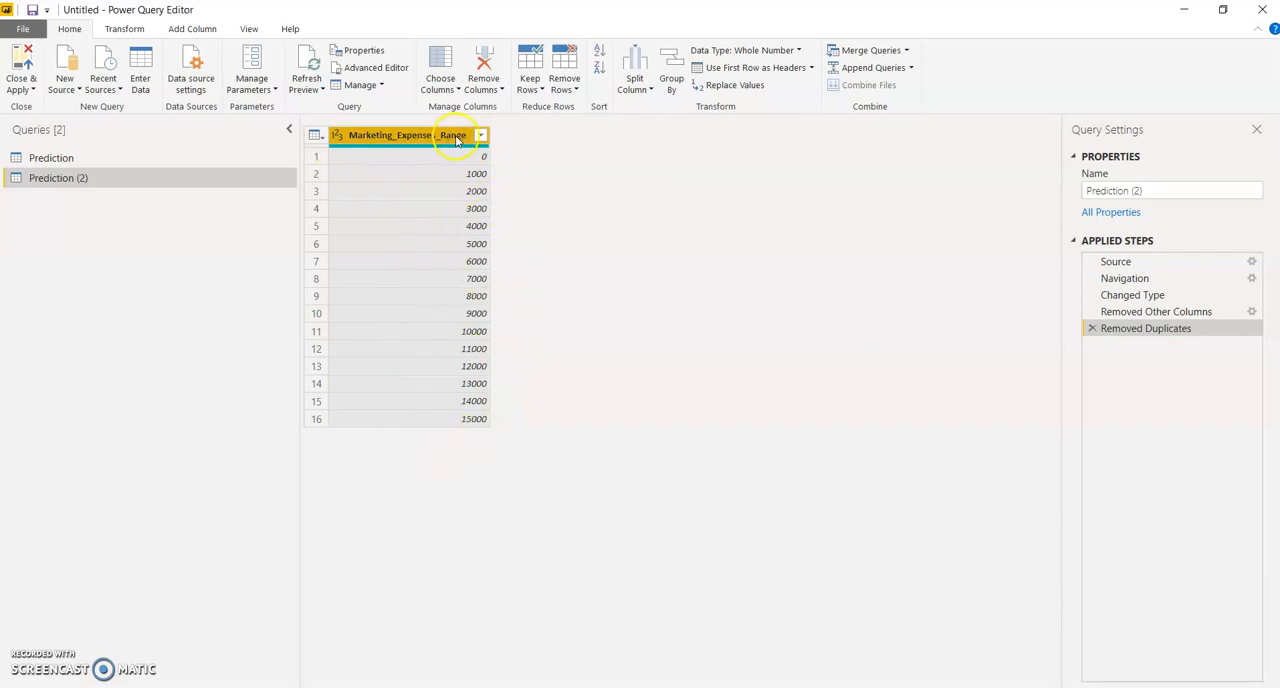
pyautogui.click(33, 90)
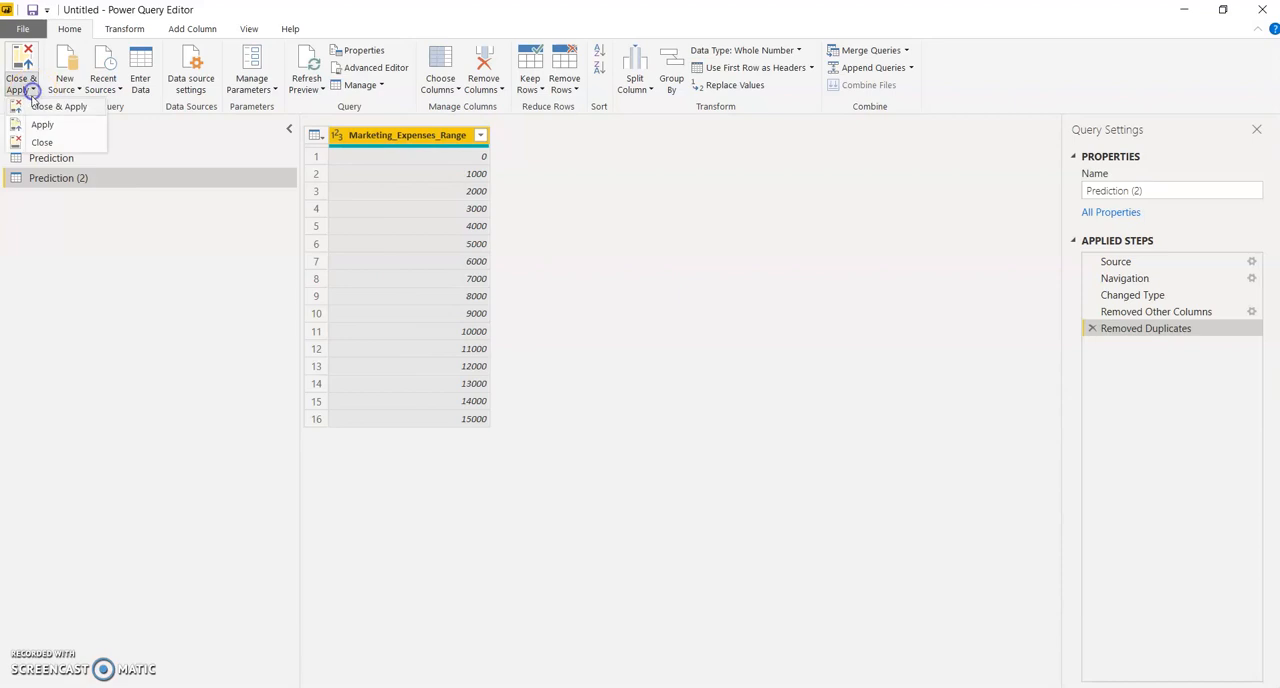
pyautogui.click(40, 110)
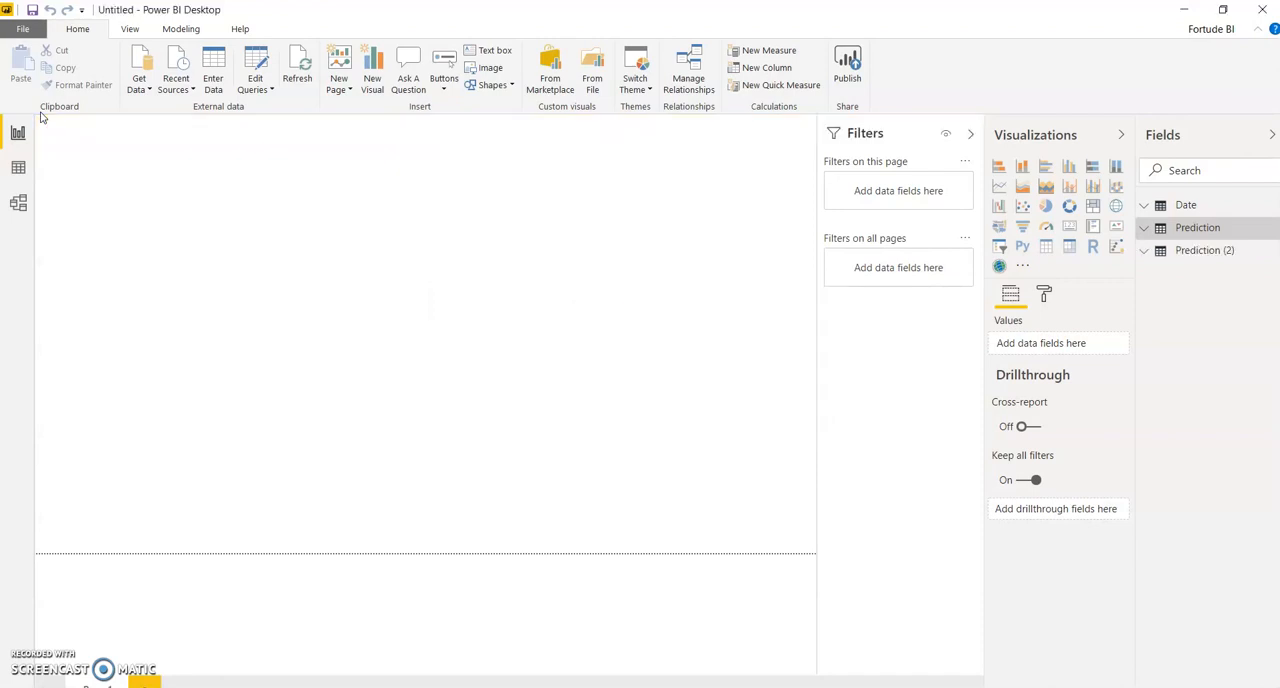
# Step: Spread out the Date and Prediction (2) tables in the model diagram, and relate Prediction's InvoiceDate to the Date table's Date
pyautogui.click(18, 203)
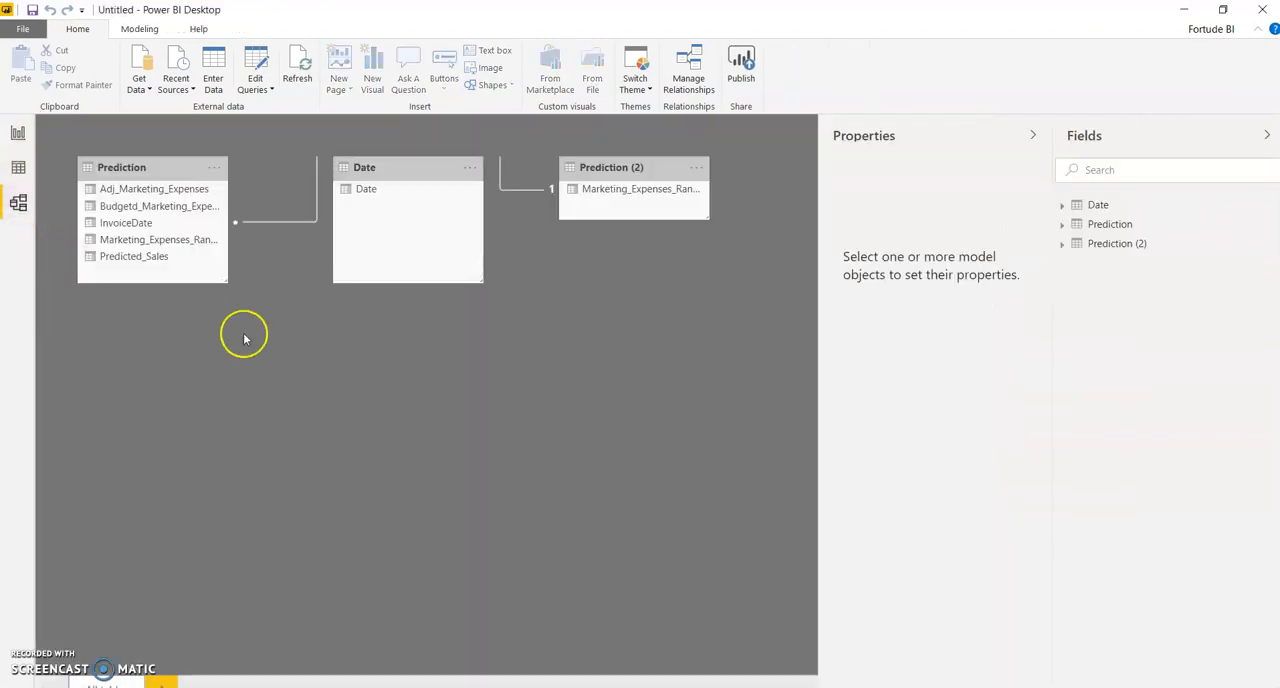
pyautogui.moveTo(395, 166); pyautogui.dragTo(377, 377)
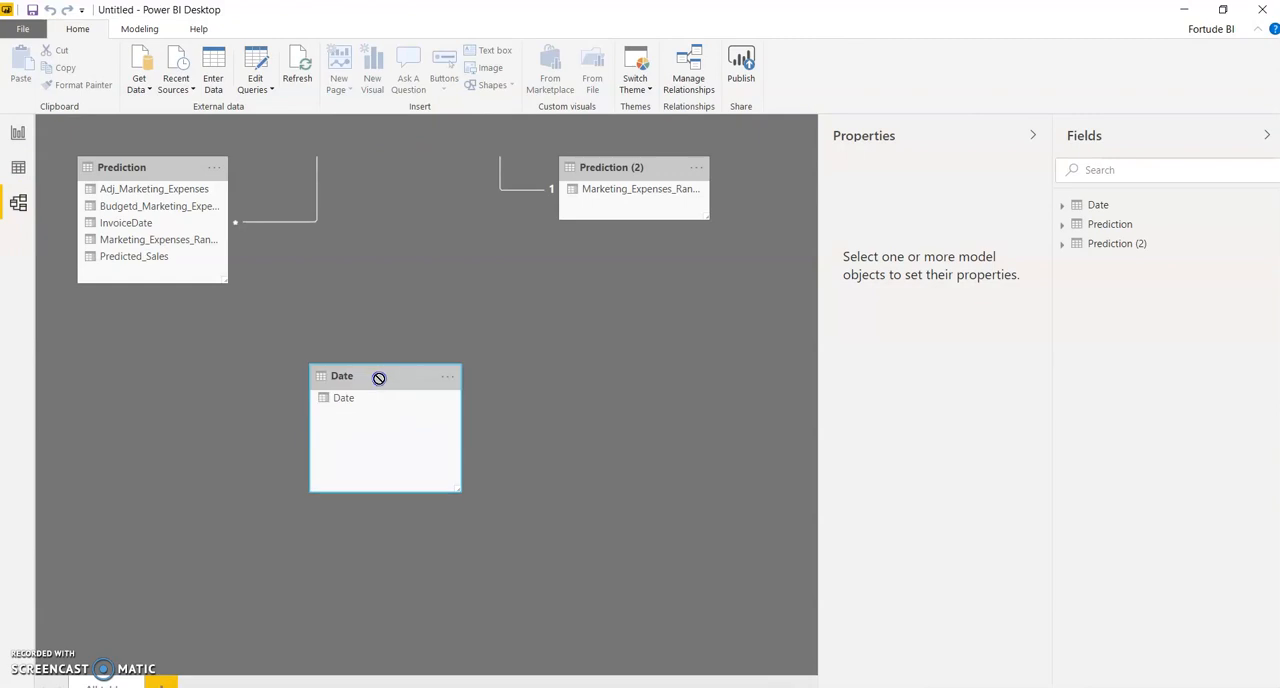
pyautogui.moveTo(631, 163); pyautogui.dragTo(603, 277)
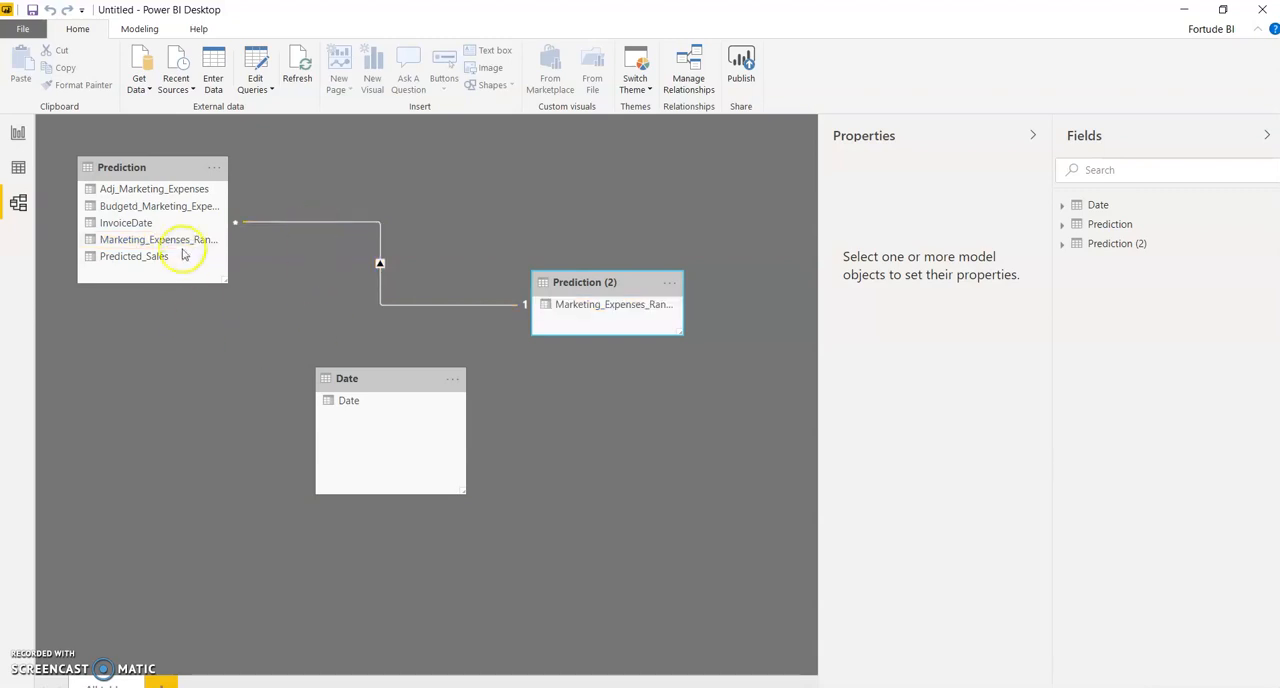
pyautogui.moveTo(137, 229); pyautogui.dragTo(366, 406)
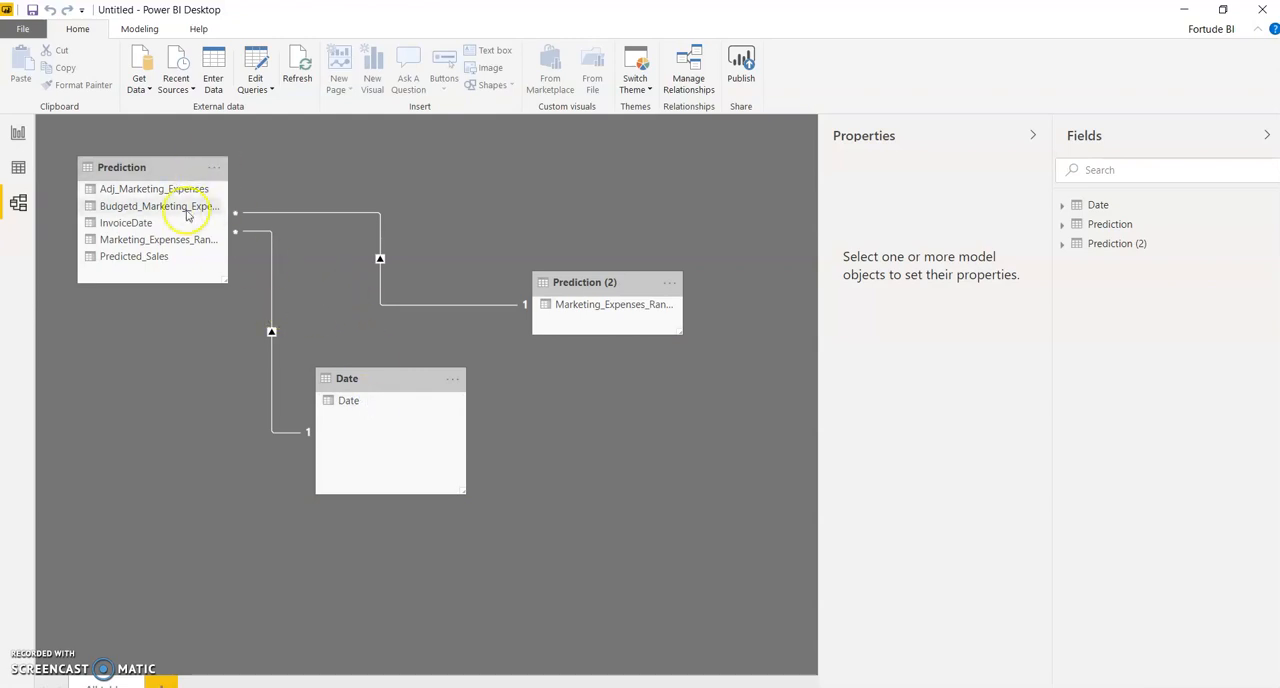
# Step: Check Prediction's InvoiceDate format and give the Date table's Date column the matching Wednesday, March 14, 2001 (dddd, MMMM d, yyyy) format
pyautogui.click(18, 166)
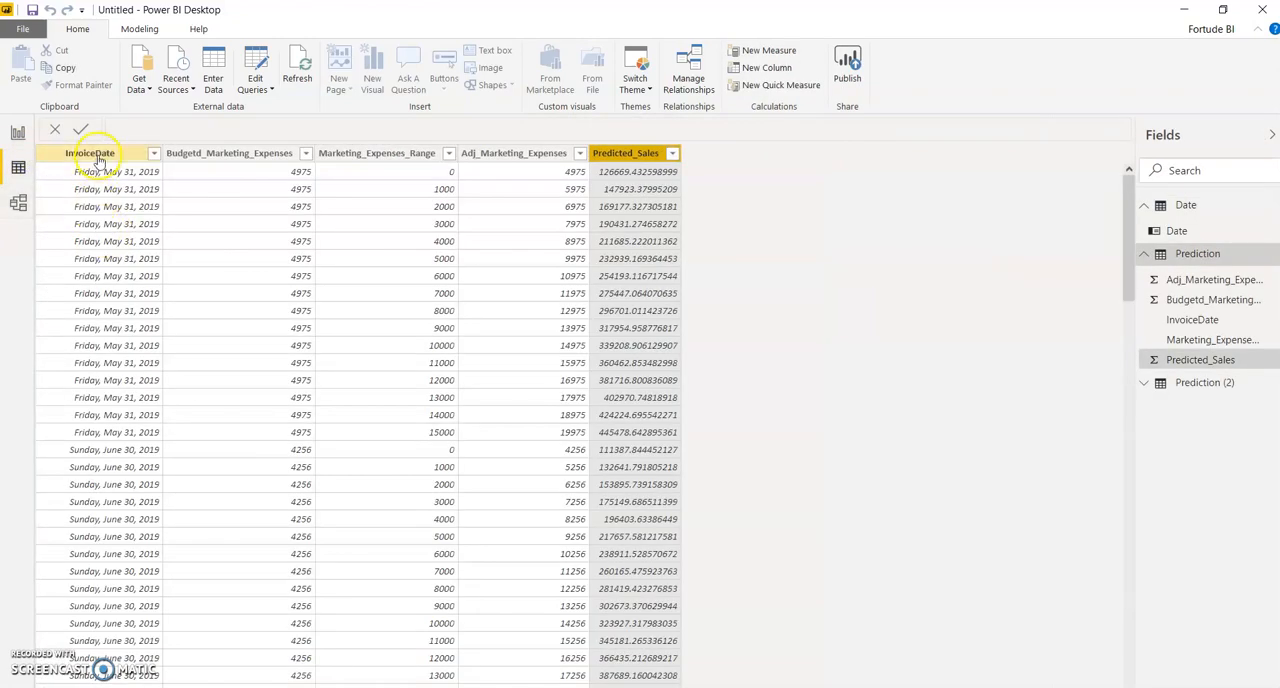
pyautogui.click(97, 155)
pyautogui.rightClick(97, 157)
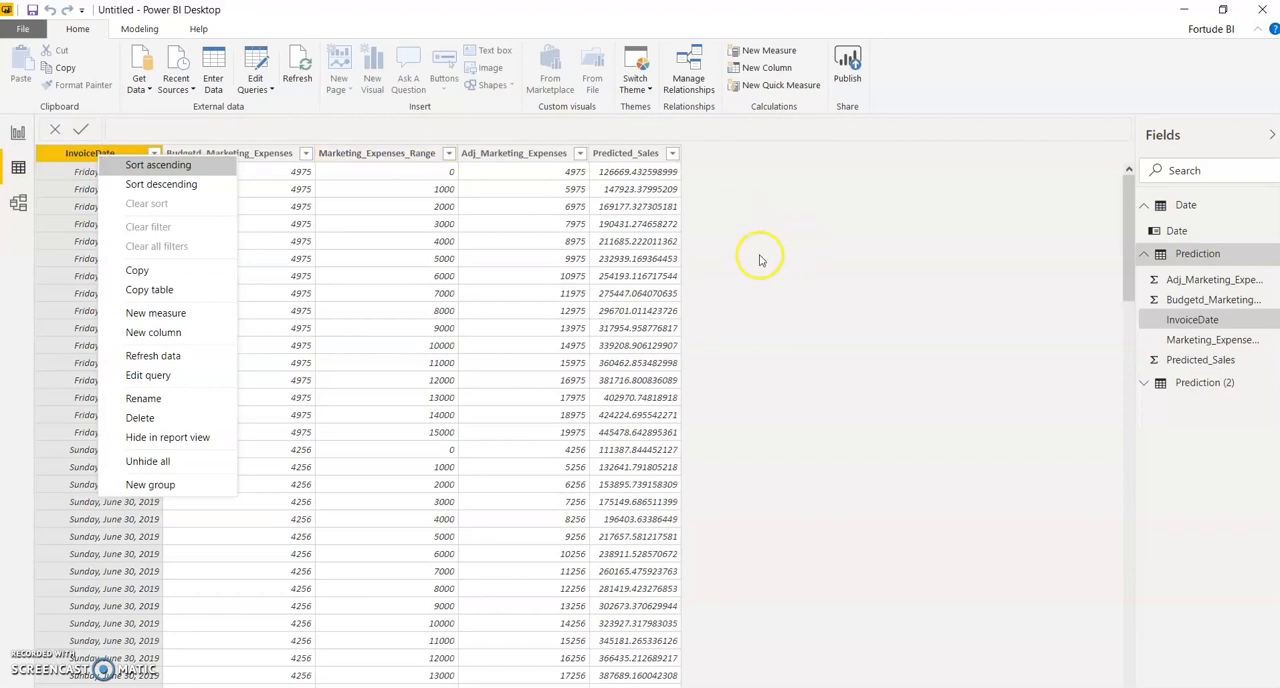
pyautogui.click(130, 28)
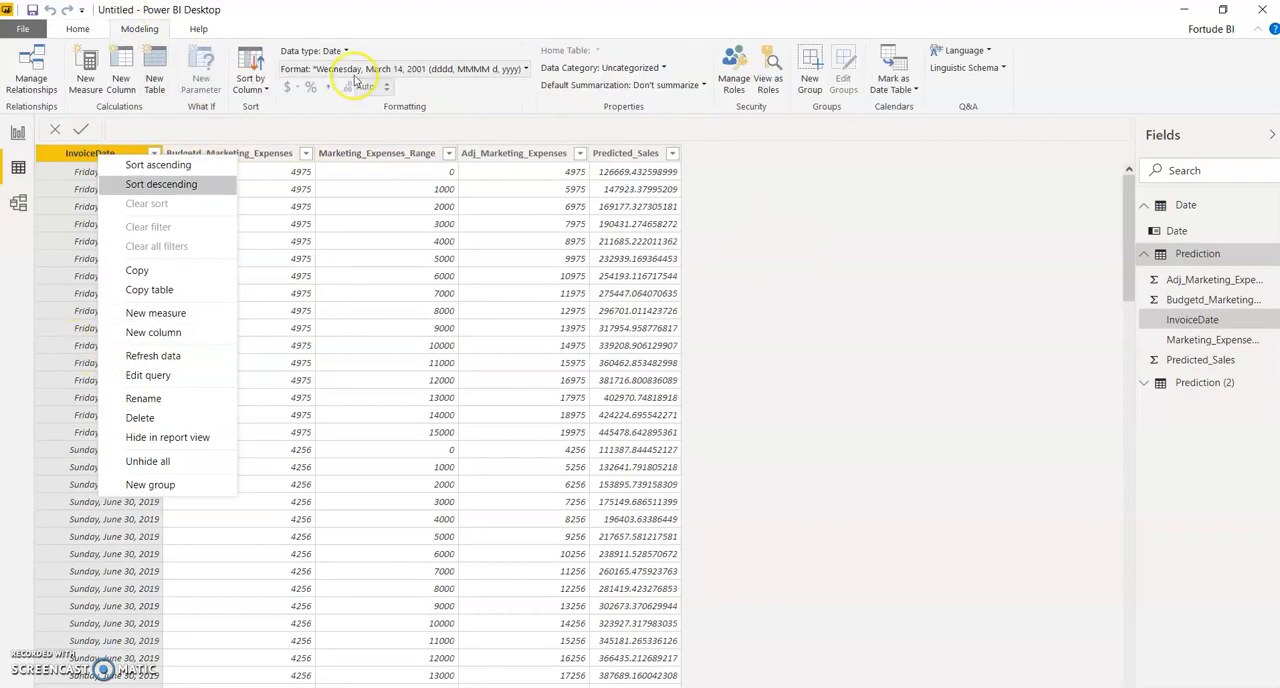
pyautogui.click(900, 450)
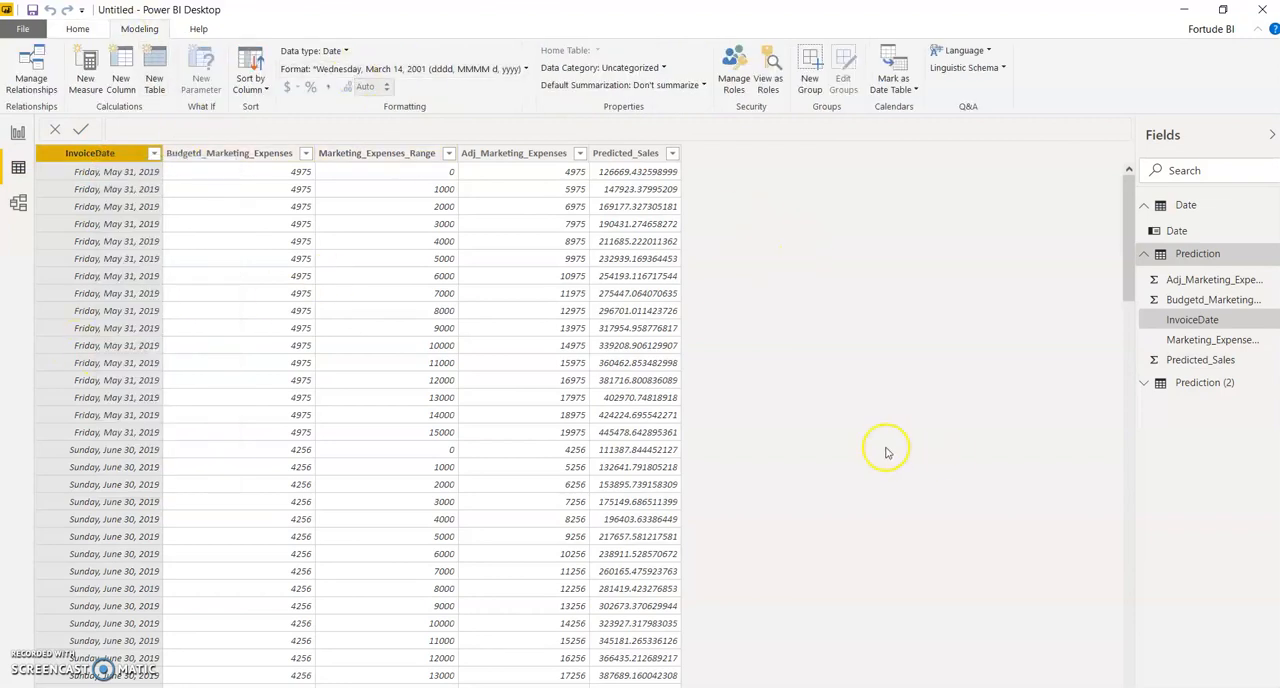
pyautogui.click(1146, 254)
pyautogui.click(1164, 232)
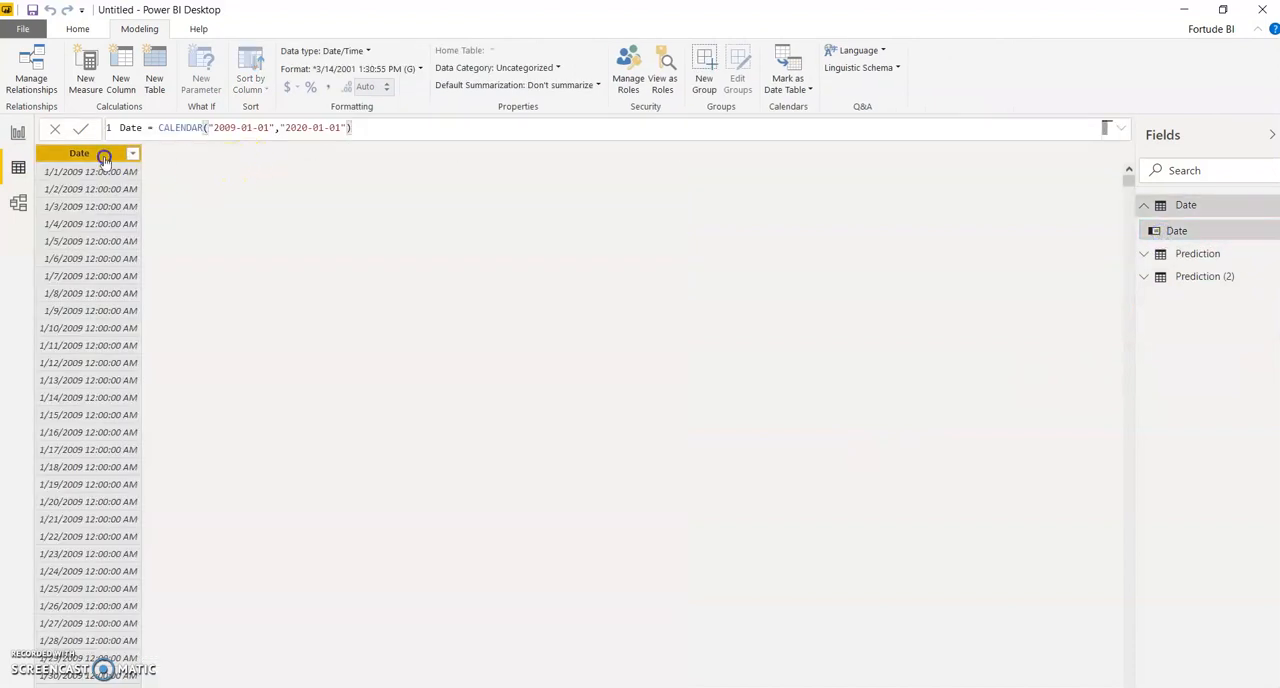
pyautogui.click(354, 66)
pyautogui.moveTo(357, 123)
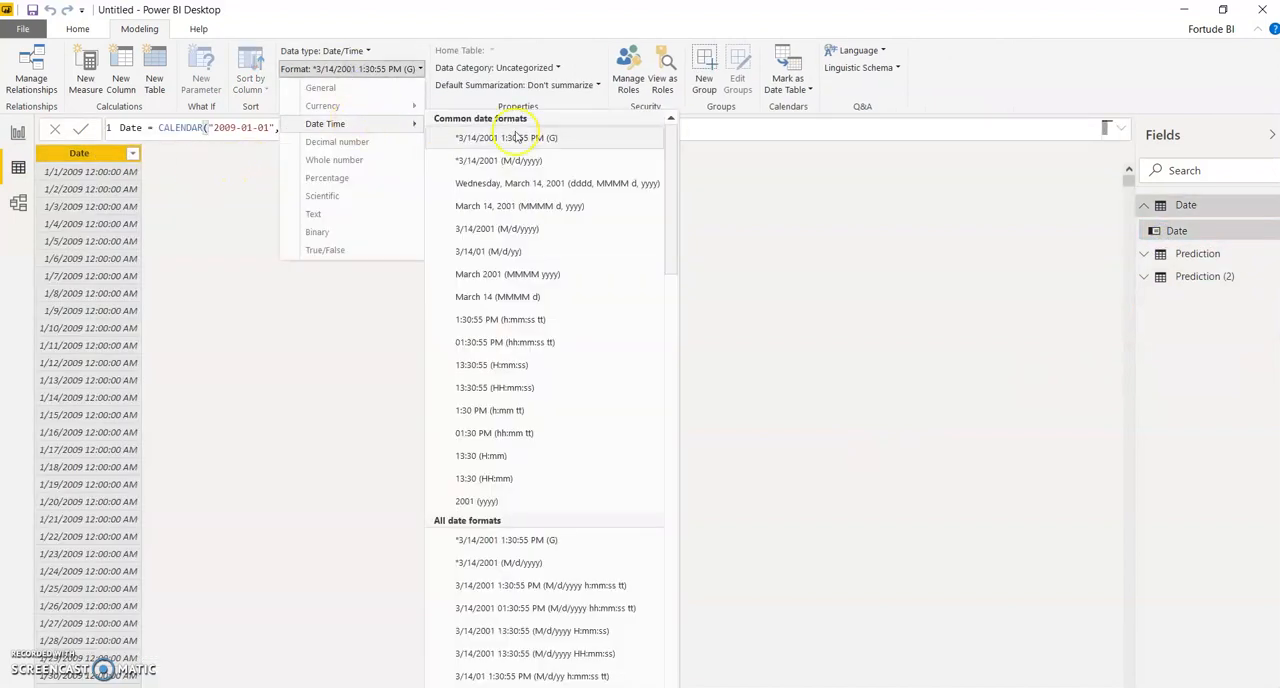
pyautogui.click(537, 183)
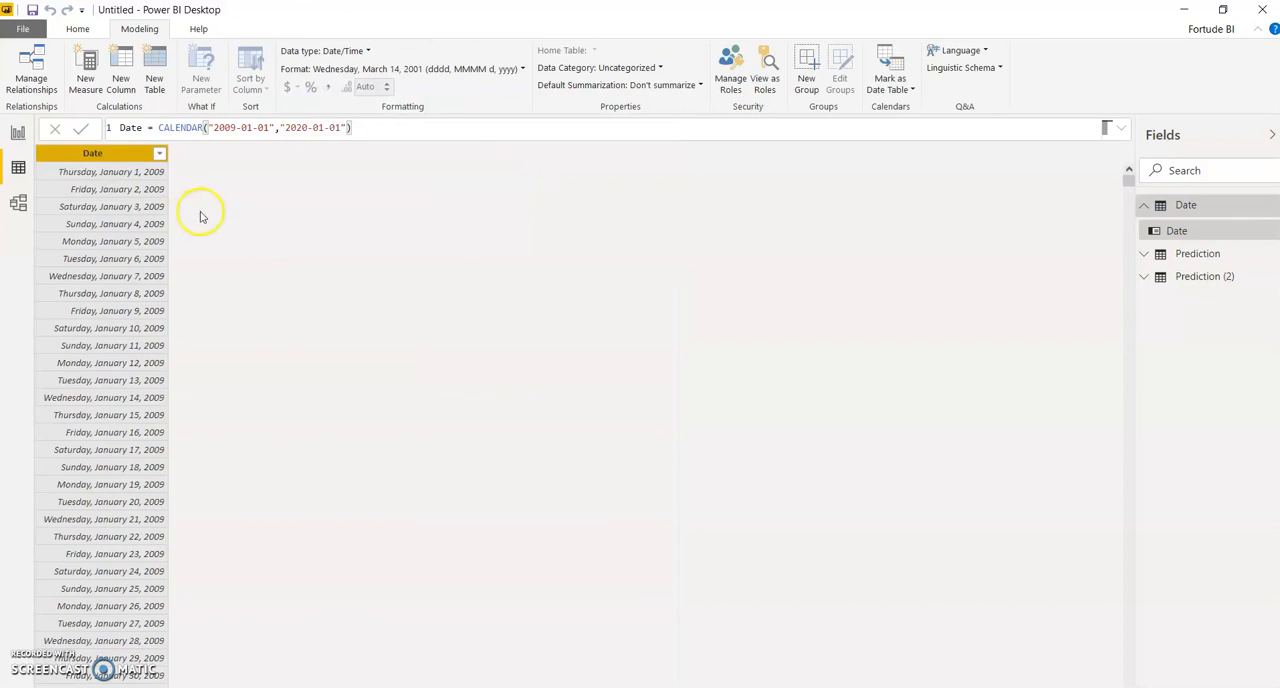
# Step: Insert a line and stacked column chart on the report page and move it down and slightly right
pyautogui.click(17, 133)
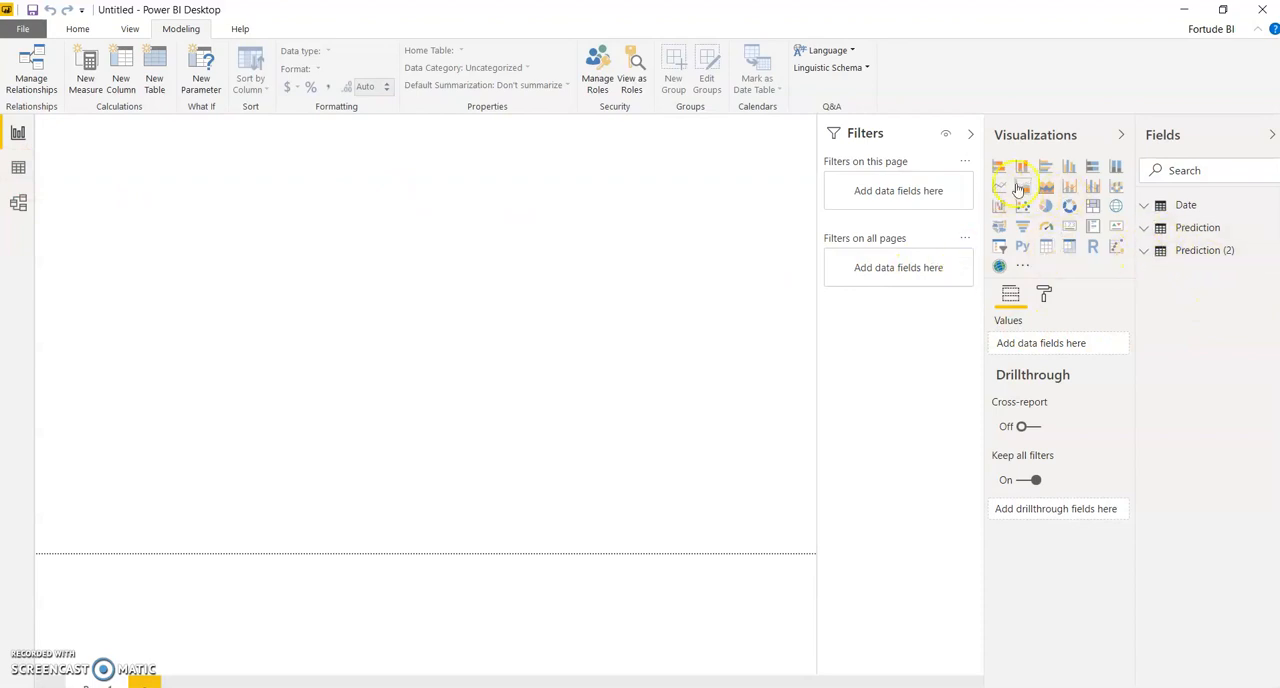
pyautogui.click(1076, 186)
pyautogui.moveTo(257, 274); pyautogui.dragTo(294, 336)
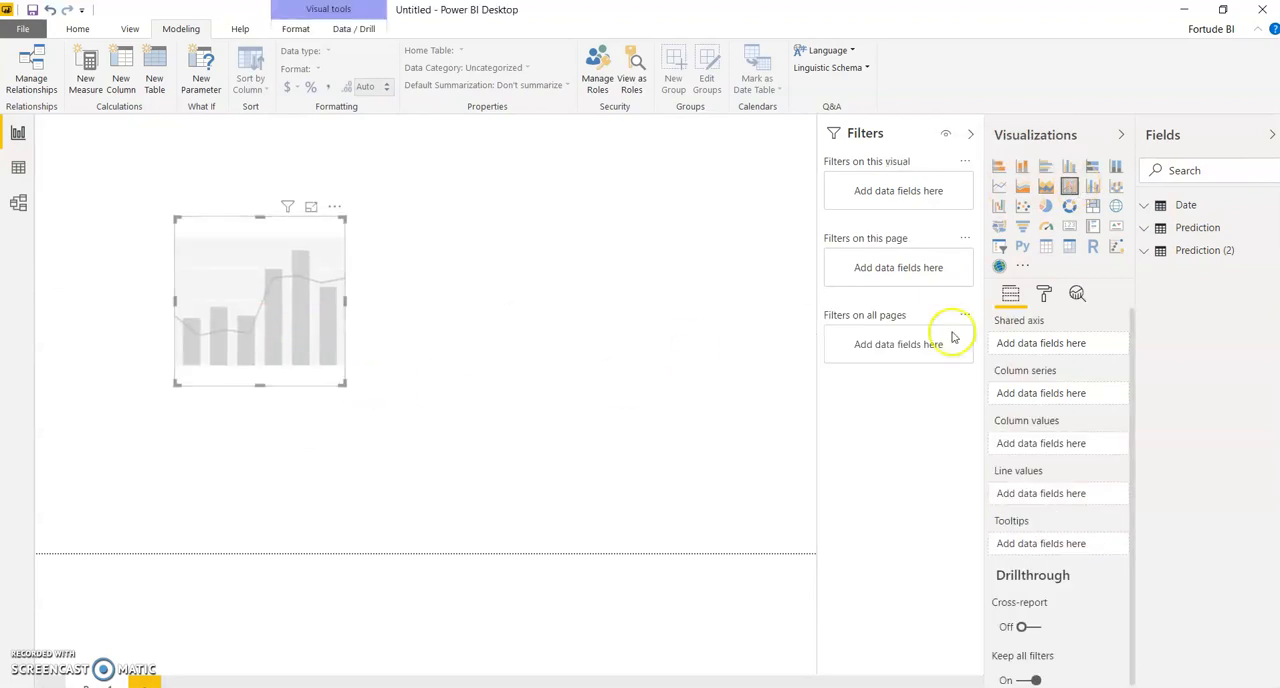
# Step: Rename the Prediction (2) table as MER
pyautogui.click(1145, 253)
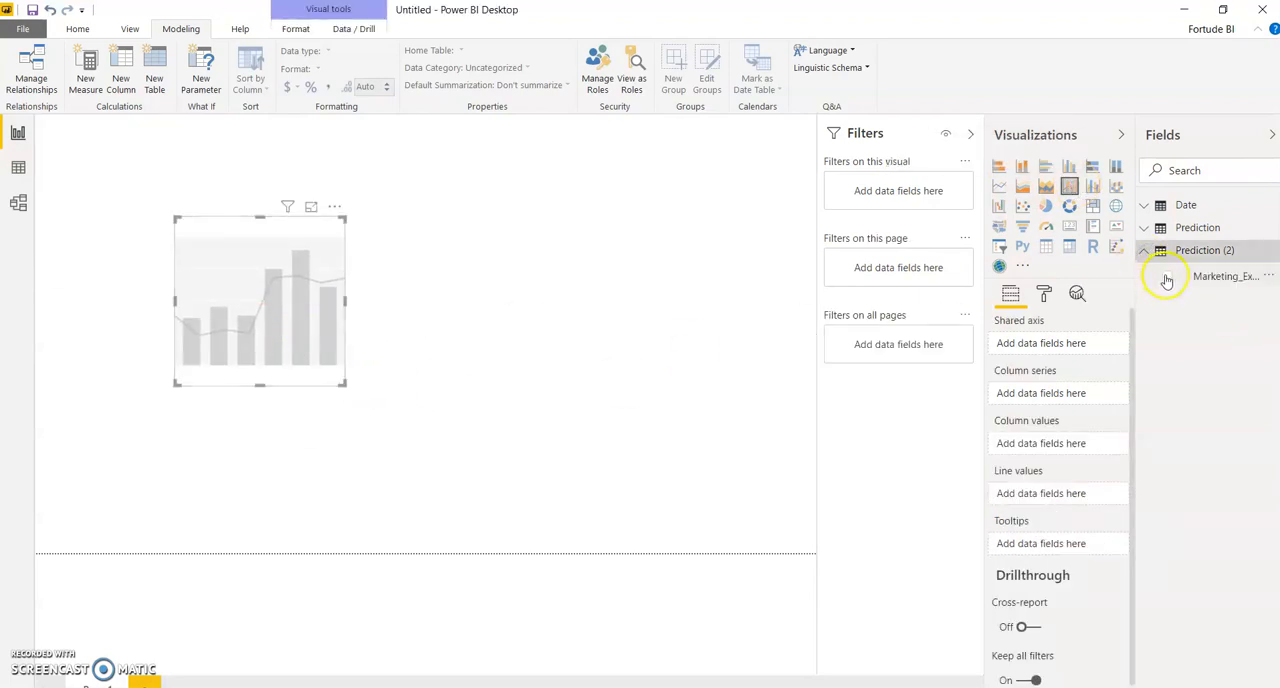
pyautogui.doubleClick(1188, 250)
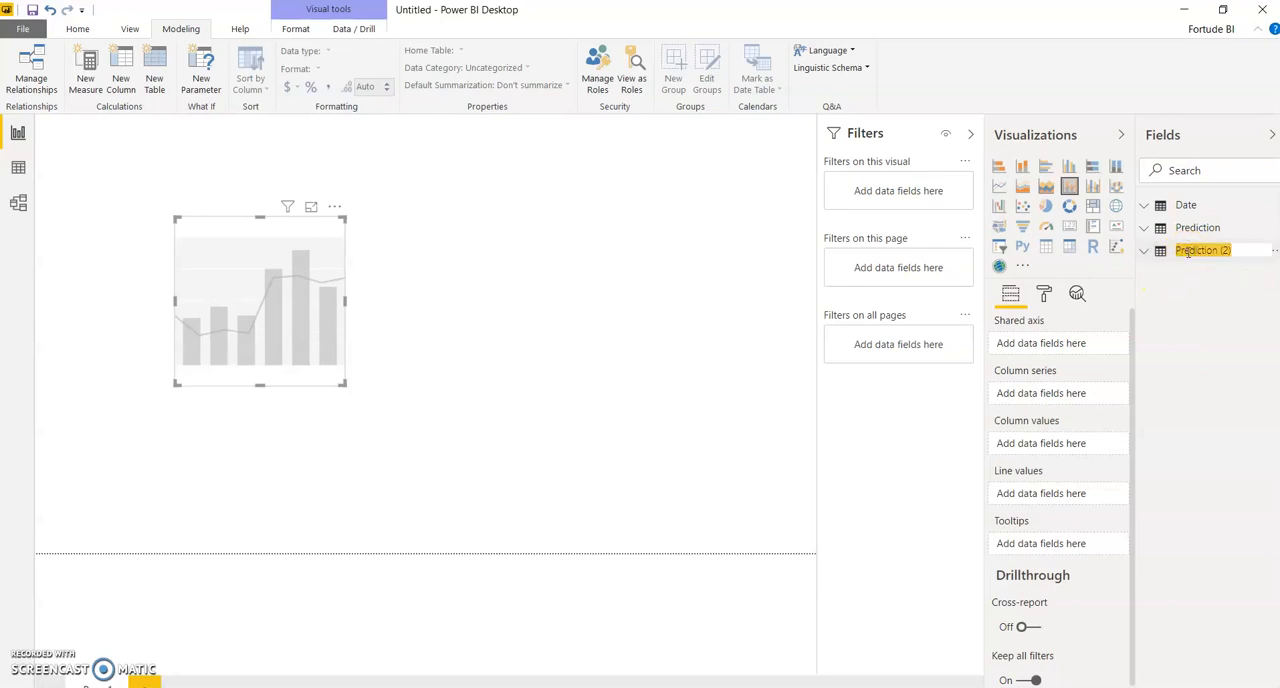
pyautogui.write('MER')
pyautogui.click(1194, 309)
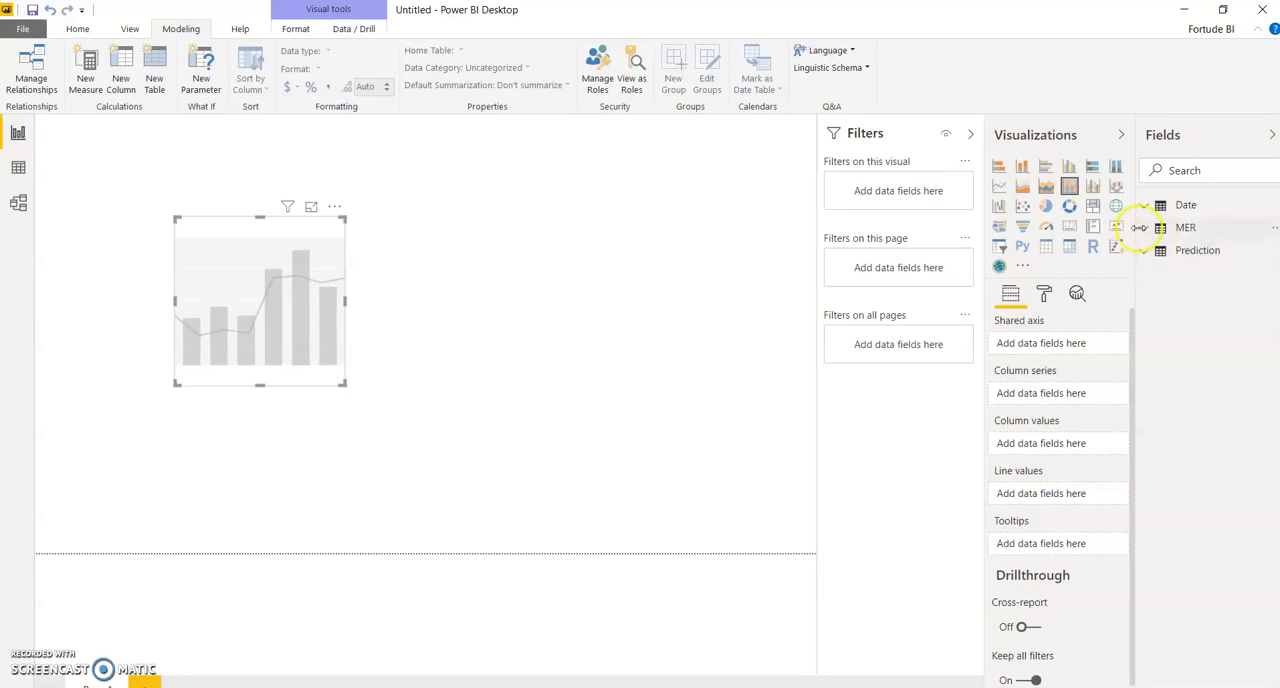
# Step: Add a slicer on MER's Marketing_Expenses_Range beside the chart and change it to a dropdown list
pyautogui.click(1142, 229)
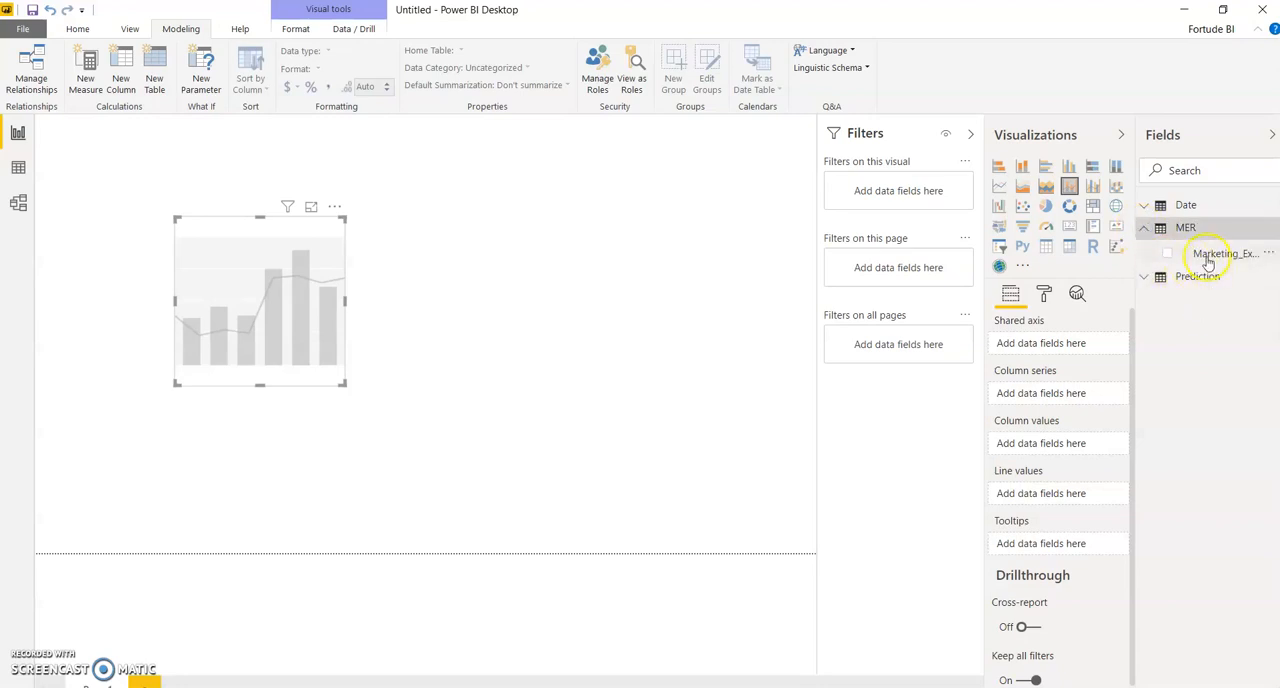
pyautogui.click(660, 317)
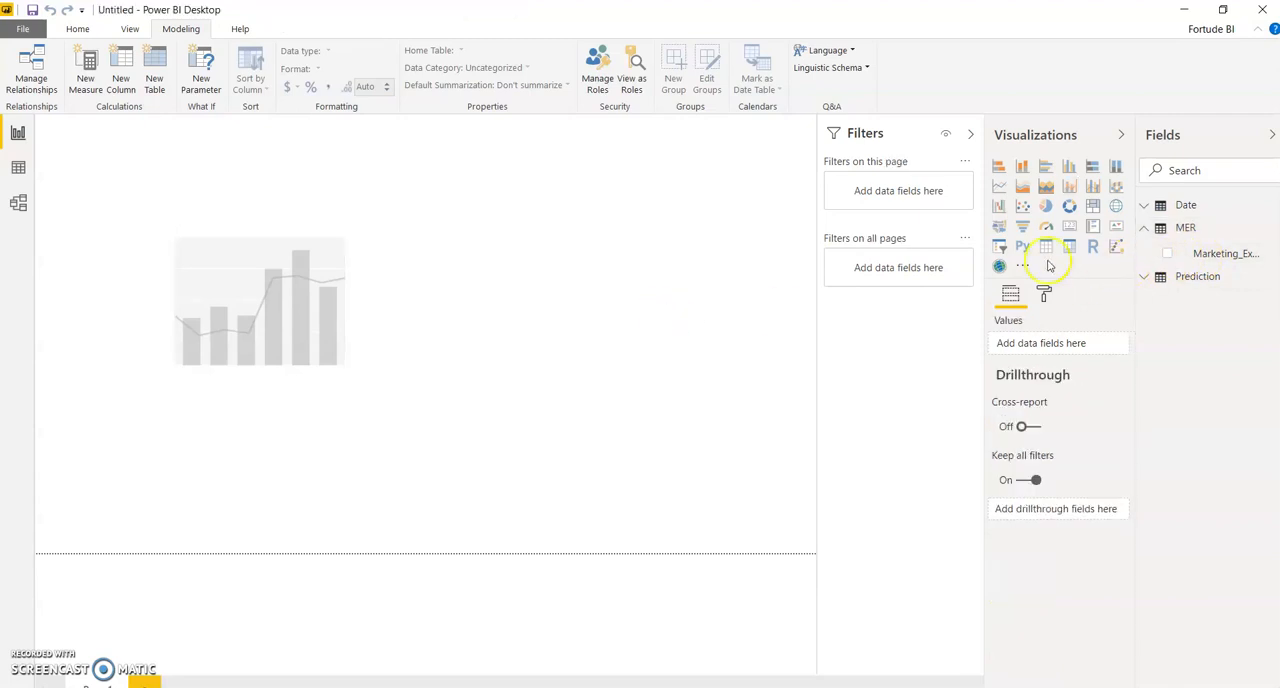
pyautogui.click(998, 248)
pyautogui.moveTo(292, 195); pyautogui.dragTo(665, 241)
pyautogui.click(1167, 254)
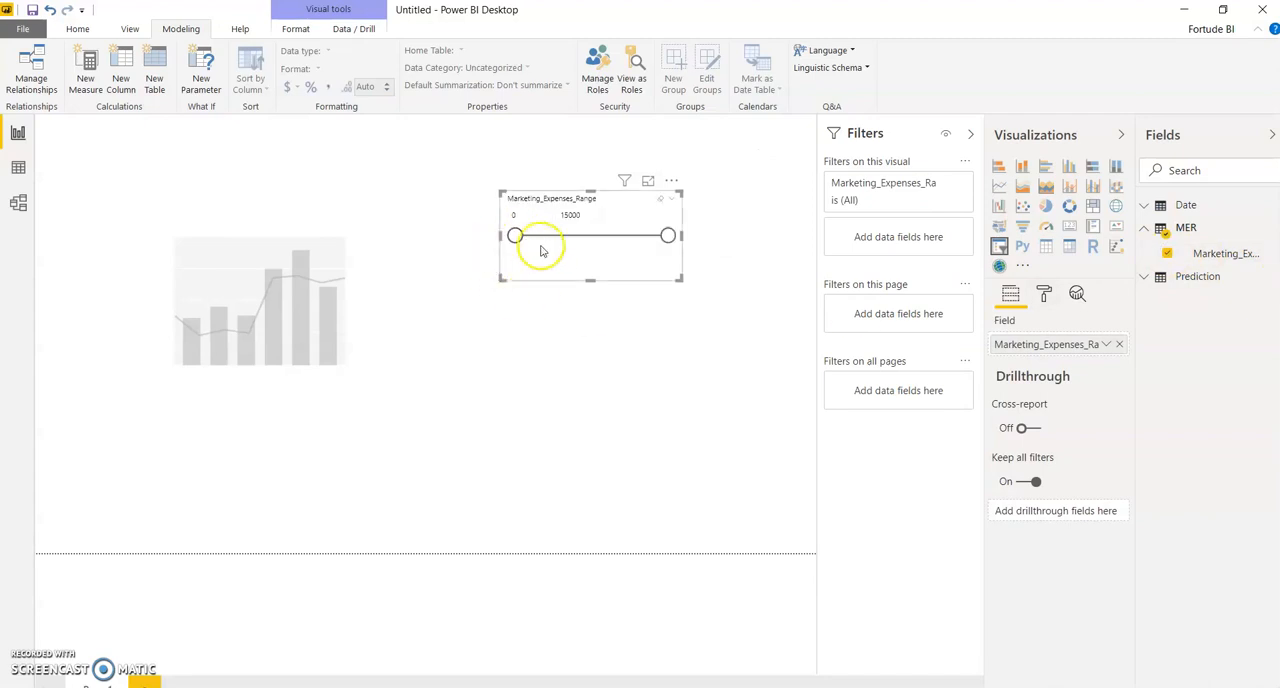
pyautogui.click(675, 199)
pyautogui.click(596, 230)
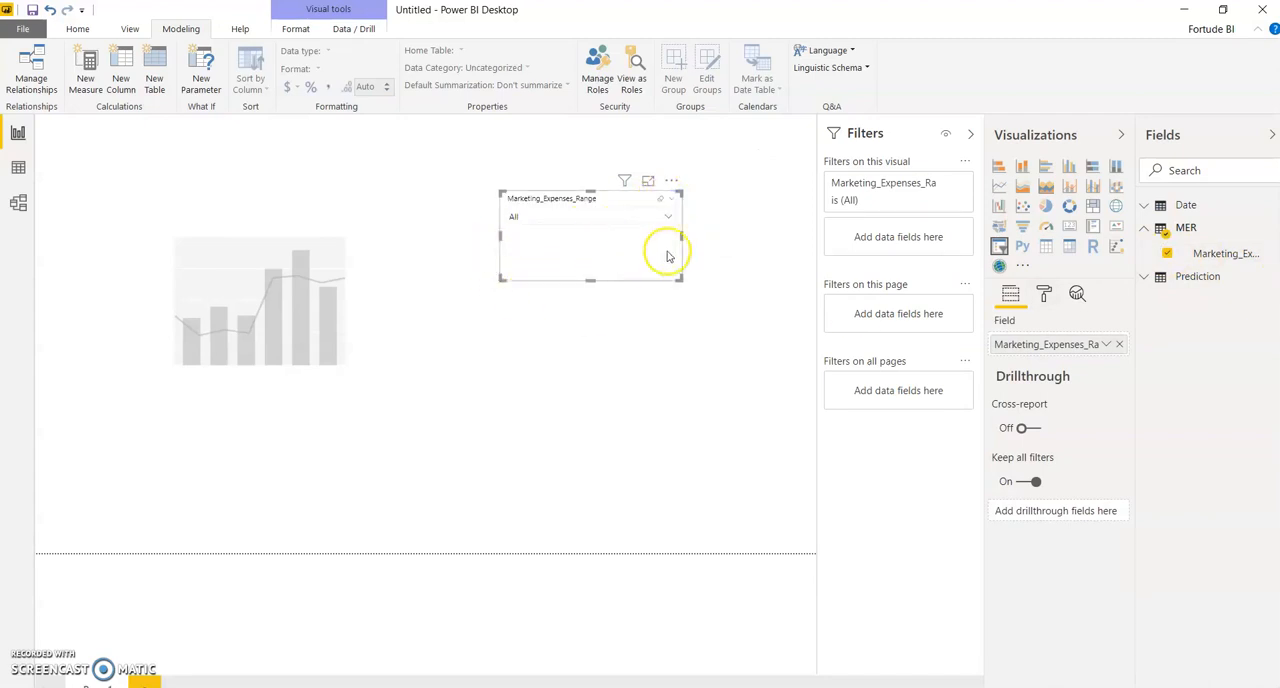
pyautogui.click(668, 217)
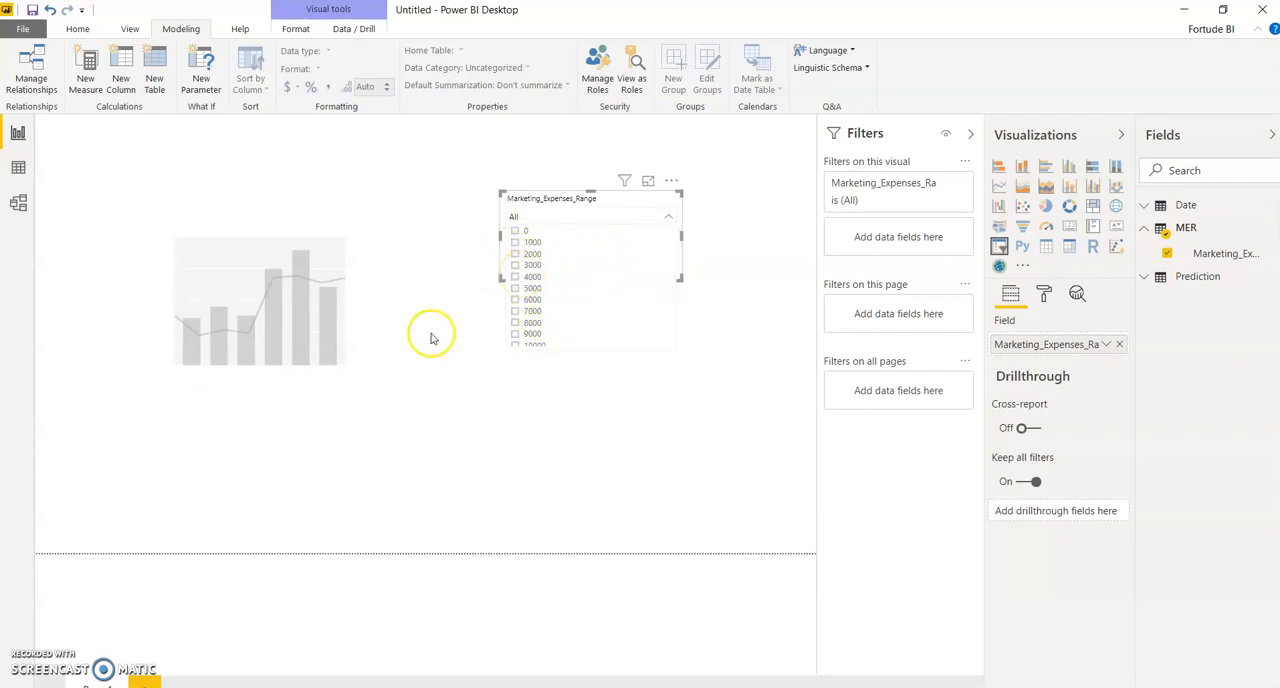
# Step: Plot the Prediction table's Predicted_Sales as the column values of the line and stacked column chart
pyautogui.click(309, 340)
pyautogui.click(1146, 232)
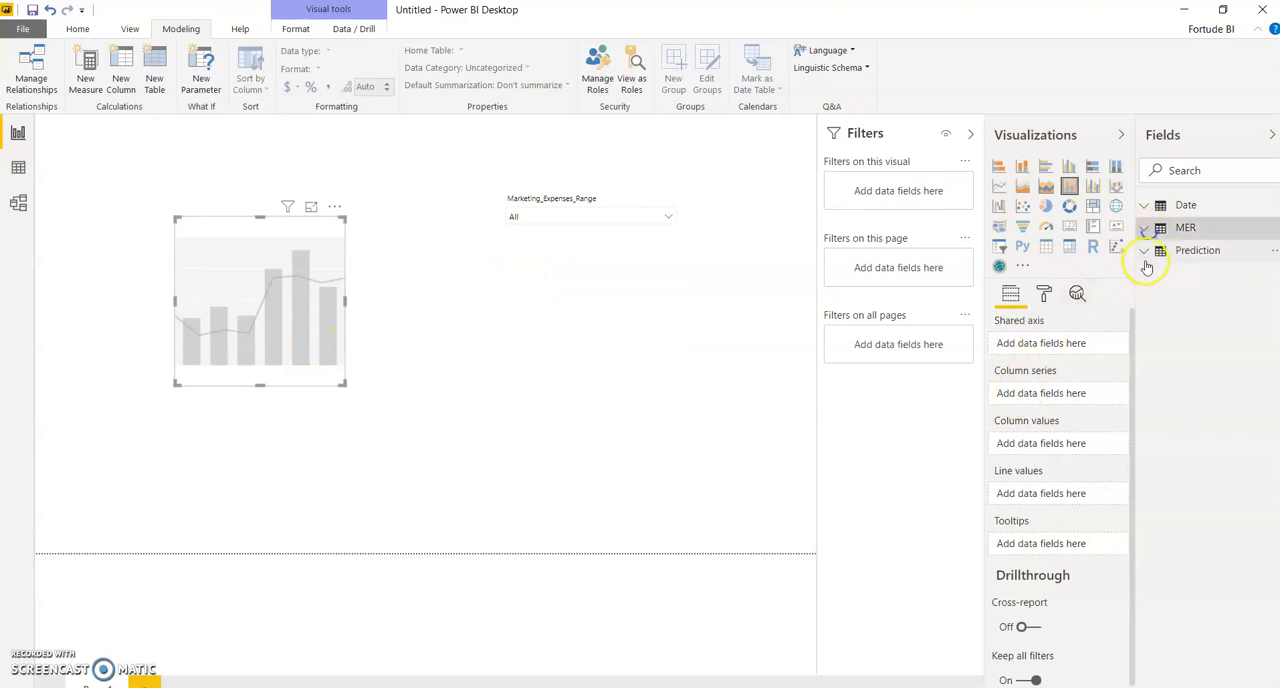
pyautogui.click(1146, 252)
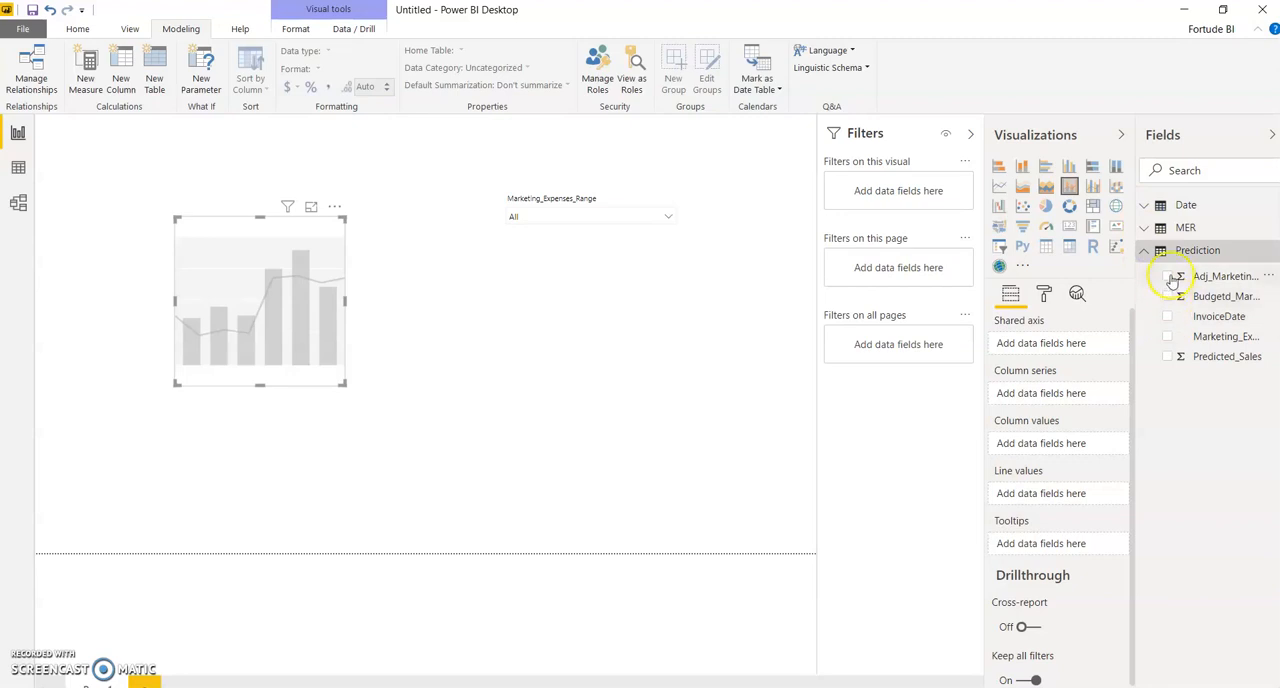
pyautogui.click(1168, 357)
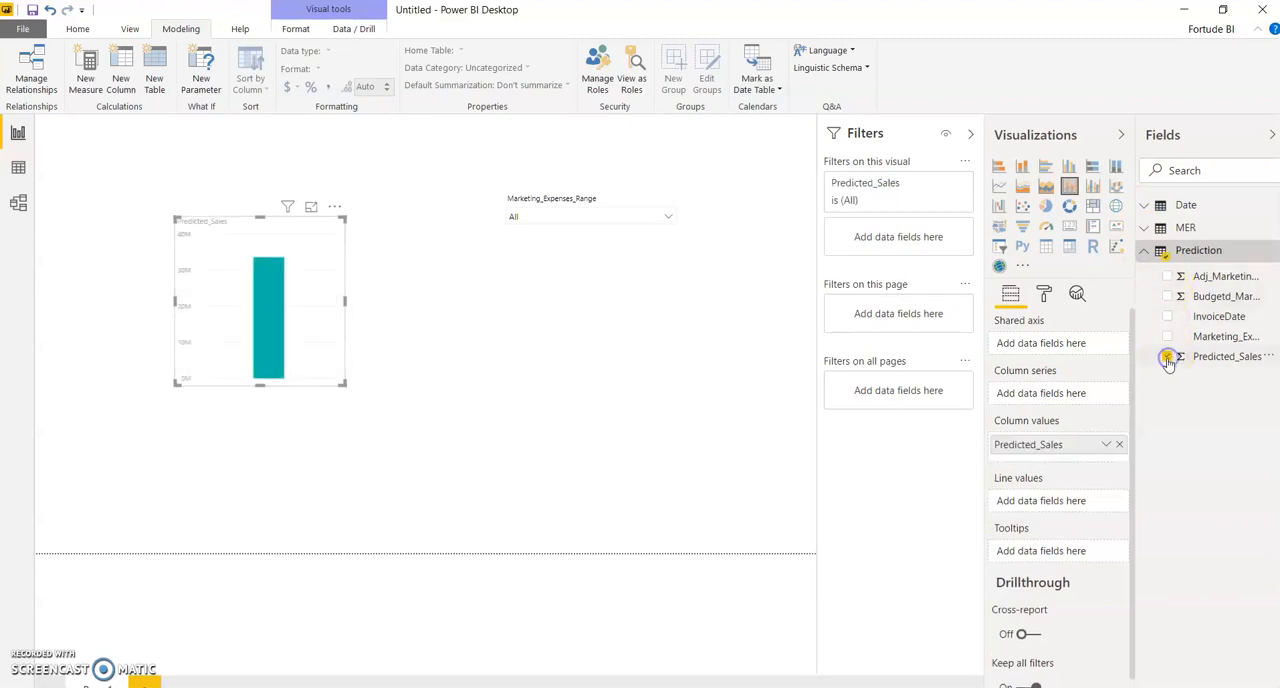
pyautogui.click(1144, 250)
pyautogui.click(1145, 207)
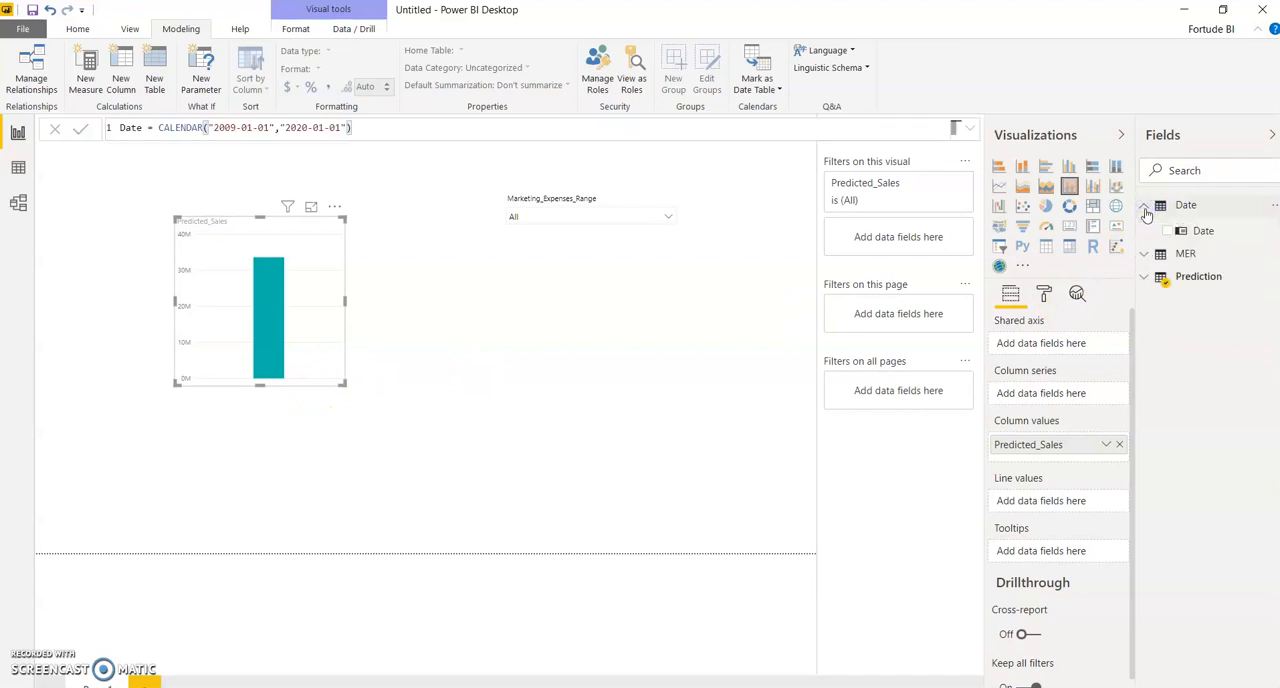
pyautogui.click(1145, 207)
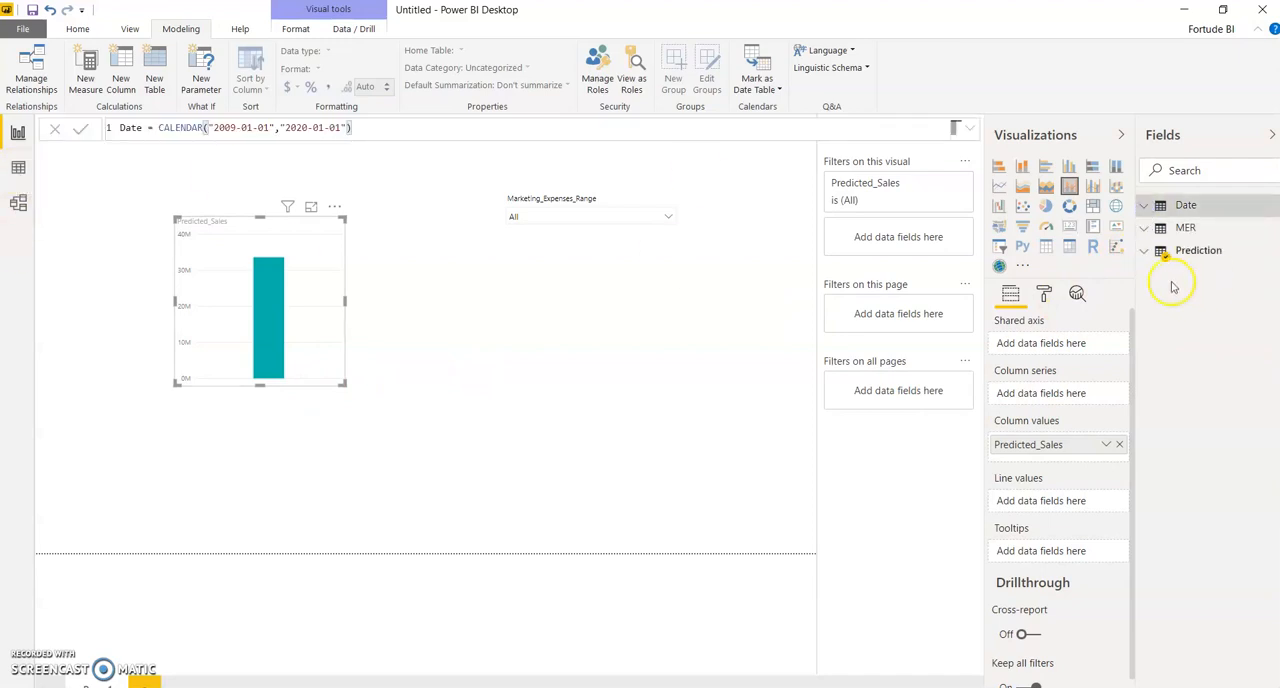
# Step: Add a calculated column to the Date table with the formula Month = Month('Date'[Date])
pyautogui.click(18, 170)
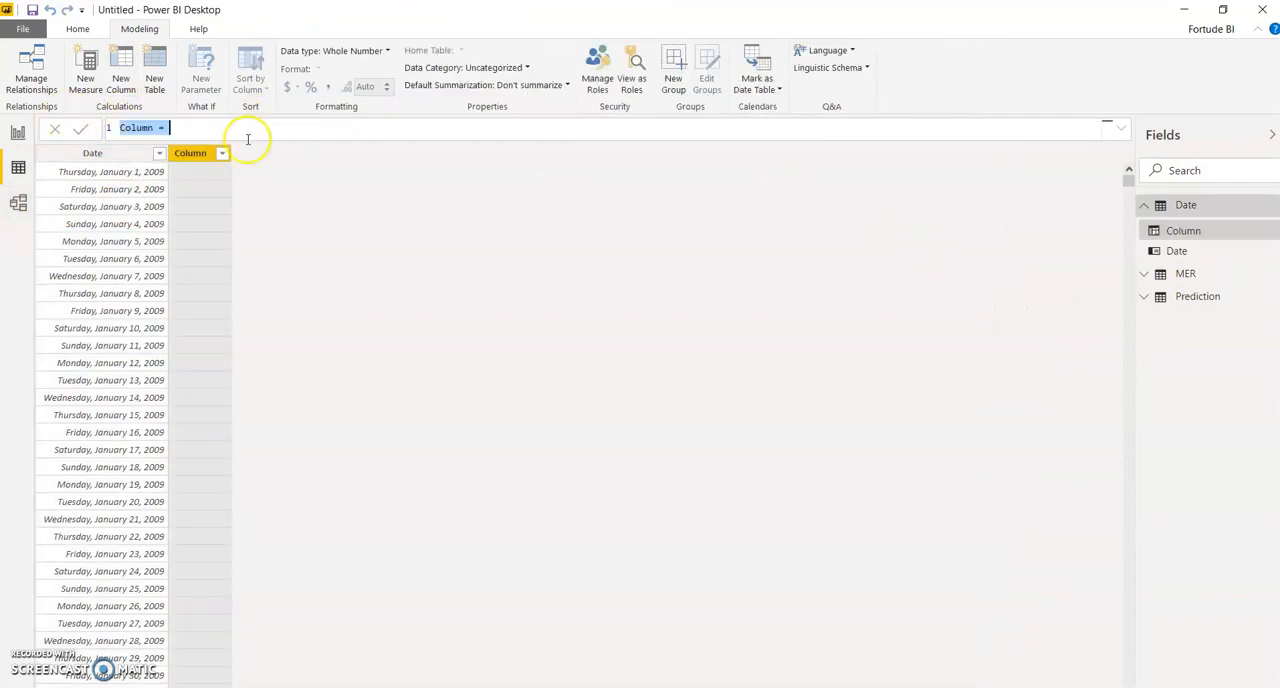
pyautogui.doubleClick(130, 128)
pyautogui.write('Month = ')
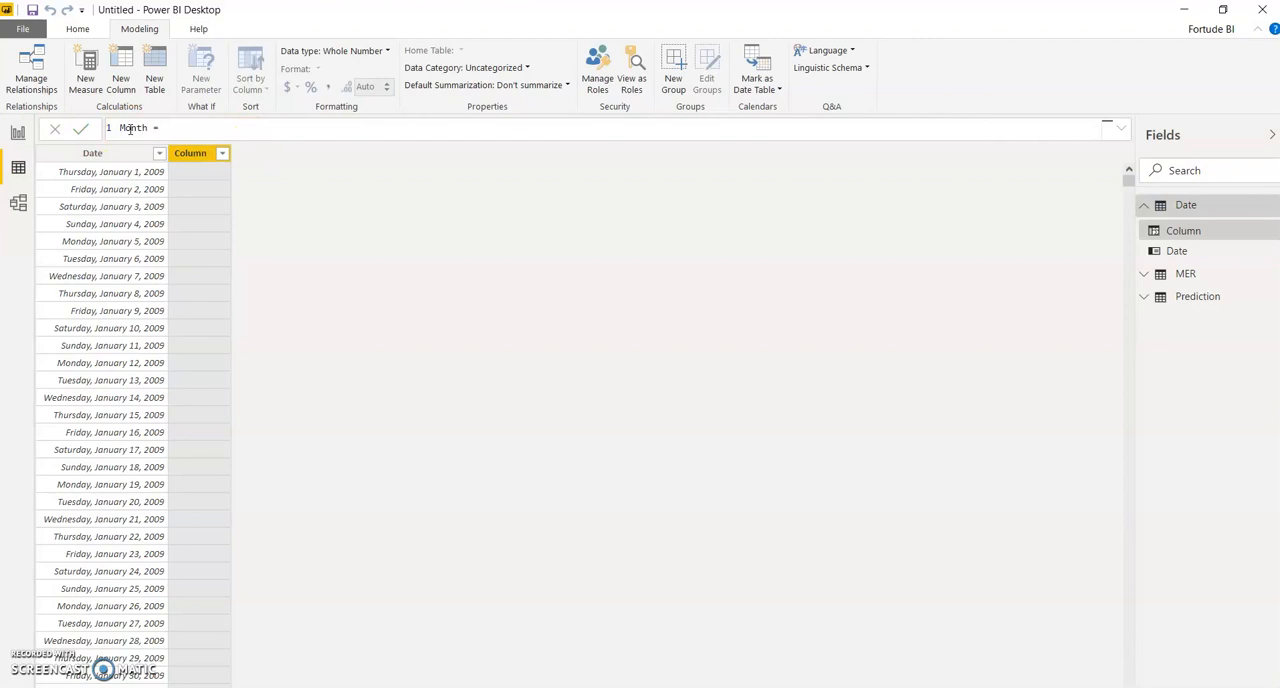
pyautogui.write('Month')
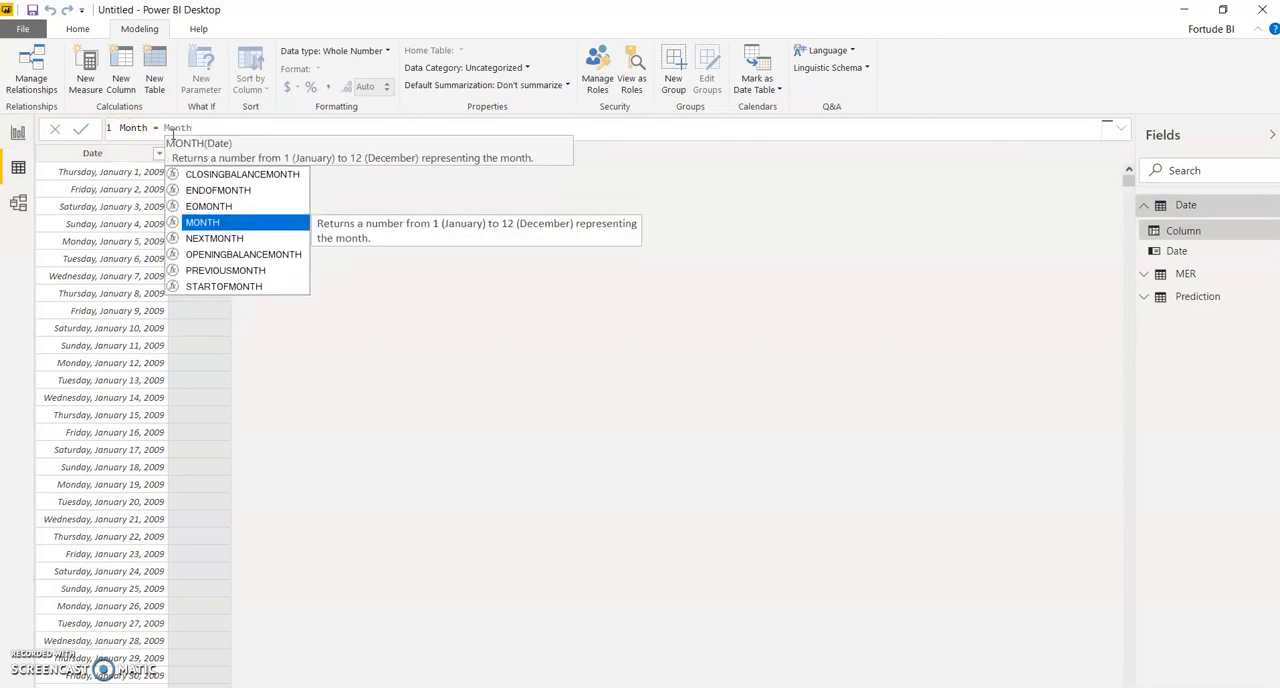
pyautogui.write('(Date')
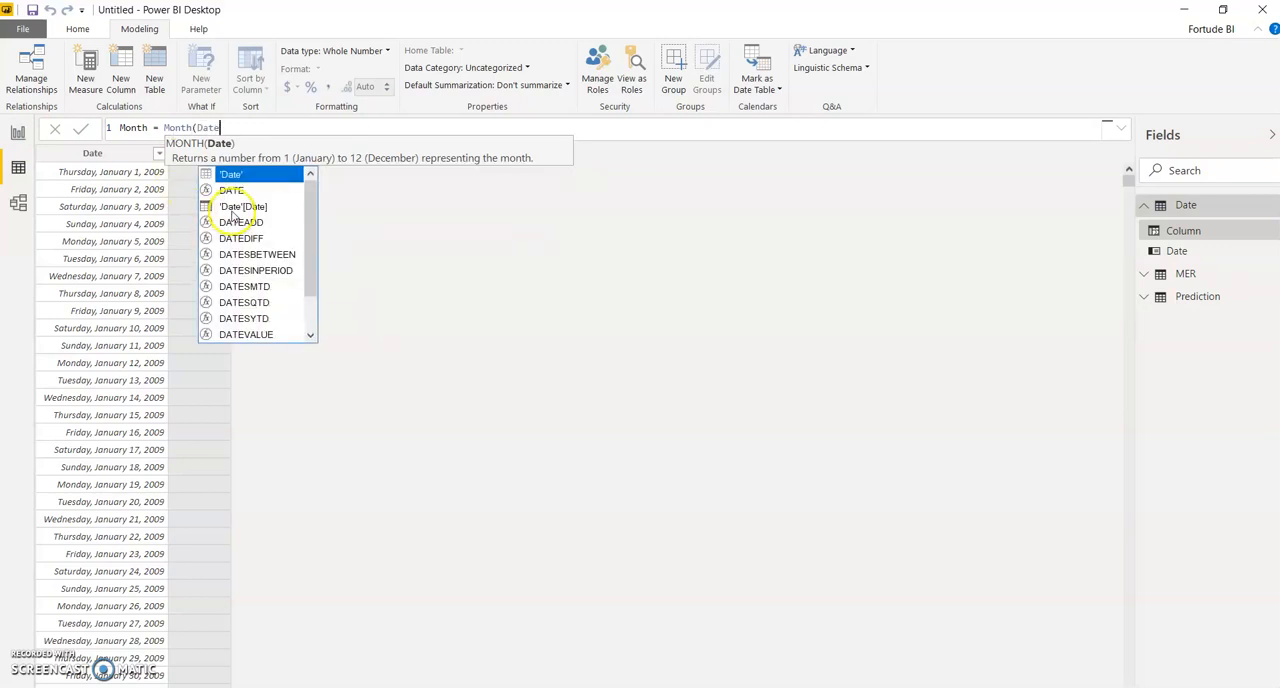
pyautogui.click(231, 207)
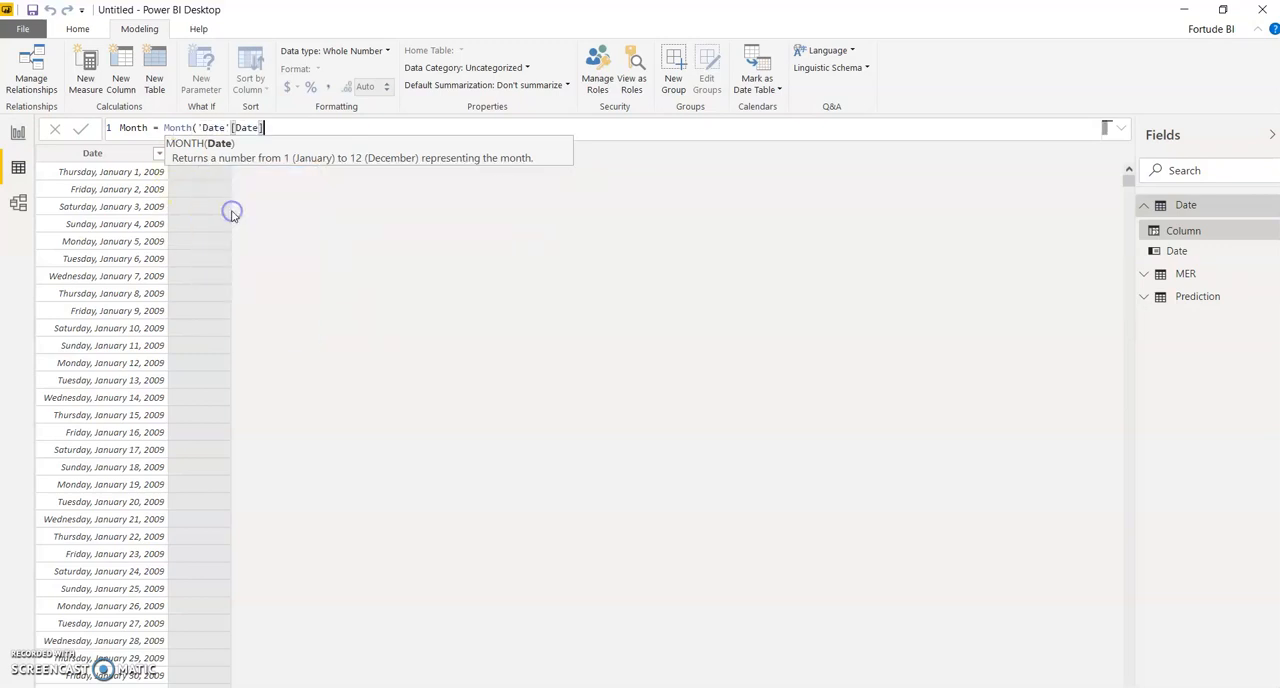
pyautogui.write(')')
pyautogui.press('Return')
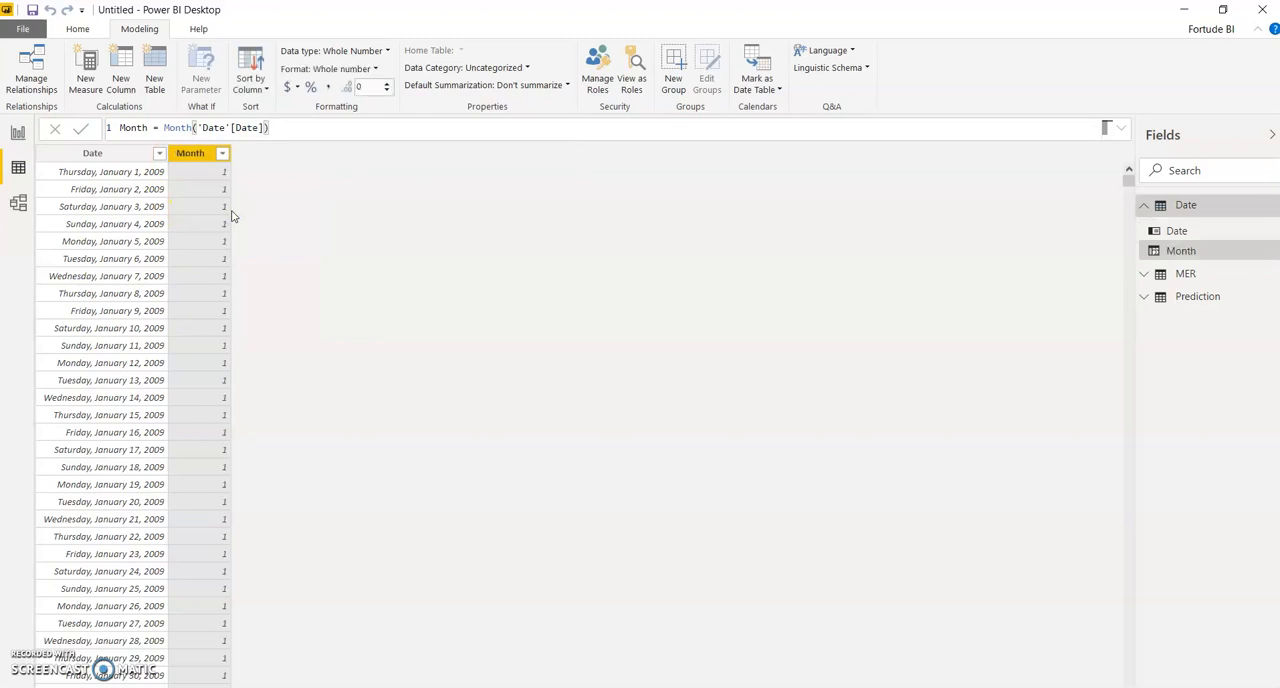
# Step: Add a calculated column to the Date table with the formula Year Month = FORMAT('Date'[Date],"YYYY-MMM")
pyautogui.click(120, 78)
pyautogui.doubleClick(135, 127)
pyautogui.write('Year Month =')
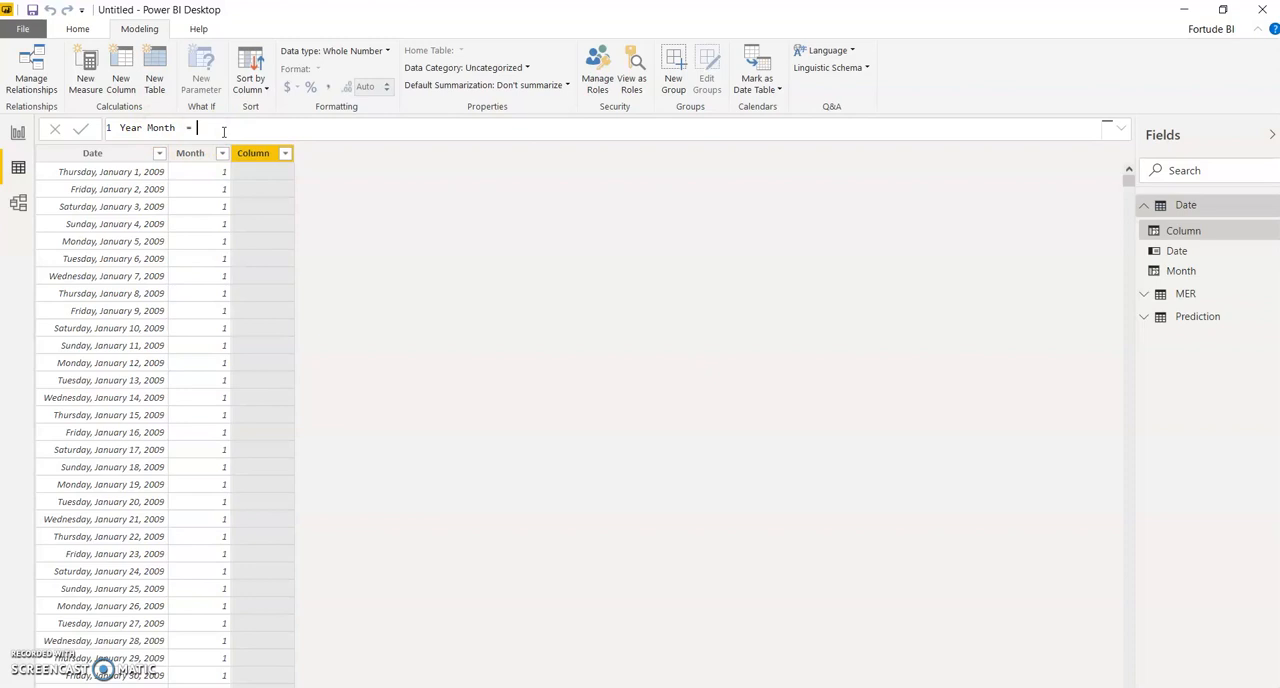
pyautogui.write('FORM')
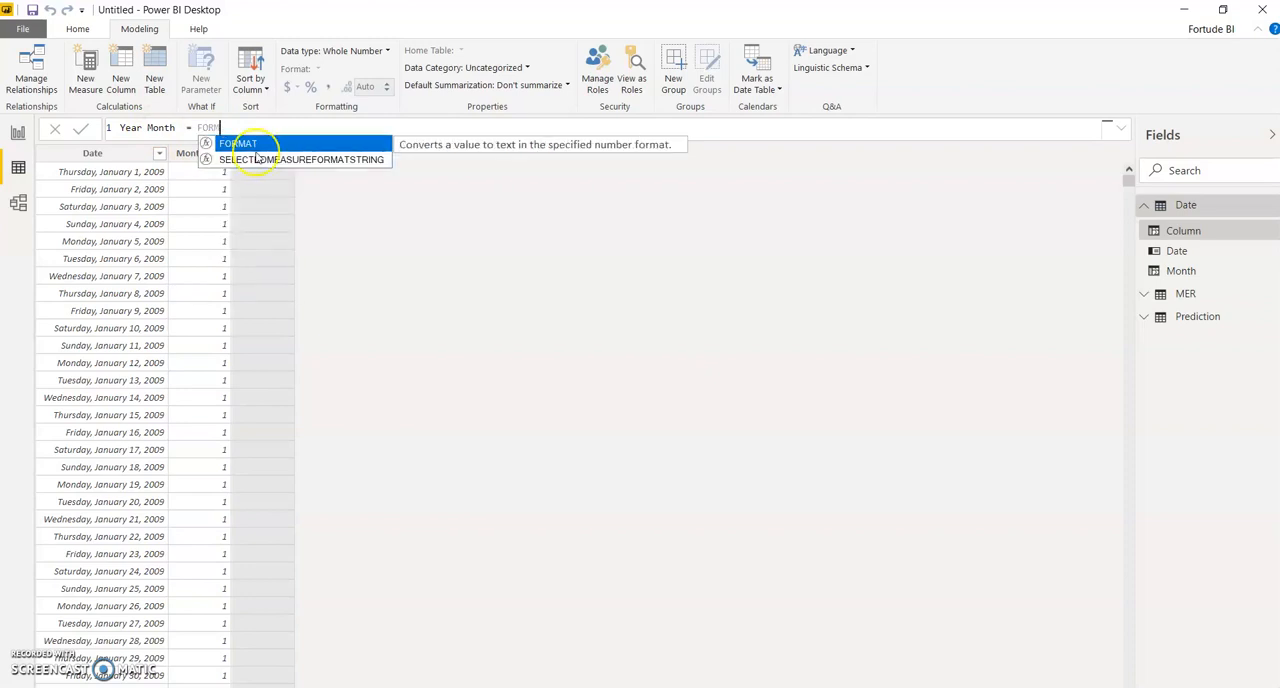
pyautogui.press('Tab')
pyautogui.write('Da')
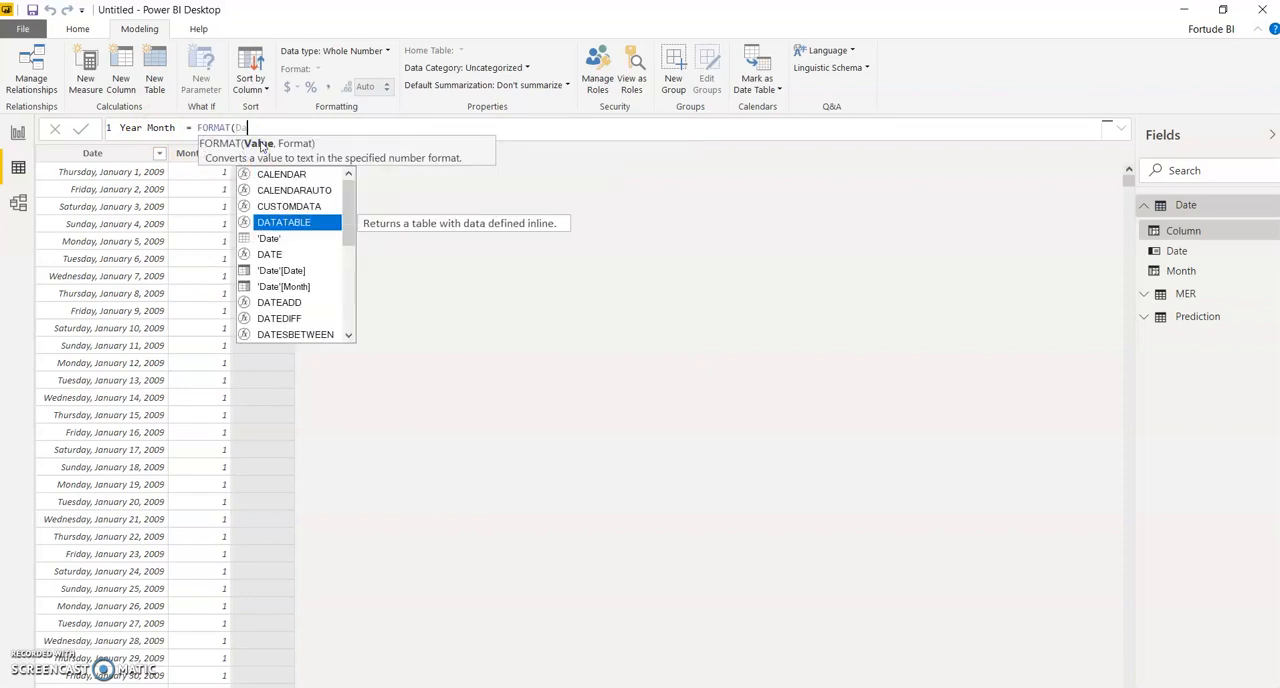
pyautogui.doubleClick(280, 271)
pyautogui.write(',"YYYY-MM')
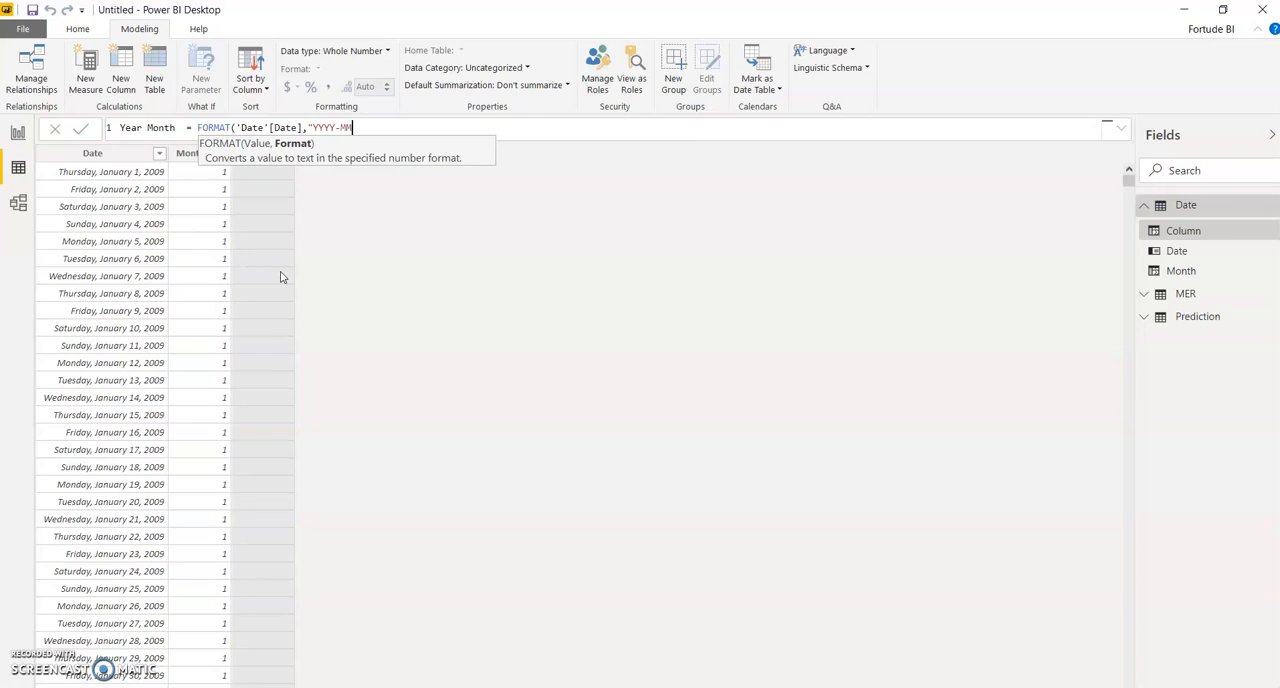
pyautogui.write('M")')
pyautogui.press('Return')
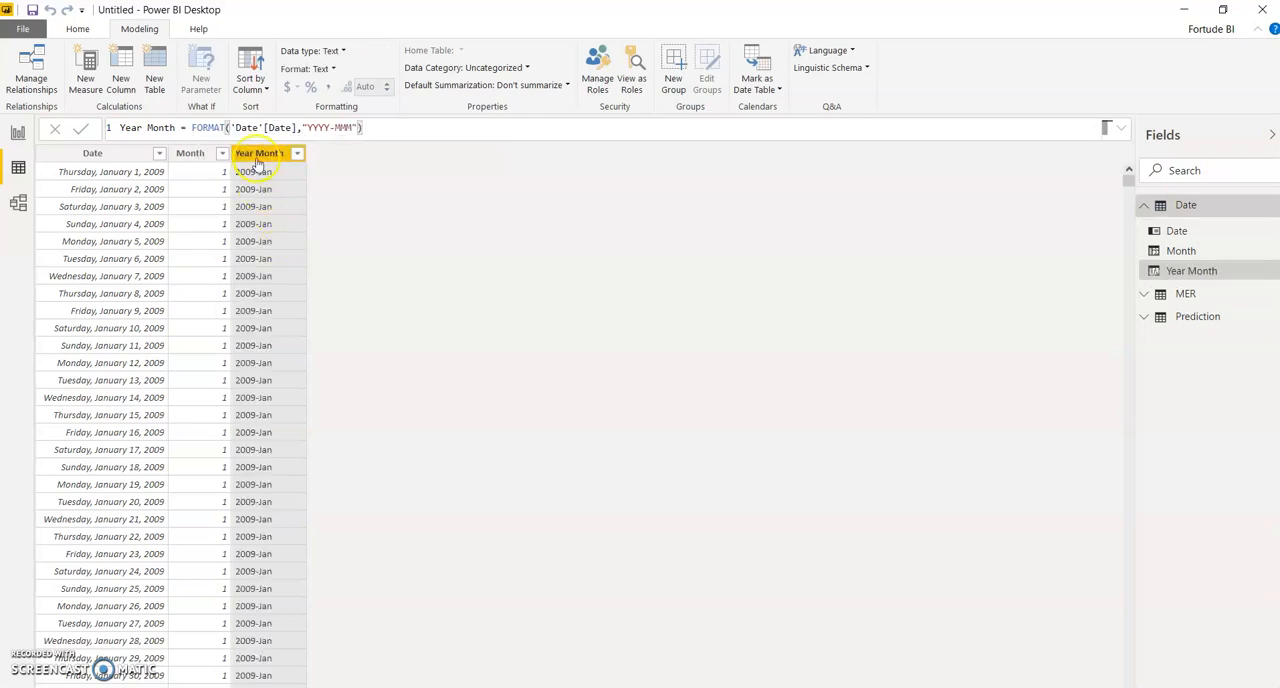
# Step: Save the report in the Youtube 4 folder under the file name Sales Predication
pyautogui.click(250, 84)
pyautogui.click(266, 156)
pyautogui.click(35, 12)
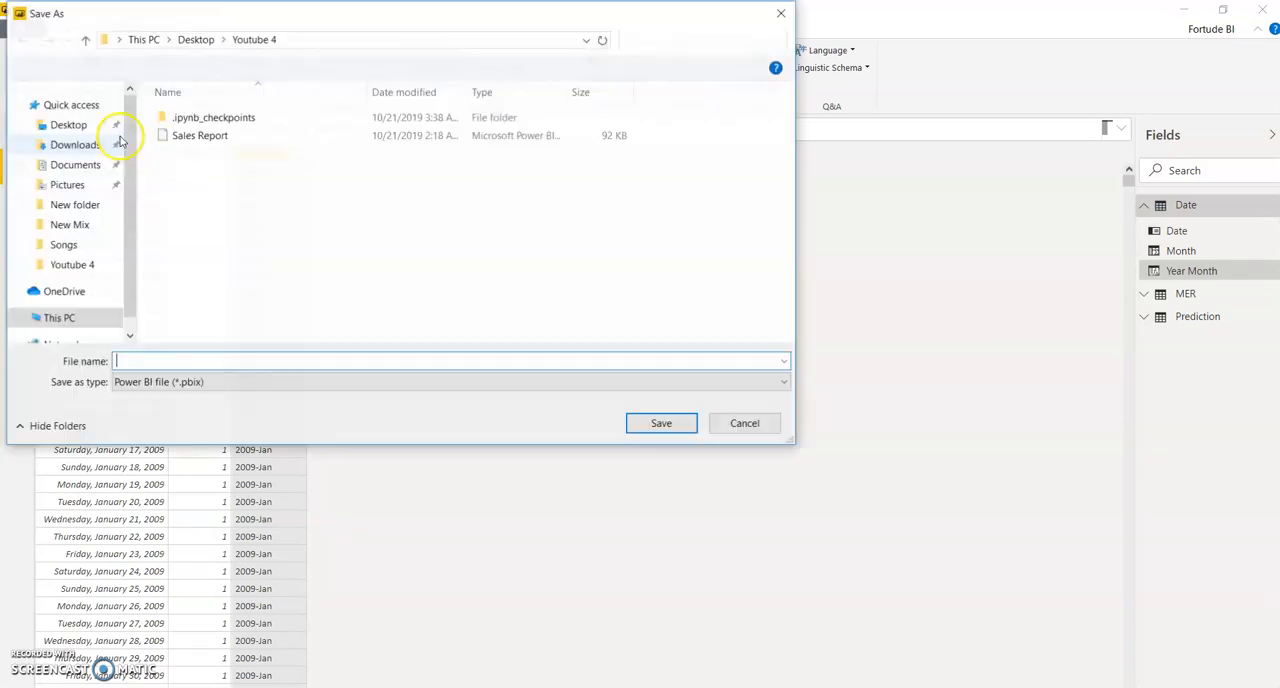
pyautogui.click(159, 361)
pyautogui.write('Sales Predication')
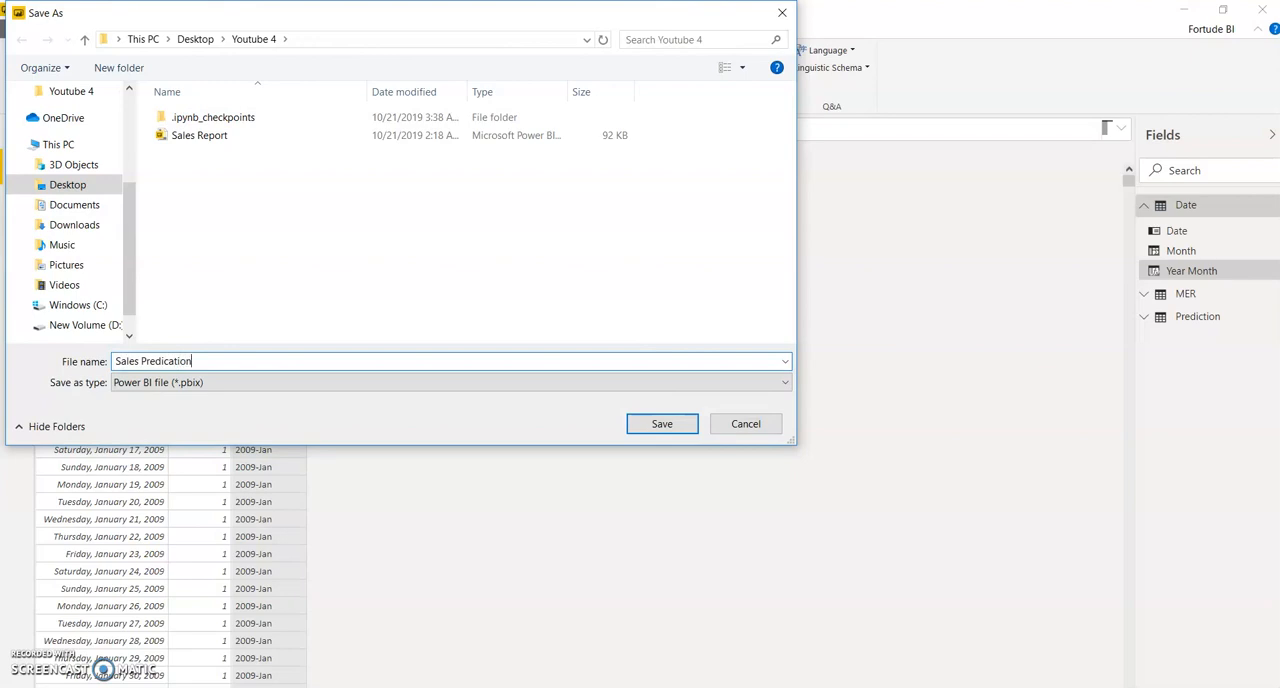
pyautogui.click(662, 426)
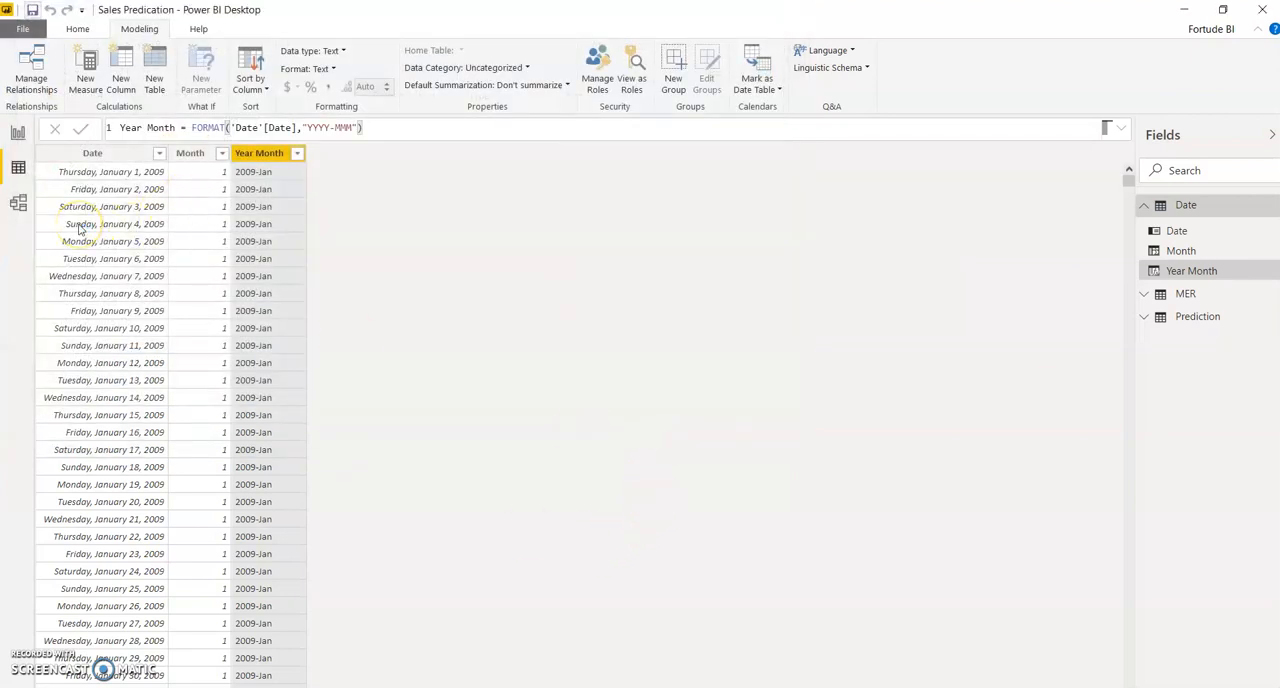
# Step: Put the Date table's Year Month column on the shared axis of the Predicted_Sales chart
pyautogui.click(18, 133)
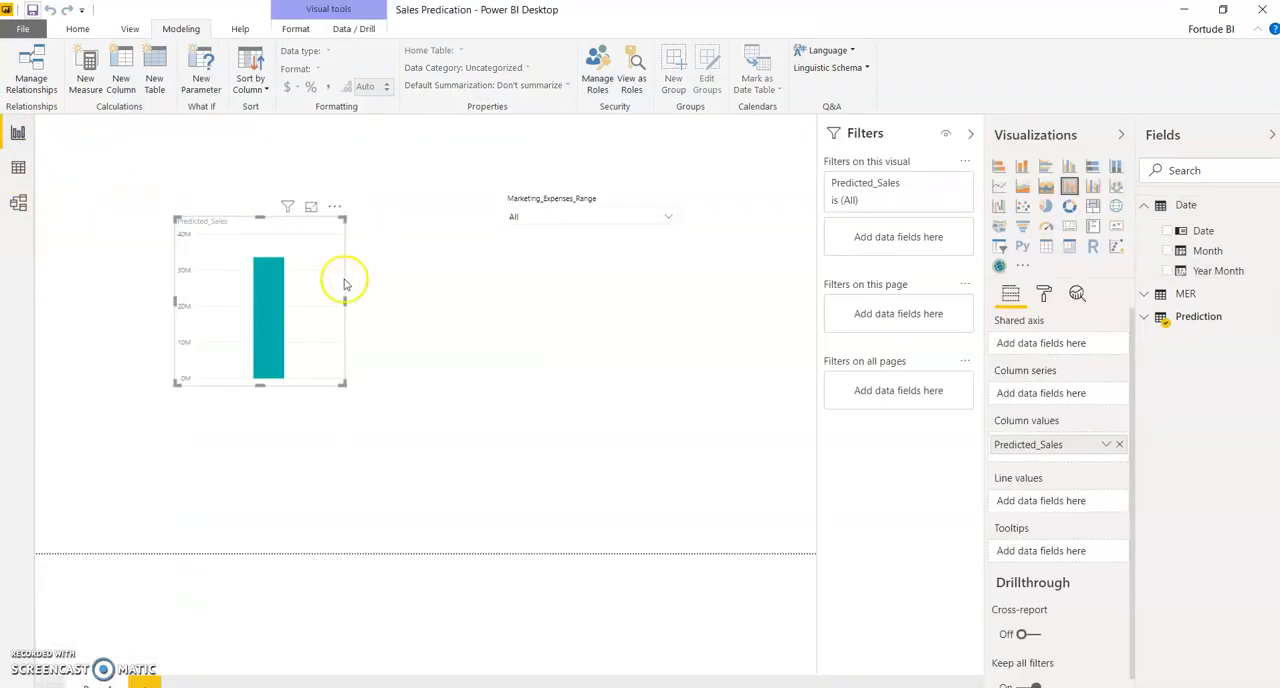
pyautogui.click(529, 260)
pyautogui.click(322, 293)
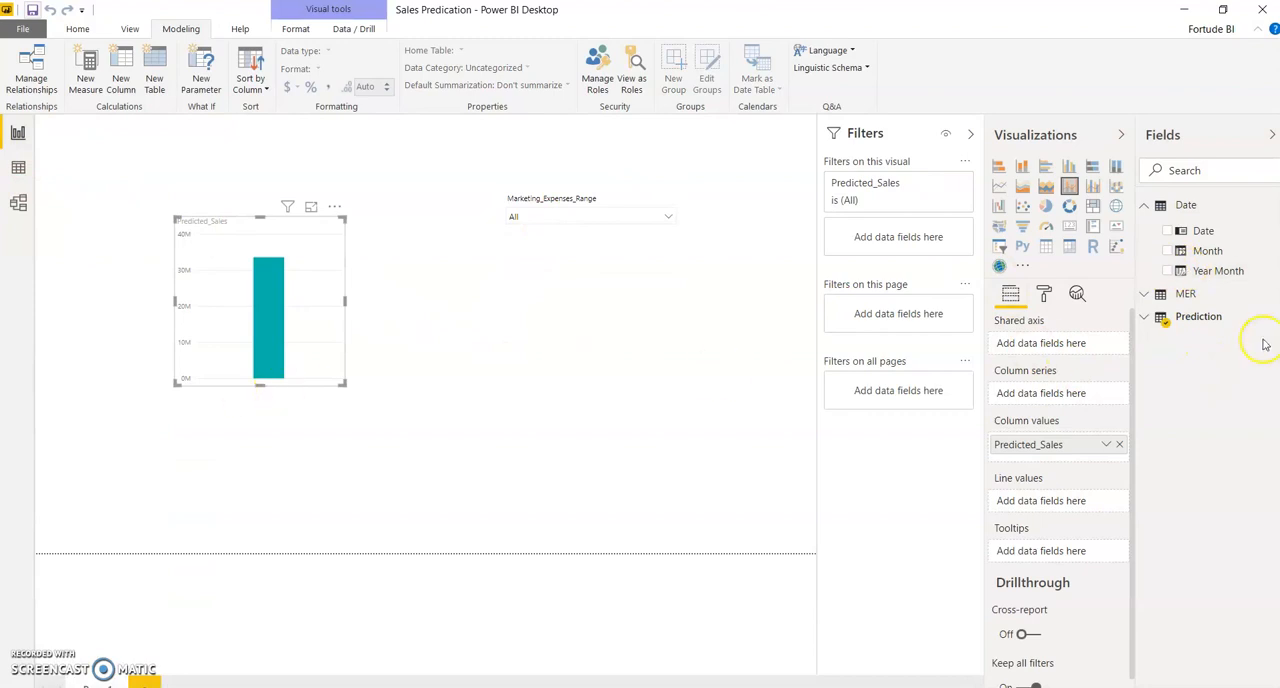
pyautogui.click(1167, 271)
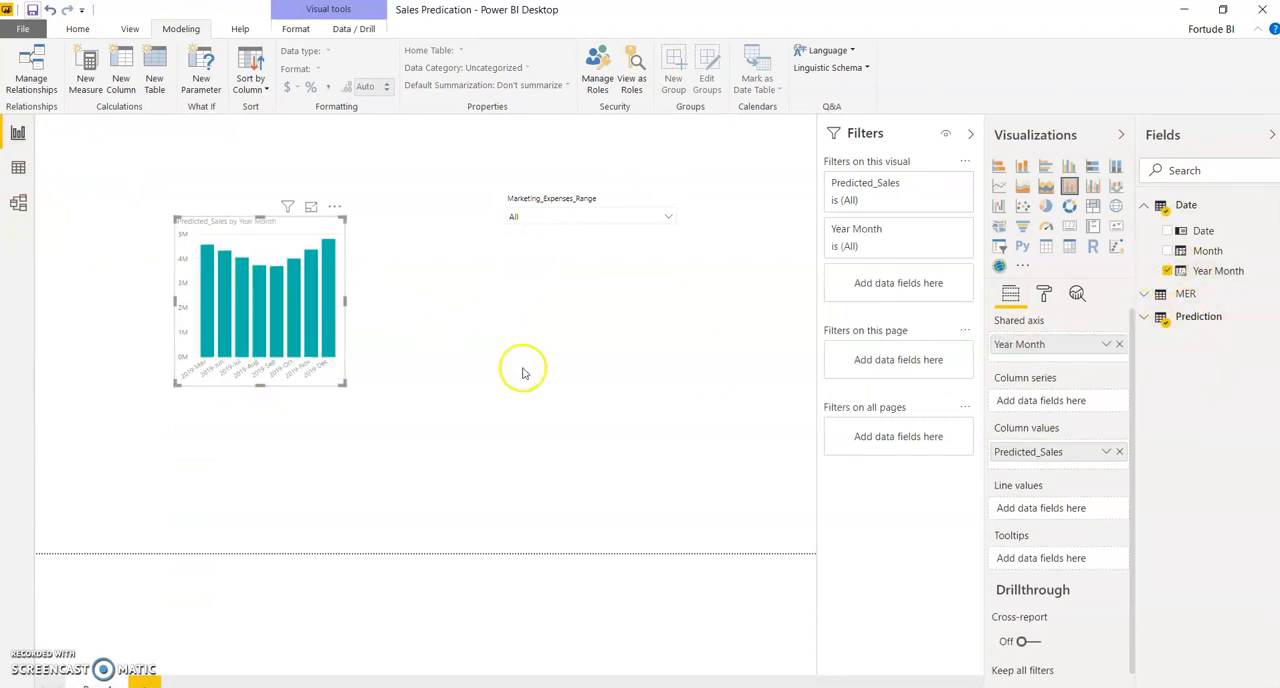
# Step: Enlarge the Predicted_Sales by Year Month chart and move it toward the page's left edge, clear of the slicer
pyautogui.moveTo(343, 383); pyautogui.dragTo(531, 500)
pyautogui.moveTo(369, 240); pyautogui.dragTo(274, 225)
pyautogui.moveTo(338, 315)
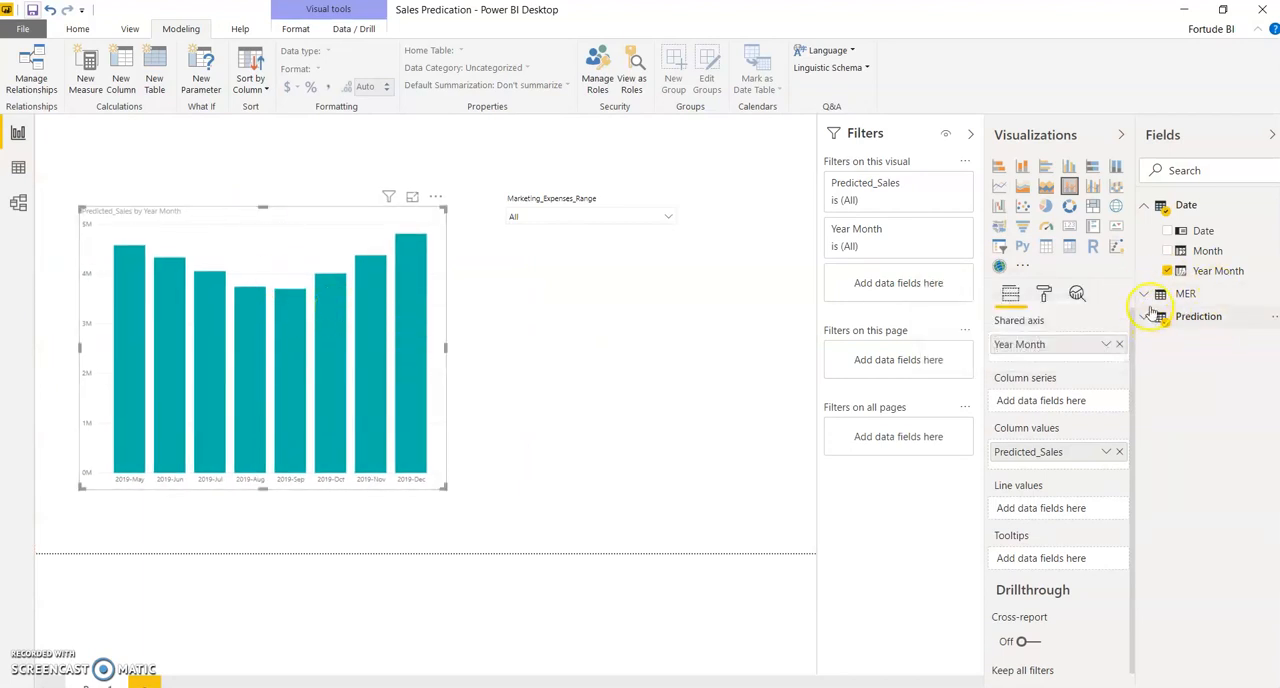
# Step: Add the Prediction table's Adj_Marketing_Expenses field to the Predicted_Sales chart as its line values
pyautogui.click(1145, 205)
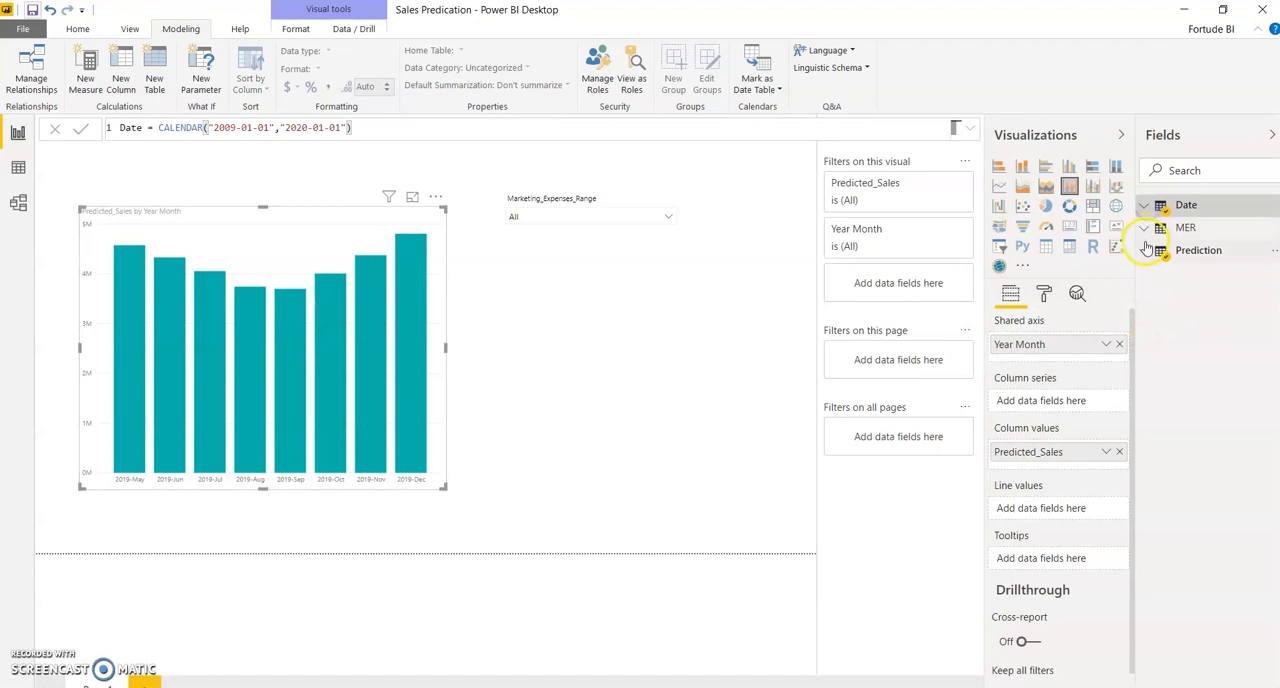
pyautogui.click(1147, 252)
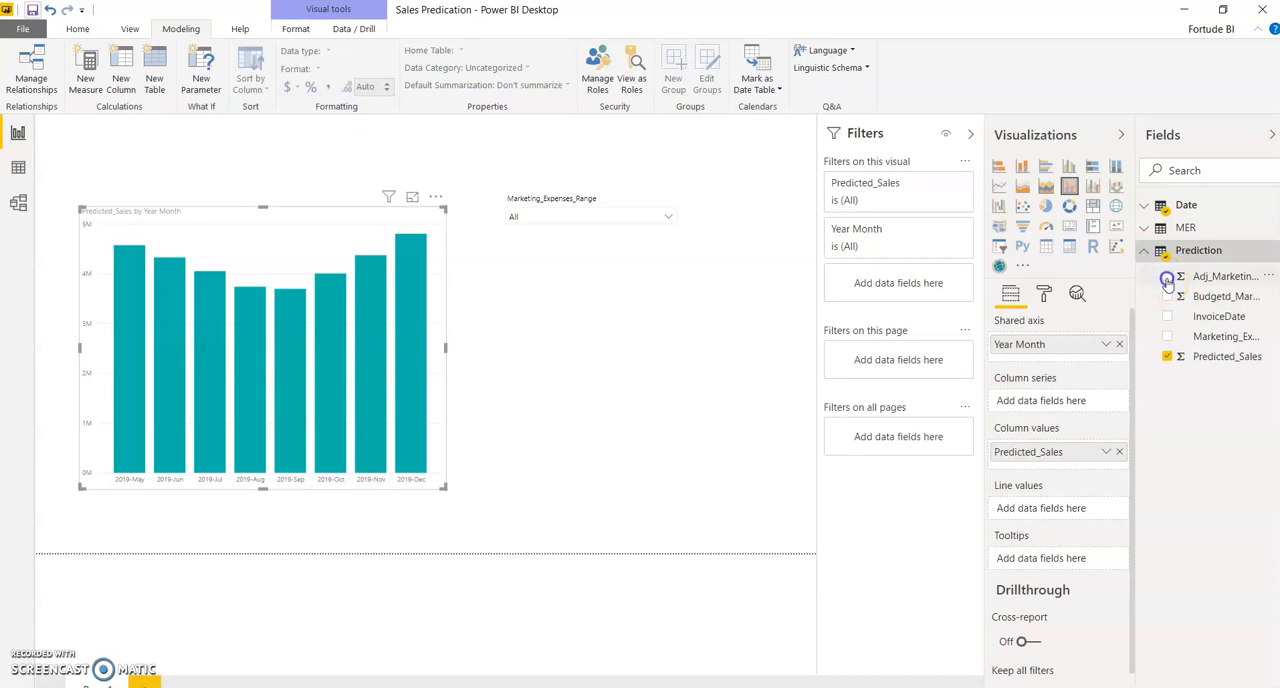
pyautogui.click(1167, 278)
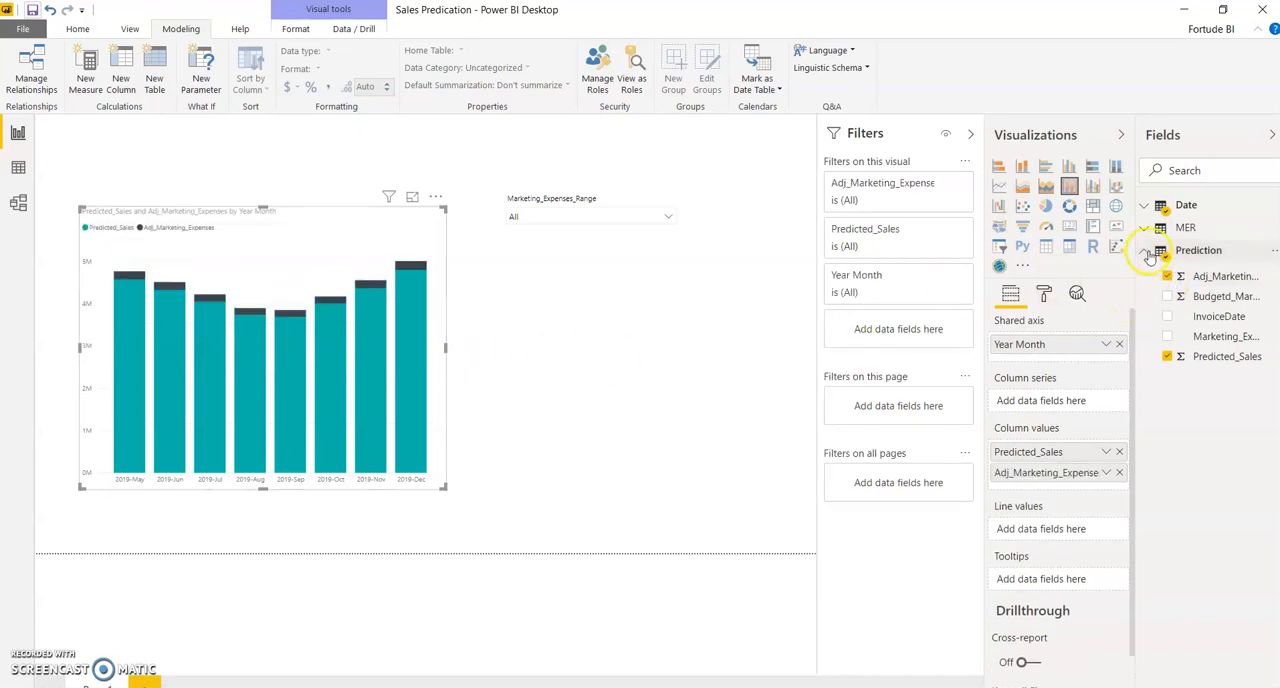
pyautogui.moveTo(1071, 471); pyautogui.dragTo(1063, 534)
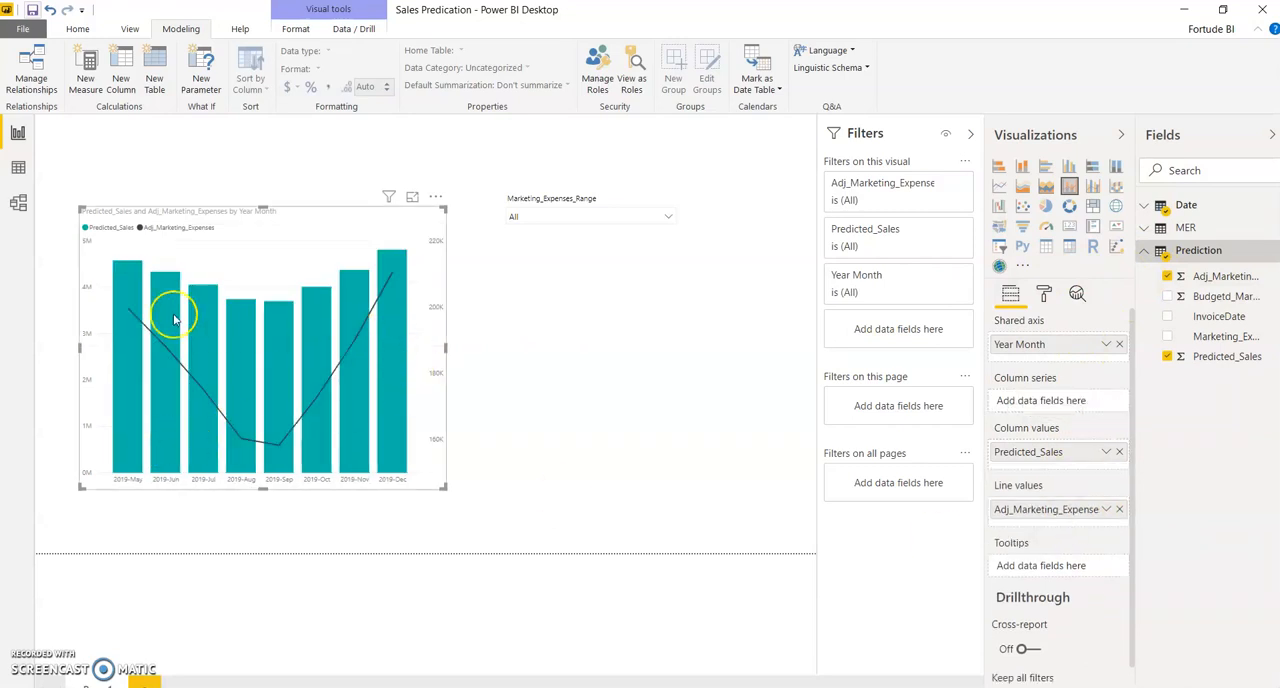
# Step: Filter the chart to the marketing expenses range 0 and inspect the 2019-May adjusted expense and predicted sales
pyautogui.moveTo(130, 316)
pyautogui.click(666, 216)
pyautogui.click(515, 231)
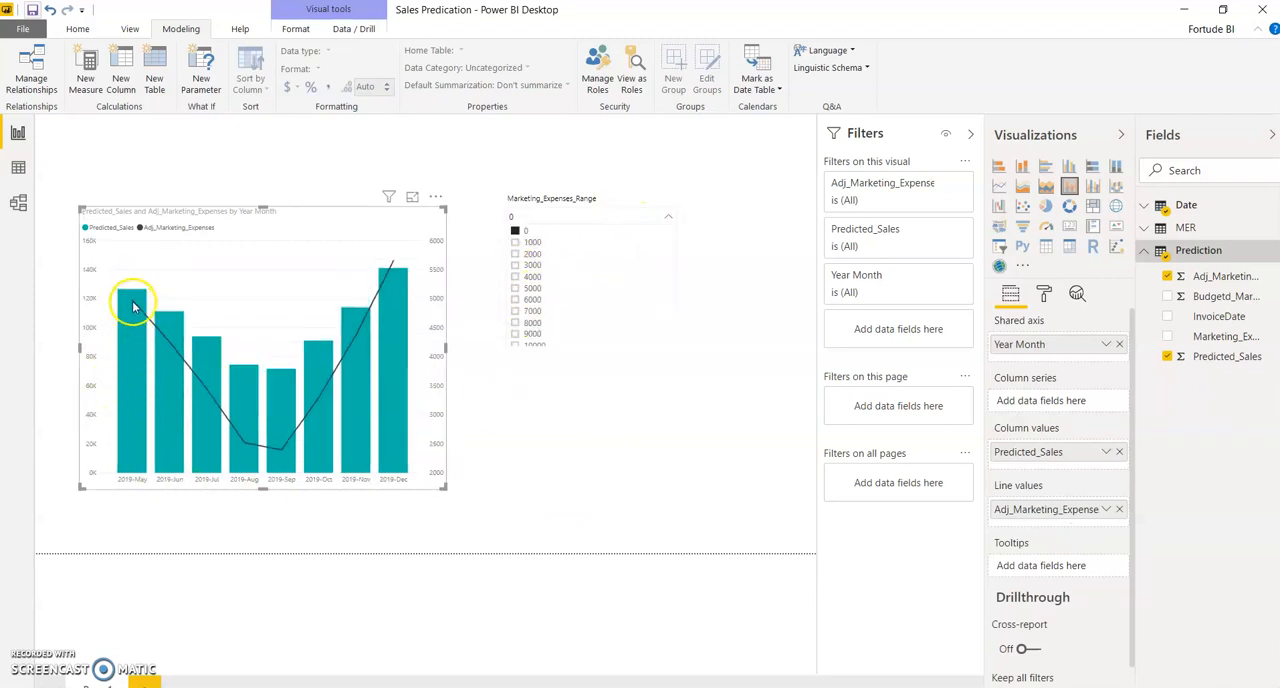
pyautogui.moveTo(132, 300)
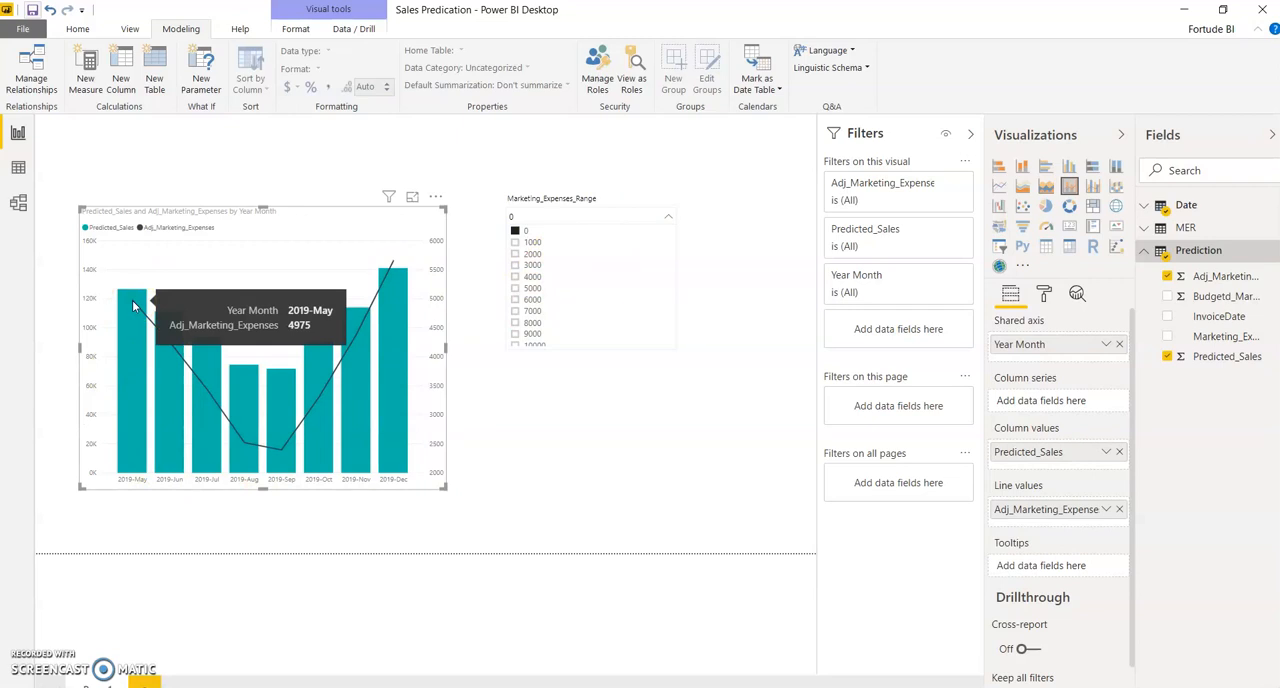
pyautogui.click(120, 309)
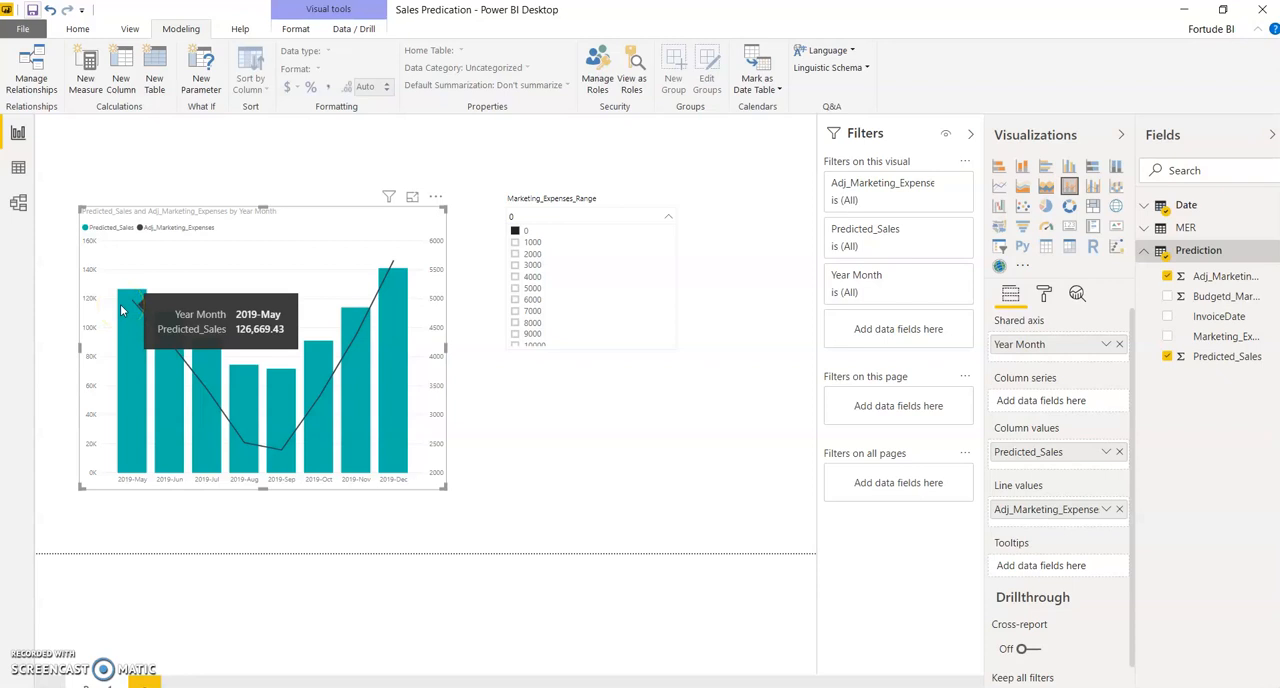
# Step: Set the Marketing_Expenses_Range slicer to 3000 and inspect the 2019-May adjusted expense and predicted sales
pyautogui.click(520, 266)
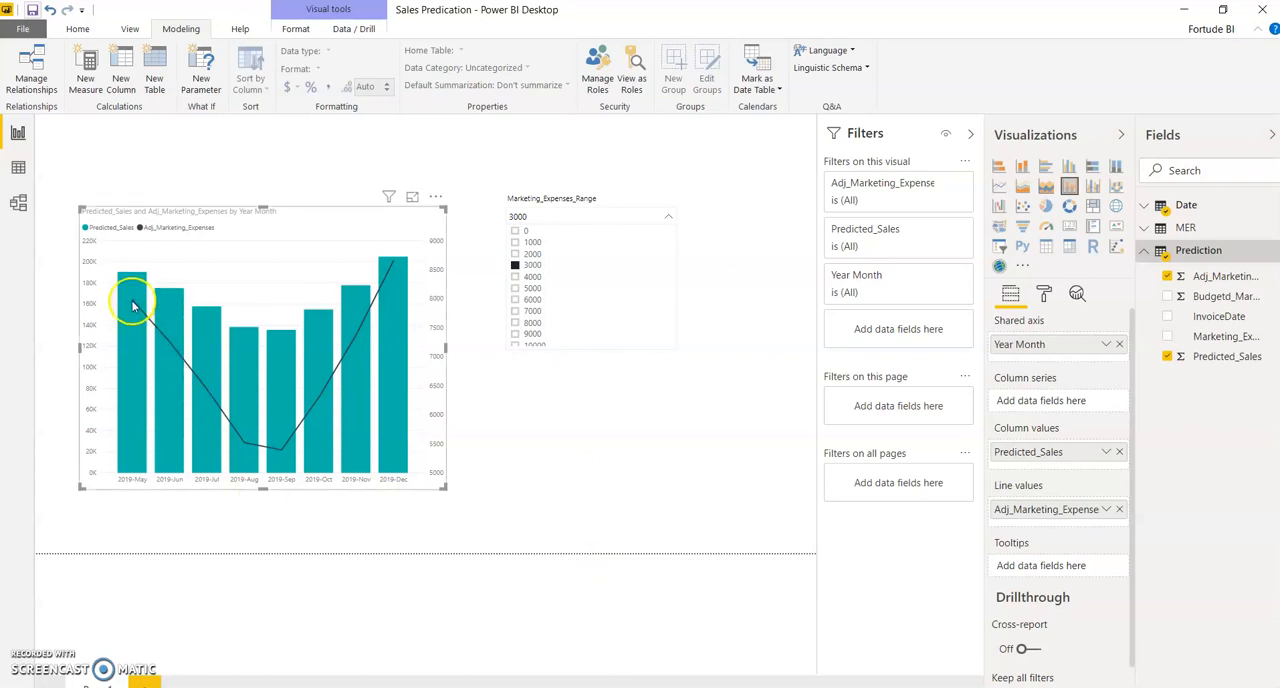
pyautogui.moveTo(134, 305)
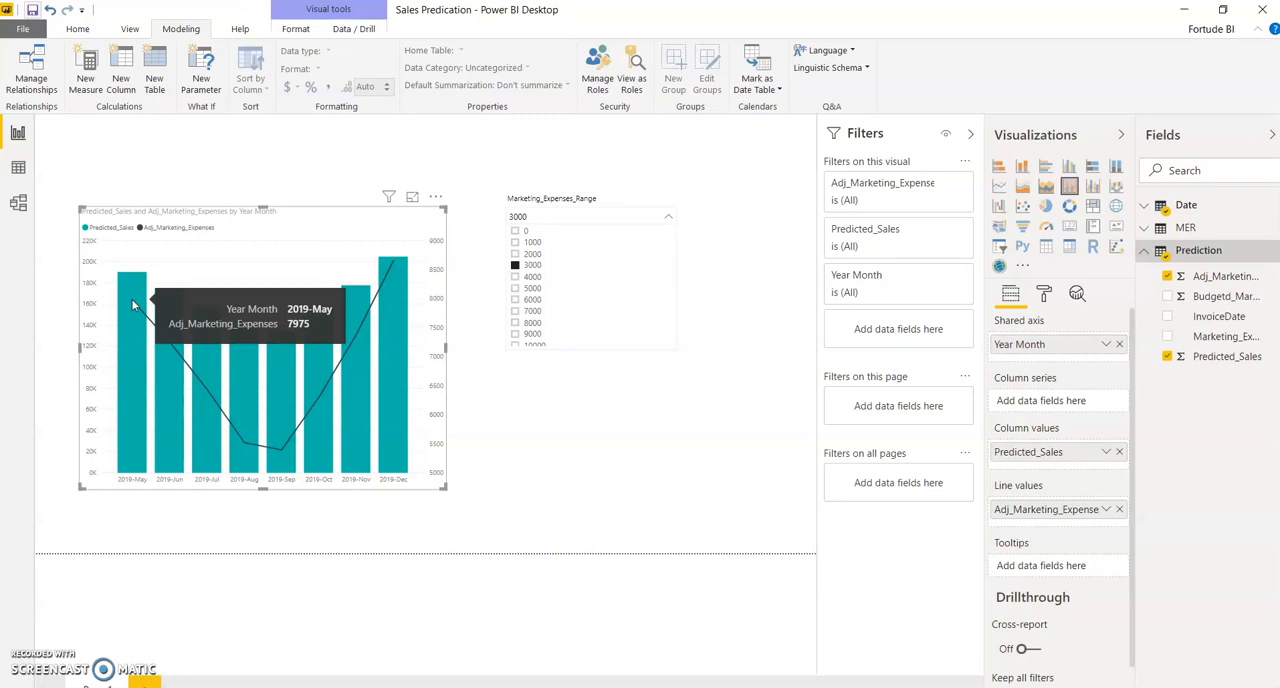
pyautogui.click(140, 295)
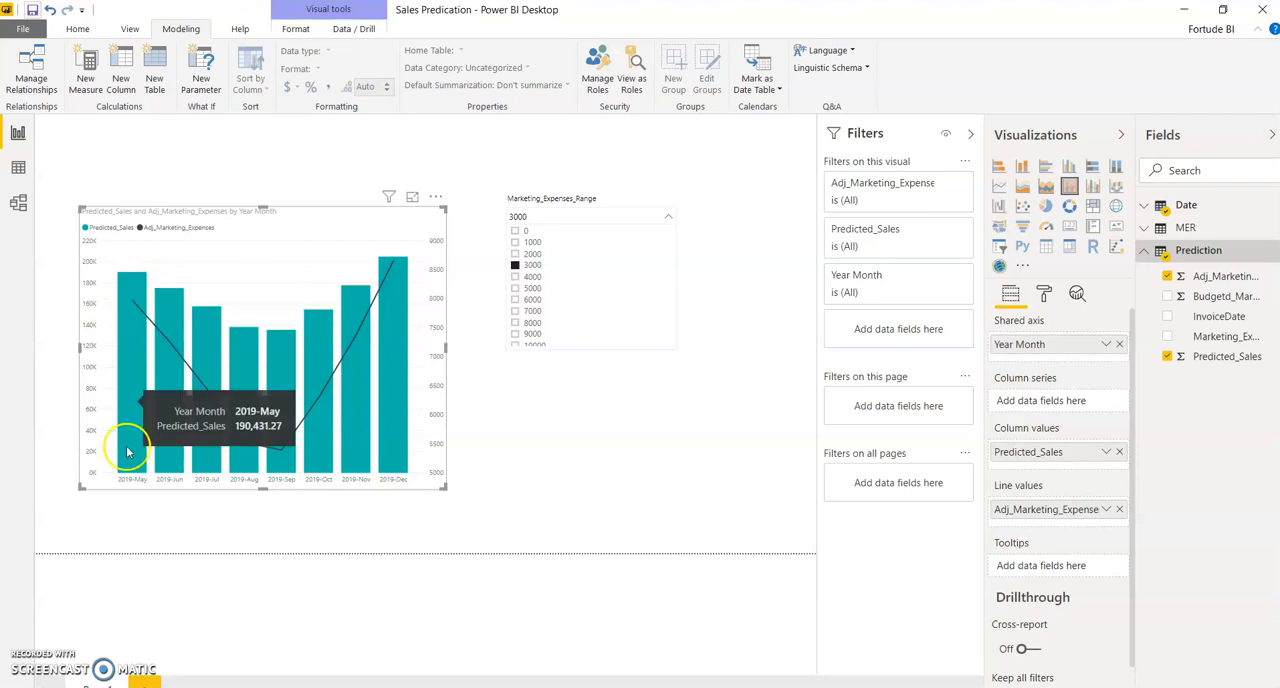
pyautogui.click(871, 637)
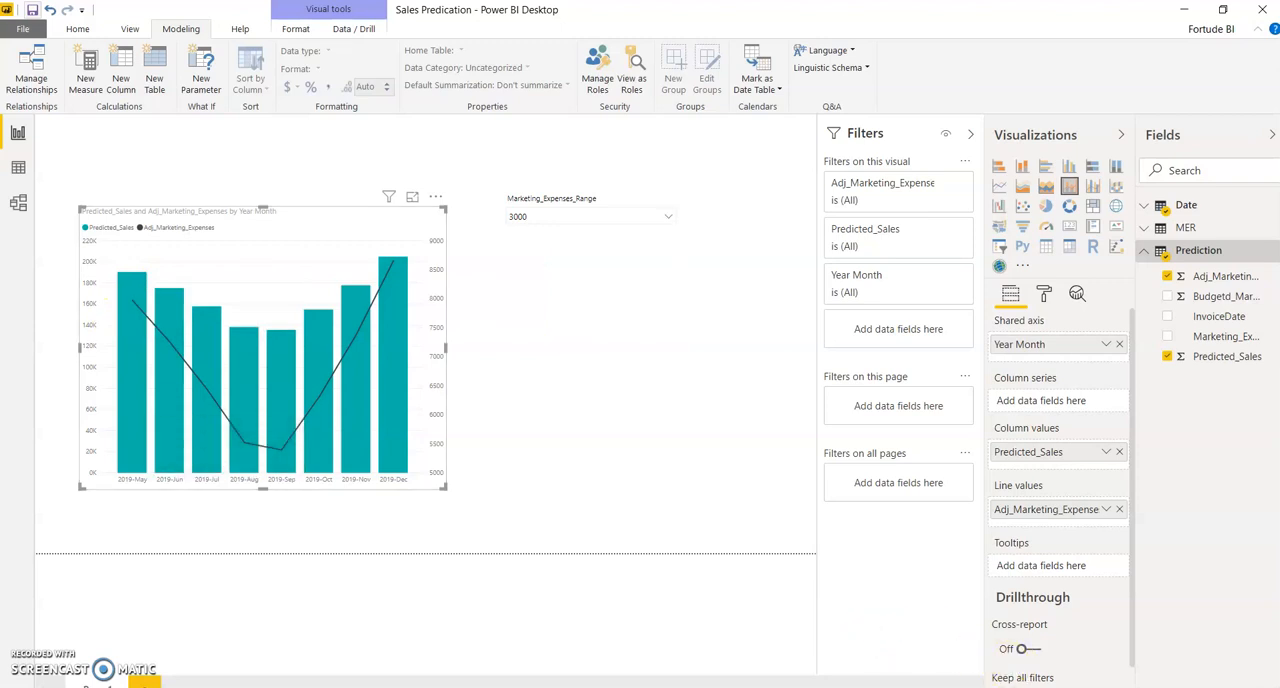
# Step: Switch to the Sales Report file and set its Marketing Expenses Range slicer to 0
pyautogui.click(1222, 9)
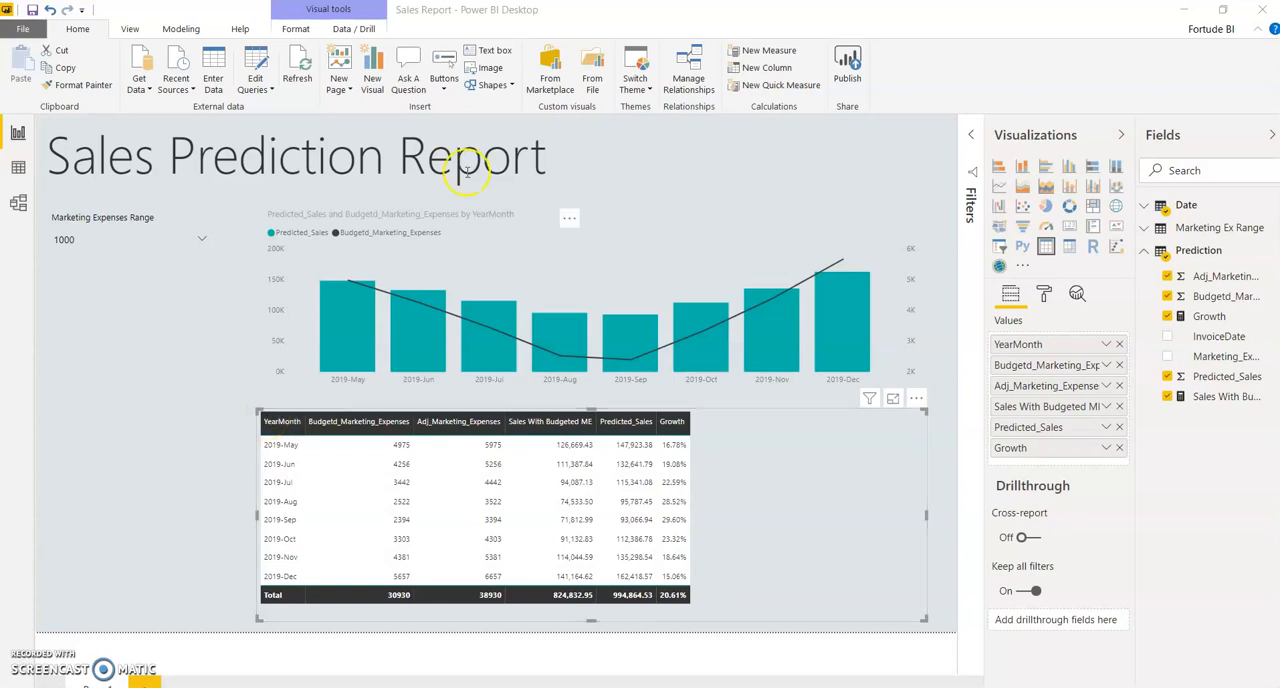
pyautogui.click(340, 318)
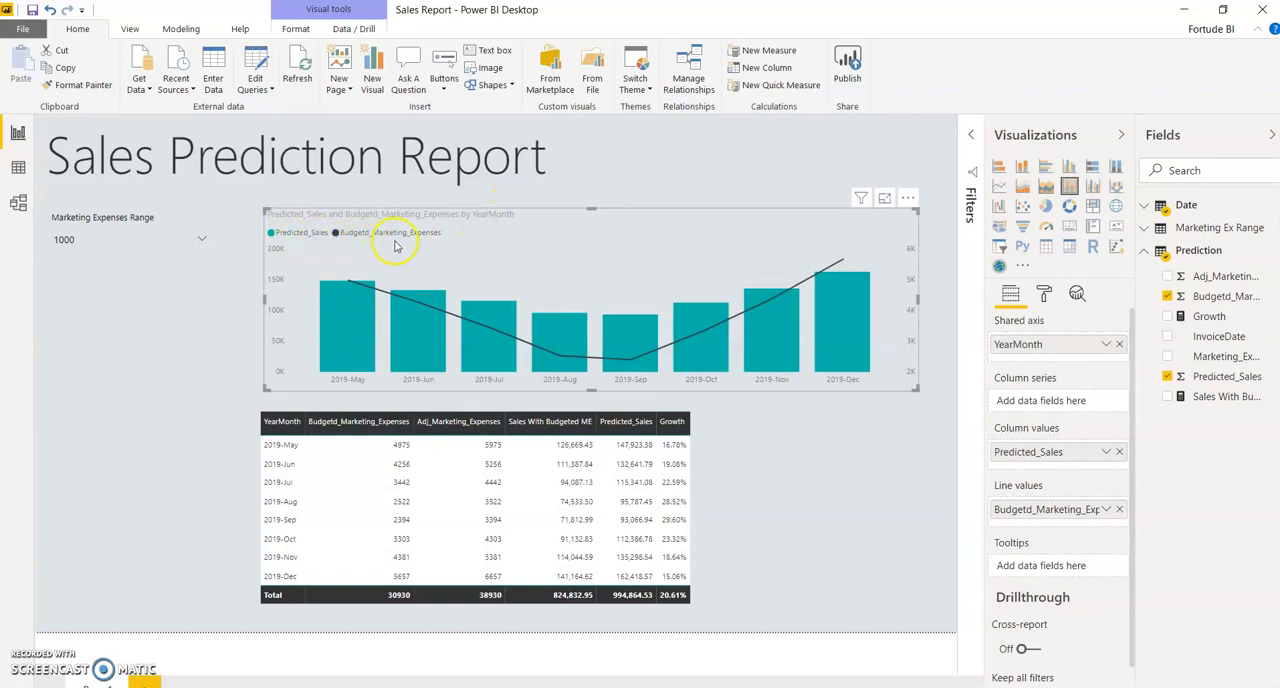
pyautogui.click(125, 245)
pyautogui.click(61, 256)
pyautogui.click(93, 497)
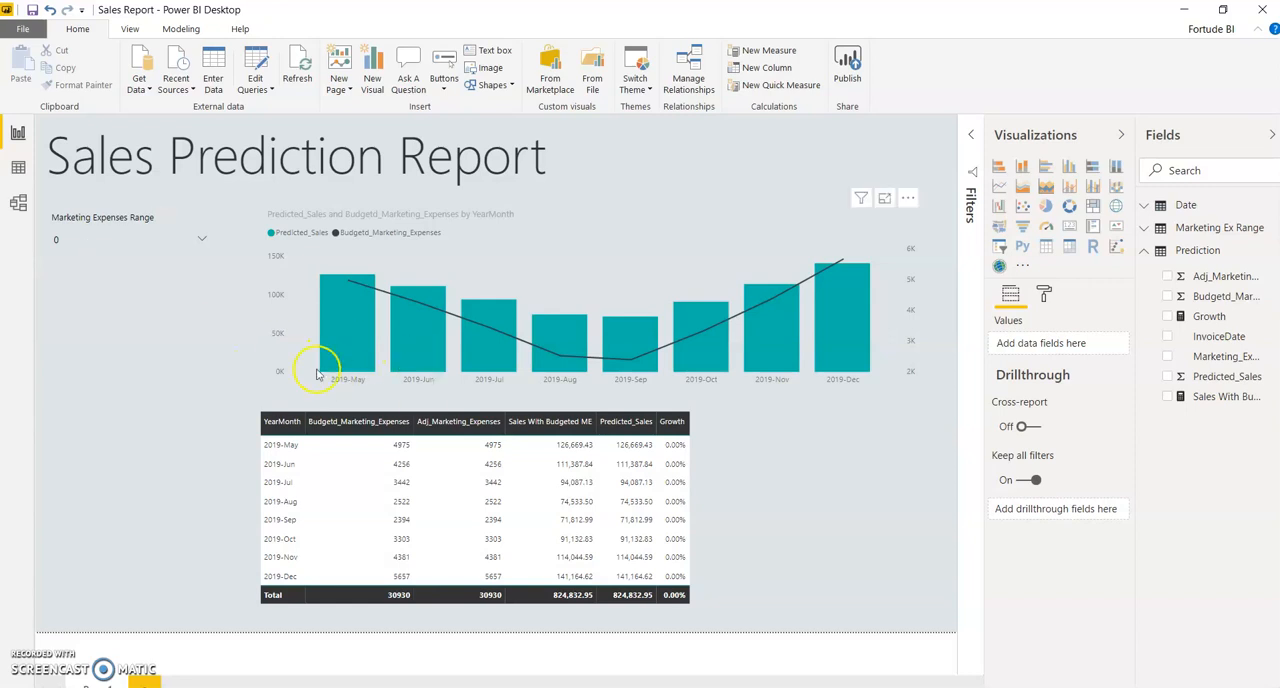
# Step: Compare the chart and table at Marketing Expenses Range values from 1000 to 4000, and return the slicer to 0
pyautogui.moveTo(345, 376)
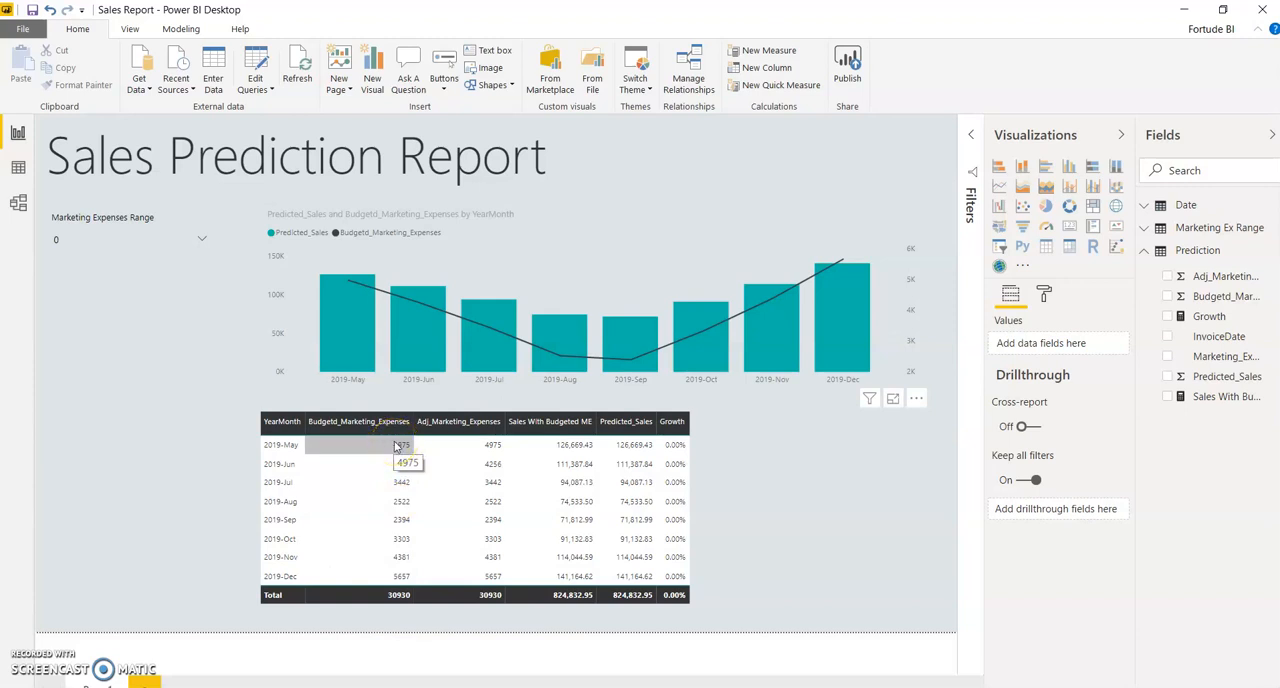
pyautogui.moveTo(350, 295)
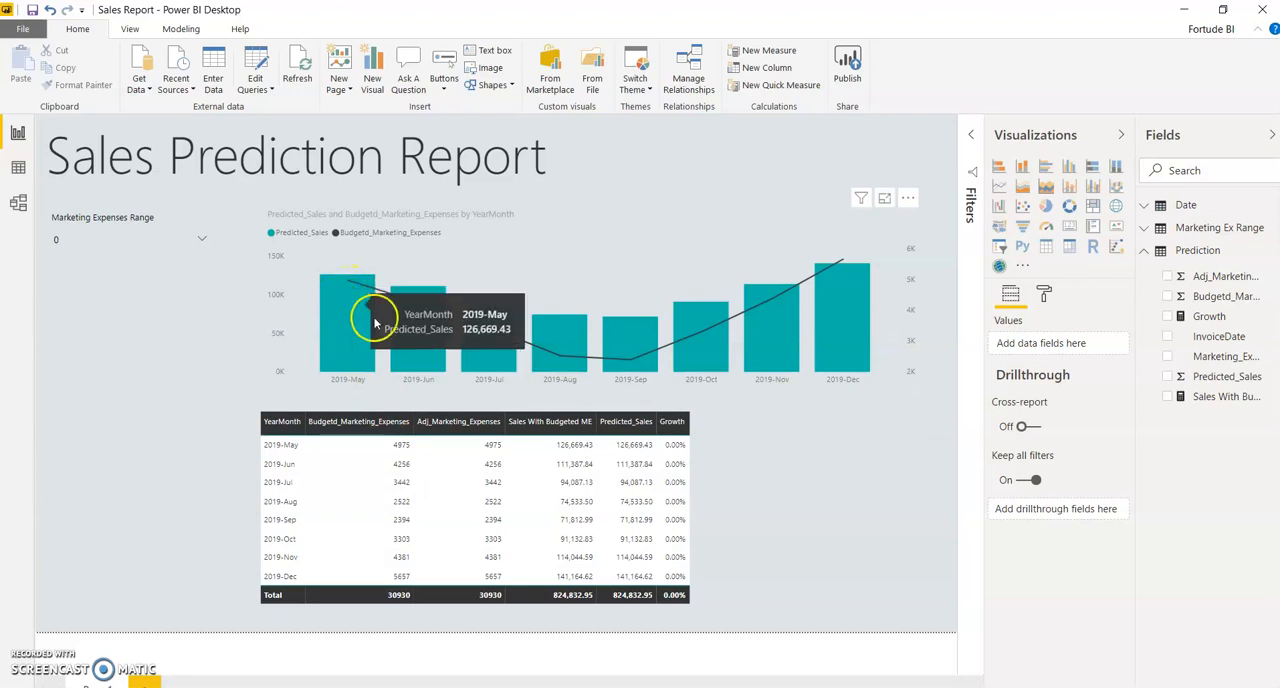
pyautogui.click(201, 242)
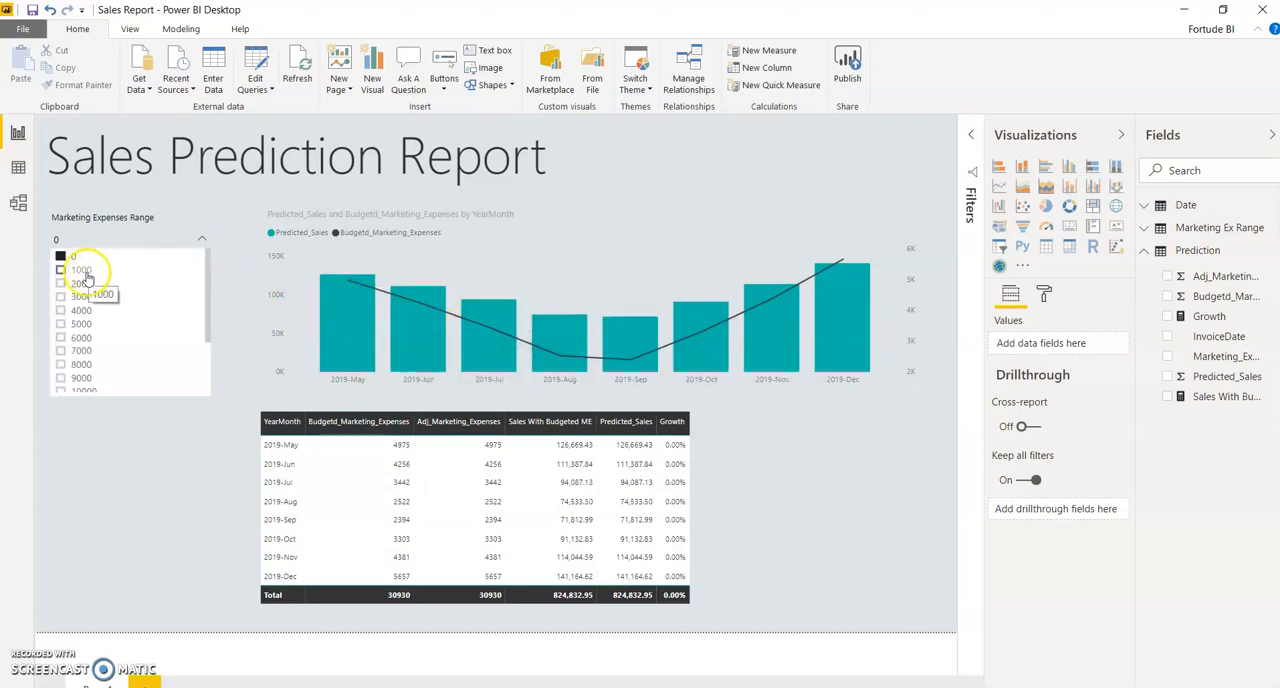
pyautogui.click(66, 284)
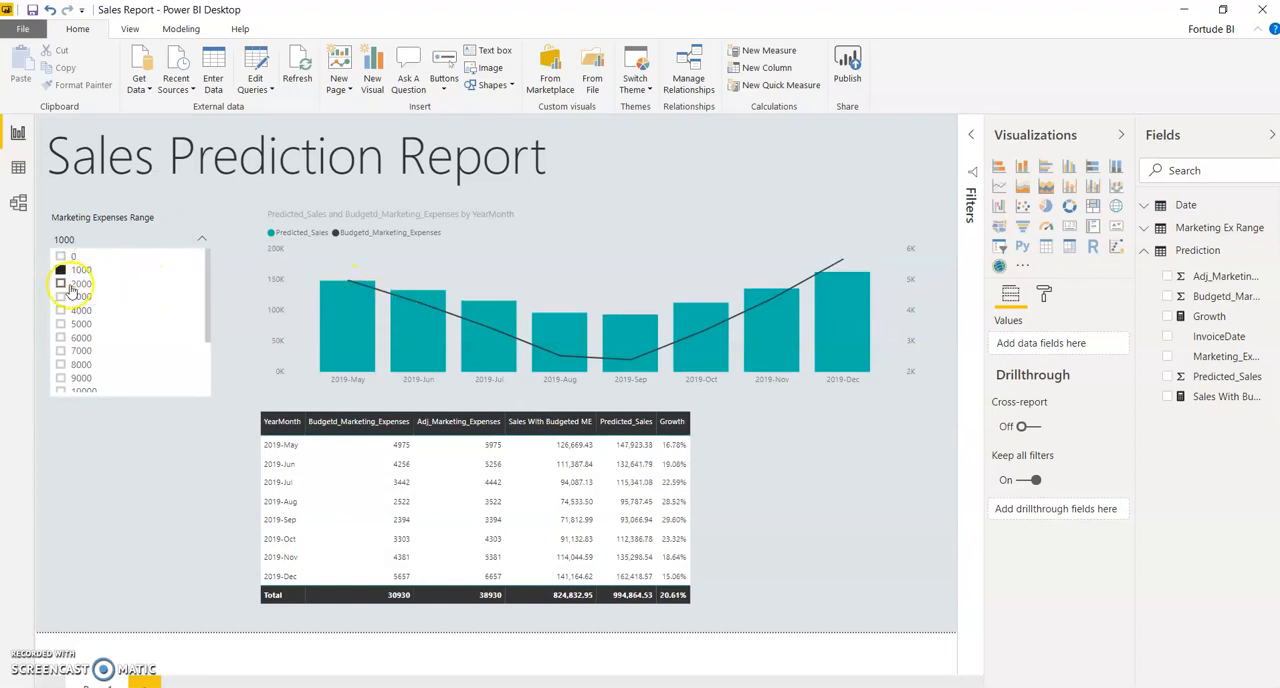
pyautogui.click(72, 297)
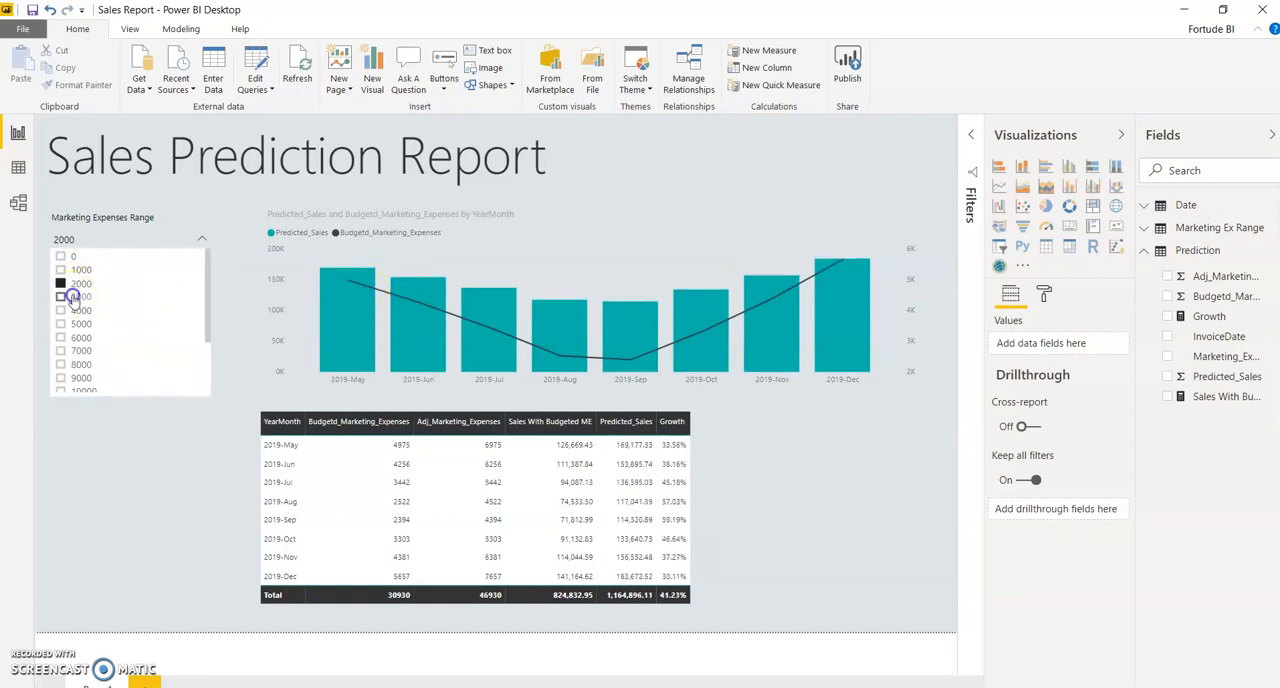
pyautogui.click(78, 310)
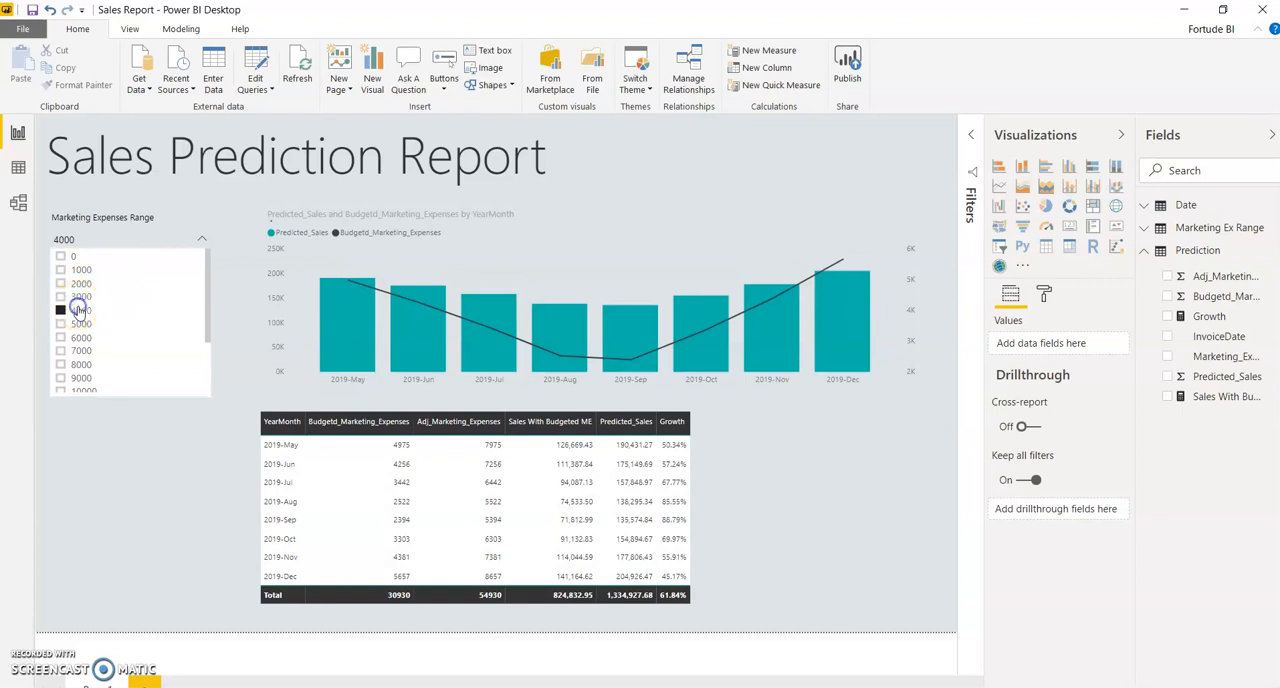
pyautogui.click(60, 257)
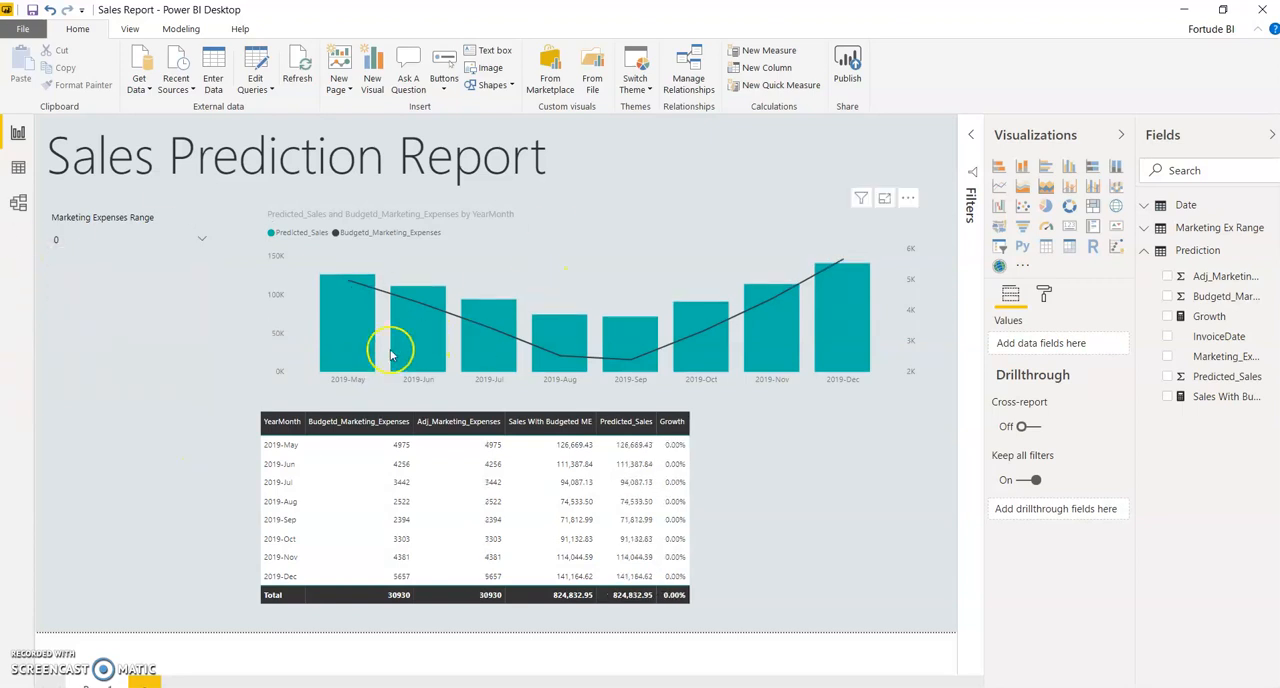
# Step: Select the prediction table visual and examine the Date table's fields and its calendar formula
pyautogui.click(551, 597)
pyautogui.click(268, 460)
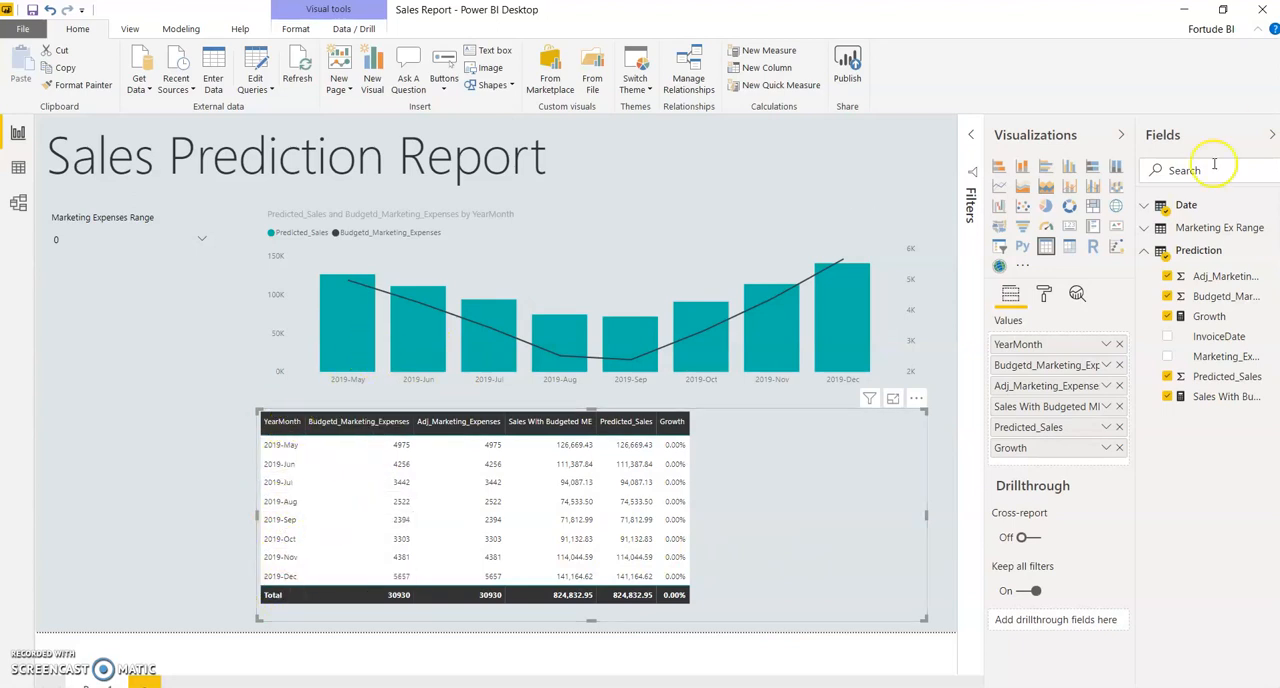
pyautogui.click(1145, 207)
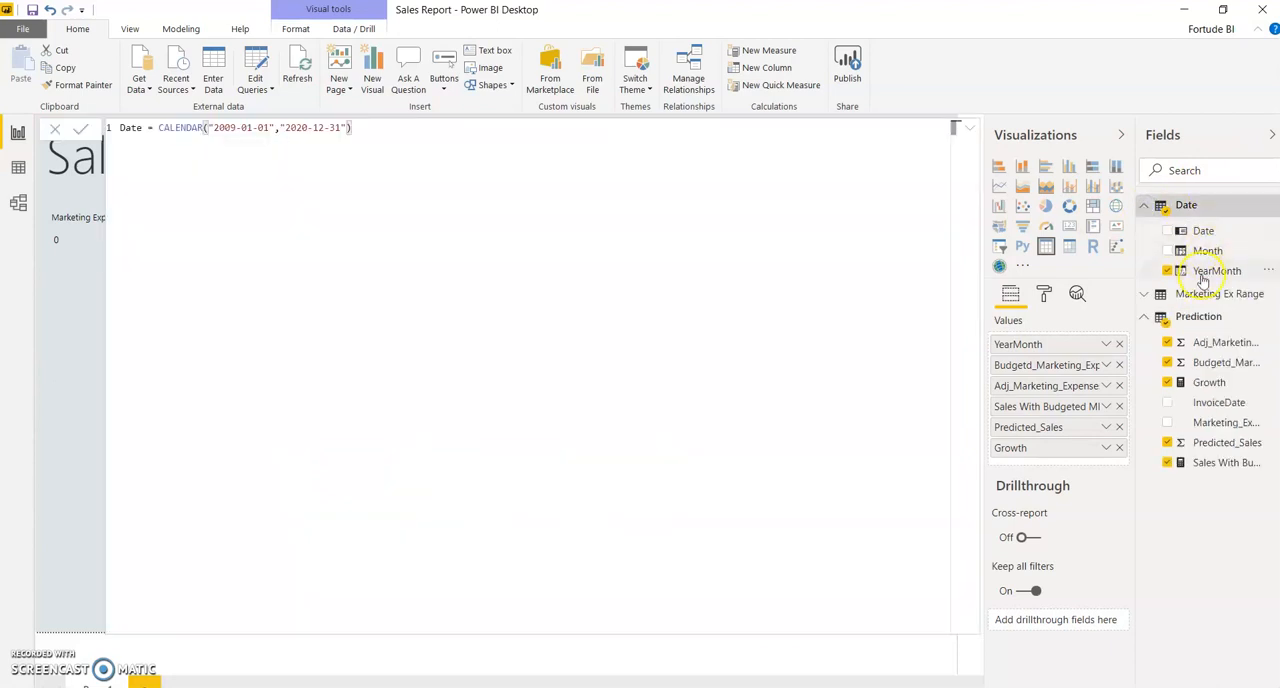
pyautogui.click(968, 128)
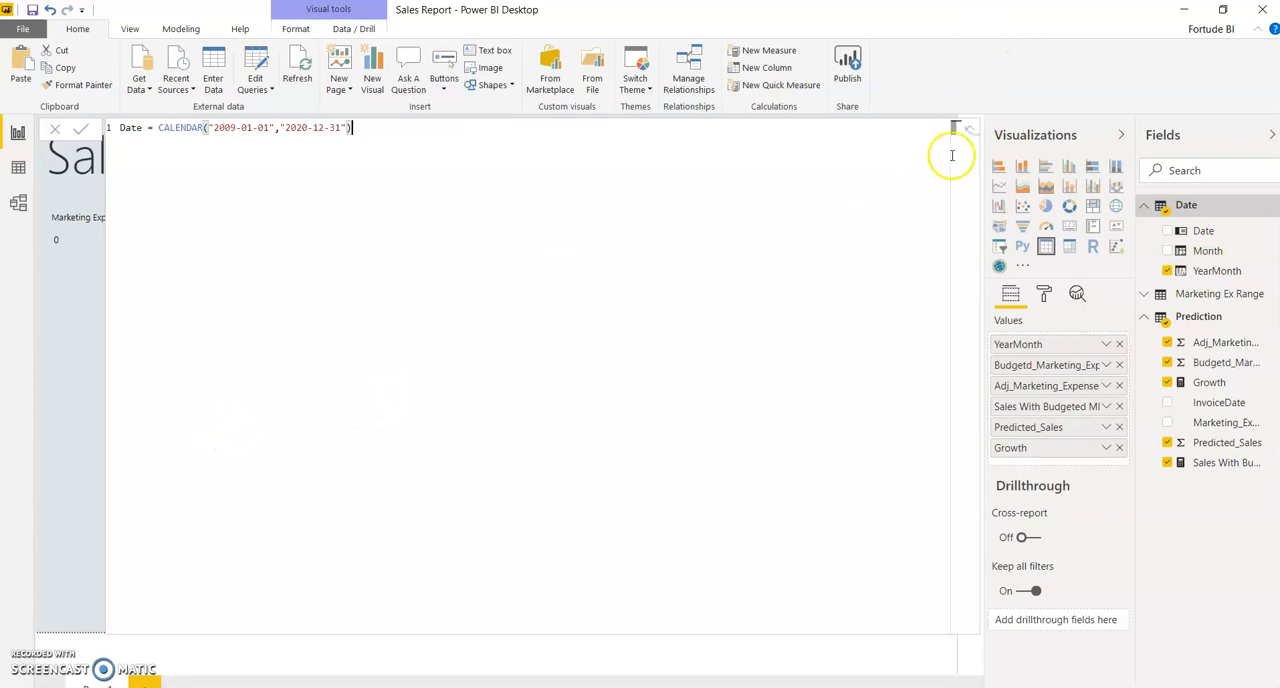
pyautogui.click(969, 128)
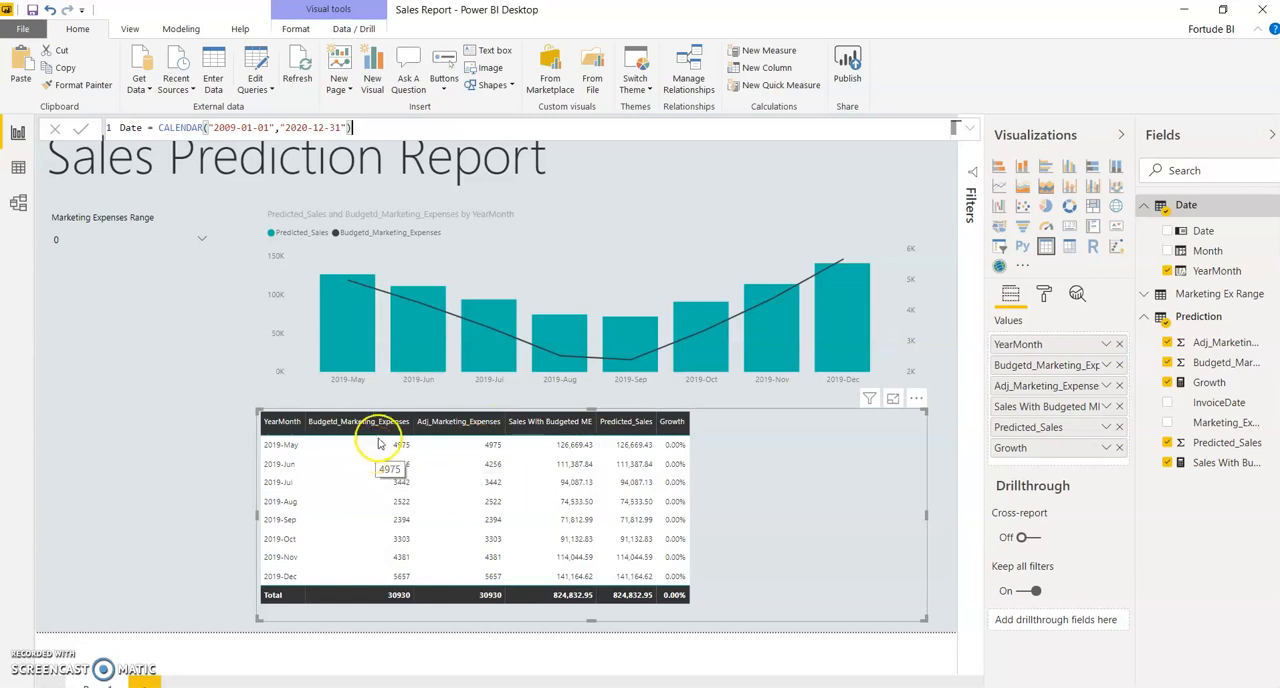
# Step: Check the table's growth at Marketing Expenses Range 1000 and 2000, and reset the slicer to 0
pyautogui.click(201, 245)
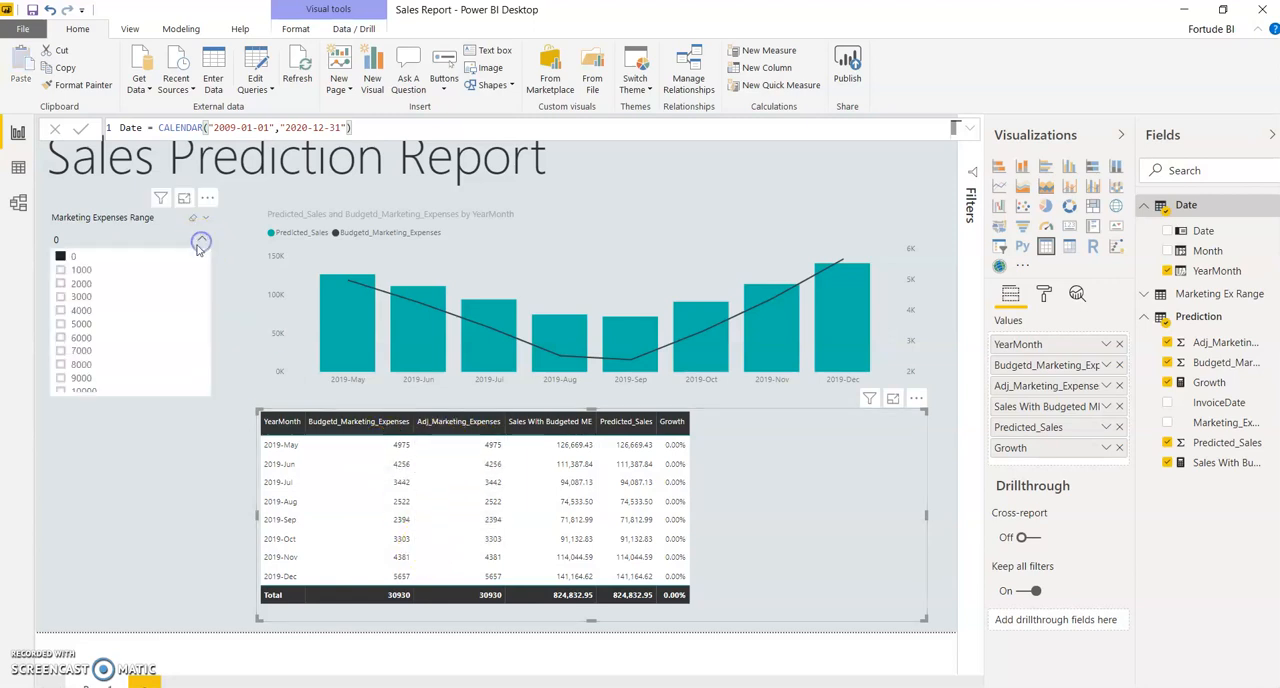
pyautogui.click(88, 271)
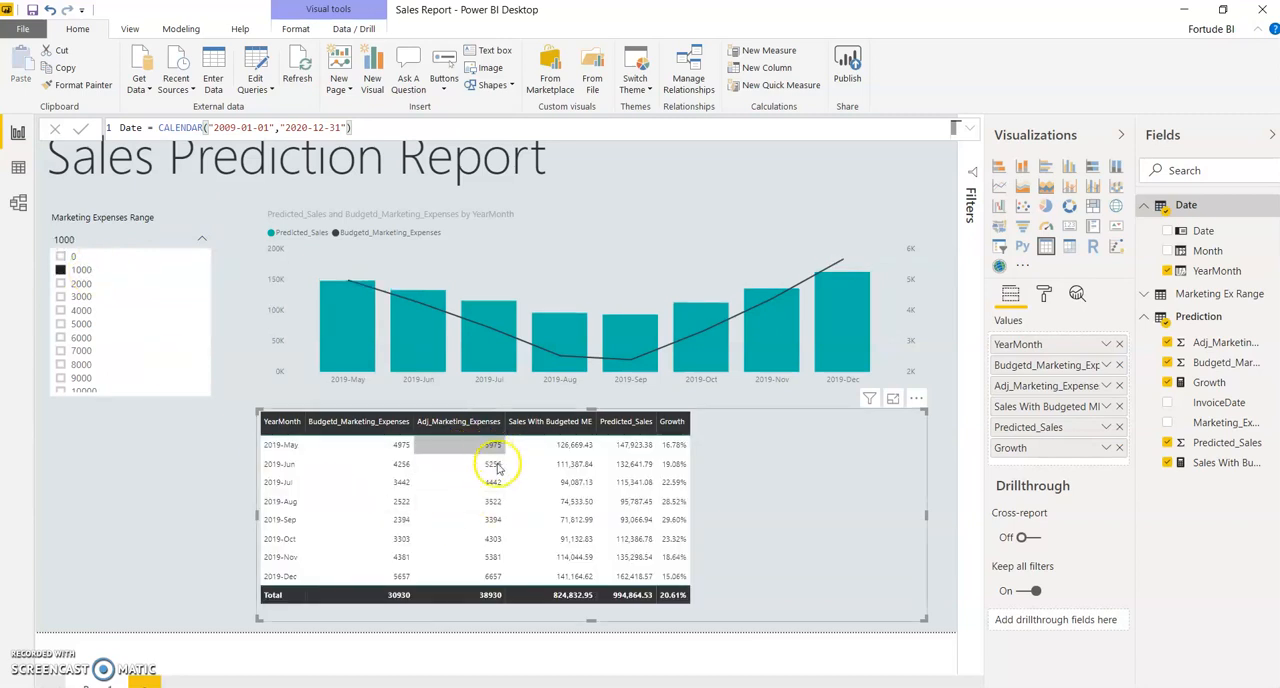
pyautogui.click(82, 285)
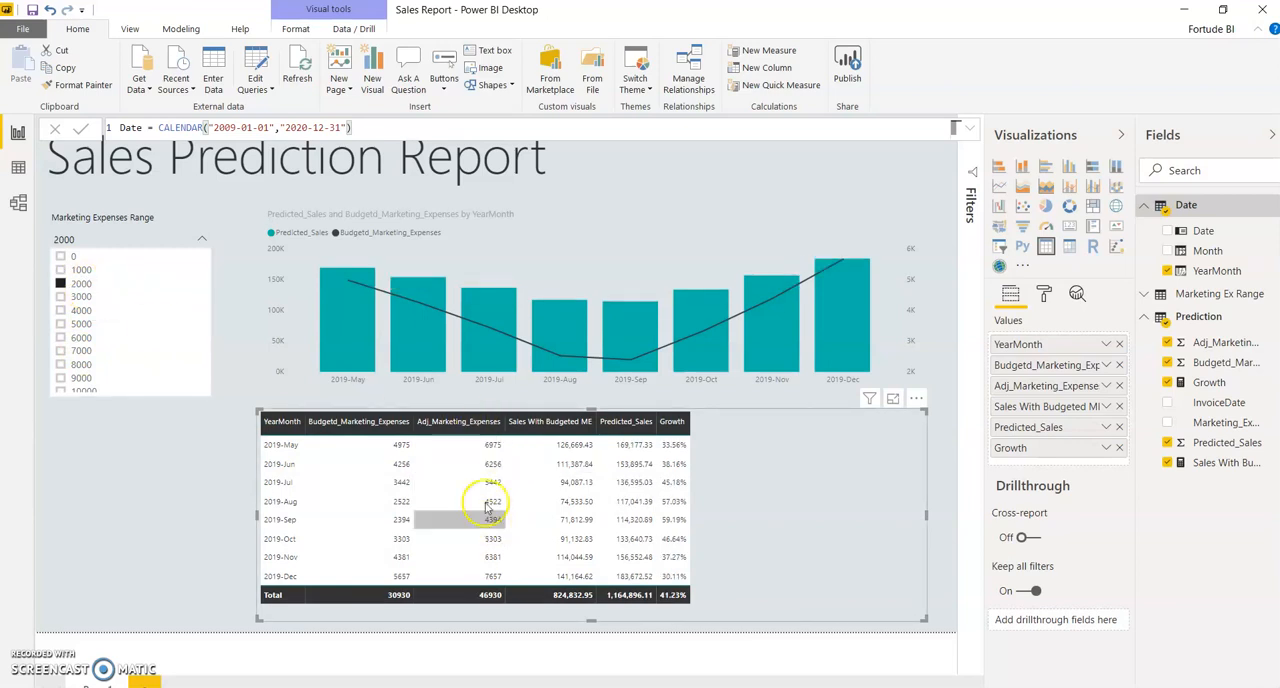
pyautogui.click(64, 257)
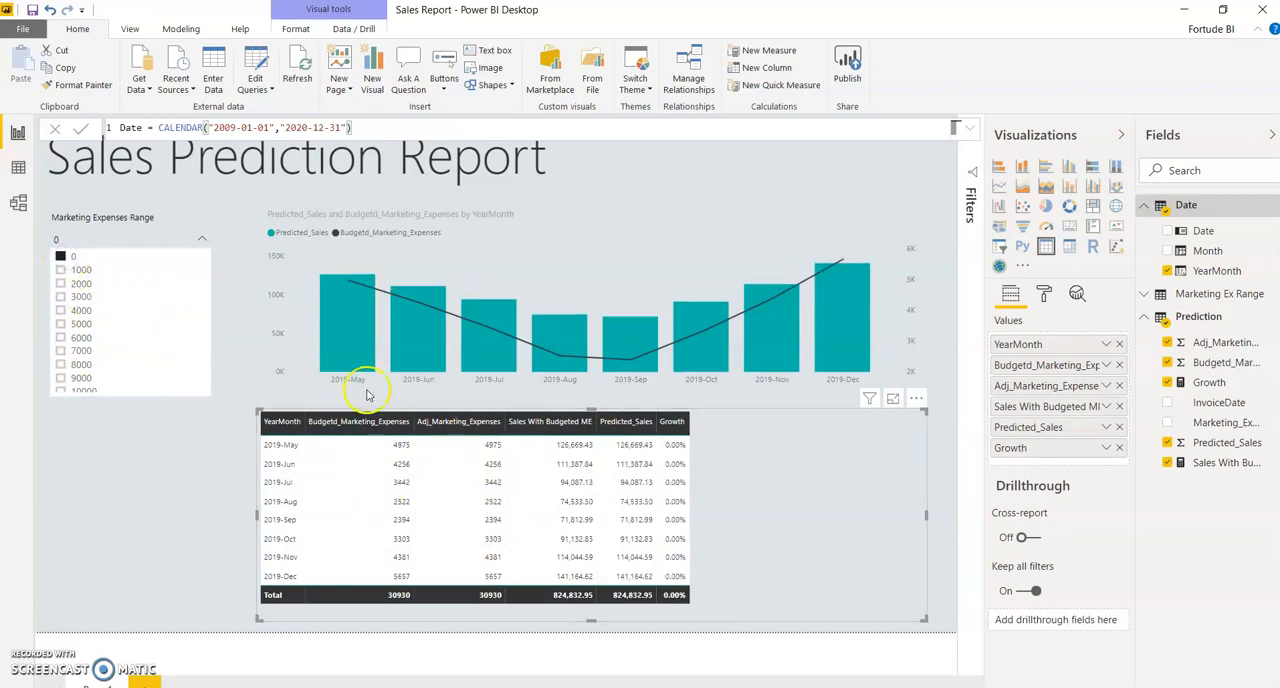
pyautogui.click(200, 242)
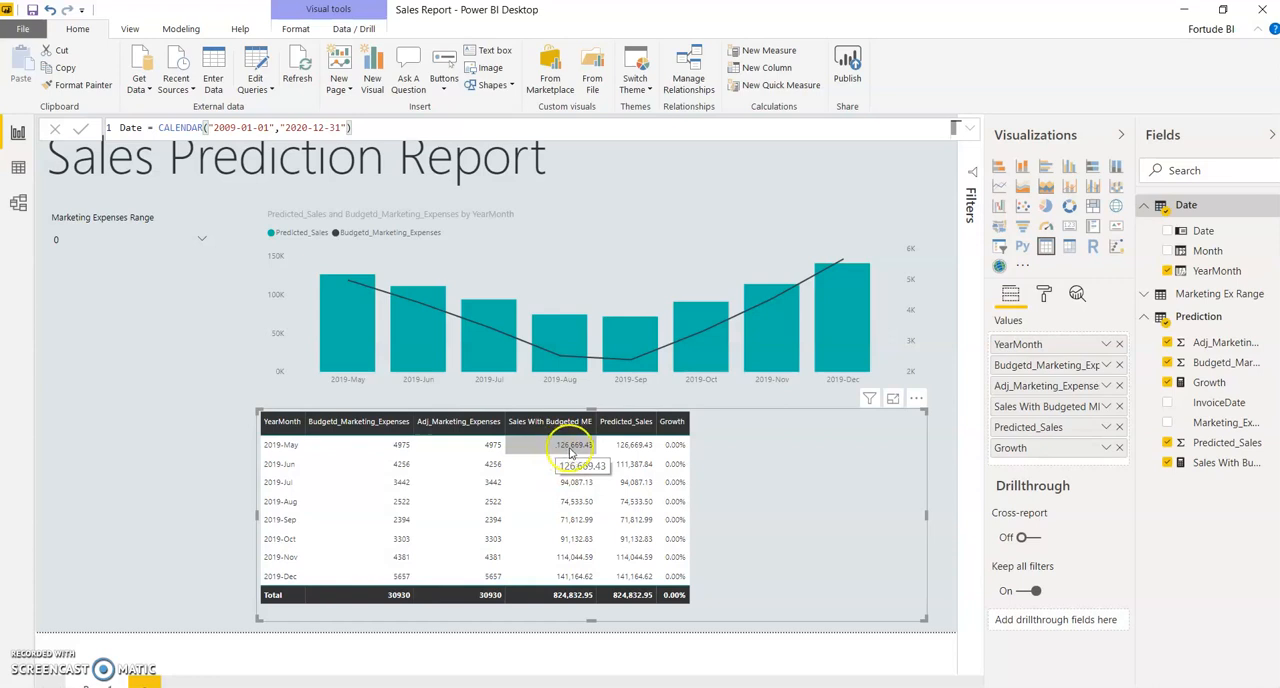
# Step: Set the Marketing Expenses Range slicer to 1000 and close its value list
pyautogui.click(185, 242)
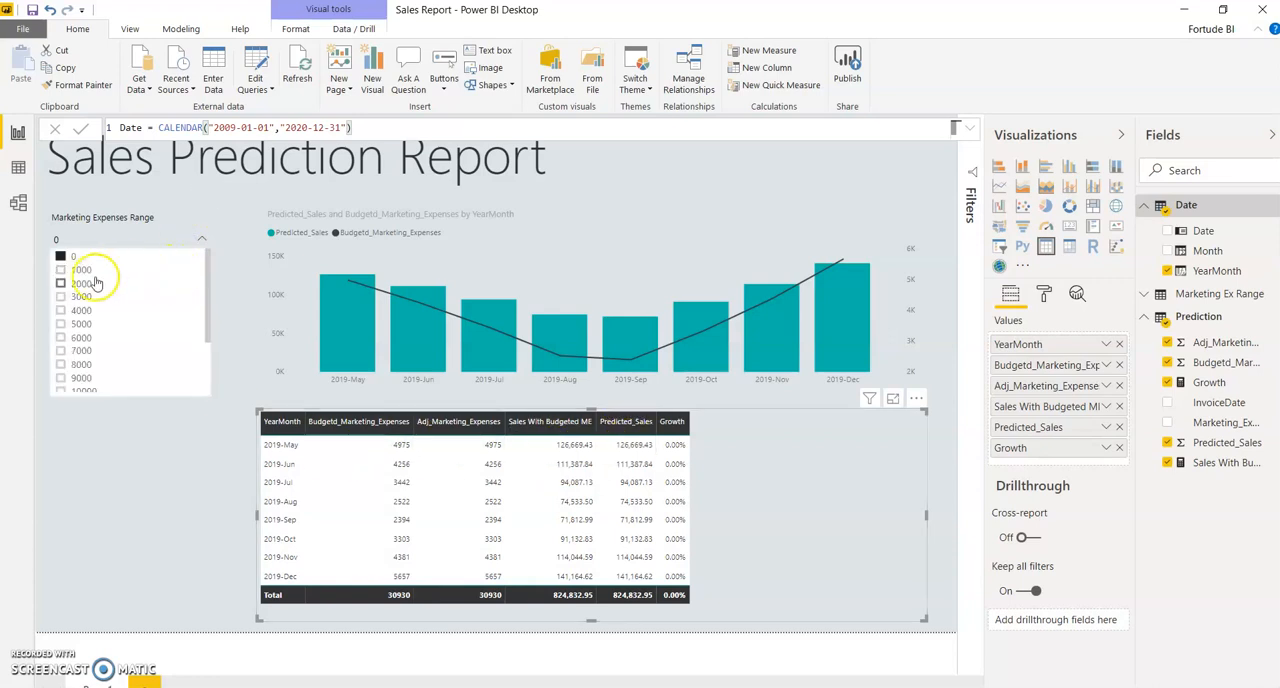
pyautogui.click(68, 270)
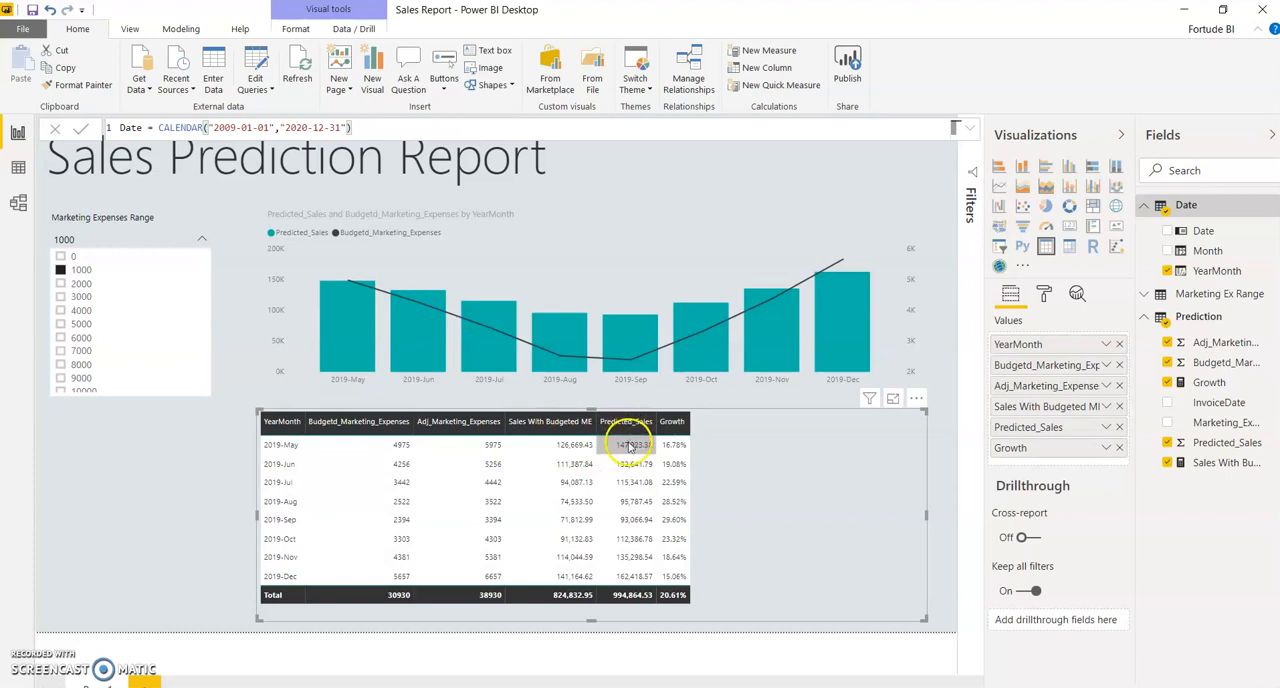
pyautogui.click(203, 243)
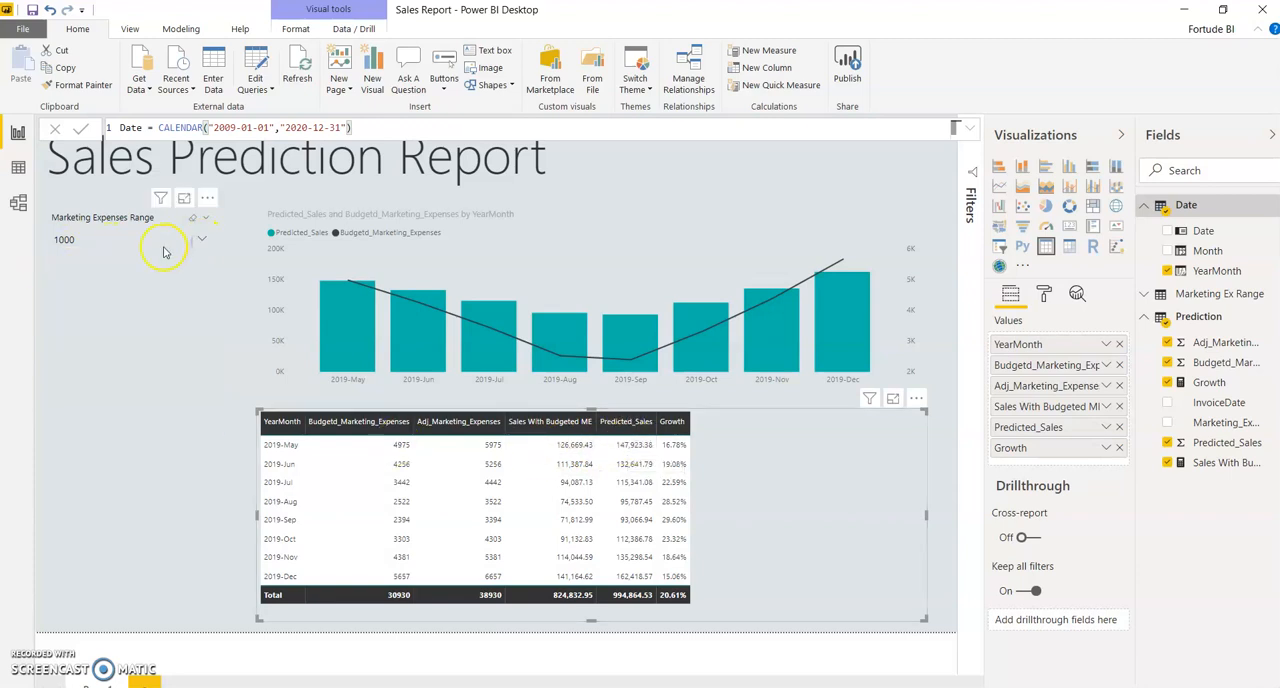
# Step: Show the full formula of the Prediction table's Sales With Budgeted ME measure
pyautogui.click(1218, 464)
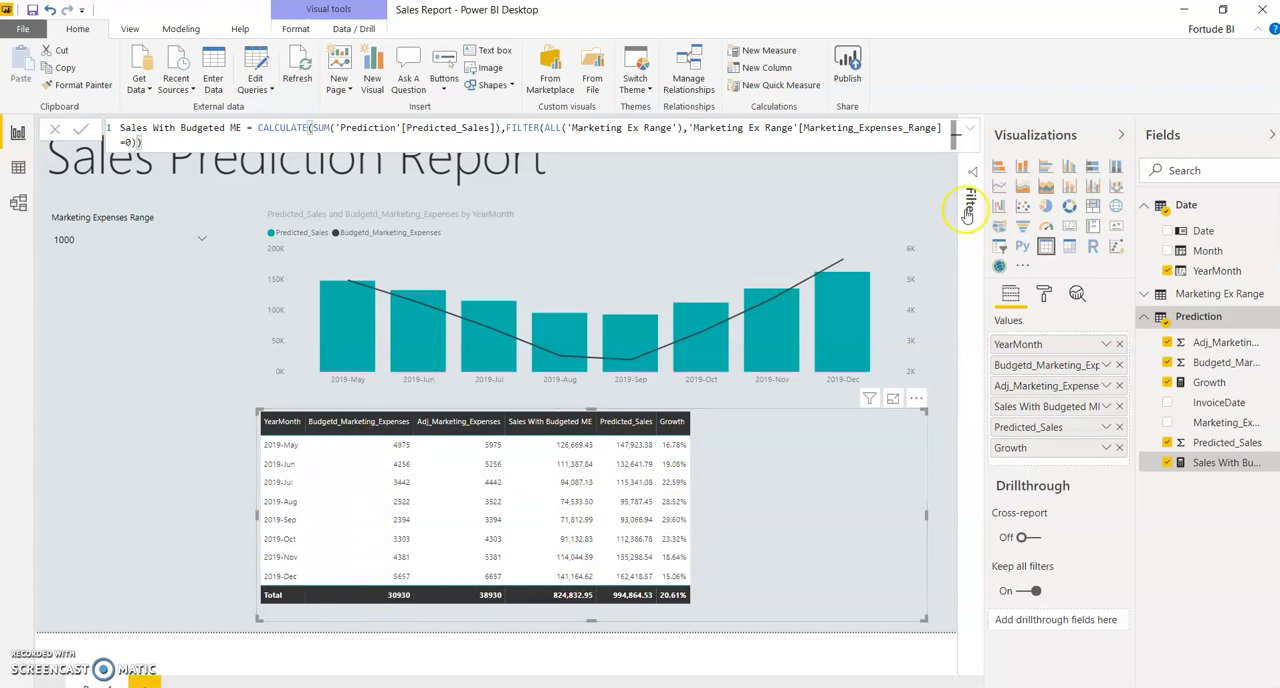
pyautogui.click(966, 133)
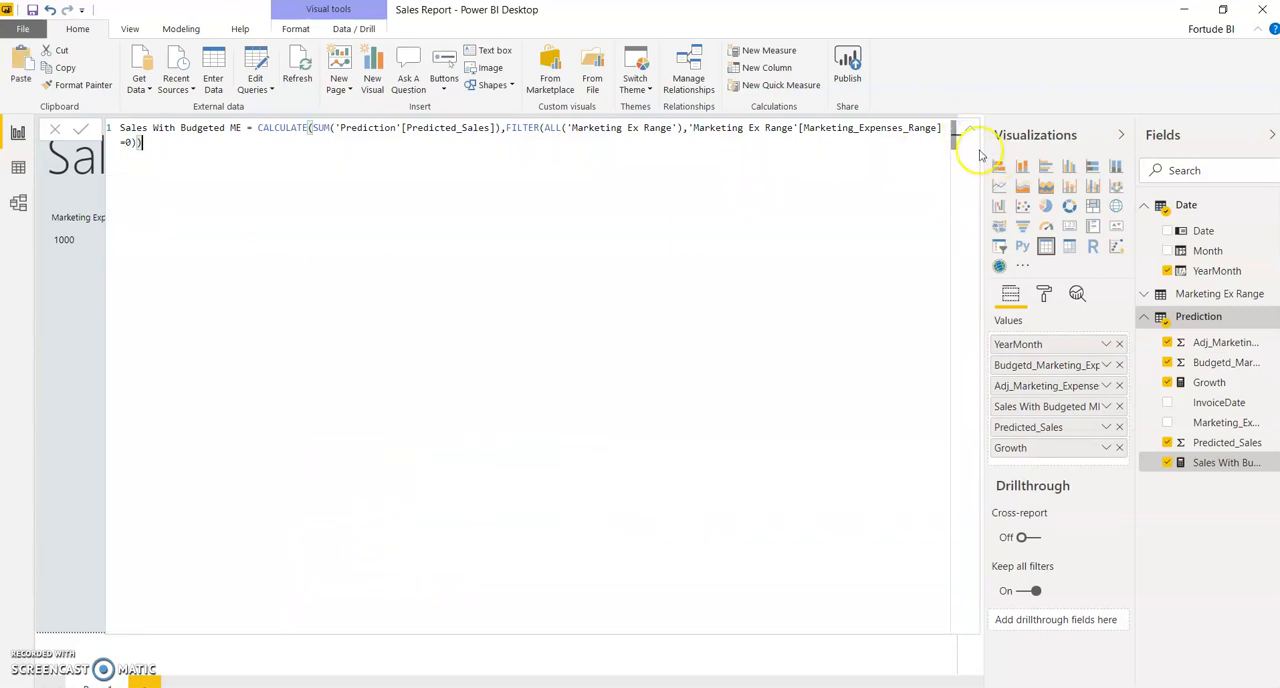
# Step: Collapse the measure formula, compare the table's growth at Marketing Expenses Range 2000, and return the slicer to 1000
pyautogui.click(966, 133)
pyautogui.click(110, 245)
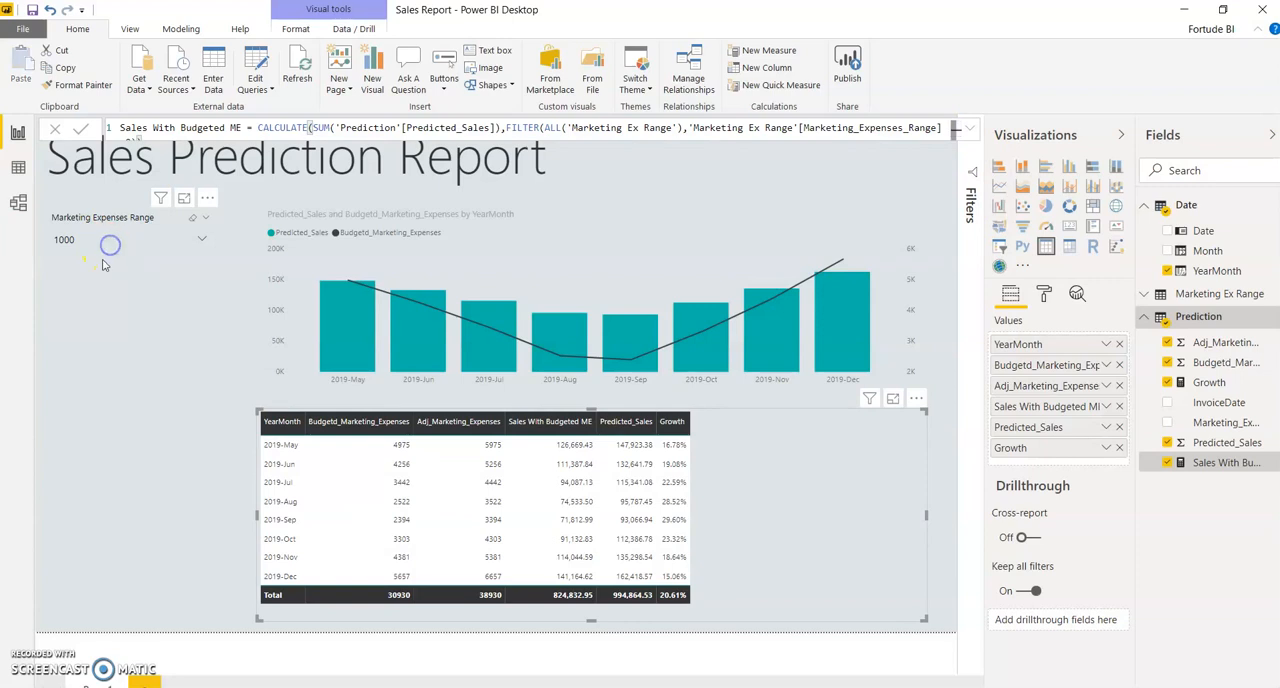
pyautogui.click(80, 285)
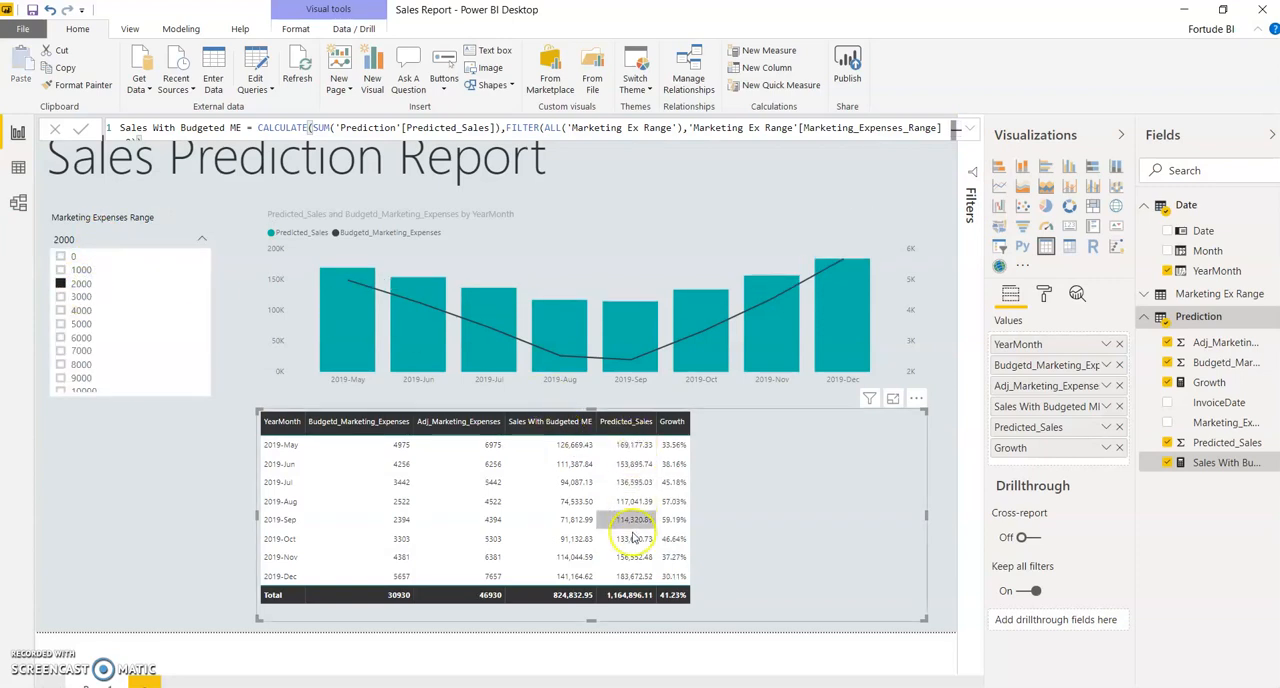
pyautogui.click(72, 271)
pyautogui.click(152, 482)
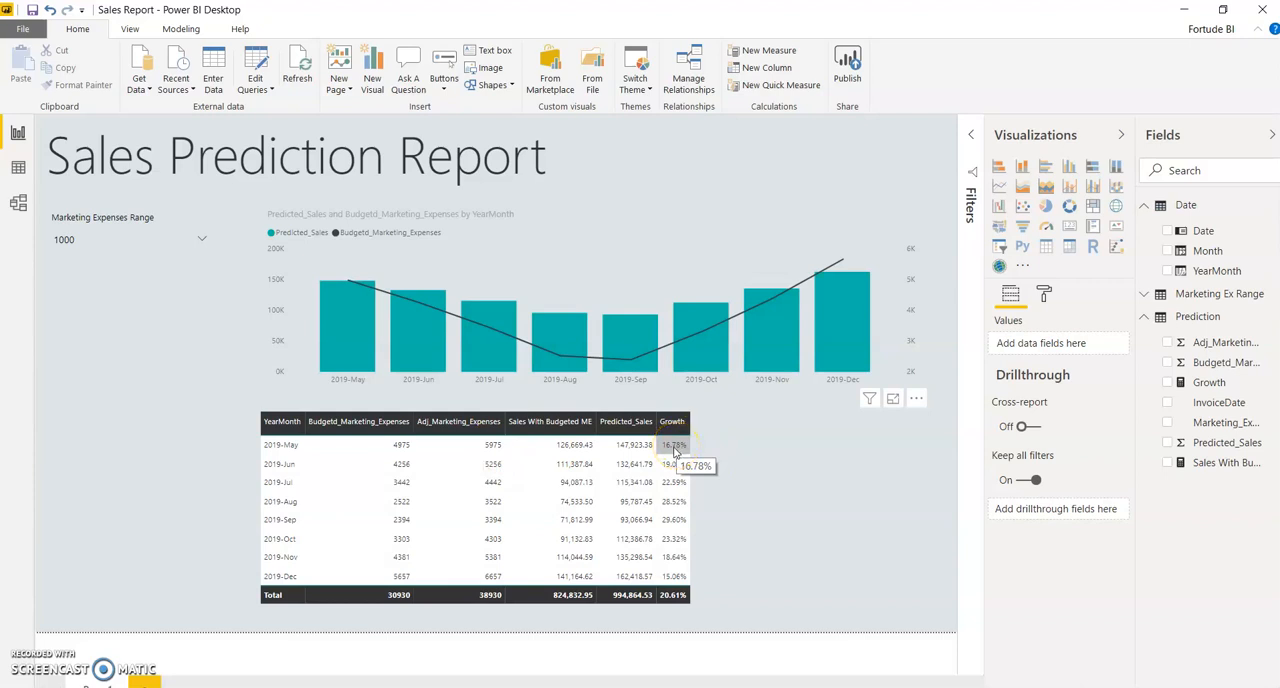
# Step: Check predicted sales and growth at Marketing Expenses Range 5000, then reset the slicer to 1000 and close its value list
pyautogui.click(202, 240)
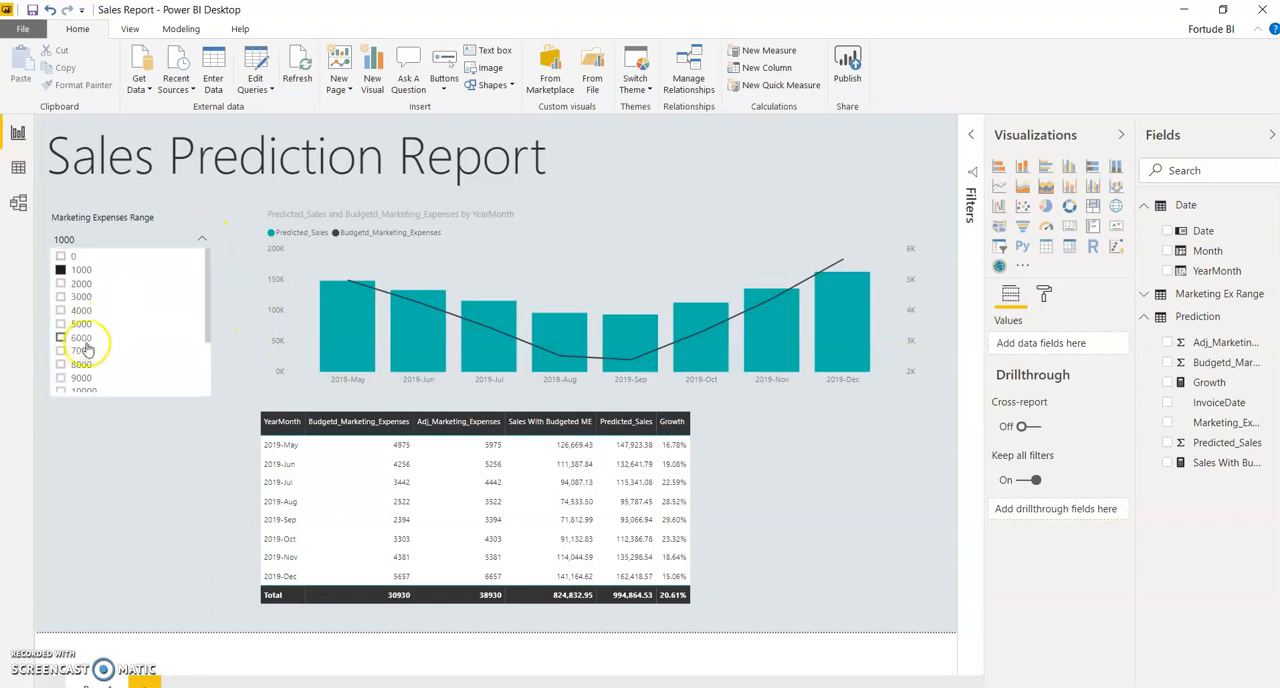
pyautogui.click(84, 326)
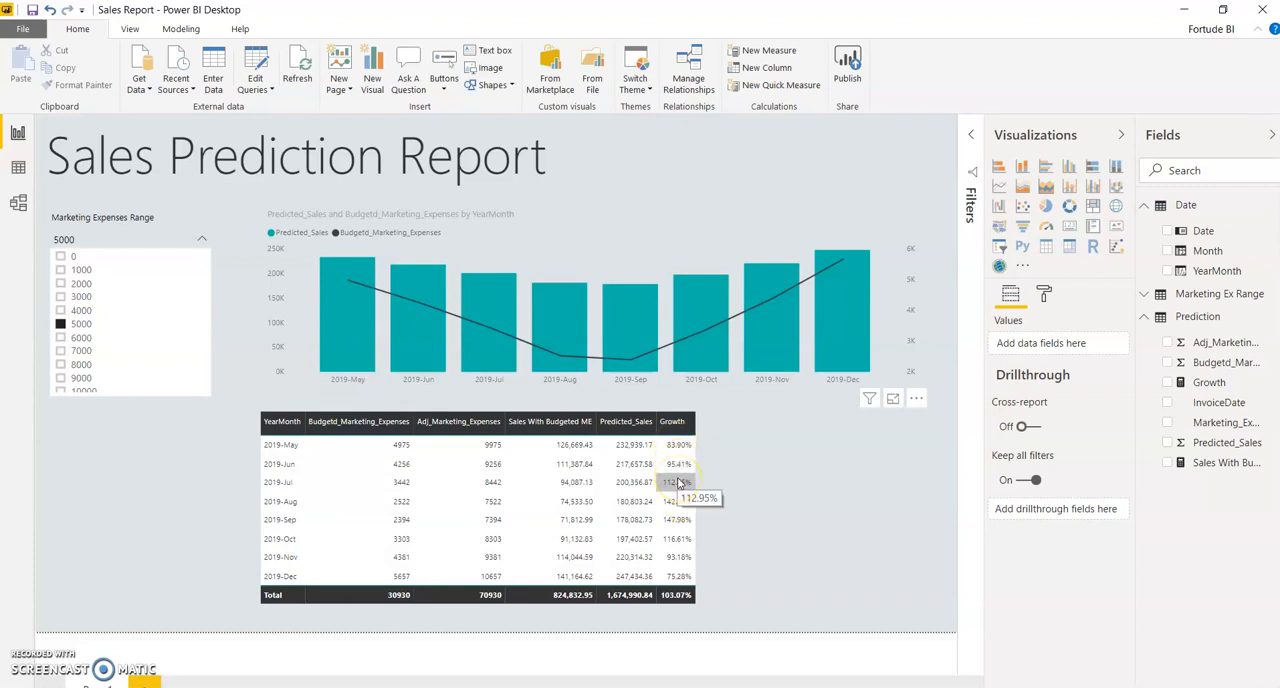
pyautogui.click(59, 270)
pyautogui.click(199, 238)
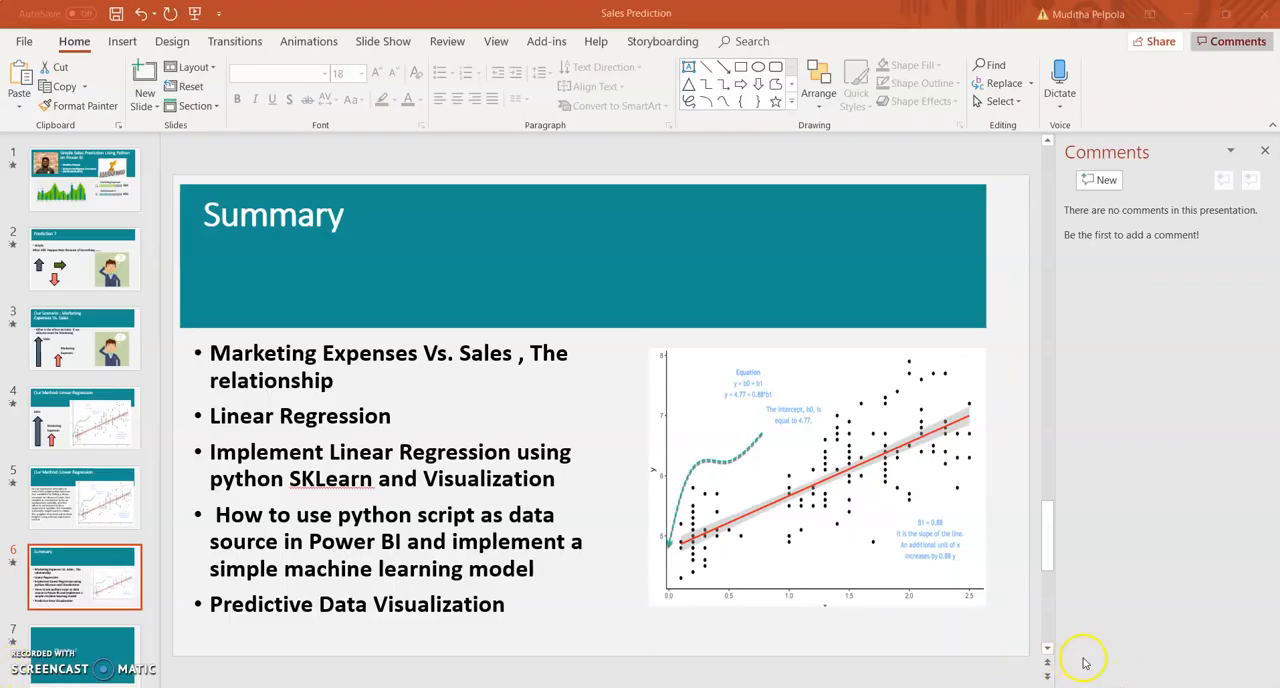
# Step: Switch to the Sales Prediction presentation in PowerPoint and start the slide show from the Summary slide
pyautogui.click(1087, 687)
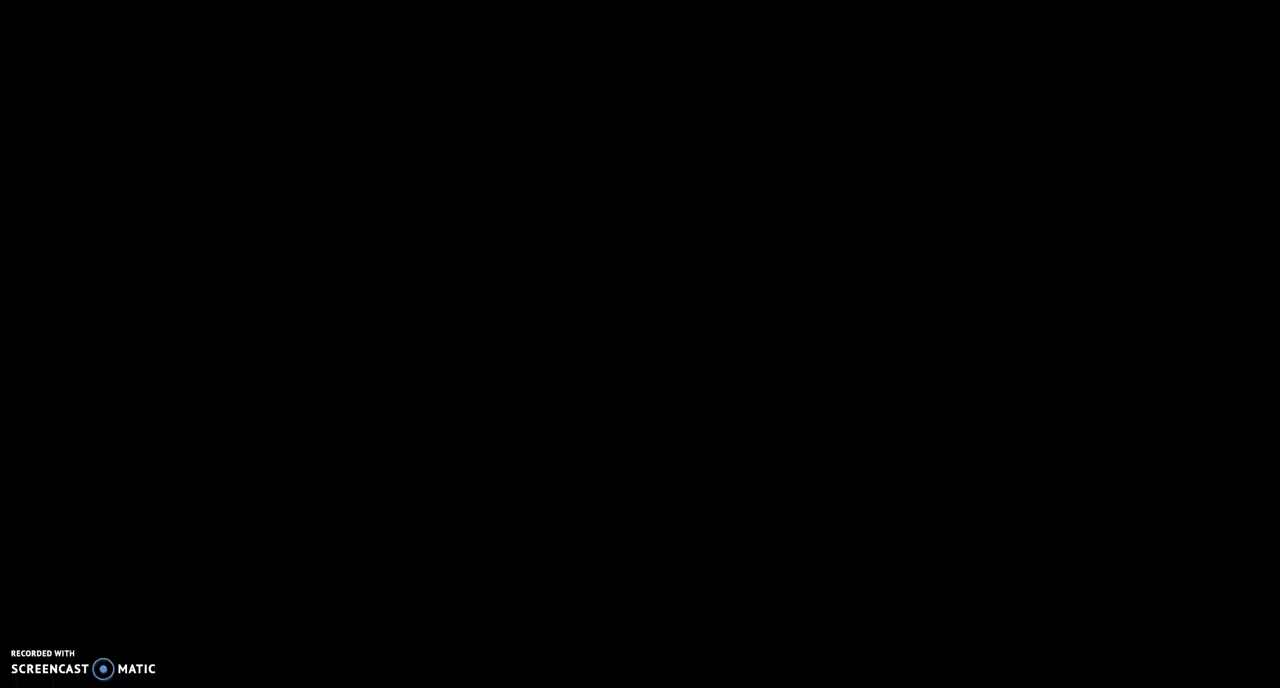